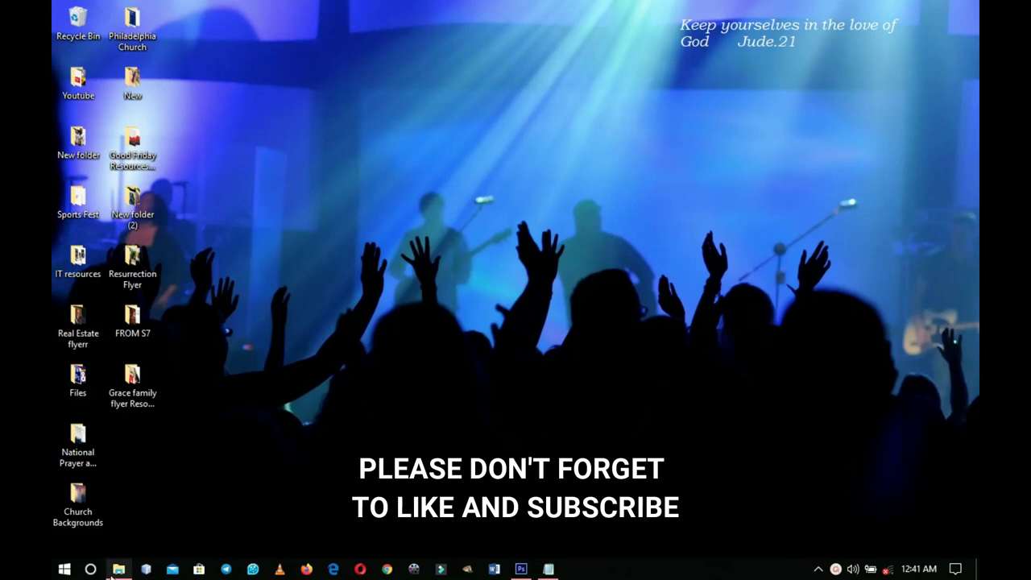
- Open the Grace family flyer Resources folder in Explorer, then bring the empty Photoshop workspace forward
click(119, 568)
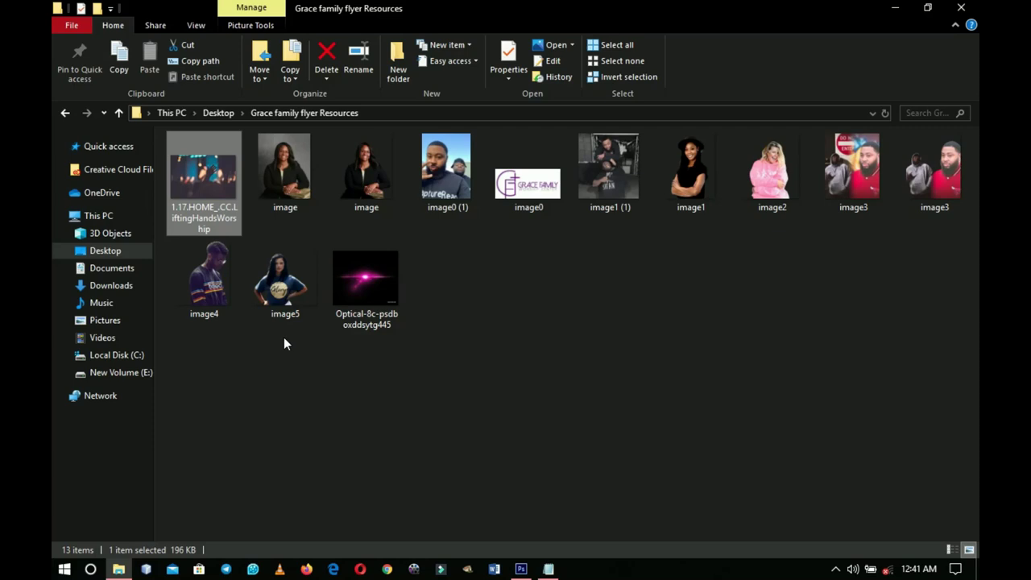
click(521, 569)
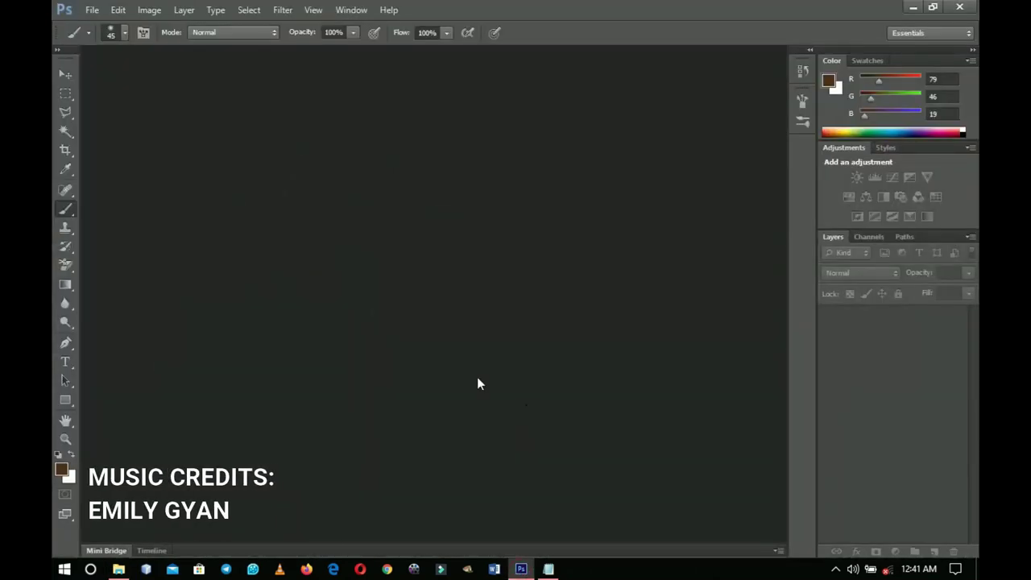
- Create a new A3 document from the International Paper preset at 300 pixels per inch
click(87, 11)
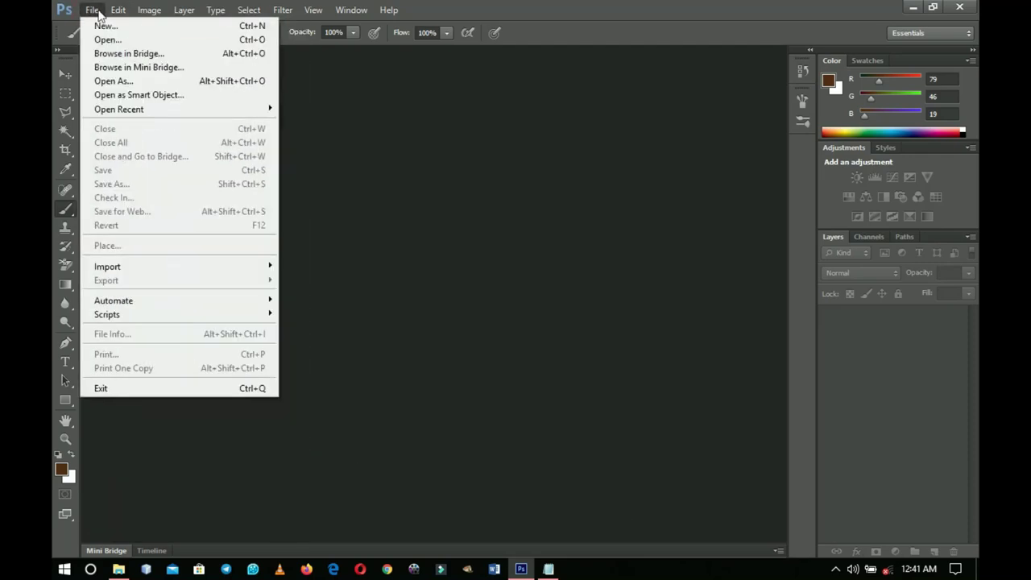
click(106, 25)
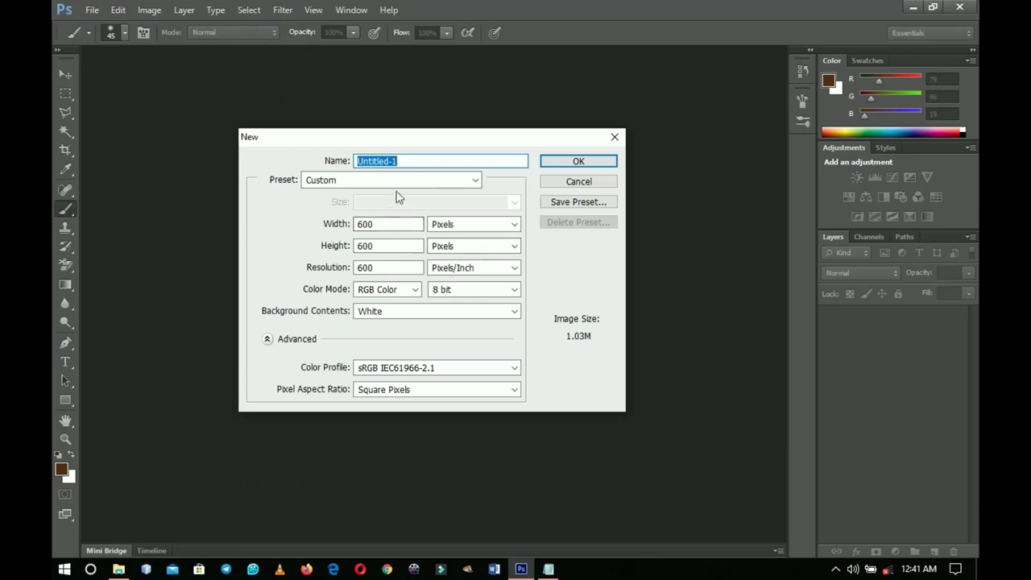
click(395, 187)
click(385, 242)
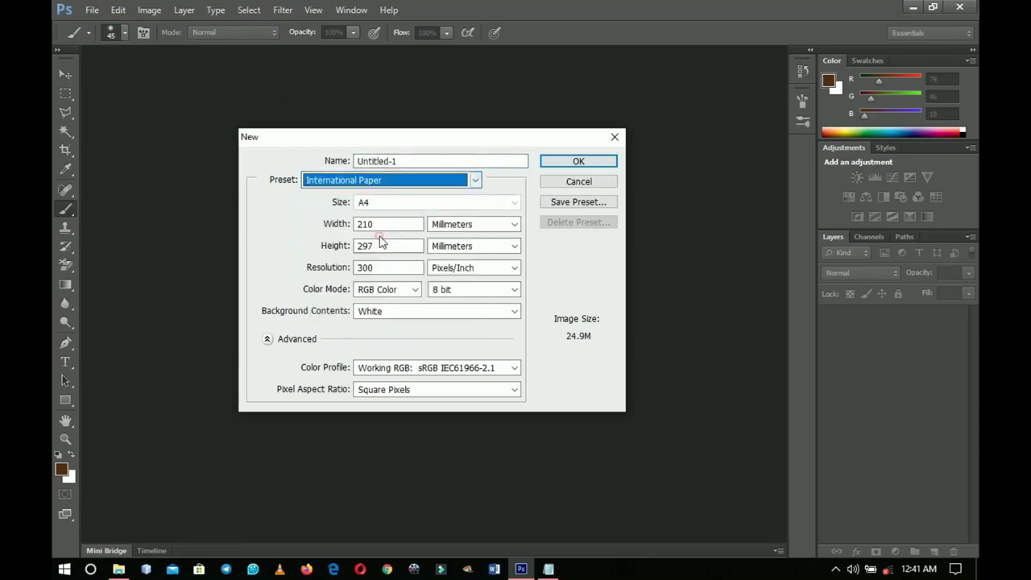
click(405, 209)
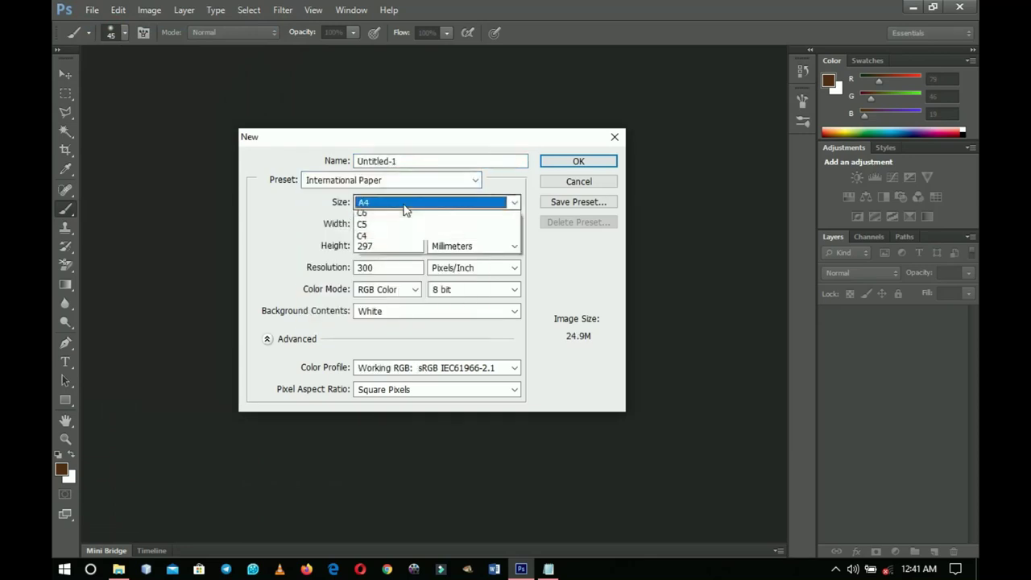
click(388, 248)
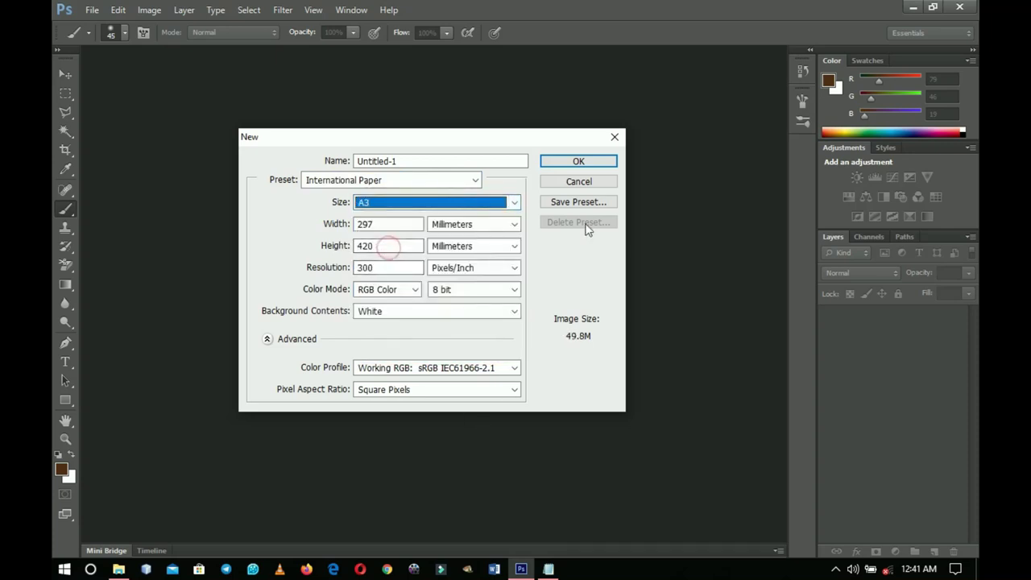
click(586, 164)
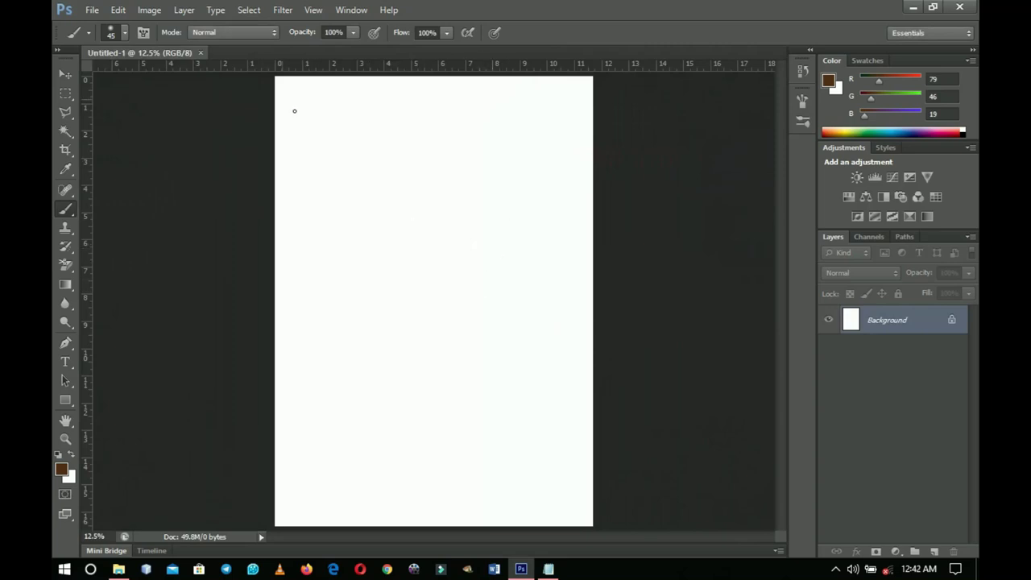
- Rotate the canvas 90° clockwise into landscape orientation
click(147, 9)
mouse_move(240, 144)
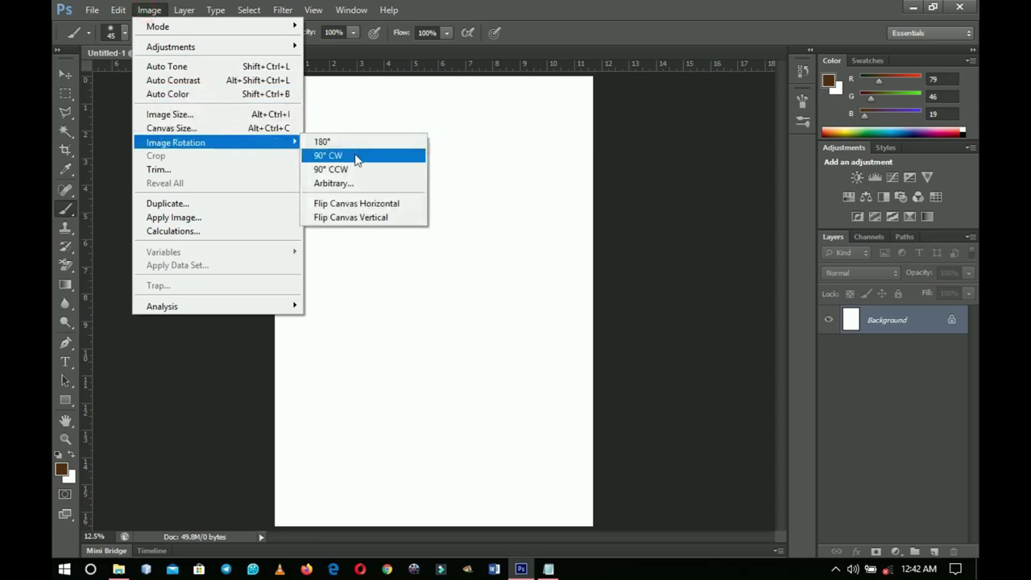
click(357, 159)
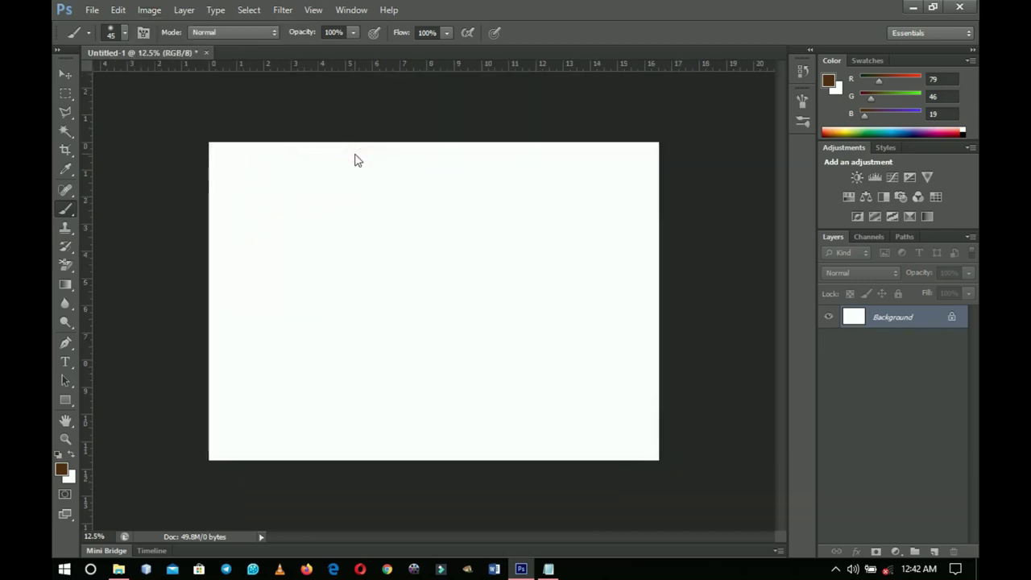
key(v)
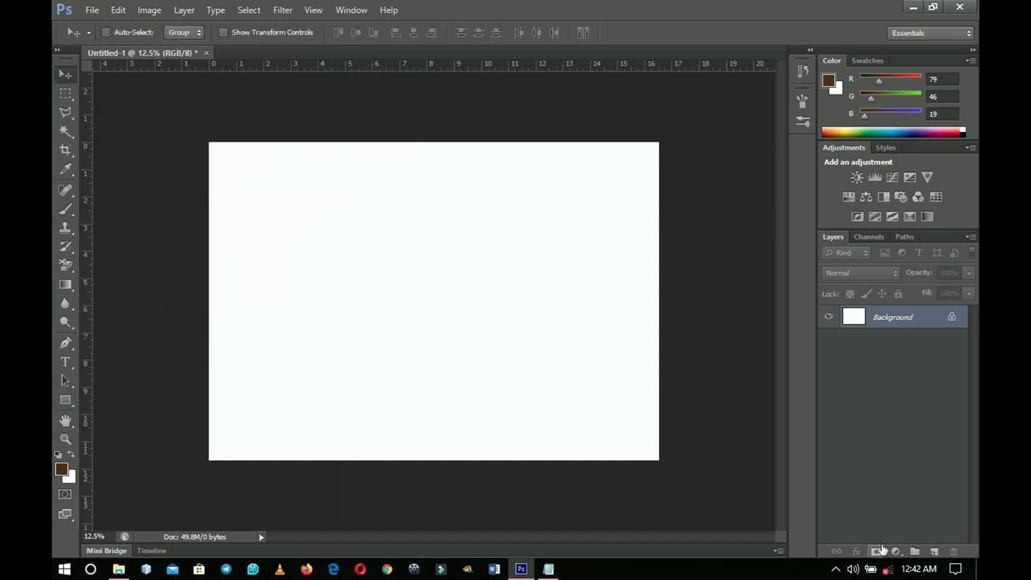
- Add a linear 90° Gradient Fill layer using the purple preset, #59016e to #29003b
click(896, 551)
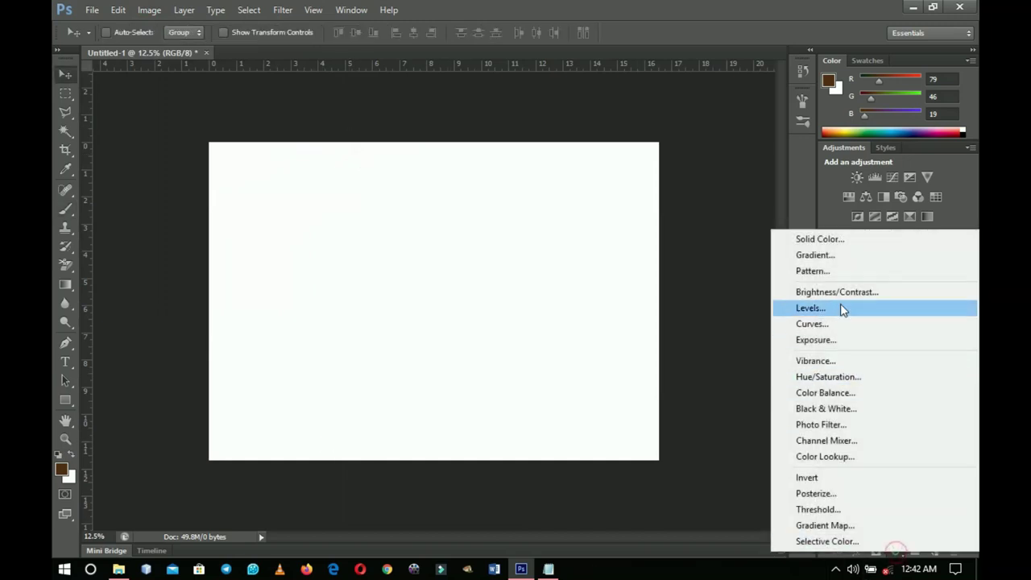
click(829, 255)
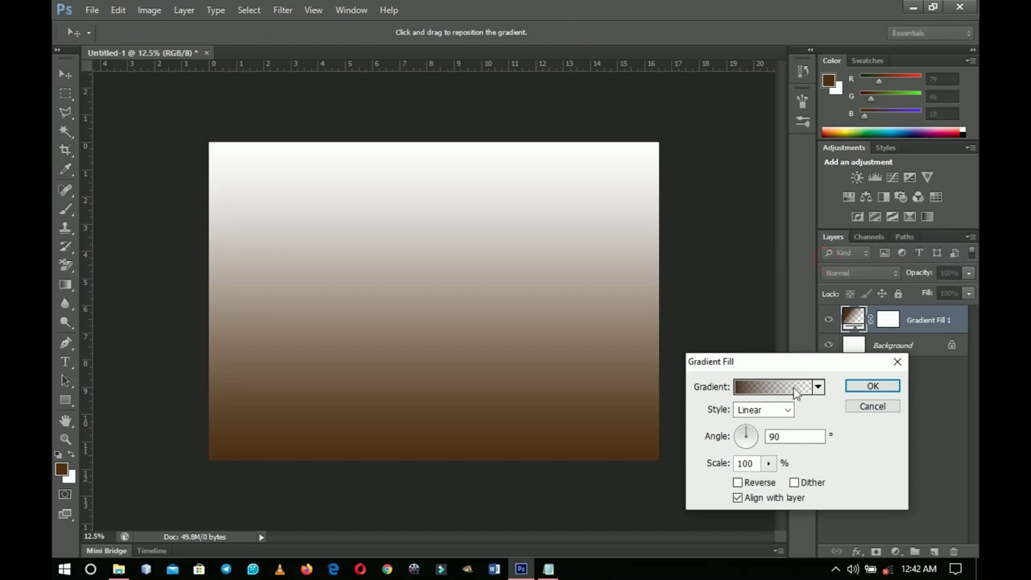
click(796, 387)
scroll(871, 157, down, 5)
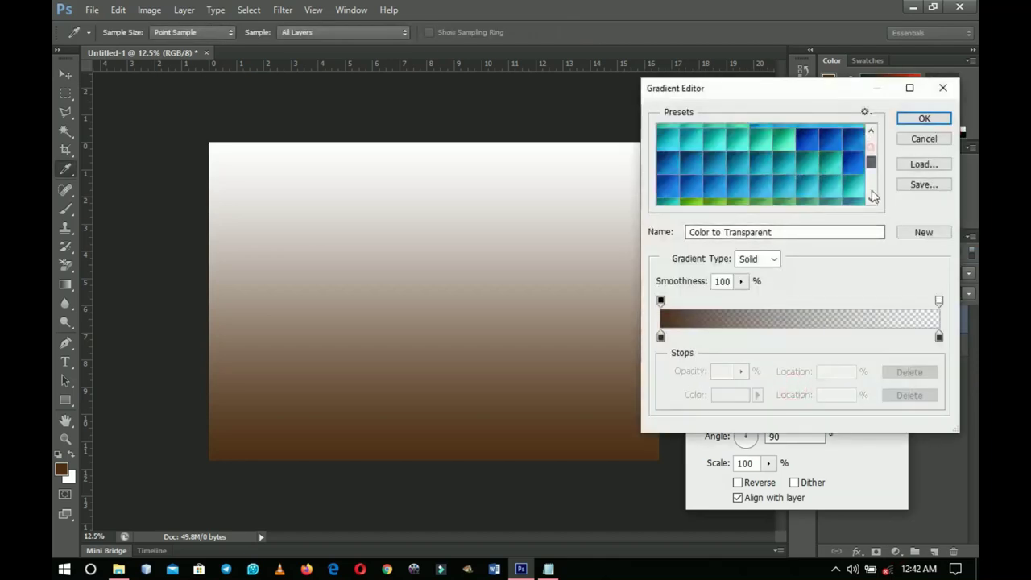
scroll(871, 193, down, 5)
click(714, 194)
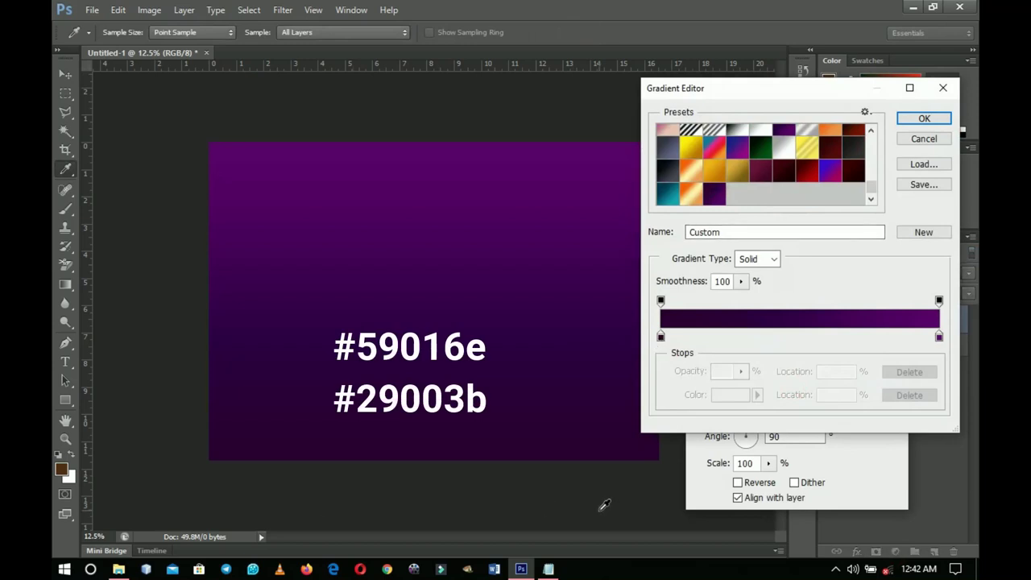
scroll(877, 234, up, 10)
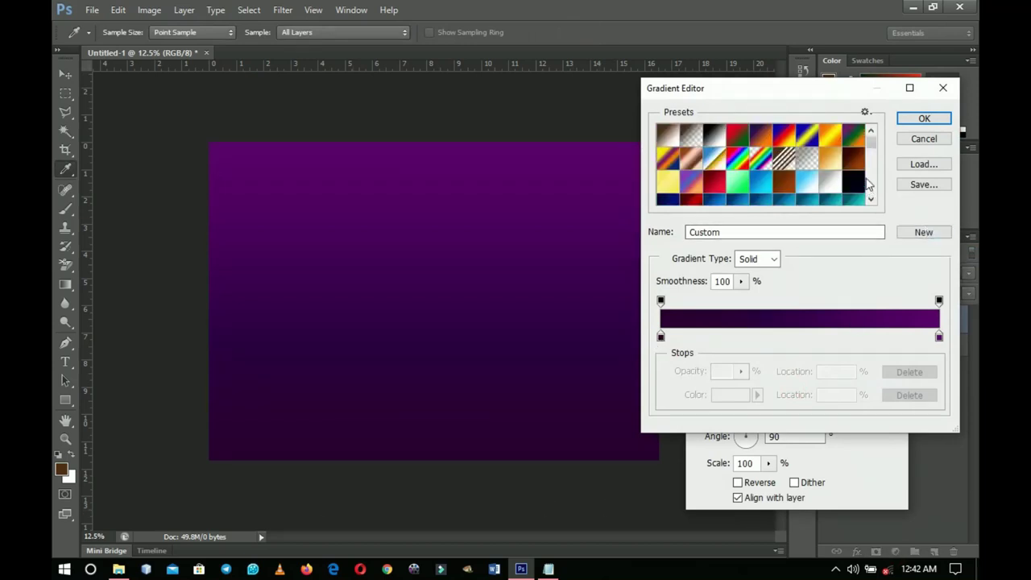
click(922, 119)
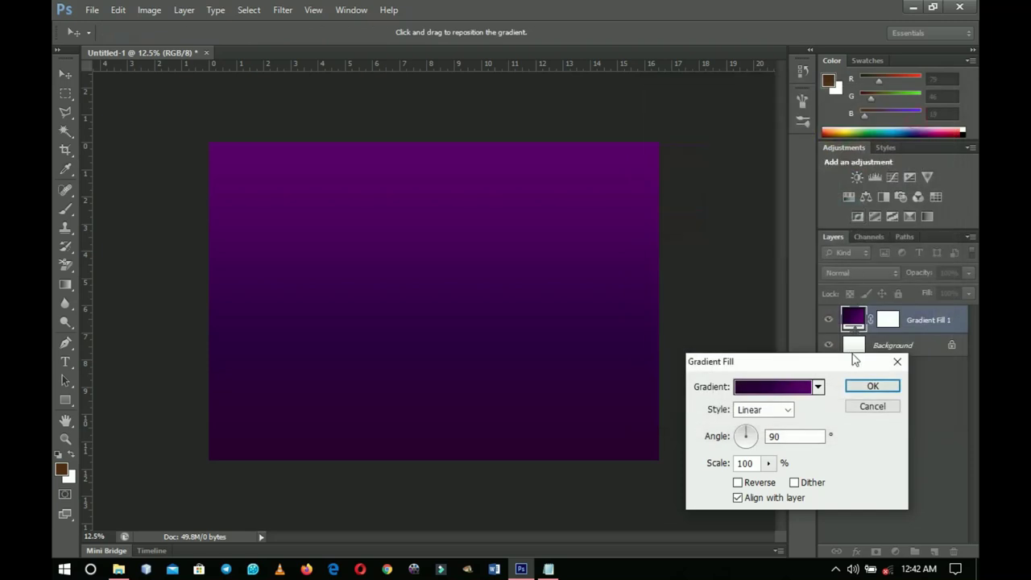
drag(780, 368, 716, 300)
click(806, 323)
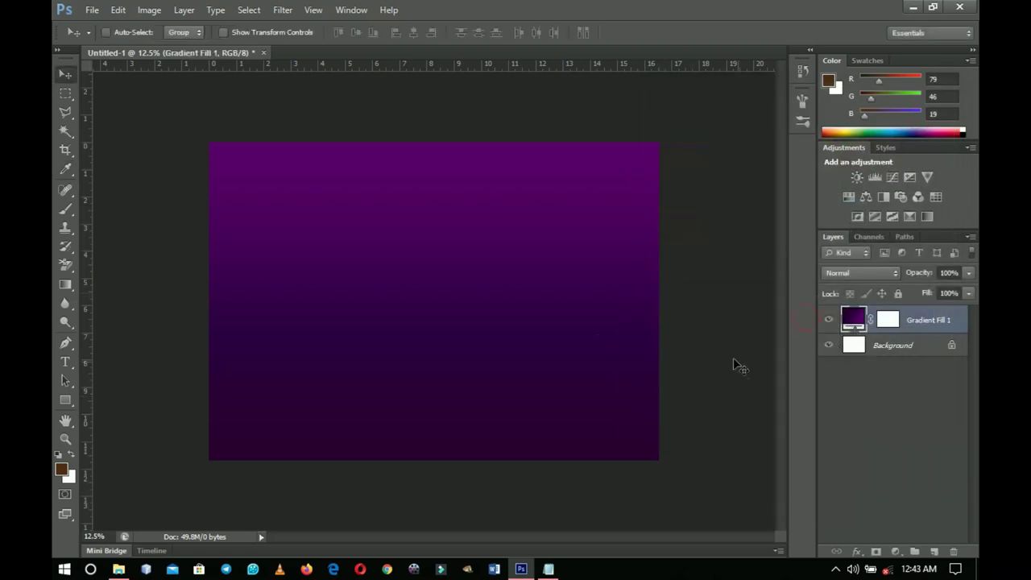
- Drag the LiftingHandsWorship photo into the flyer and scale it to about 201.8% to fill the canvas
click(122, 569)
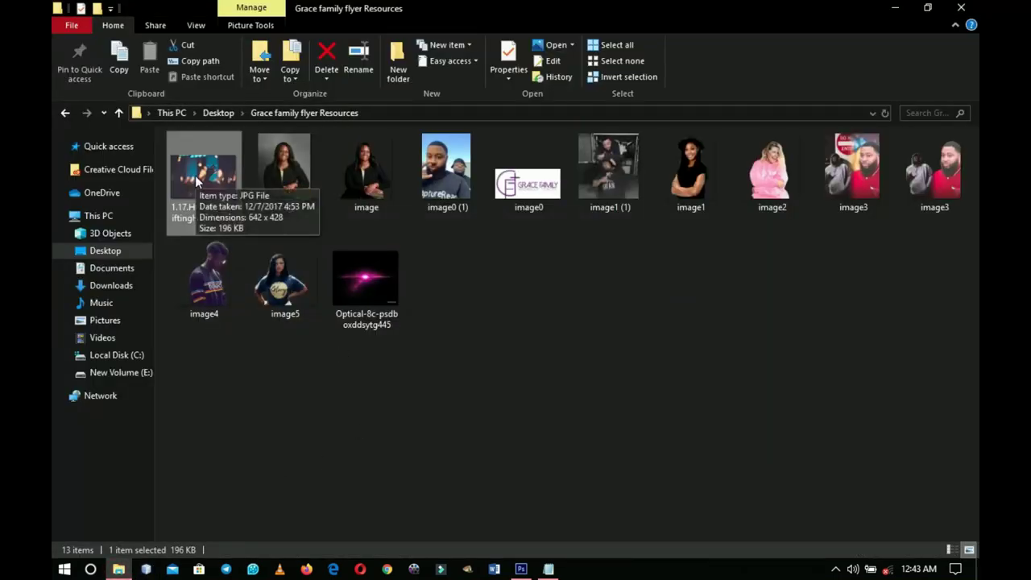
drag(366, 311, 524, 427)
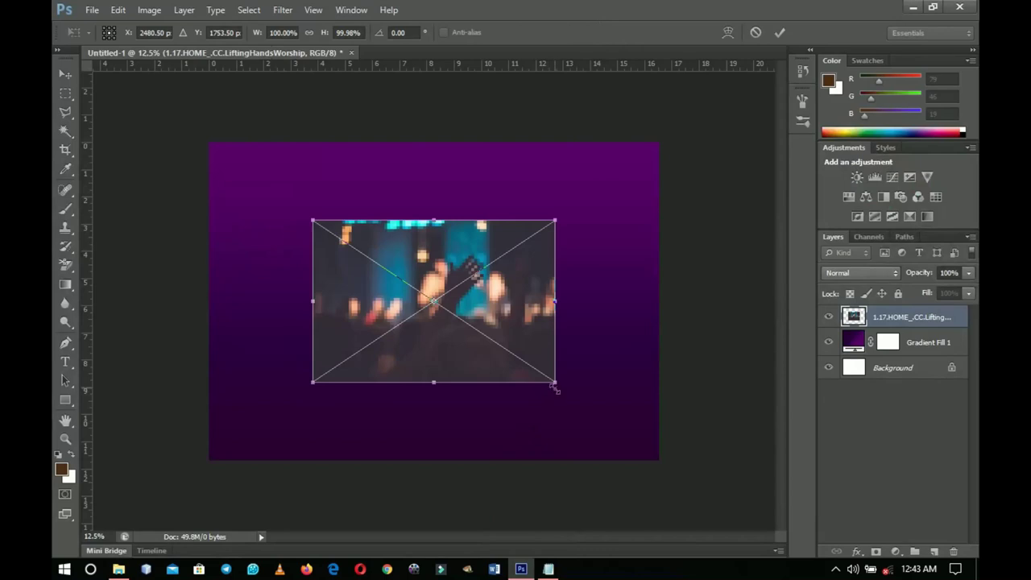
drag(560, 385, 667, 490)
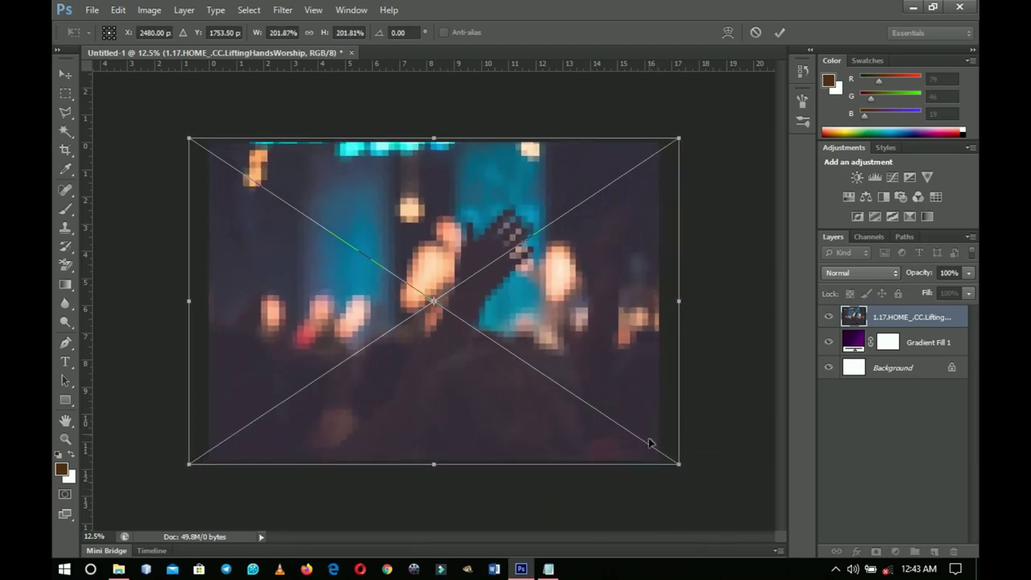
key(Return)
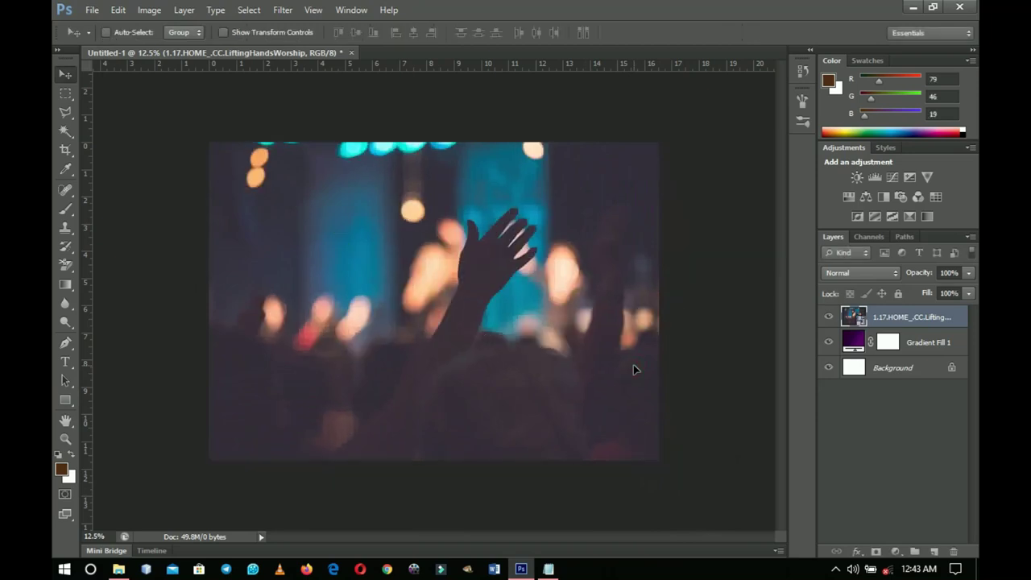
- Set the worship photo layer to Overlay blending at 80% opacity
click(868, 275)
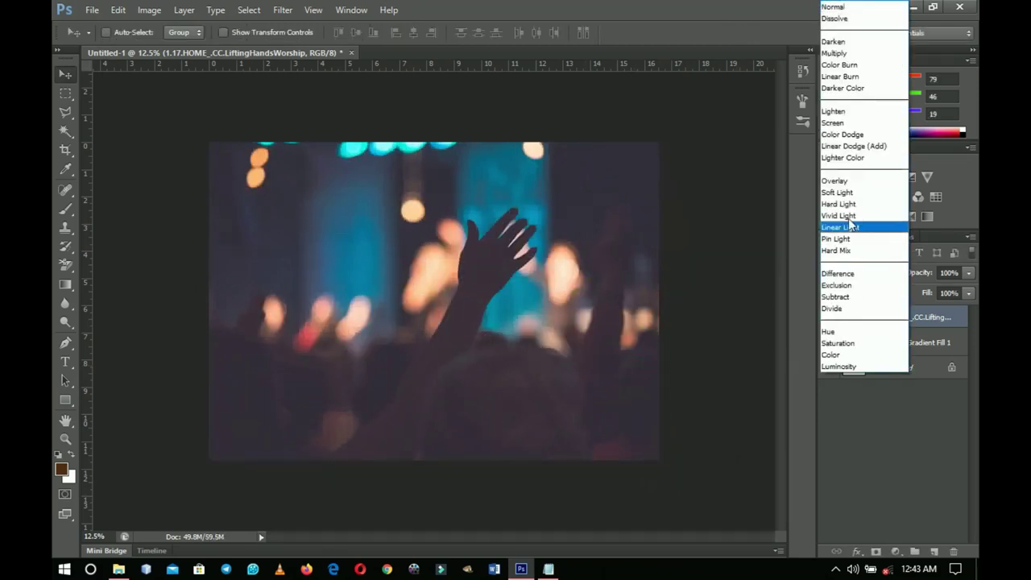
click(838, 182)
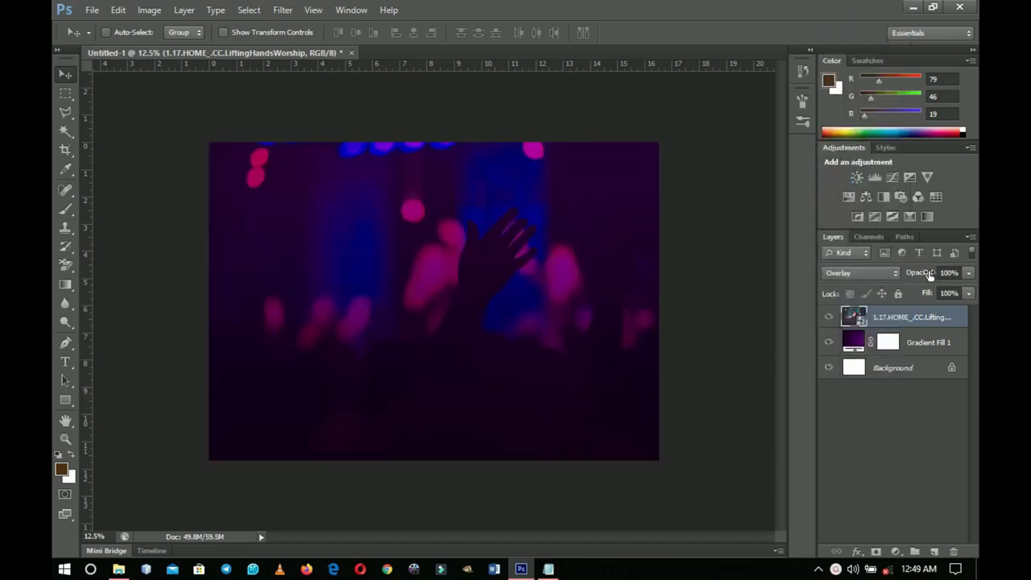
drag(926, 275, 916, 279)
key(Return)
- Scale the photo slightly larger, to about 216%, past the canvas edges
key(ctrl+t)
drag(683, 141, 696, 127)
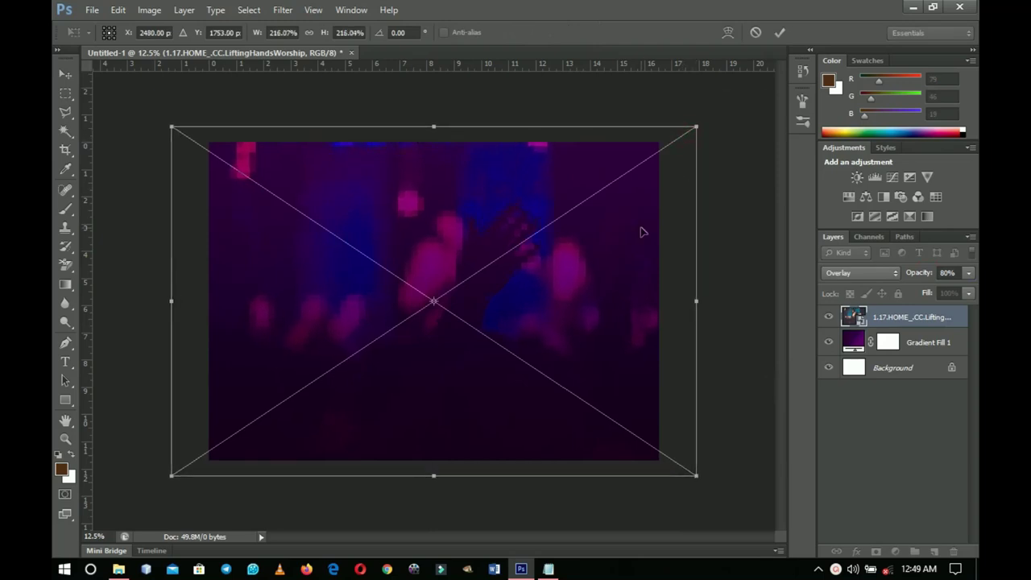
key(Return)
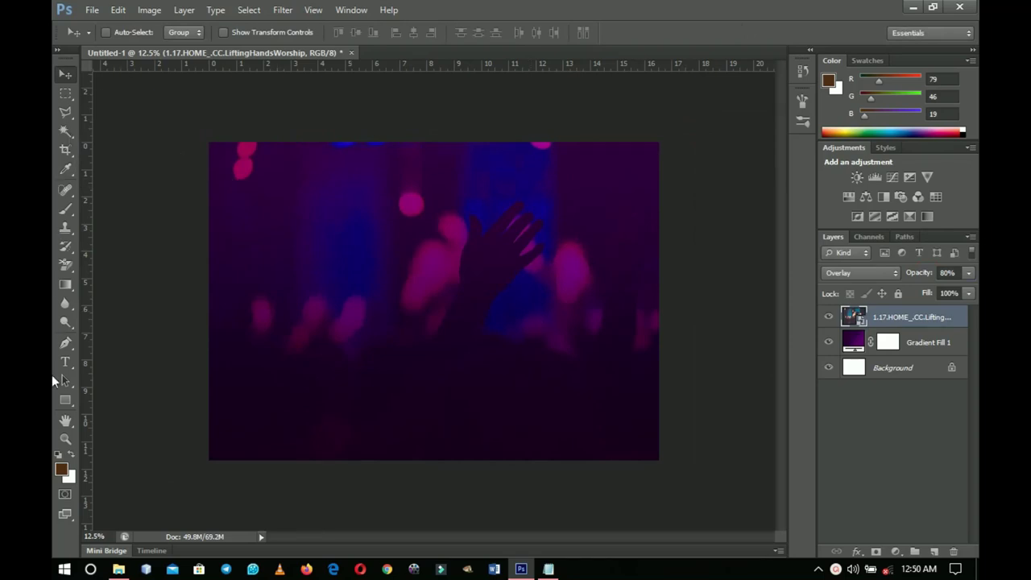
- Draw a rectangle across the lower part of the canvas and give it a white fill
click(70, 399)
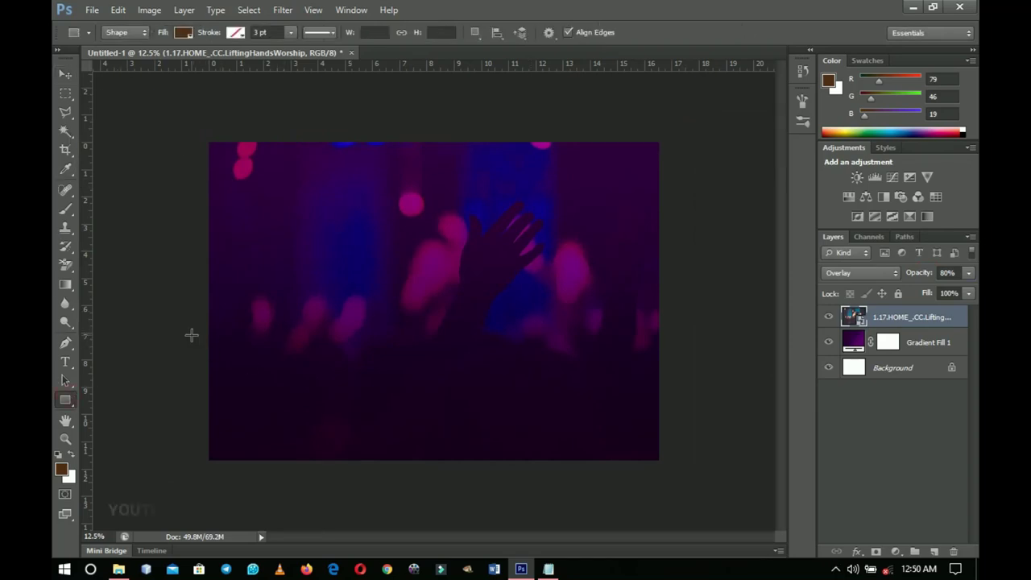
drag(195, 323, 696, 485)
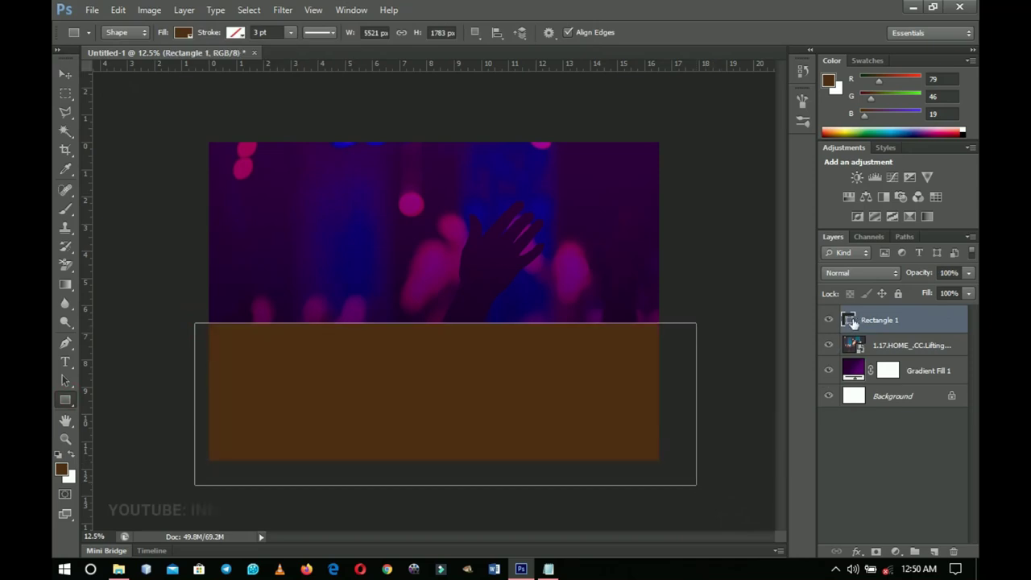
double_click(851, 321)
drag(728, 182, 642, 81)
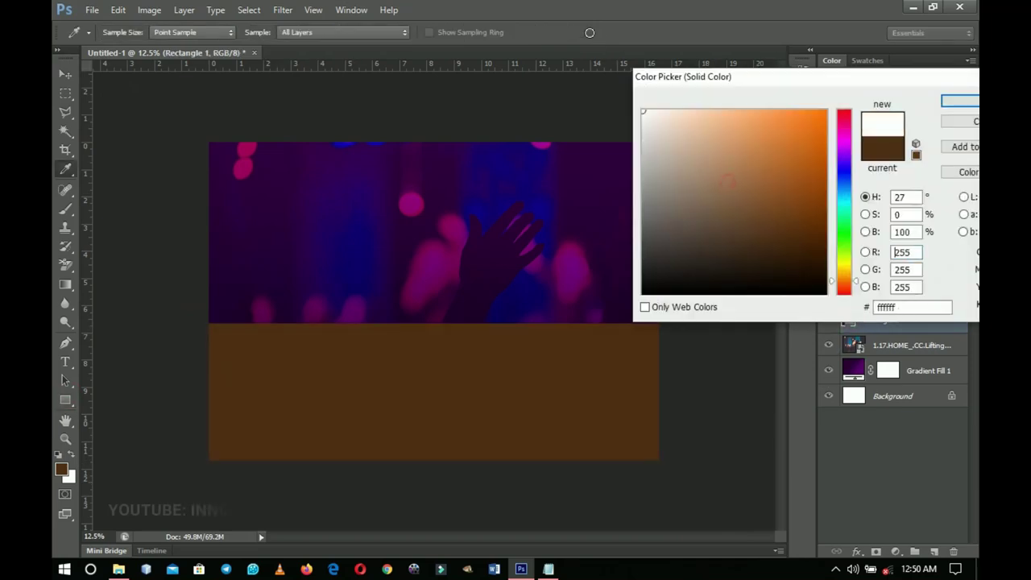
click(964, 95)
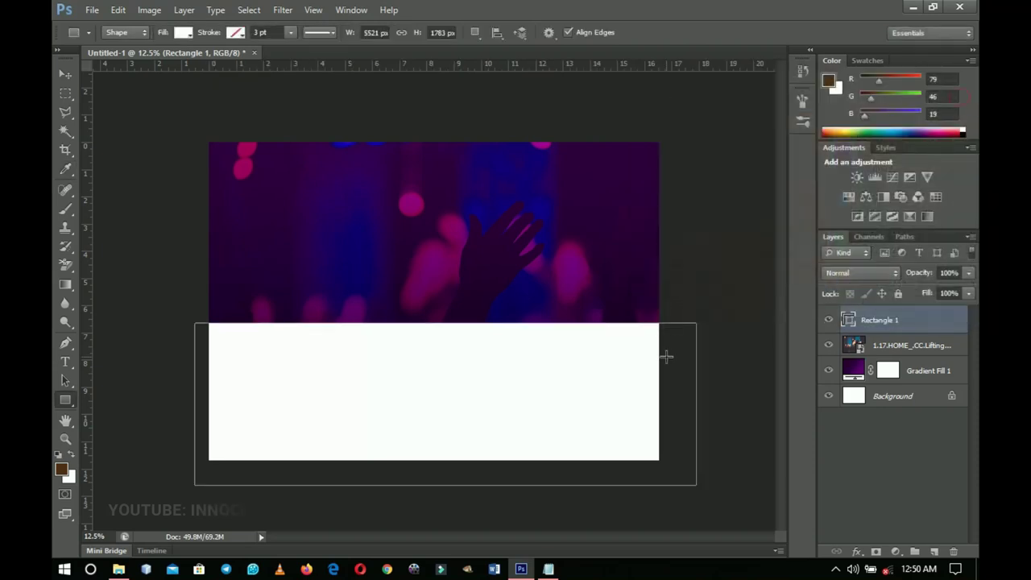
- Move the white rectangle higher and adjust its height so it fills the flyer's lower section
key(v)
drag(597, 413, 572, 387)
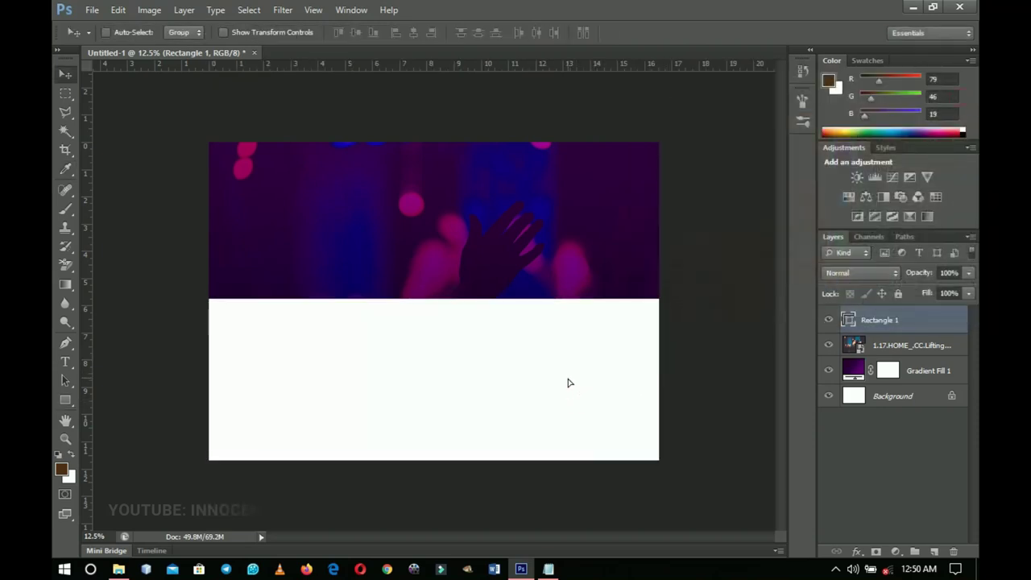
key(ctrl+t)
drag(446, 462, 445, 461)
double_click(488, 450)
drag(535, 374, 530, 386)
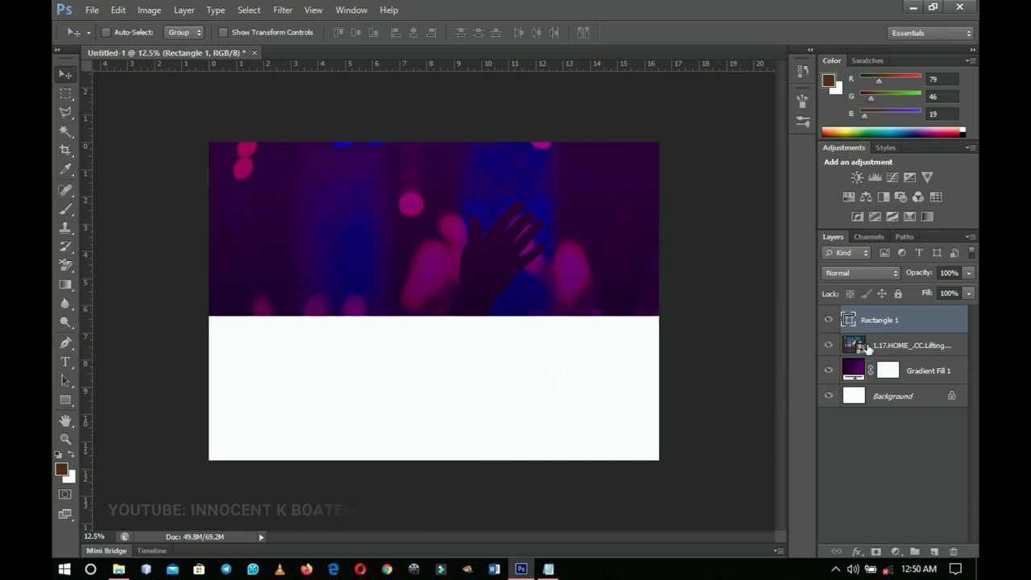
- Duplicate the white rectangle and shrink the copy into a thin strip along the bottom
key(ctrl+j)
key(ctrl+t)
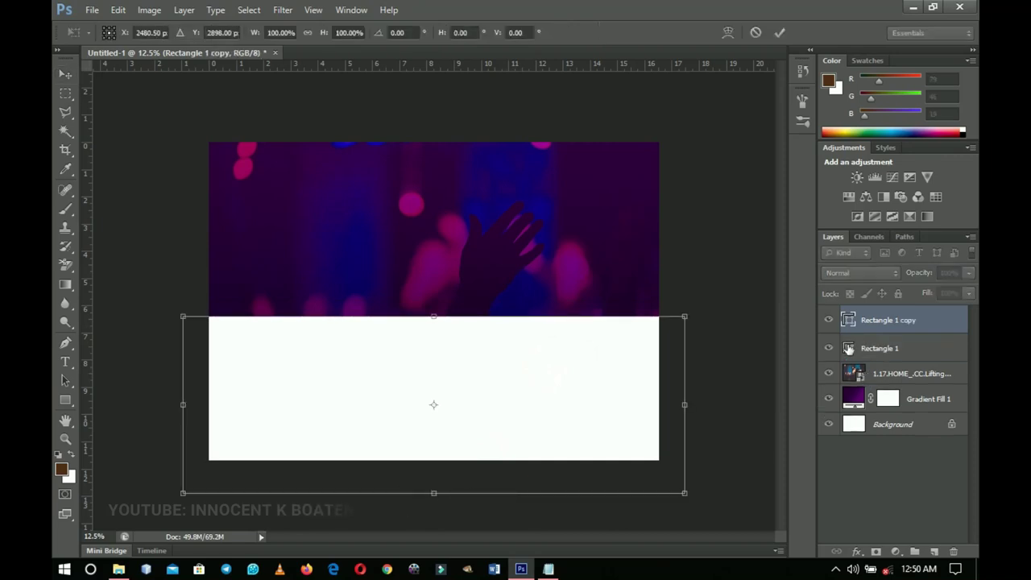
drag(431, 314, 434, 442)
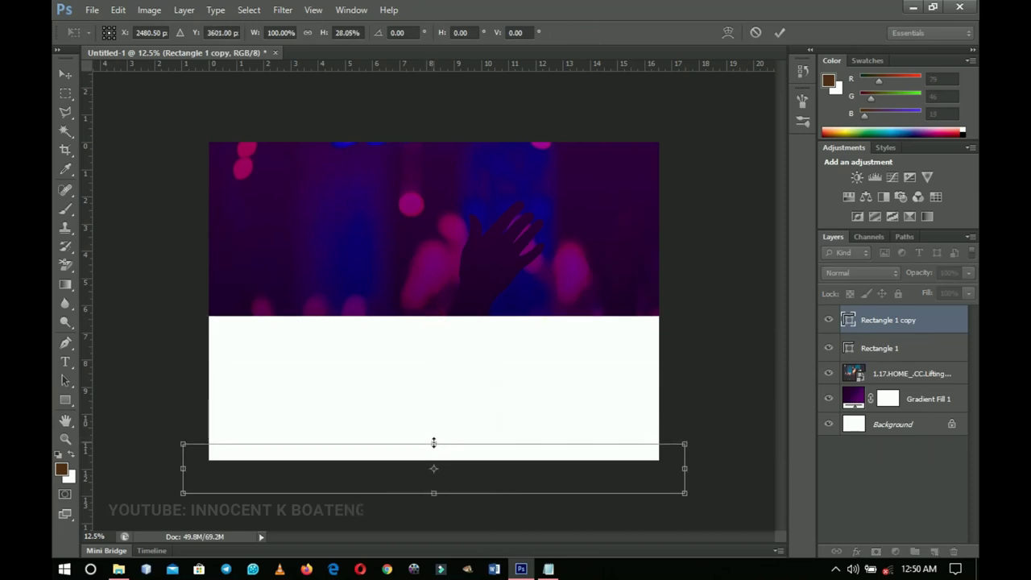
key(Return)
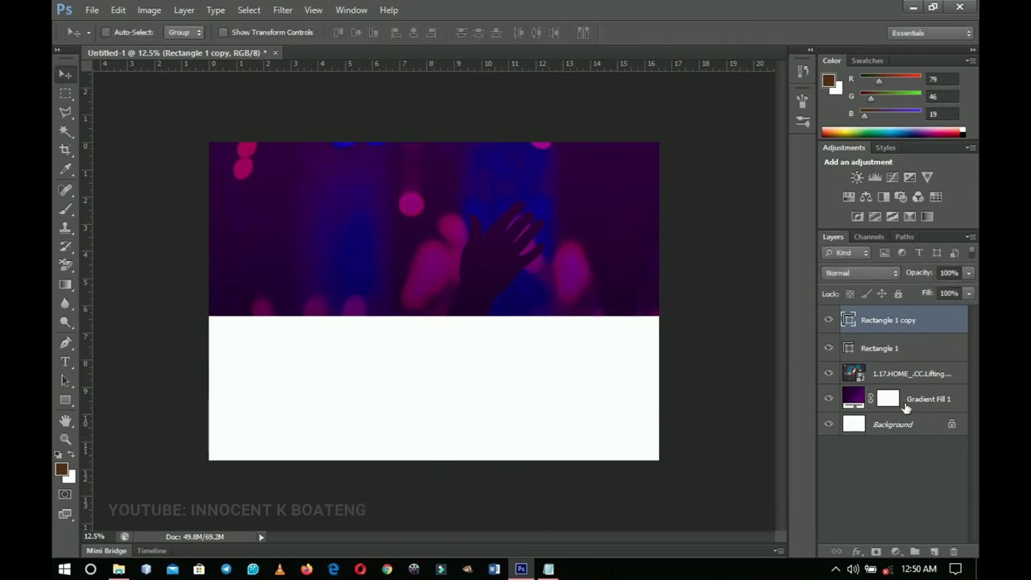
- Recolour the strip dark purple (#1e002a) and select the four flyer layers
double_click(847, 320)
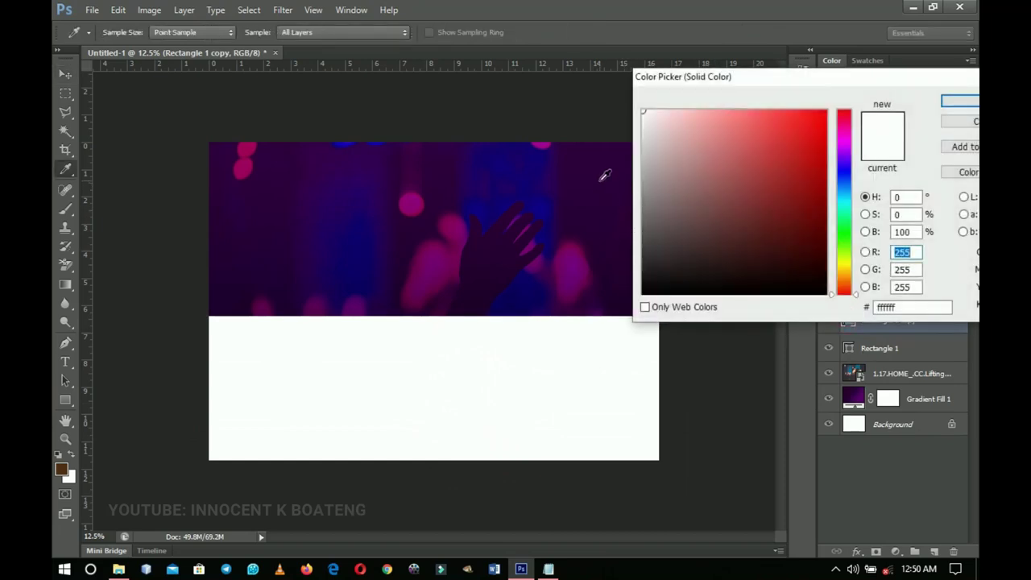
click(619, 181)
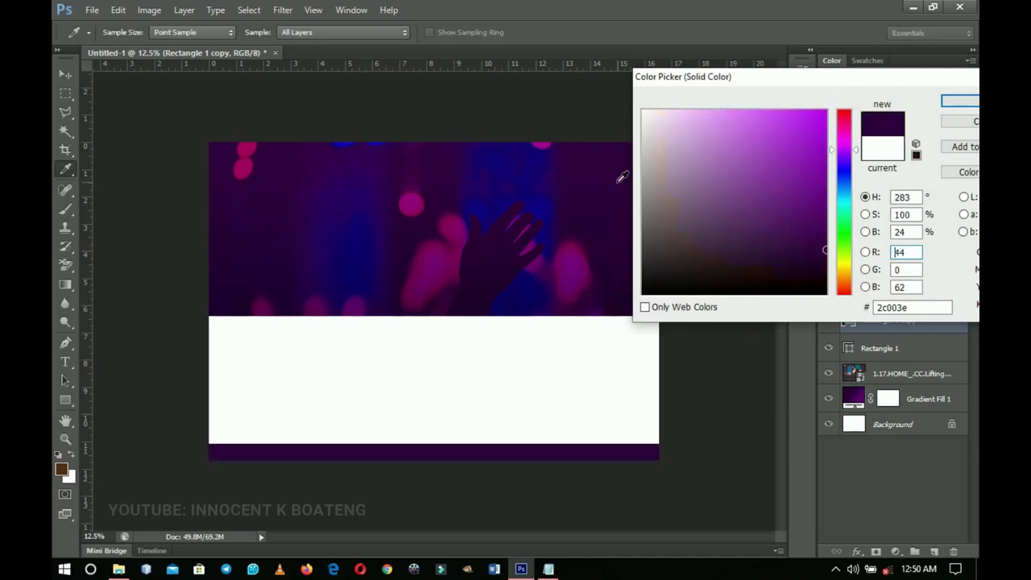
click(824, 265)
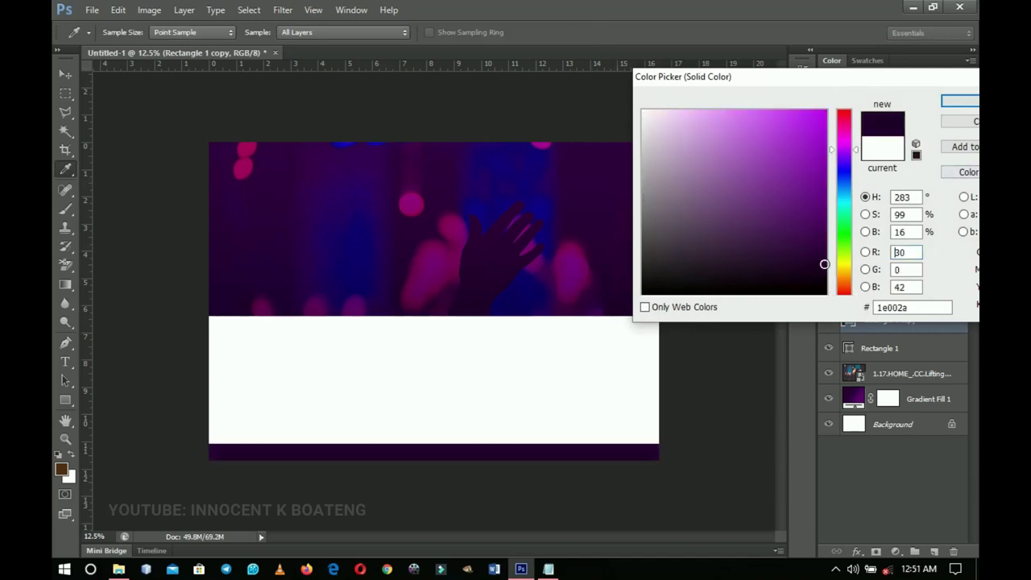
click(953, 100)
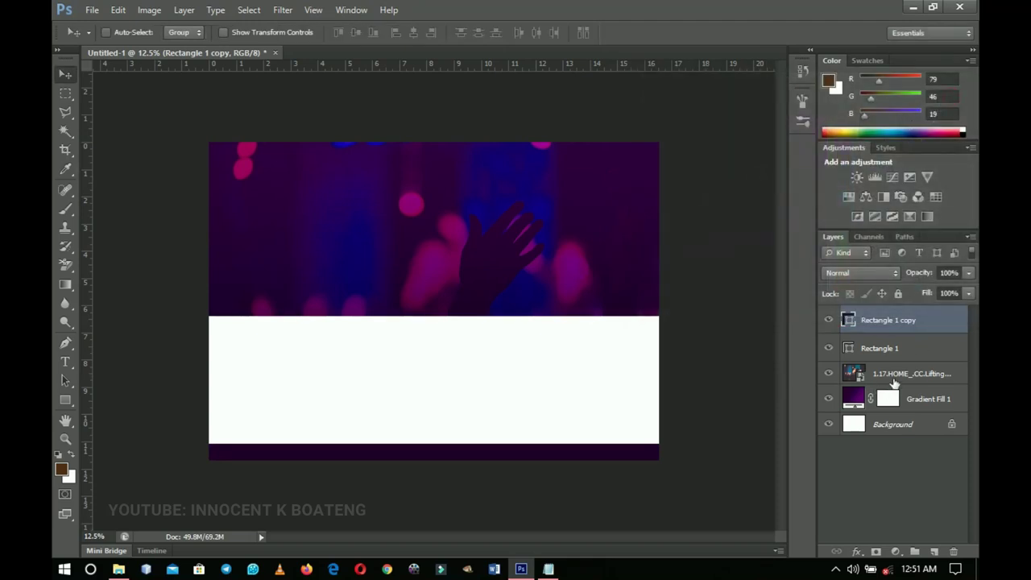
shift+click(918, 400)
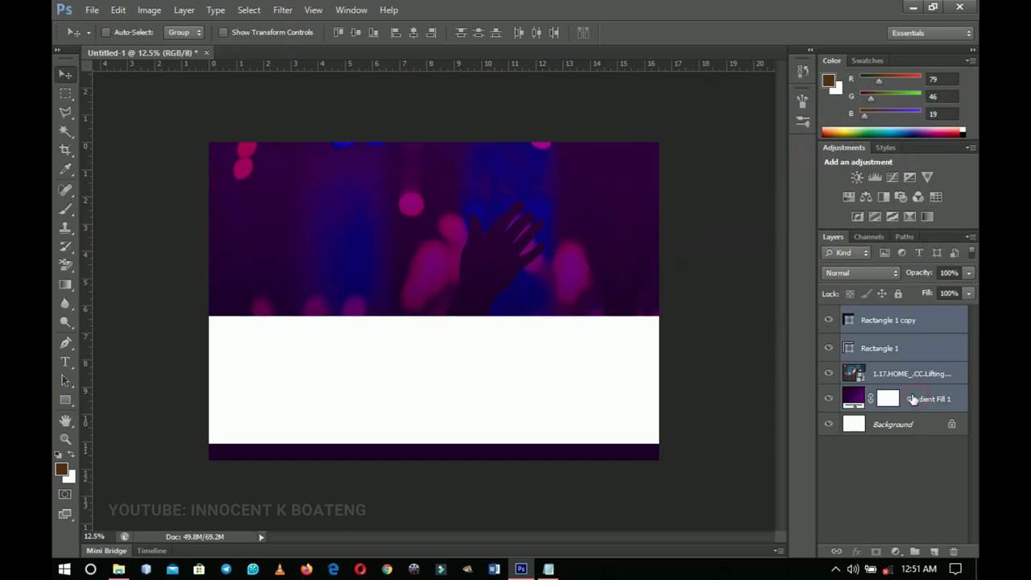
- Group the four selected layers as 'Background', then bring back the resources folder
key(ctrl+g)
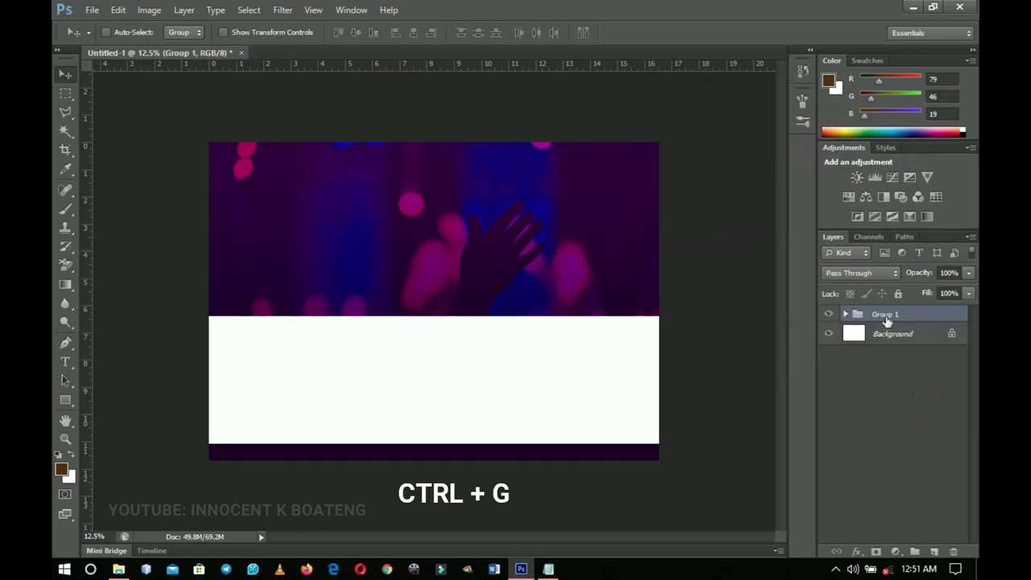
double_click(885, 314)
text(Background)
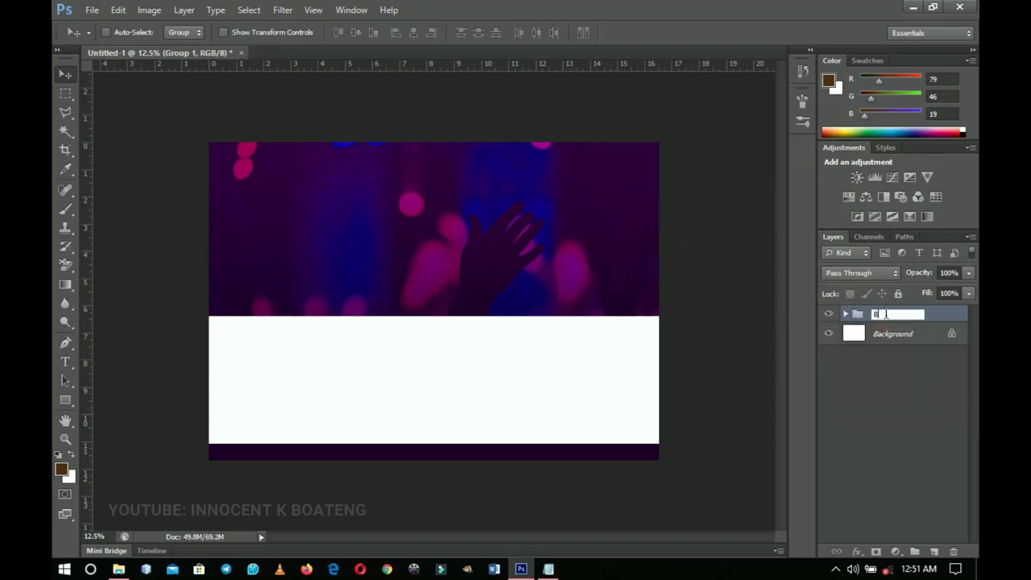
key(Return)
click(118, 569)
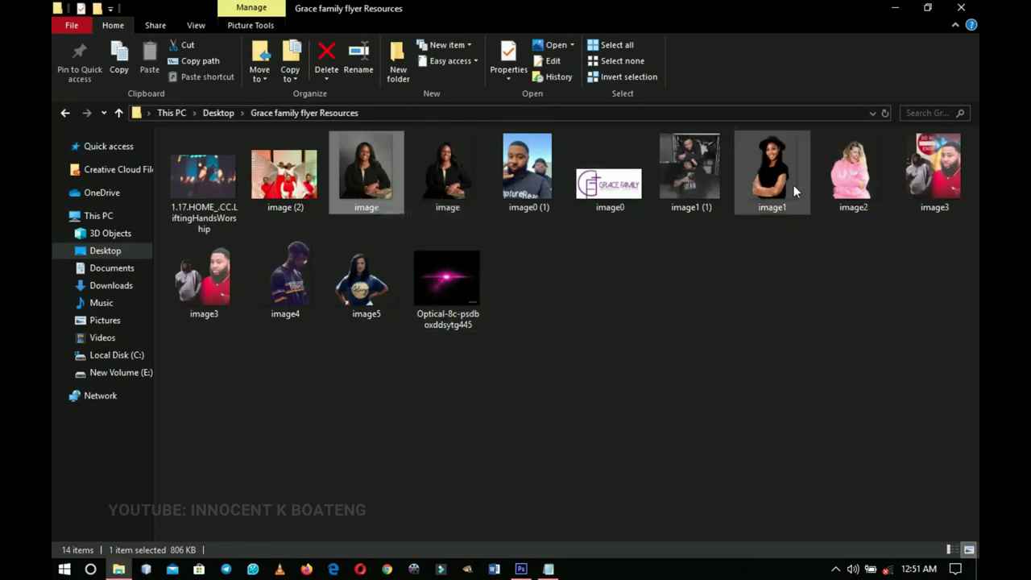
- Select the portrait photo 'image' in the resources folder and drag it into Photoshop
click(771, 170)
click(854, 169)
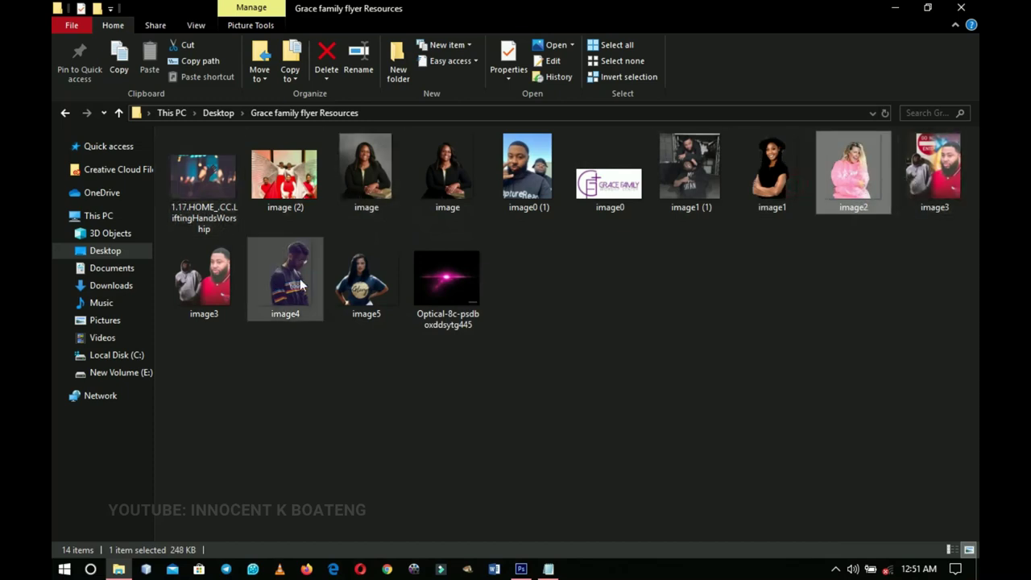
mouse_move(380, 216)
mouse_down()
mouse_move(391, 282)
mouse_move(384, 214)
mouse_up()
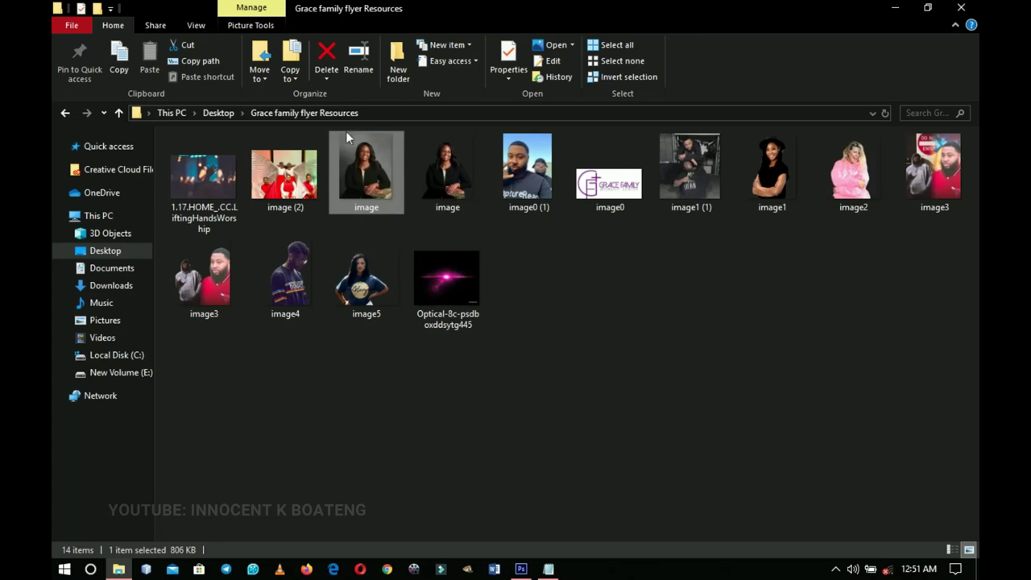
drag(371, 167, 912, 451)
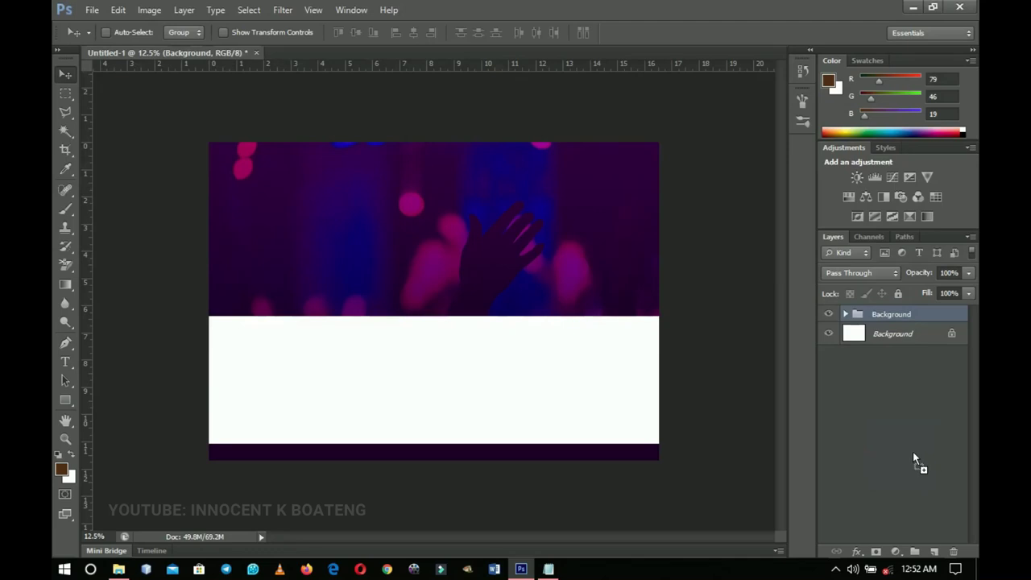
- Zoom the portrait to 25% and apply Auto Tone
key(z)
click(411, 309)
key(v)
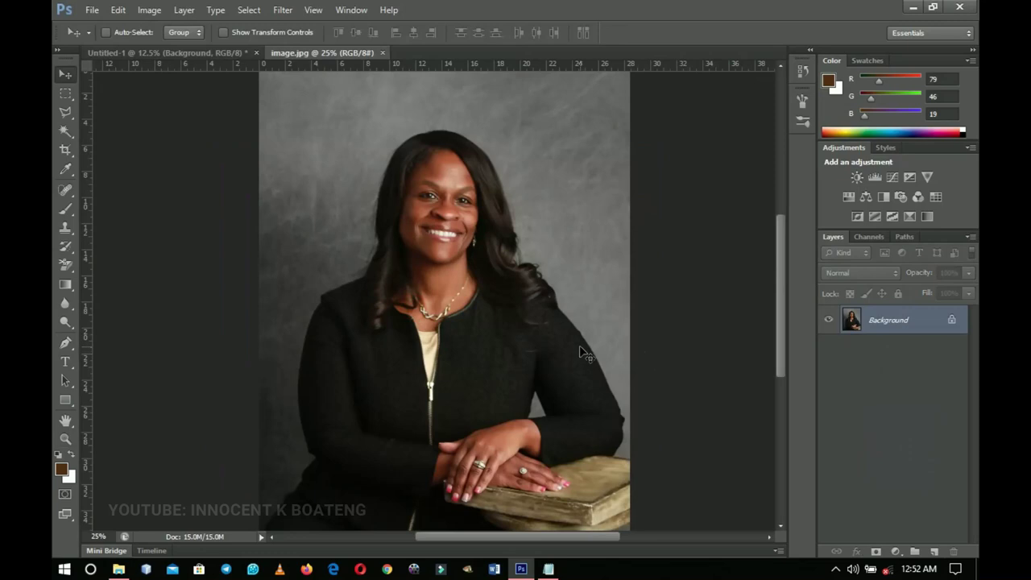
key(ctrl+shift+l)
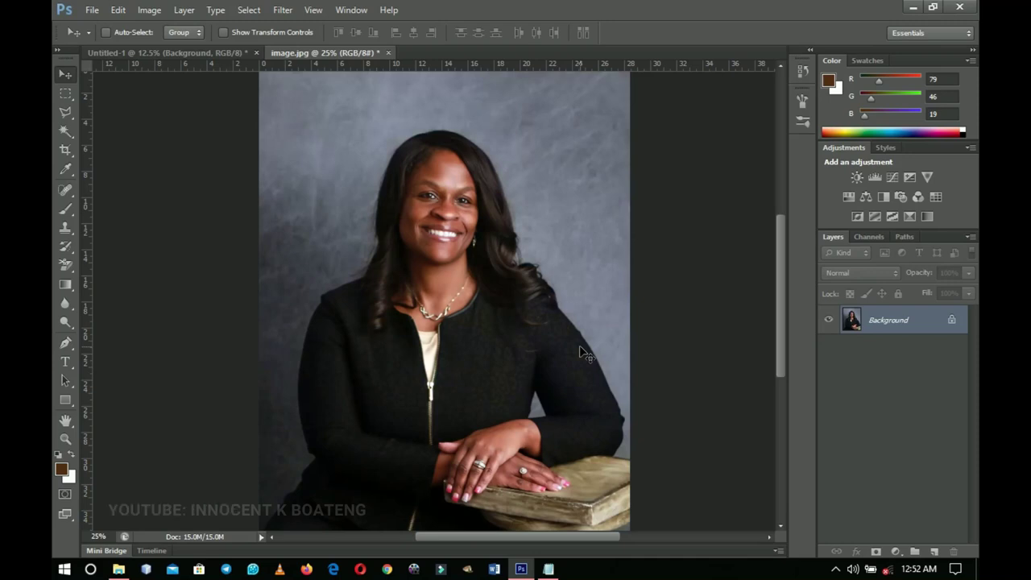
- Set the portrait's Levels input values to 5, 1.00 and 248
key(ctrl+l)
drag(764, 292, 739, 242)
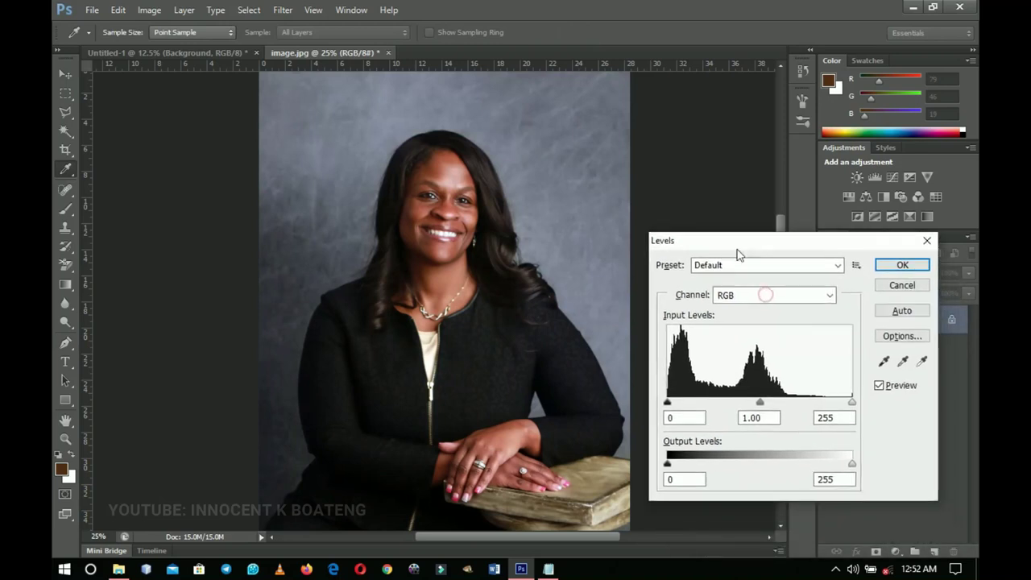
drag(668, 403, 671, 402)
drag(852, 402, 847, 402)
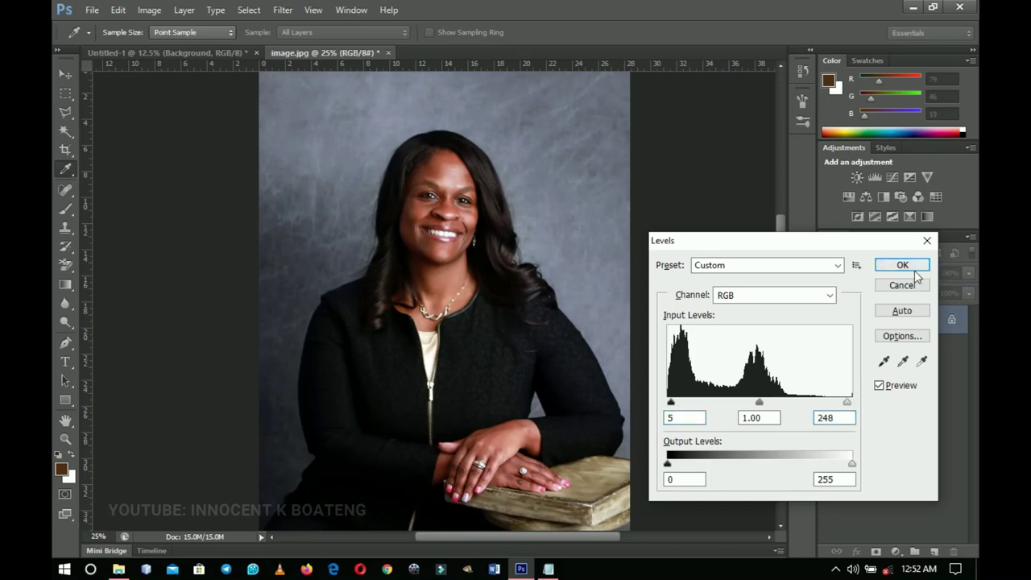
click(898, 264)
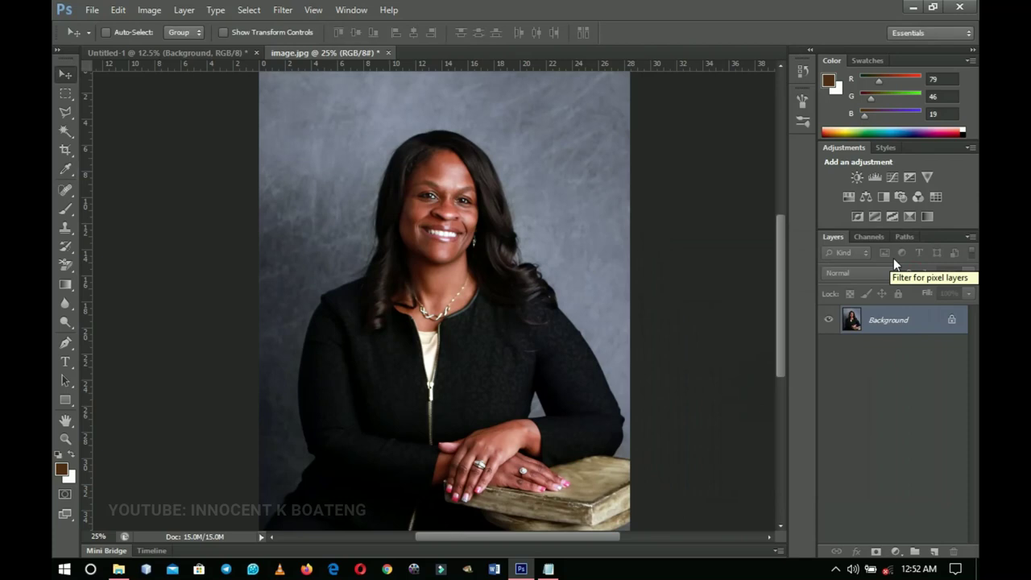
- Unlock the portrait's Background as Layer 0 and set the Pen tool to Path mode
double_click(910, 321)
click(638, 177)
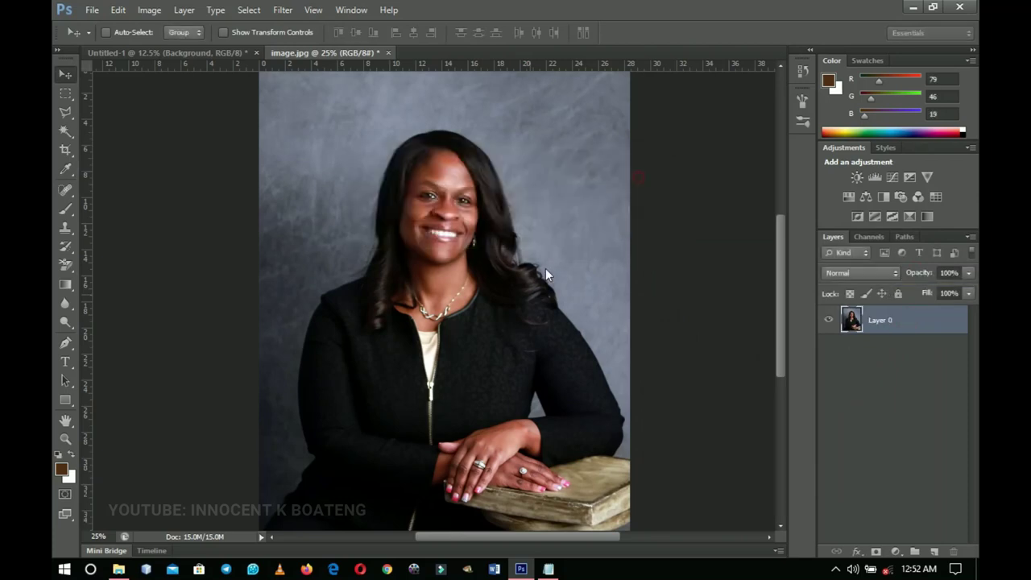
click(66, 344)
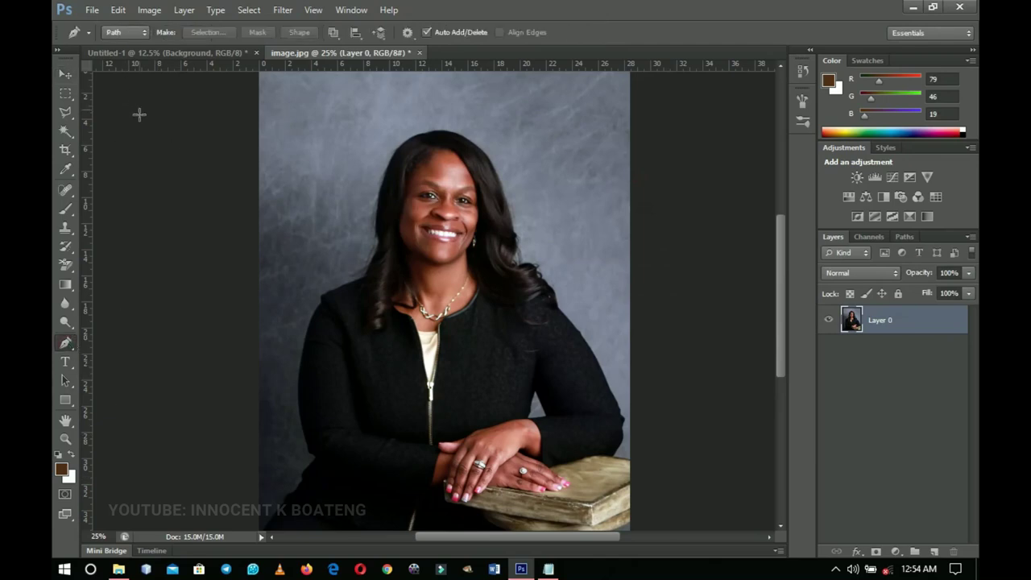
click(139, 33)
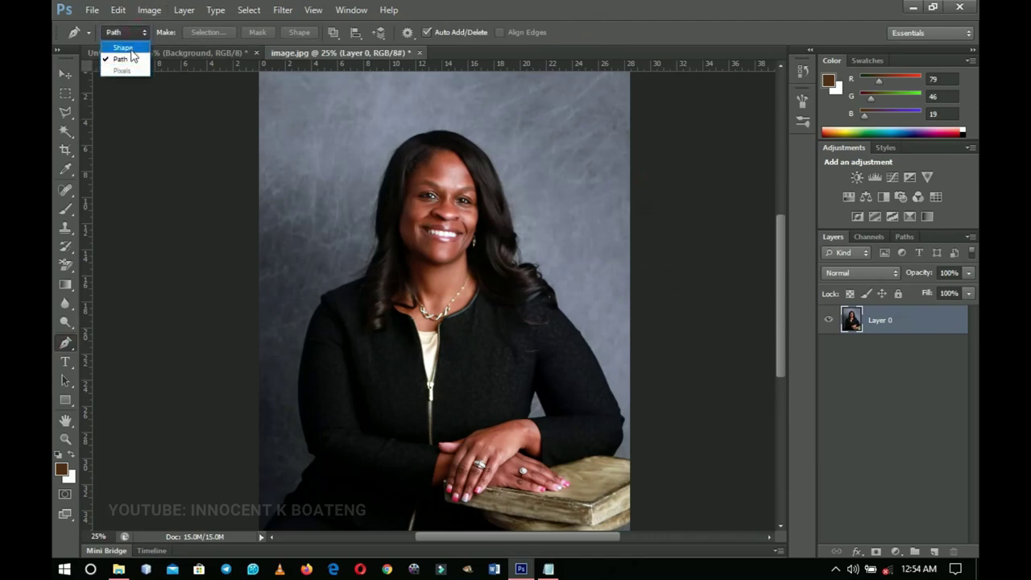
click(130, 61)
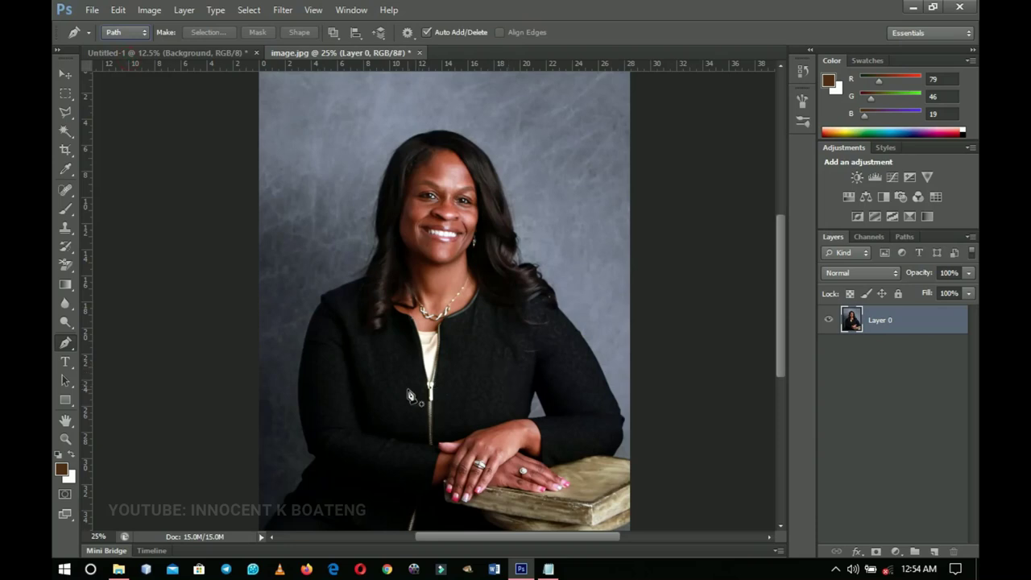
- Draw a trial two-anchor path, delete it, and zoom the portrait to 33.33%
click(295, 212)
click(429, 411)
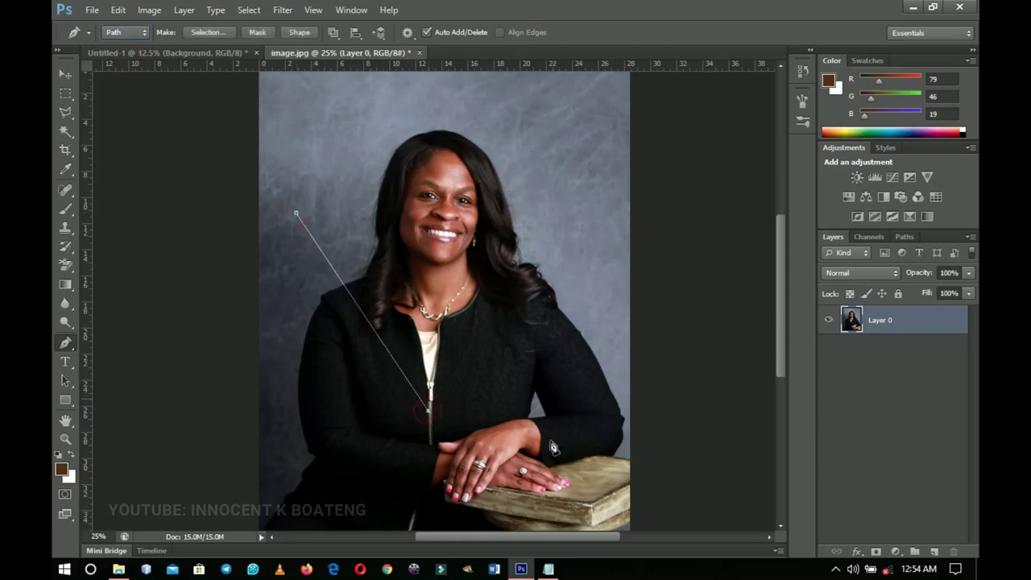
click(119, 568)
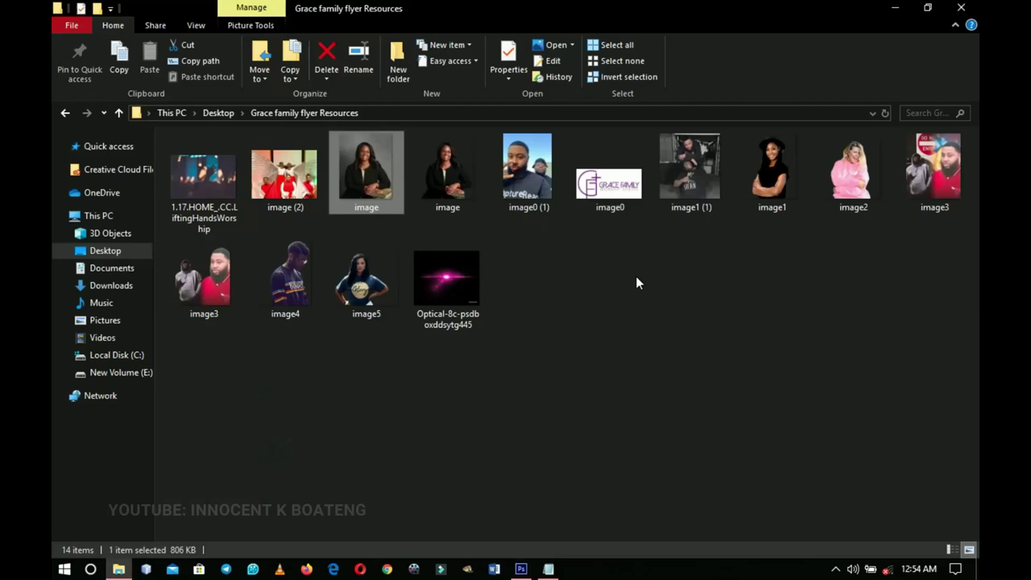
click(521, 568)
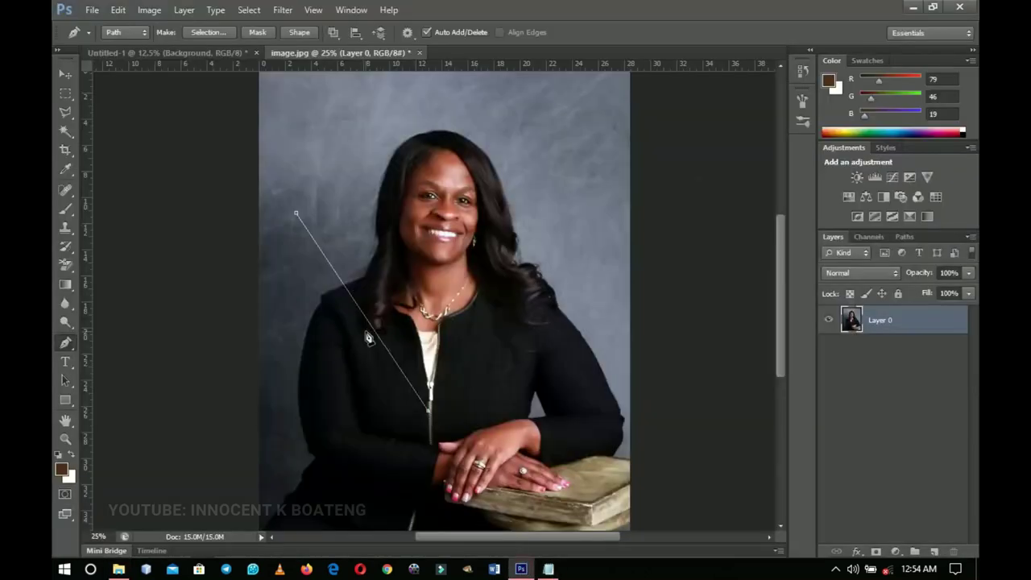
right_click(418, 269)
click(461, 289)
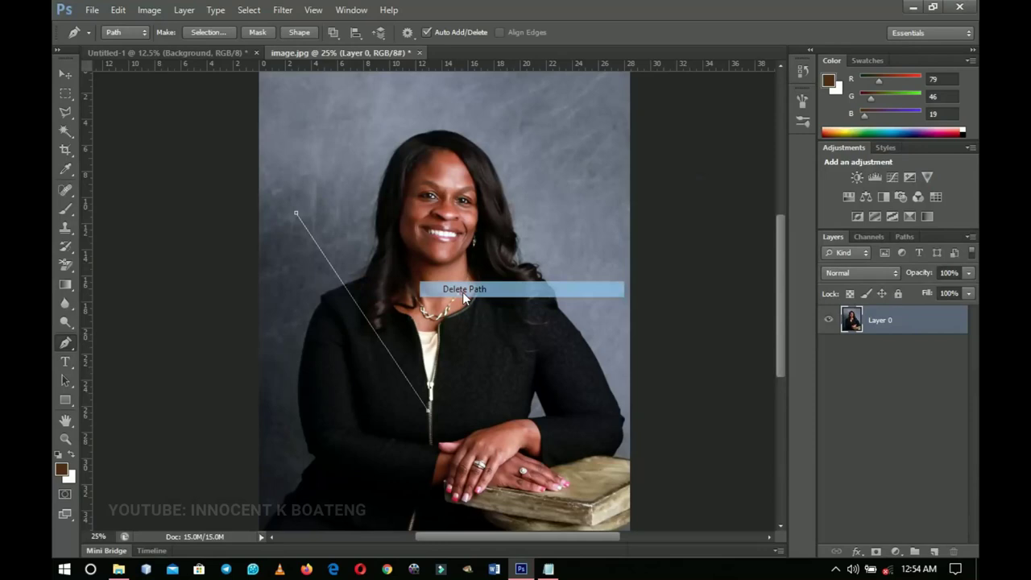
key(z)
click(291, 456)
- Zoom to 100% on the jacket's lower-left edge with the Pen tool ready
click(293, 486)
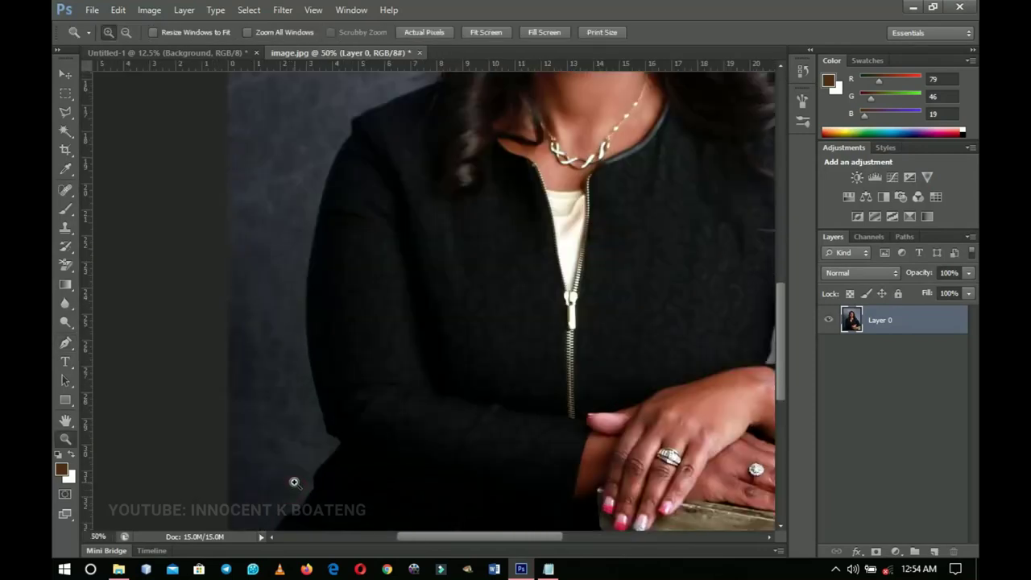
key(p)
ctrl+click(407, 301)
drag(407, 301, 414, 345)
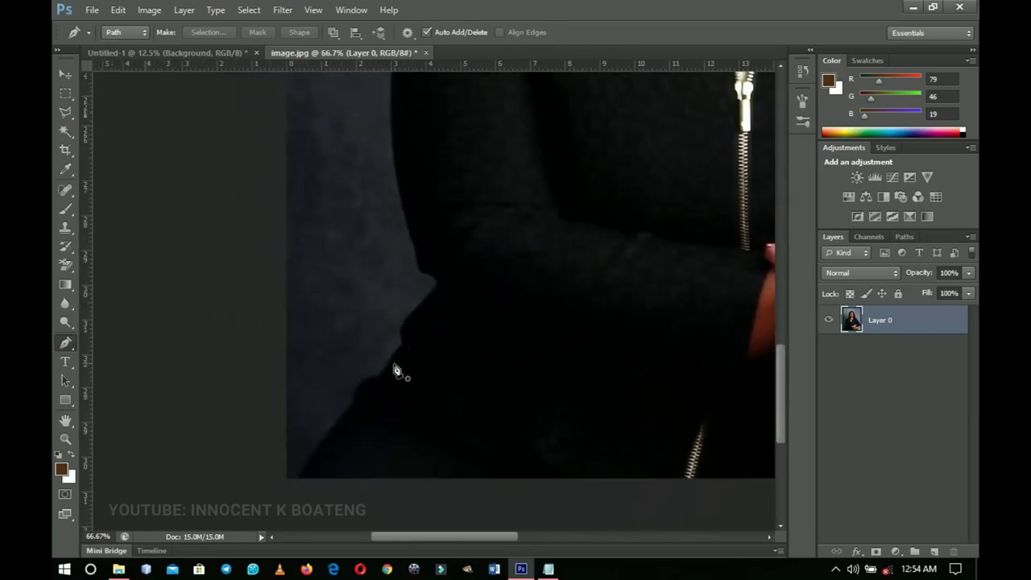
click(65, 112)
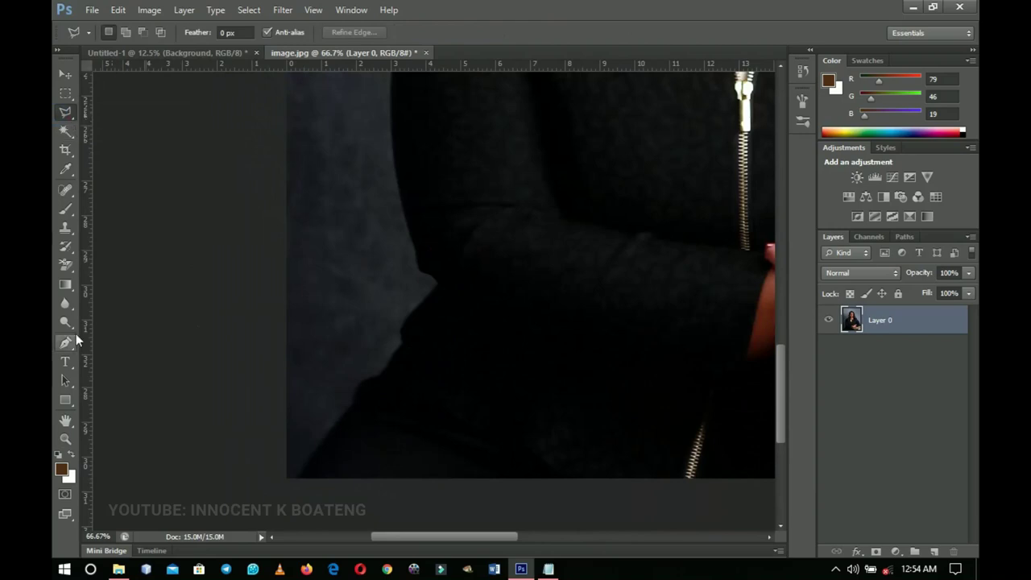
drag(460, 414, 524, 421)
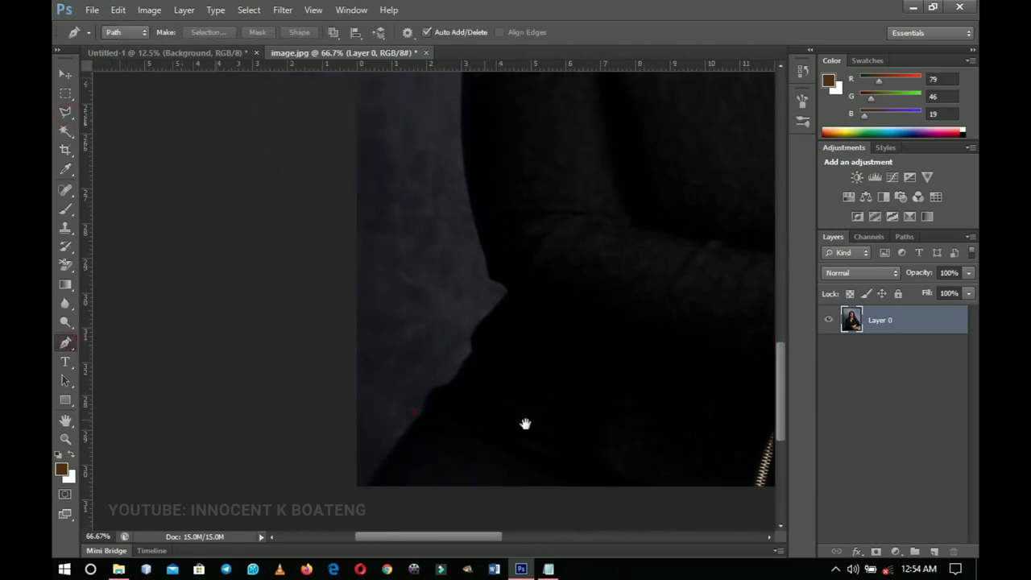
key(z)
click(454, 423)
key(p)
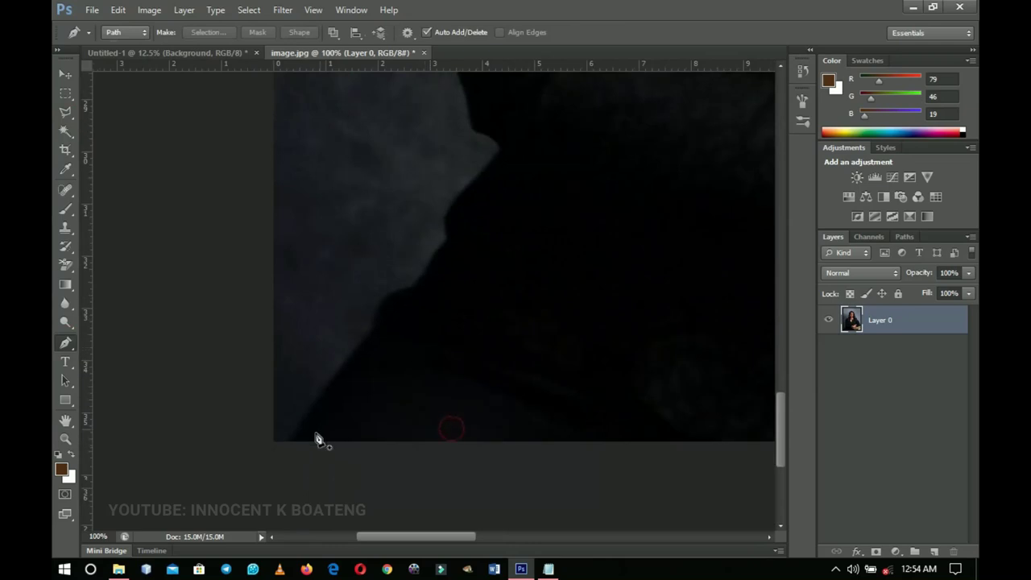
- Start the path at the photo's bottom-left corner and curve it along the jacket edge
click(289, 443)
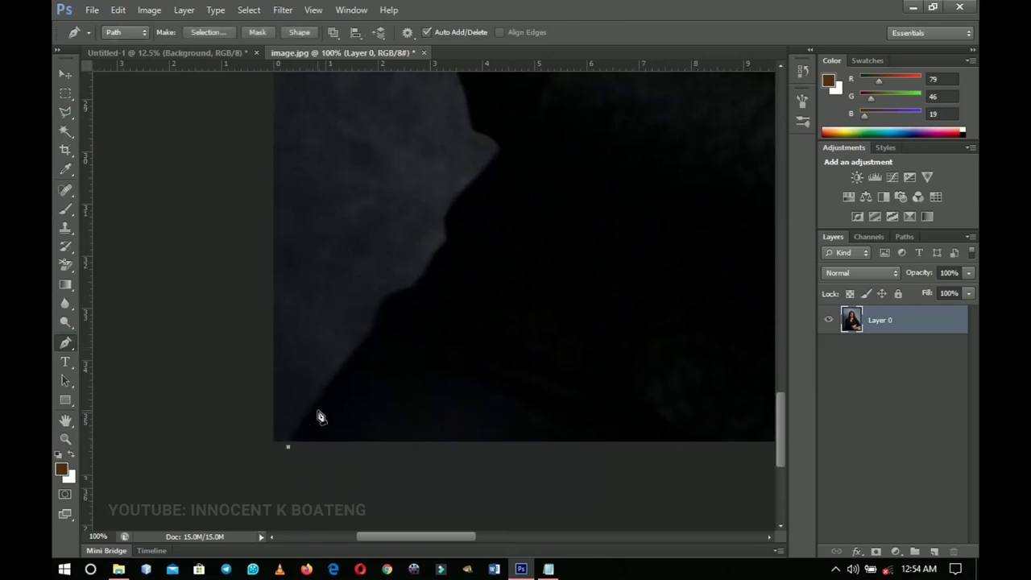
drag(327, 380, 345, 444)
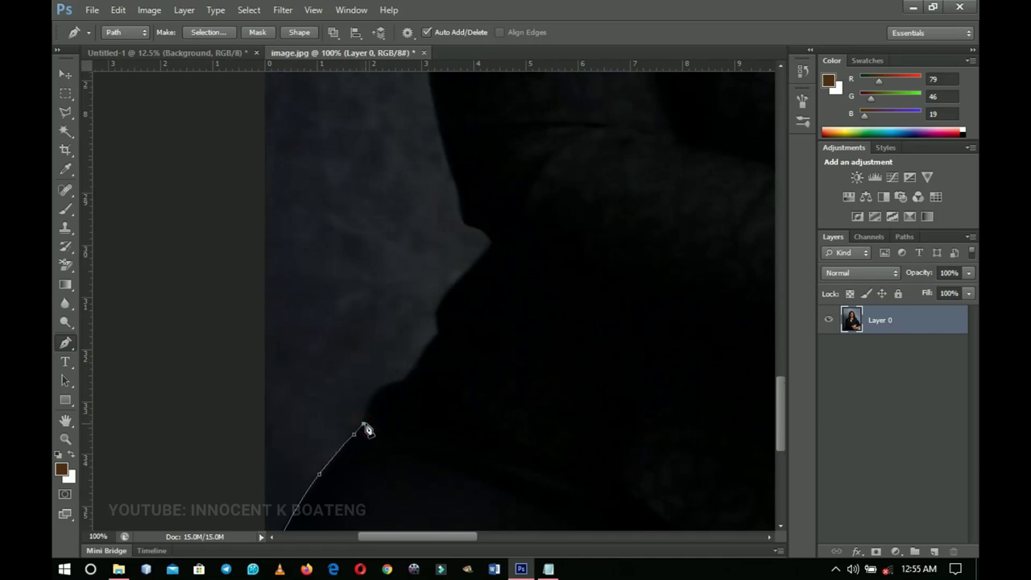
drag(375, 391, 393, 373)
key(ctrl+z)
drag(397, 381, 402, 381)
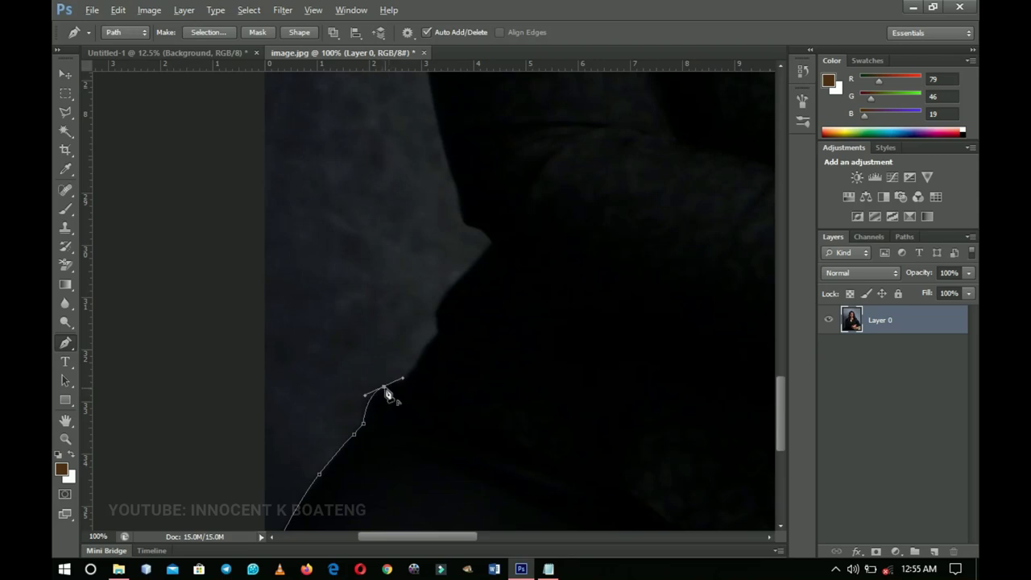
alt+click(384, 388)
- Add anchors up the jacket edge to the shoulder corner, curving at the tip
click(406, 375)
click(416, 364)
click(421, 356)
click(440, 332)
click(444, 297)
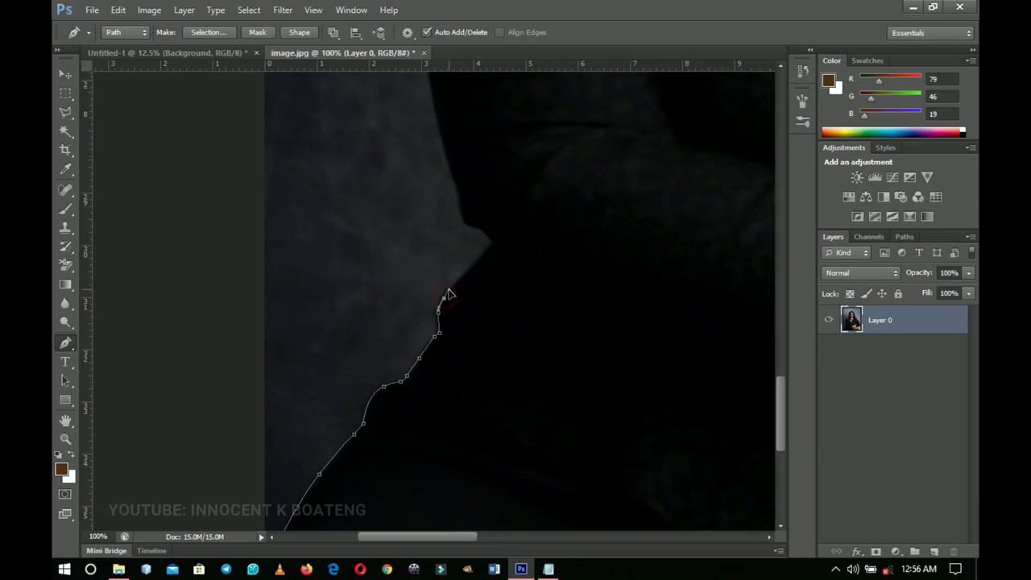
drag(449, 289, 466, 229)
- Continue curved anchors up the sleeve and arm edge, breaking a handle for a sharp turn
drag(464, 231, 419, 460)
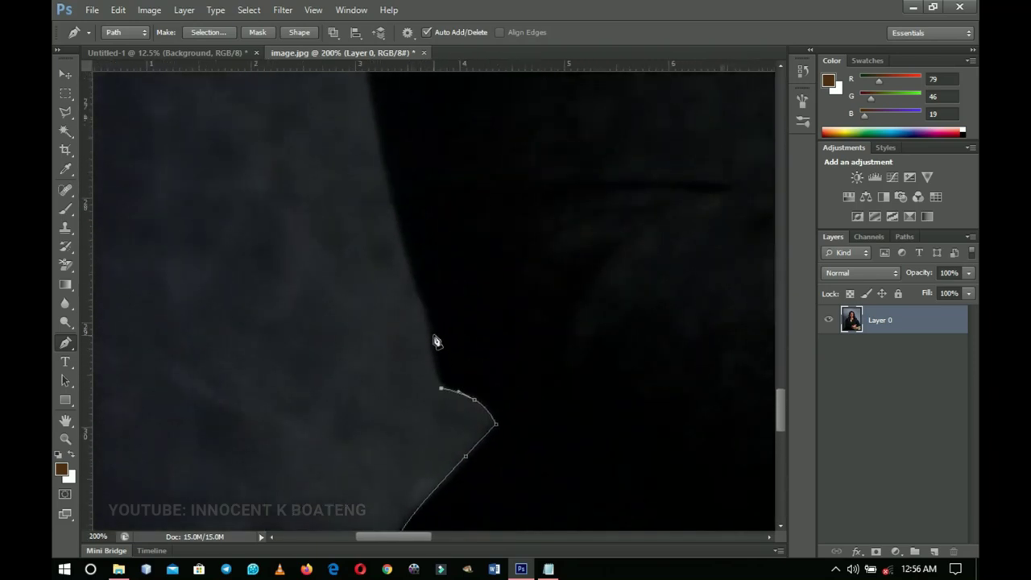
drag(429, 327, 438, 427)
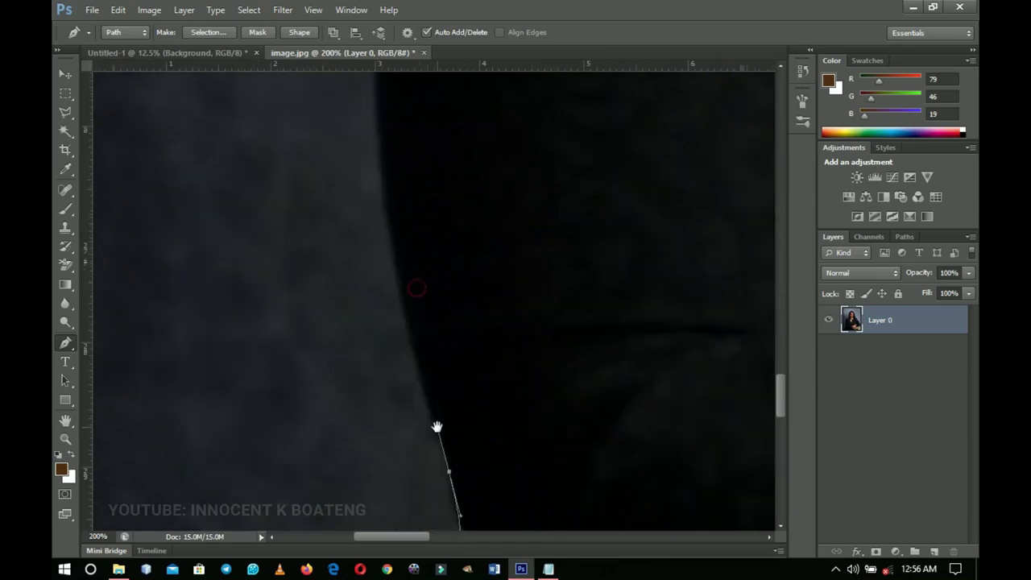
drag(396, 264, 428, 431)
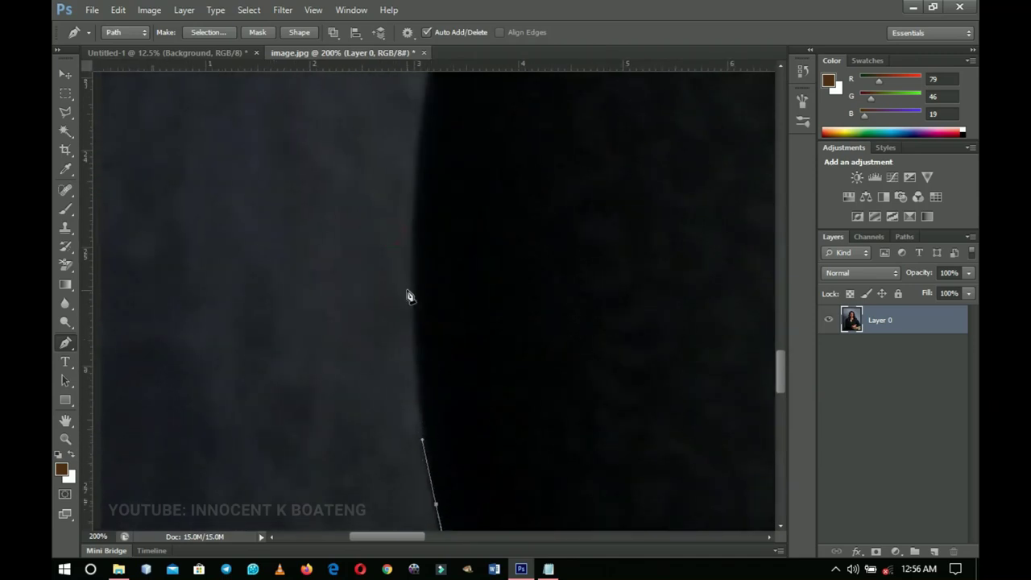
drag(417, 169, 426, 131)
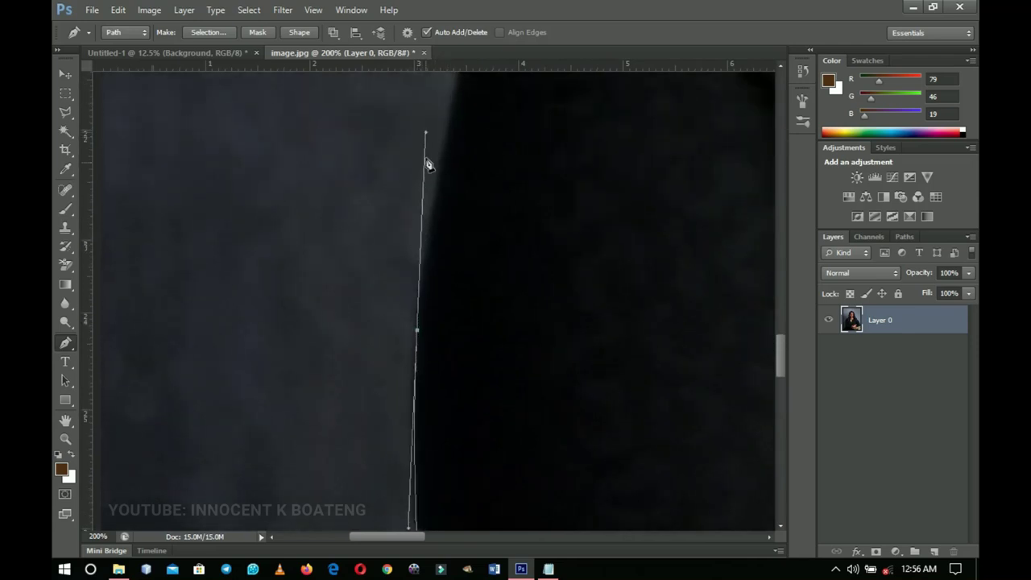
alt+click(417, 331)
drag(460, 327, 425, 407)
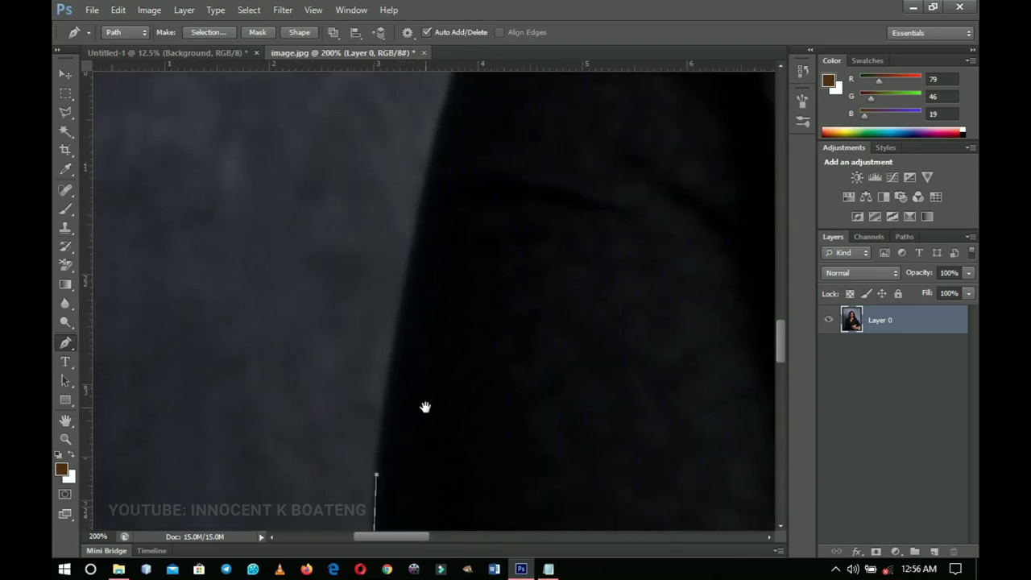
drag(421, 199, 410, 421)
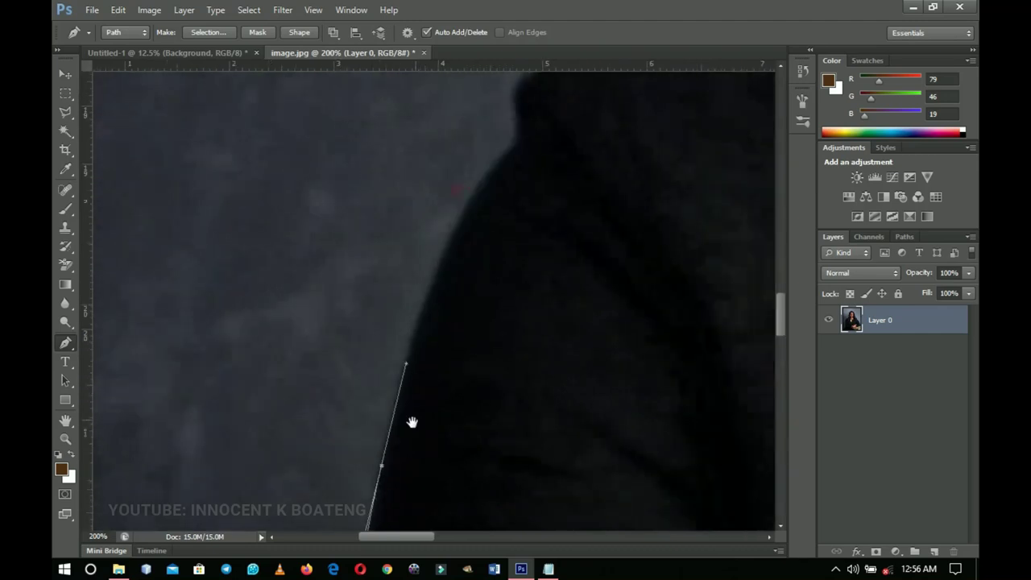
- Curve the path along the shoulder and trace around the hair outline
drag(466, 234, 492, 195)
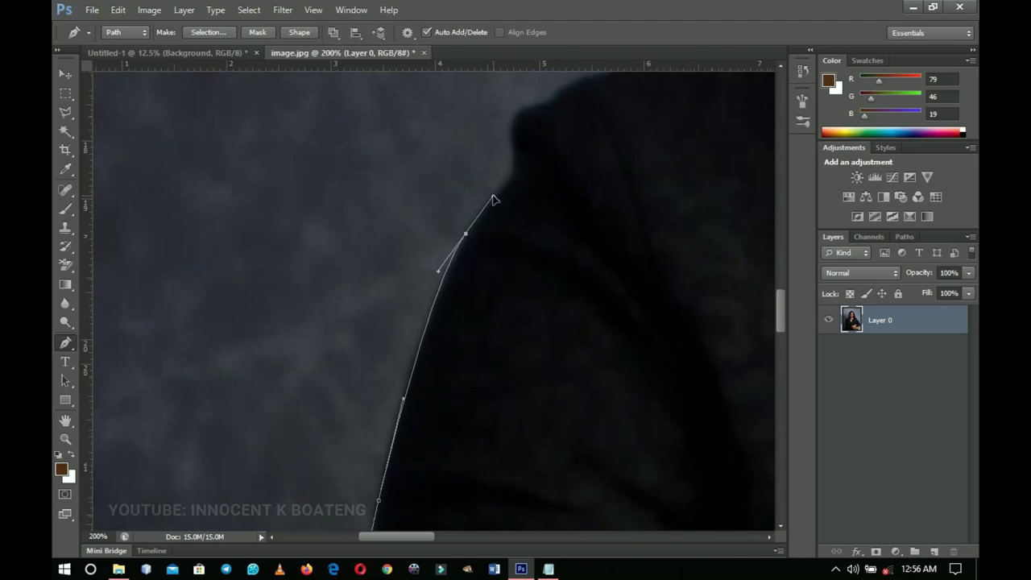
click(512, 177)
drag(514, 146, 509, 129)
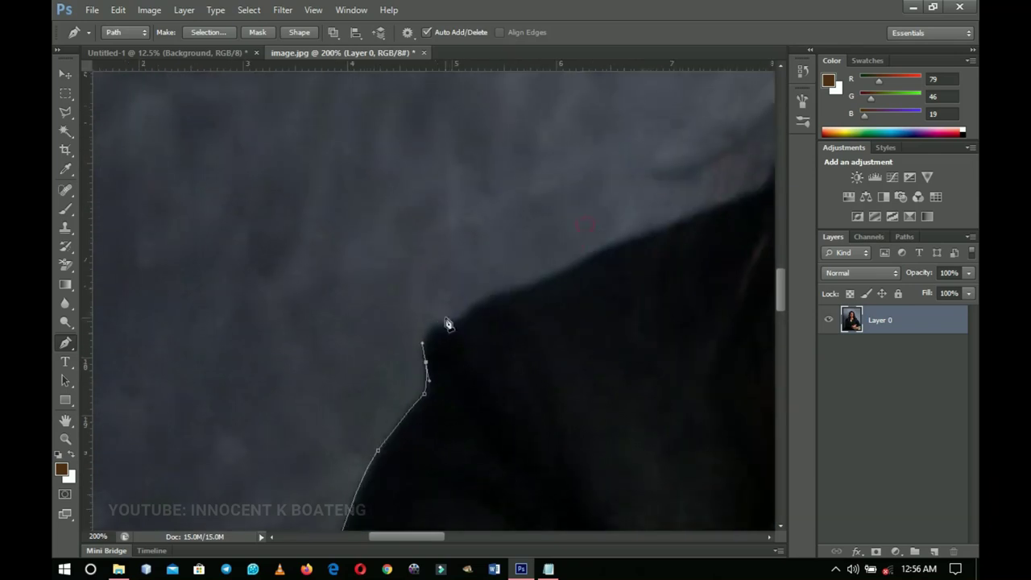
click(466, 315)
click(533, 285)
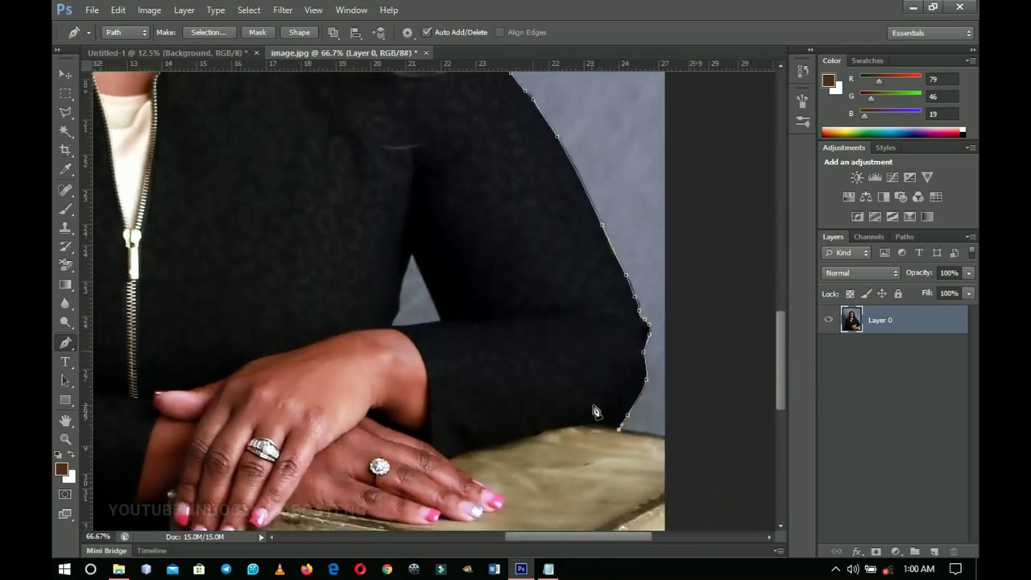
- Undo the stray table-edge anchor and zoom out to view the whole path
click(570, 395)
key(ctrl+z)
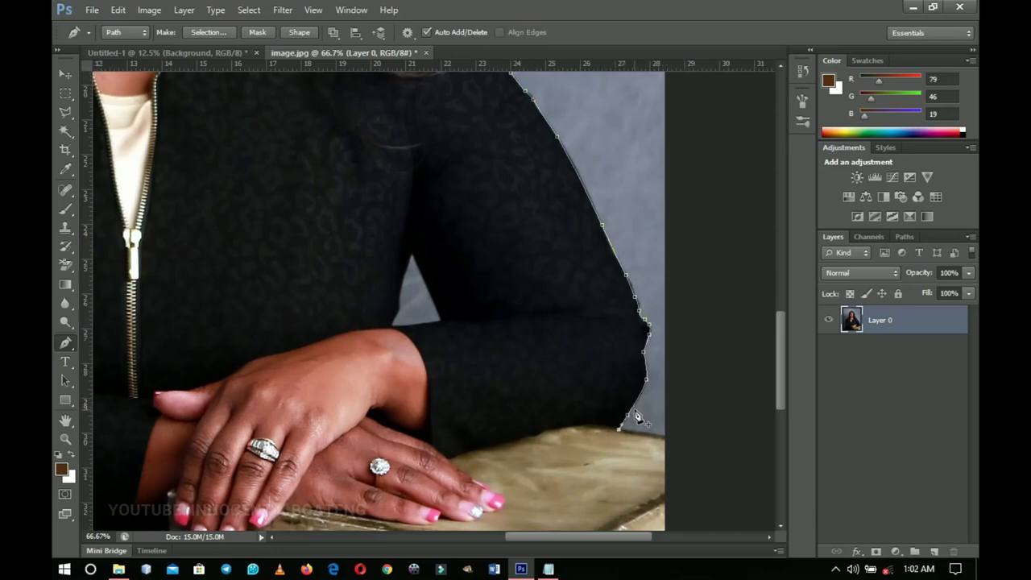
key(ctrl+0)
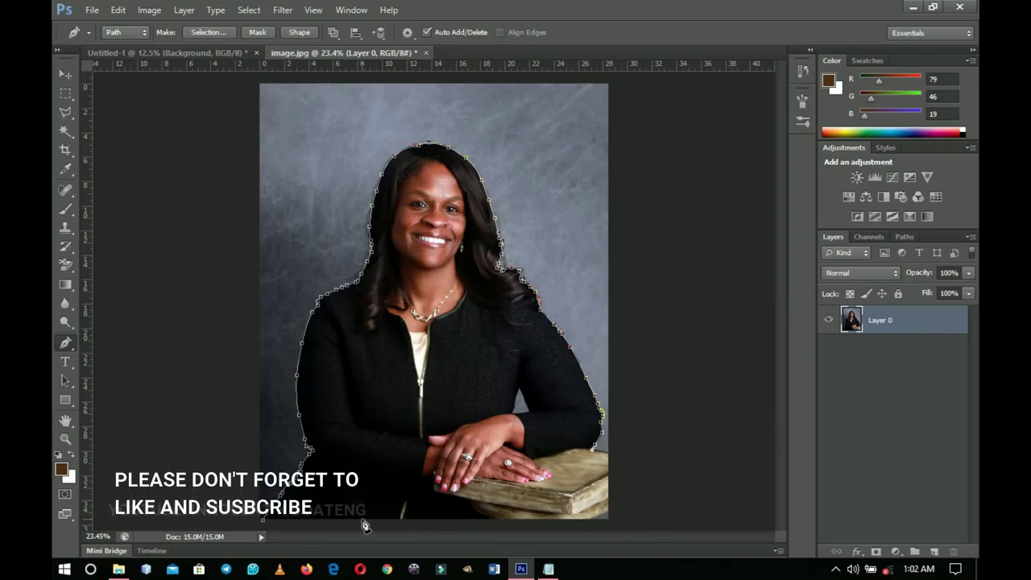
- Extend the path around the photo's outer edges and close it at the start point
key(ctrl+minus)
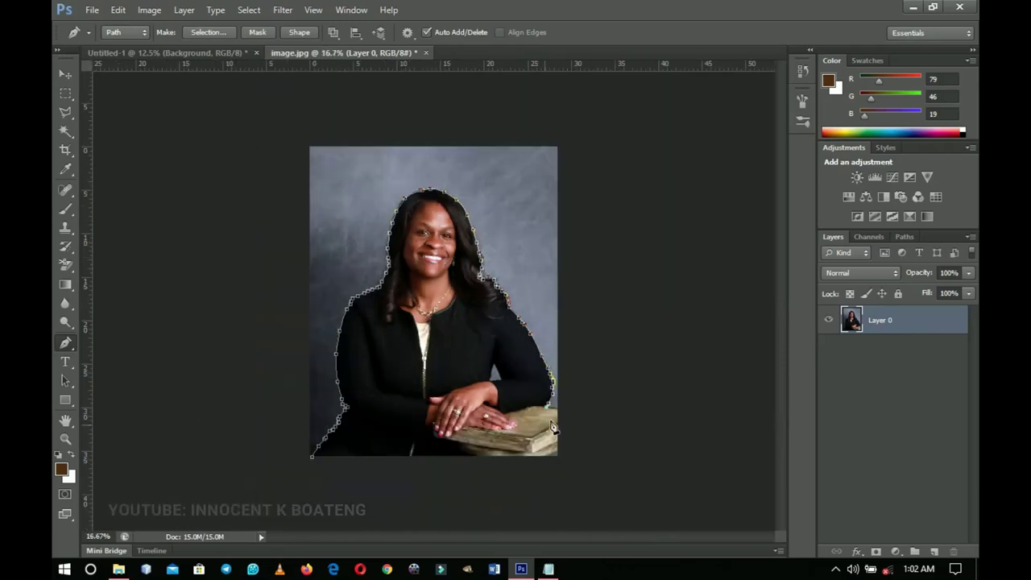
click(580, 405)
click(580, 121)
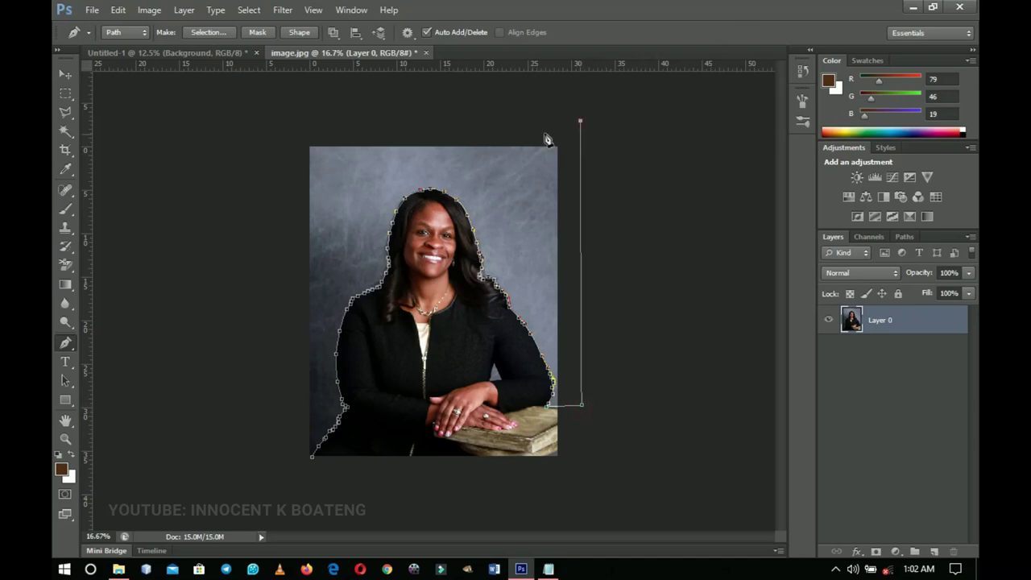
click(275, 127)
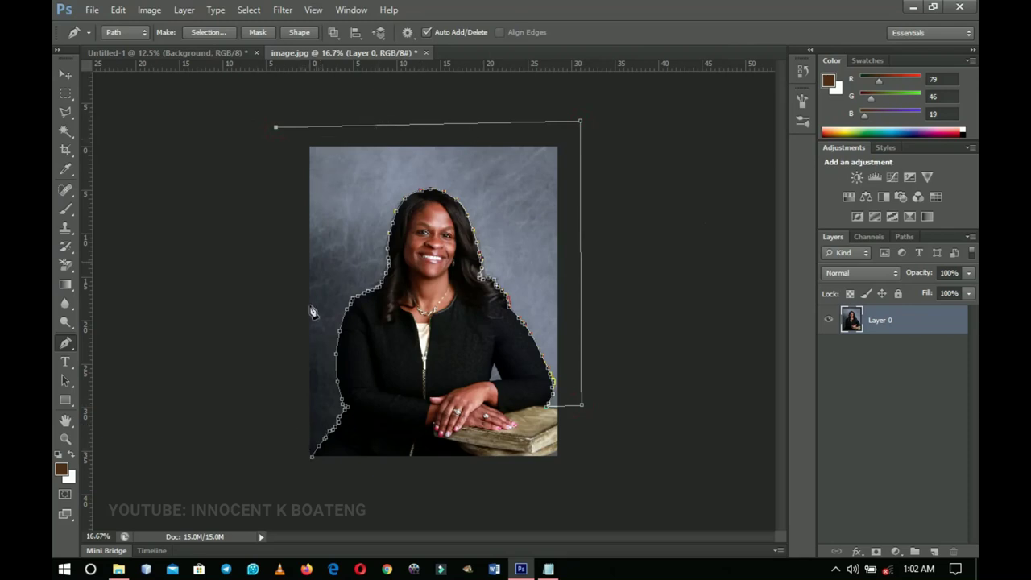
click(290, 442)
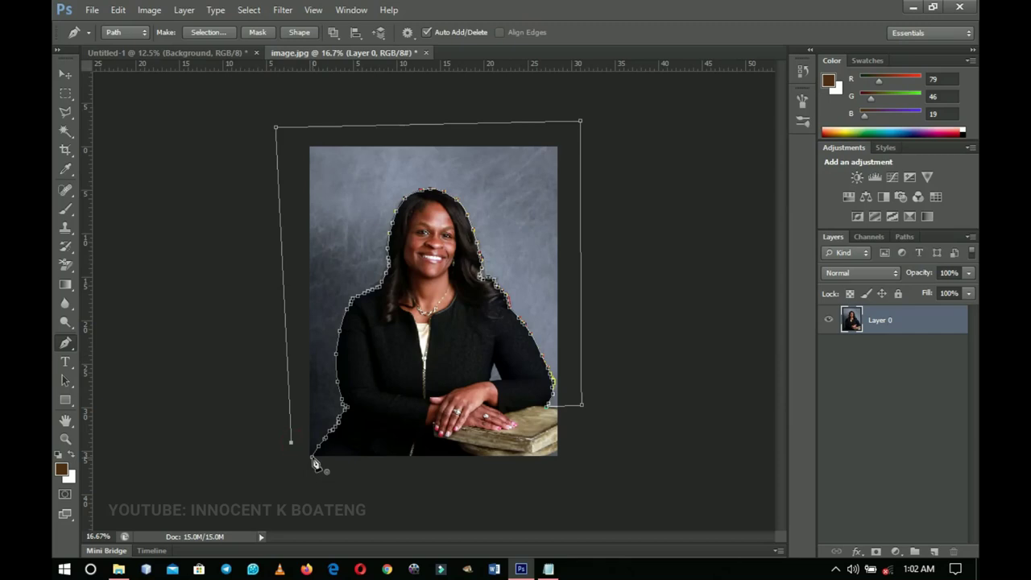
click(313, 458)
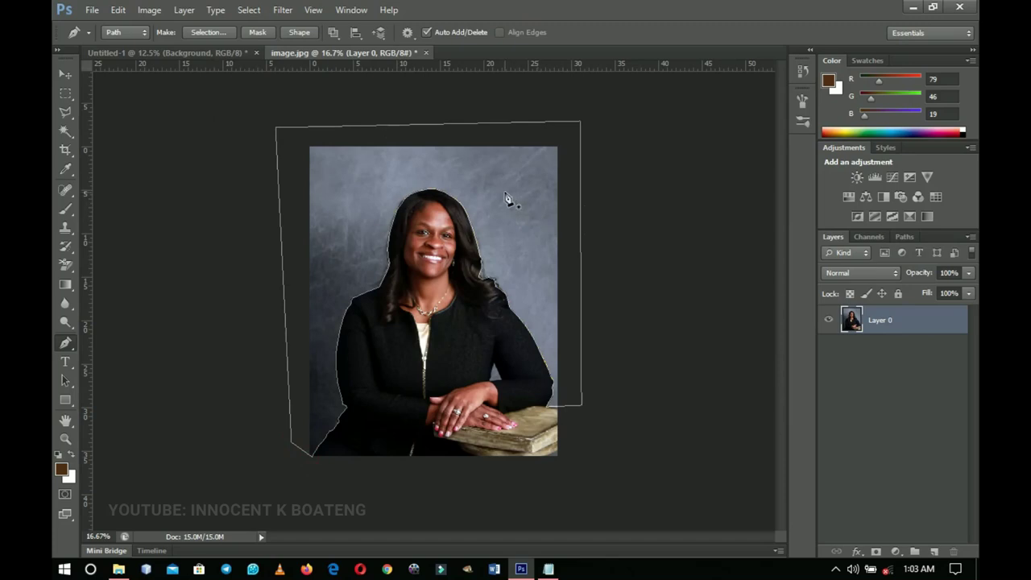
- Turn the closed path into a selection with no feather
right_click(507, 199)
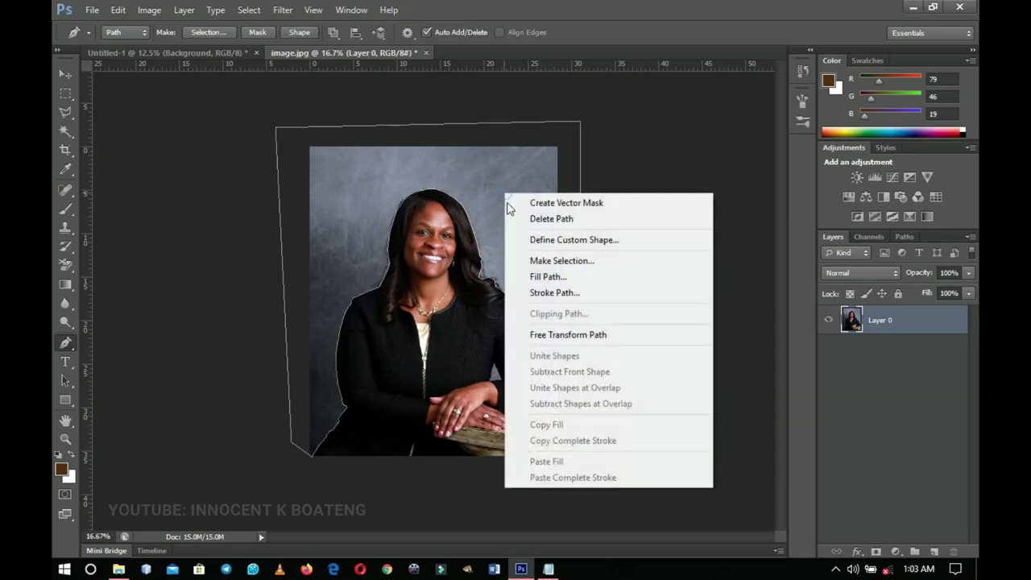
click(541, 260)
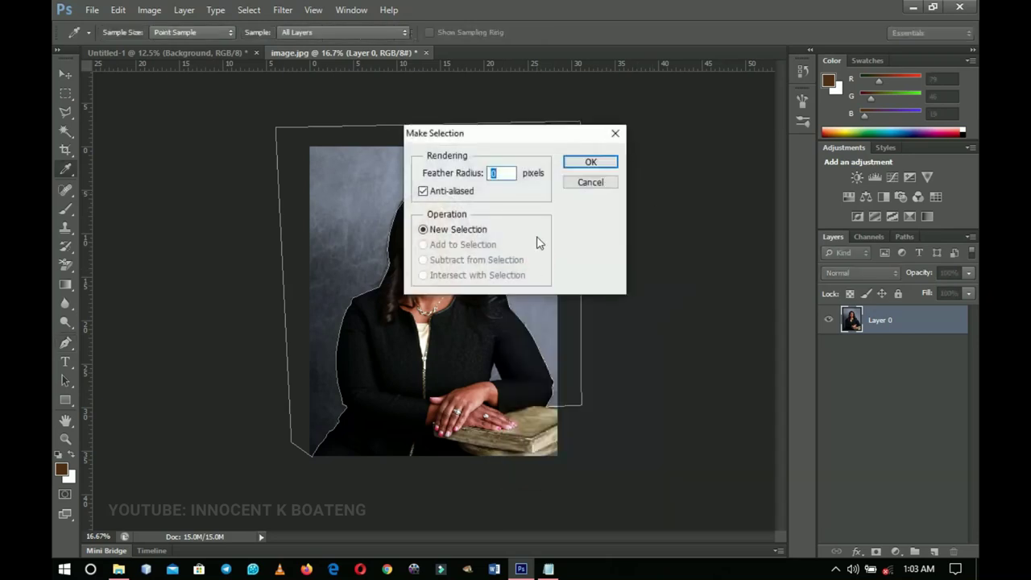
click(590, 162)
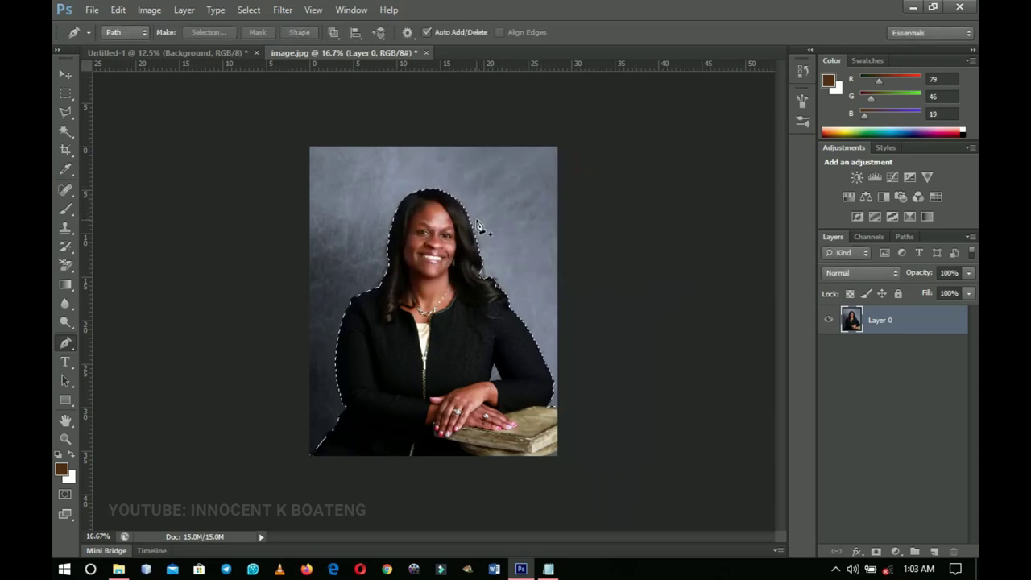
key(z)
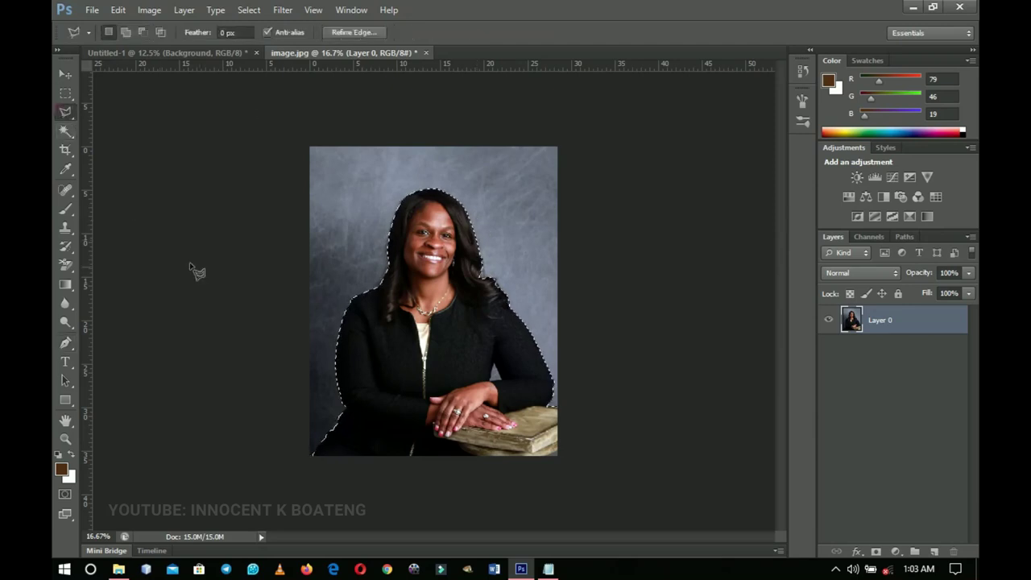
click(361, 345)
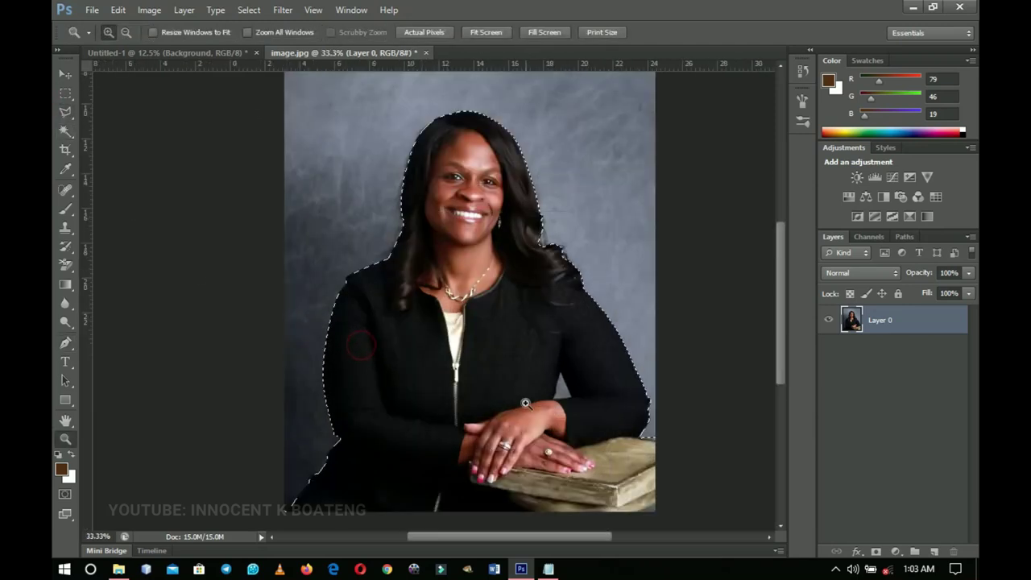
click(524, 402)
click(612, 414)
click(619, 418)
- Outline the background gap beside the right arm with the Polygonal Lasso, then delete the backdrop
key(l)
drag(619, 418, 492, 395)
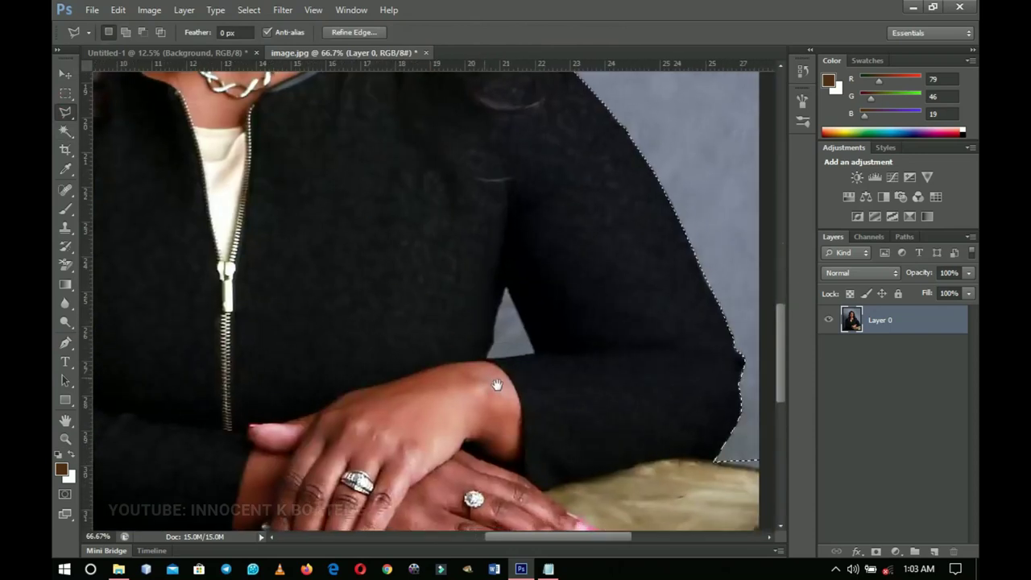
key(shift)
click(554, 344)
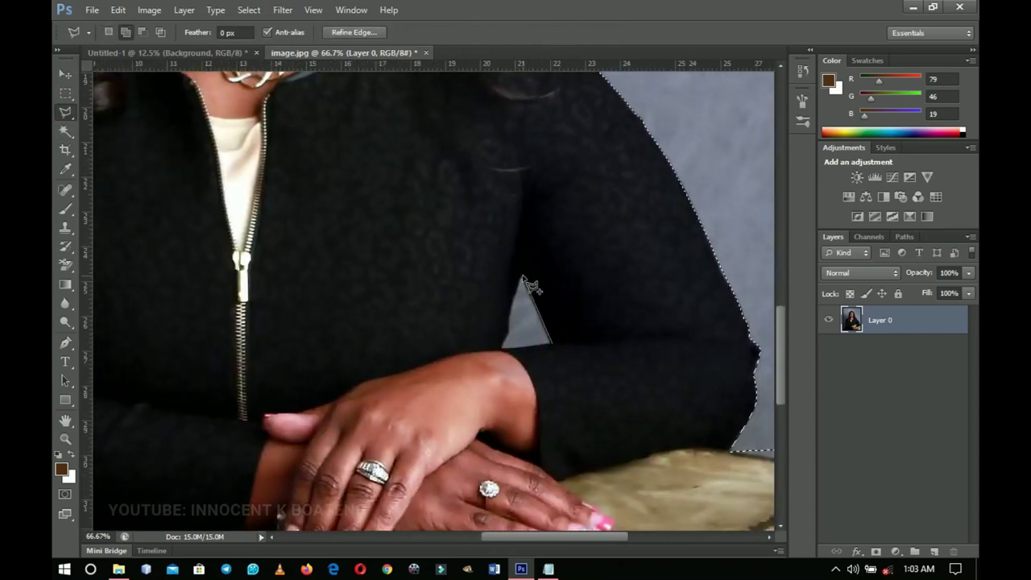
click(521, 277)
click(503, 340)
click(552, 346)
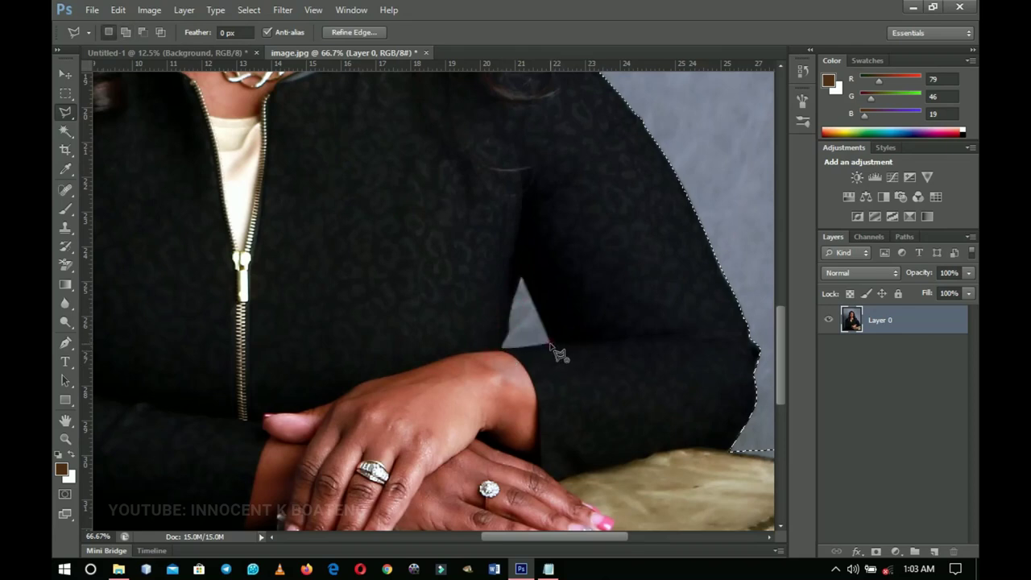
key(ctrl+0)
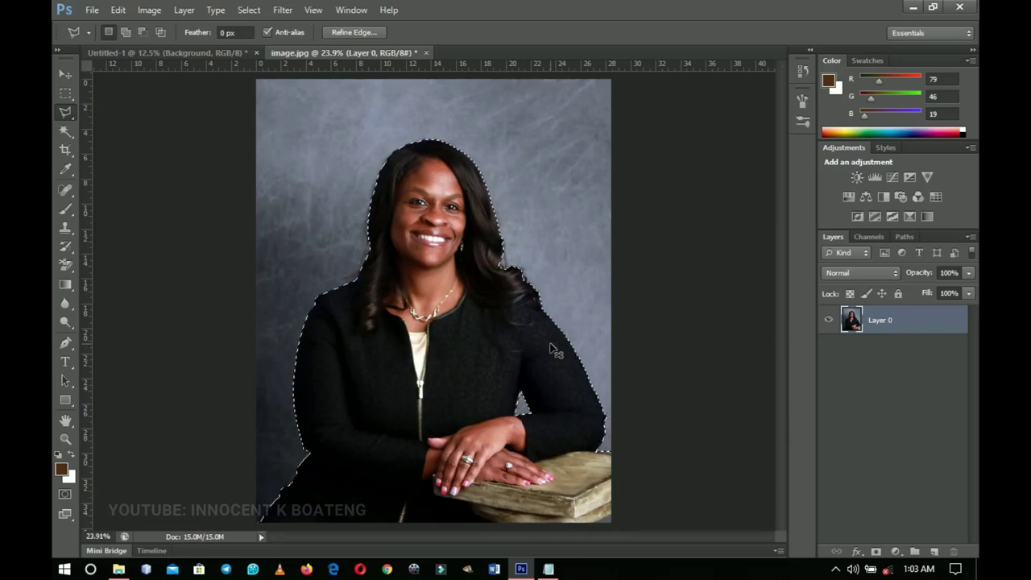
key(Delete)
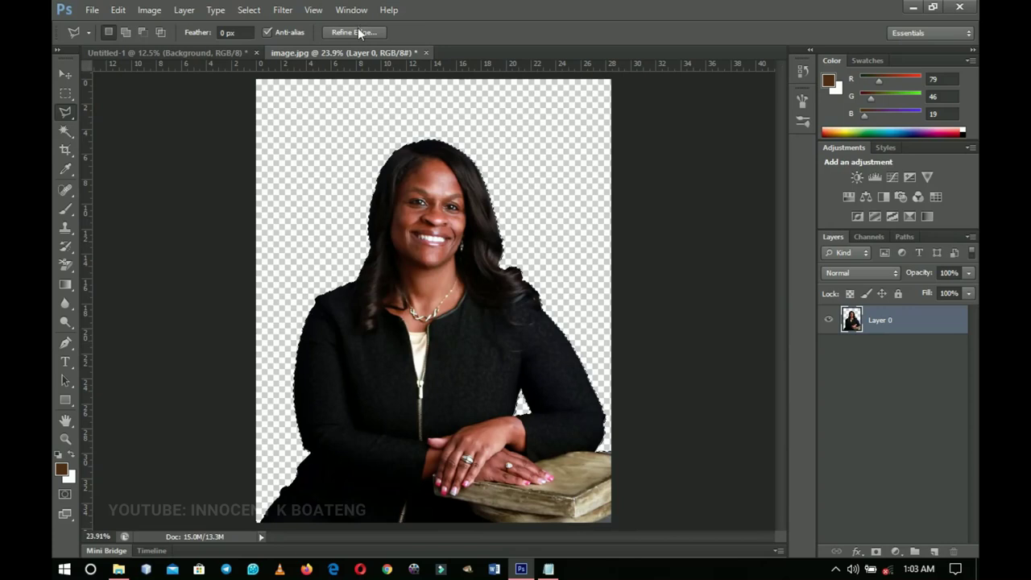
- Apply Refine Edge to the woman's selection with Smooth set to 10
key(ctrl+alt+r)
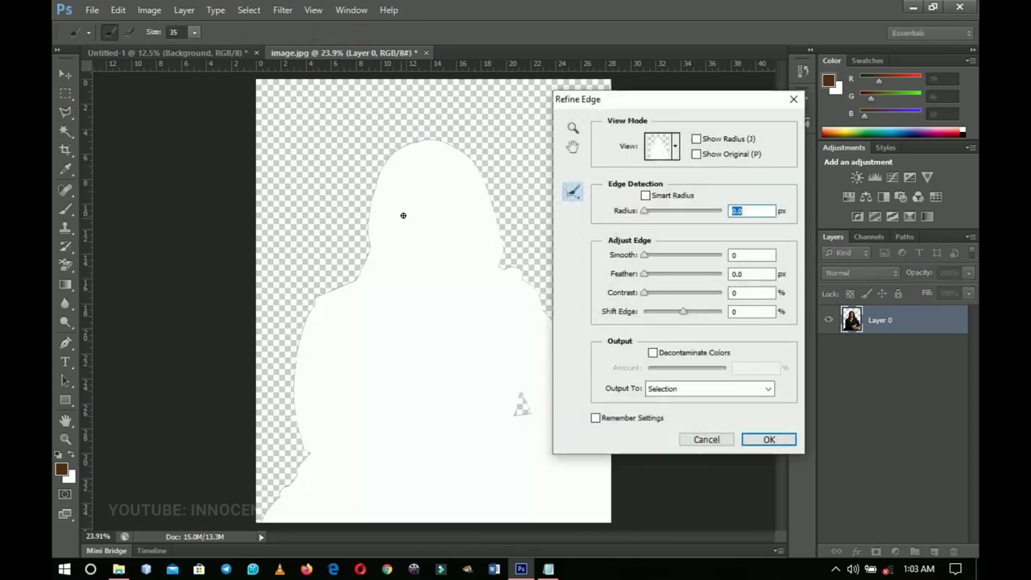
click(760, 255)
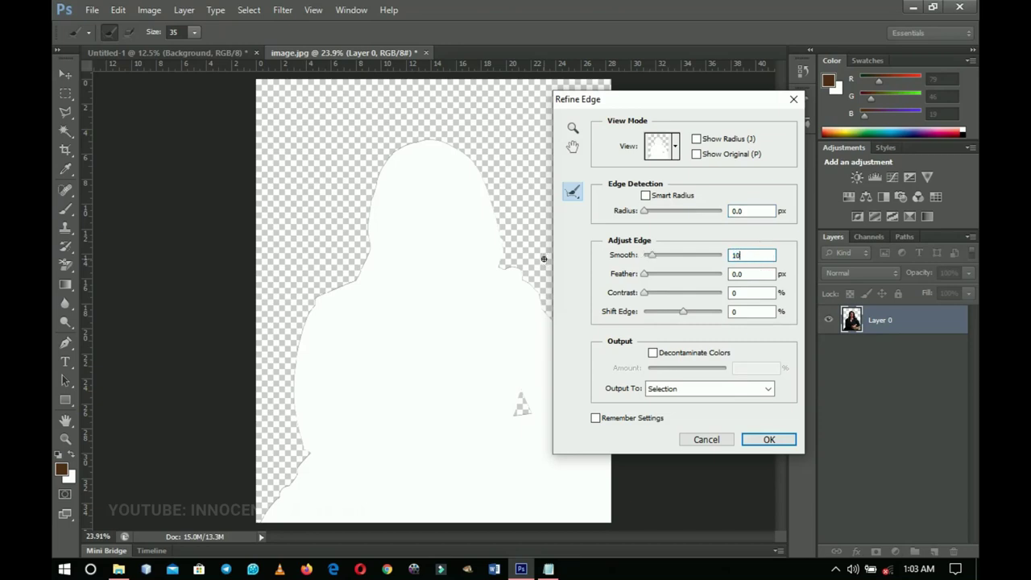
click(735, 274)
key(Return)
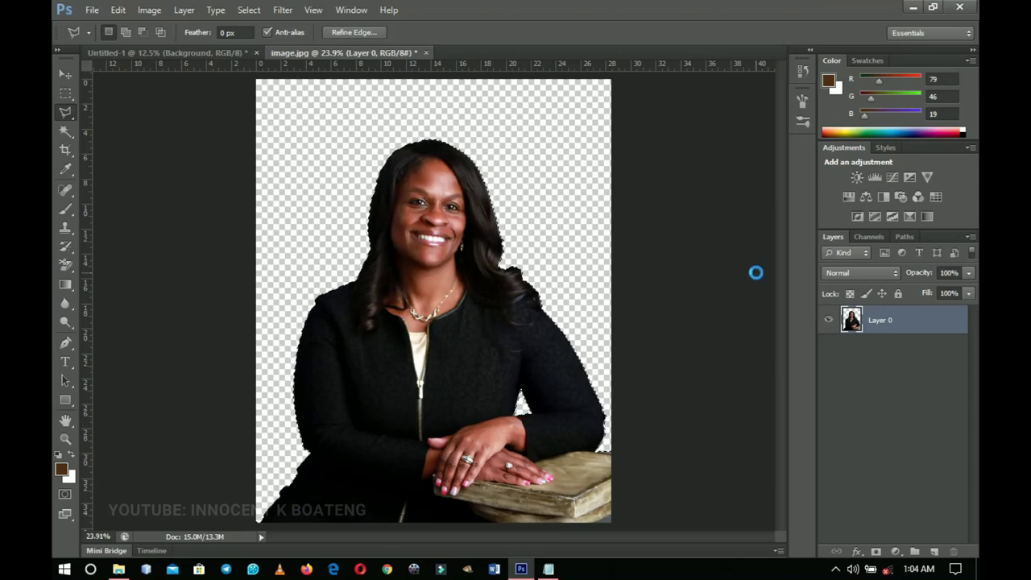
- Zoom in to inspect the cut-out's edges around the head, then zoom back out
key(z)
click(396, 158)
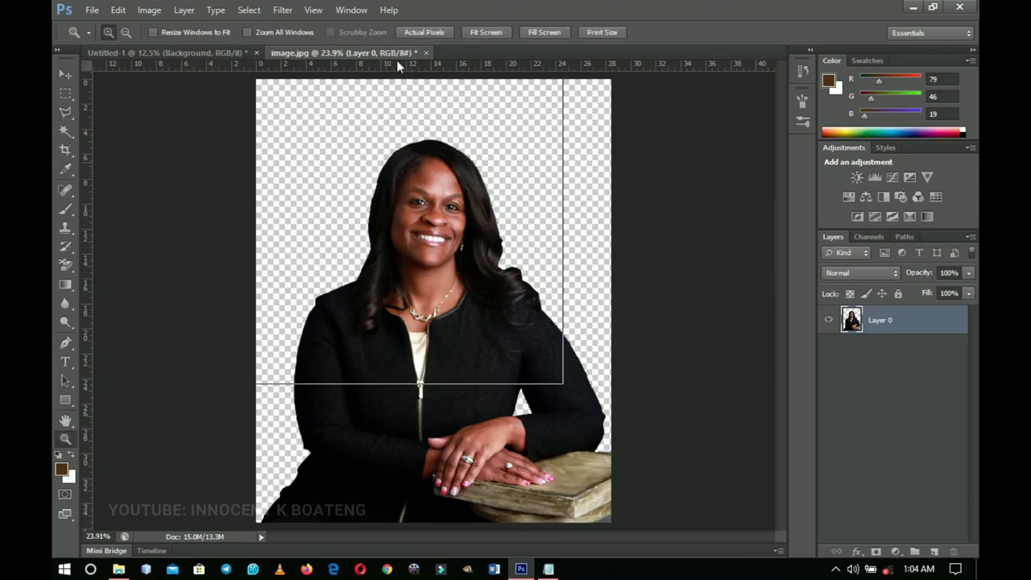
click(401, 154)
click(415, 169)
key(l)
key(z)
click(419, 169)
key(l)
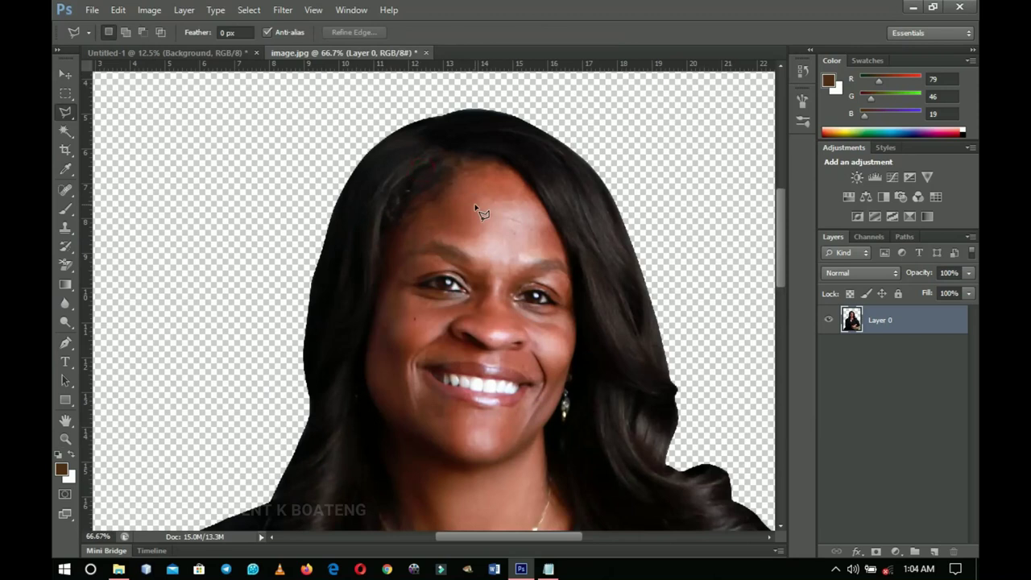
click(495, 218)
drag(494, 218, 495, 306)
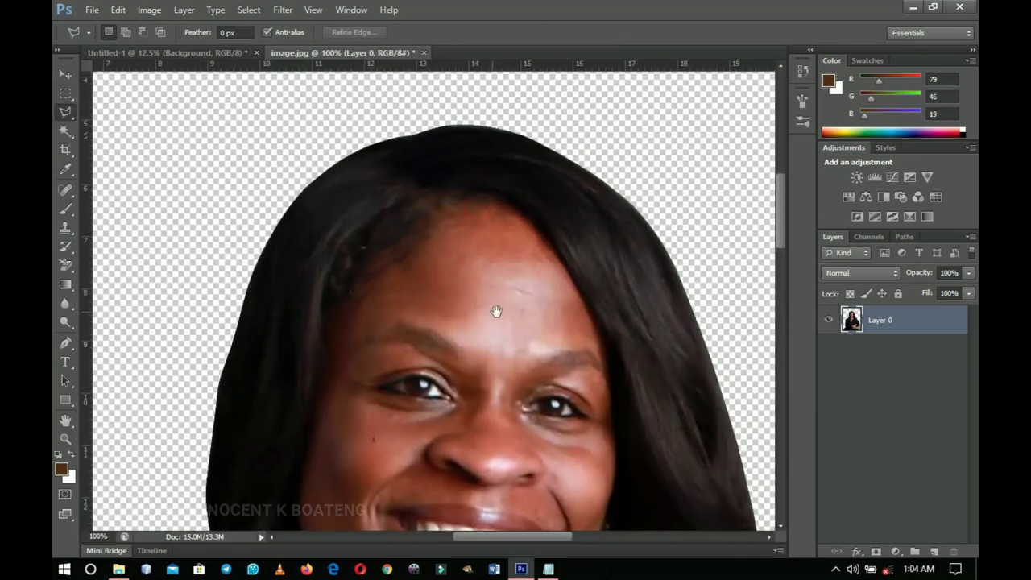
key(z)
alt+click(529, 344)
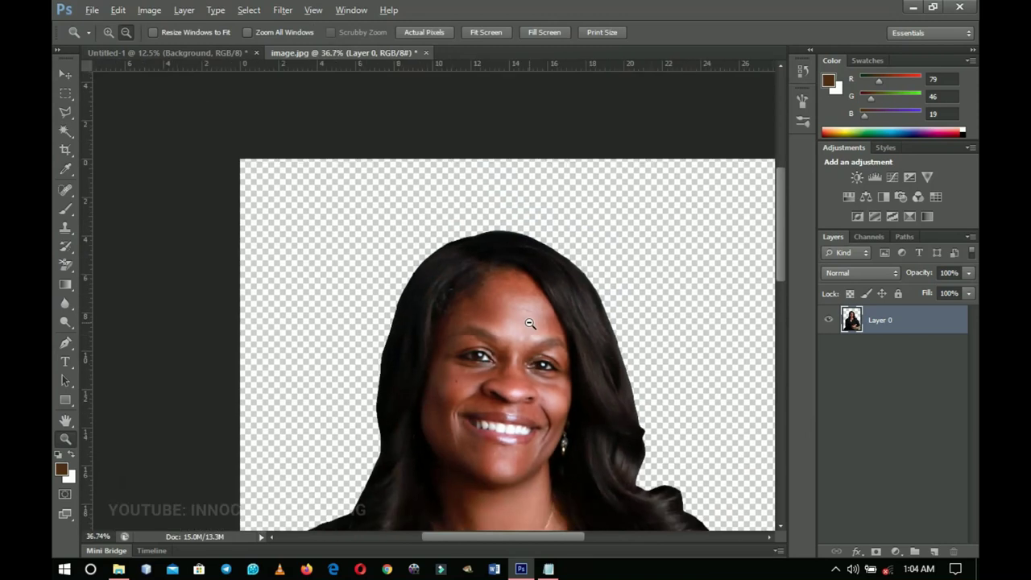
alt+click(529, 323)
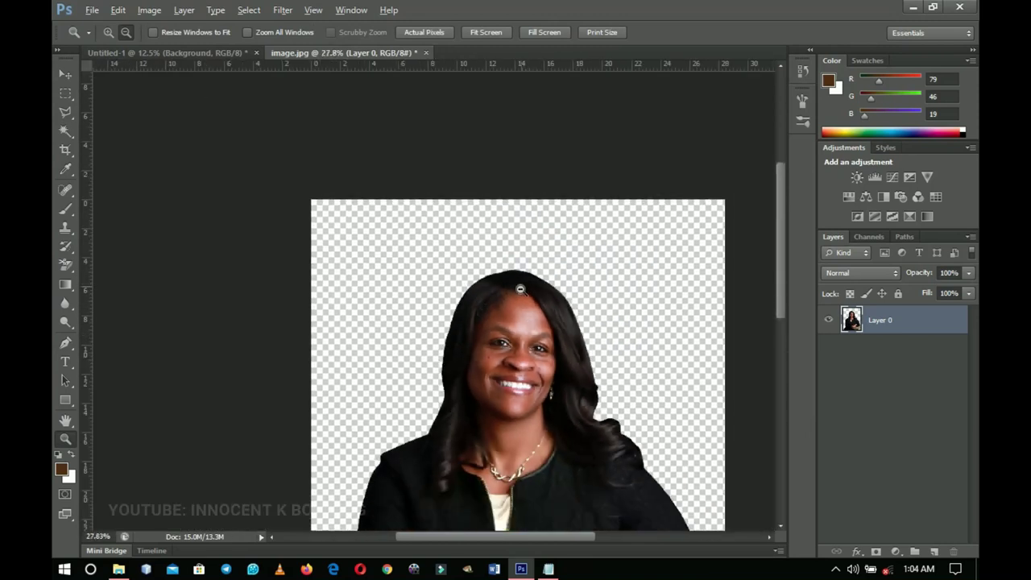
alt+click(521, 288)
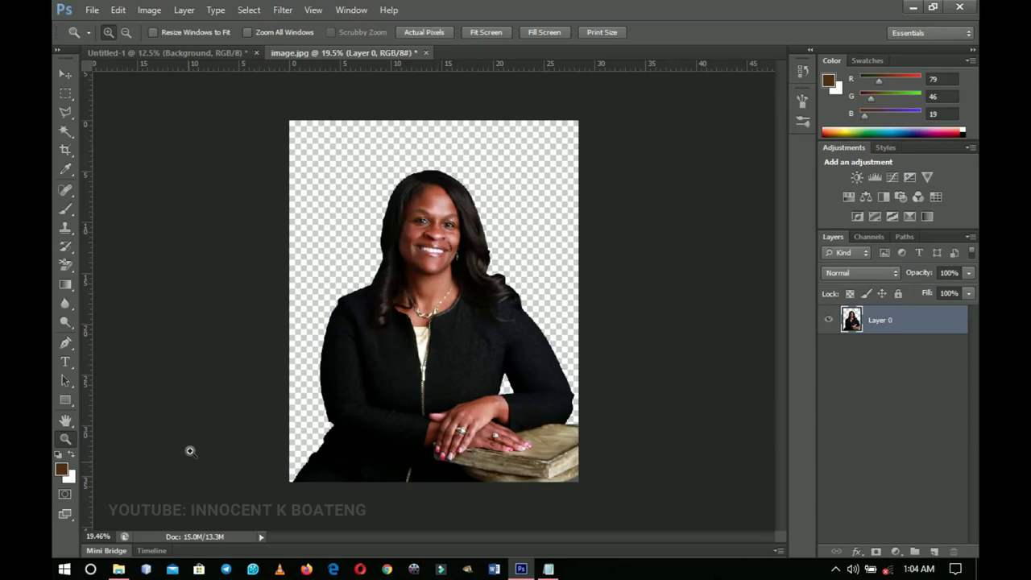
- Drag image.png from the resources folder into Photoshop to open it
click(118, 568)
drag(420, 173, 470, 387)
drag(521, 570, 881, 463)
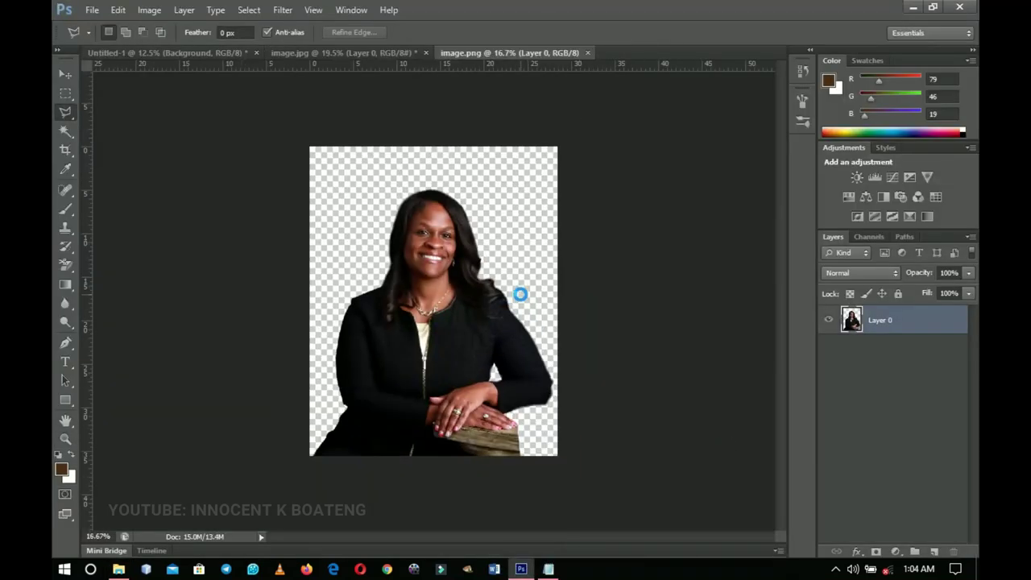
- Move the image.png cut-out into Untitled-1 and convert Layer 1 to a Smart Object
key(v)
click(362, 53)
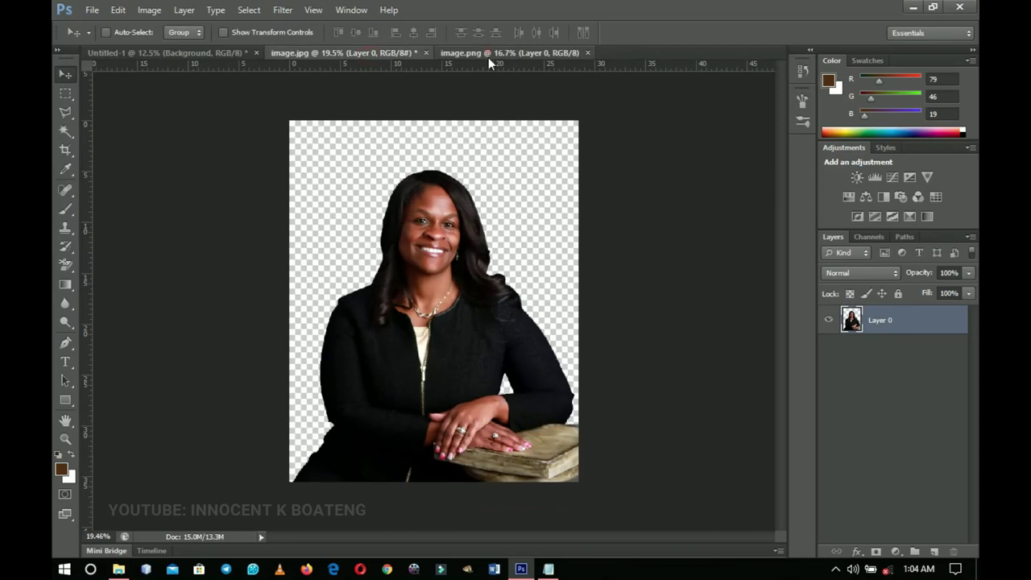
click(488, 53)
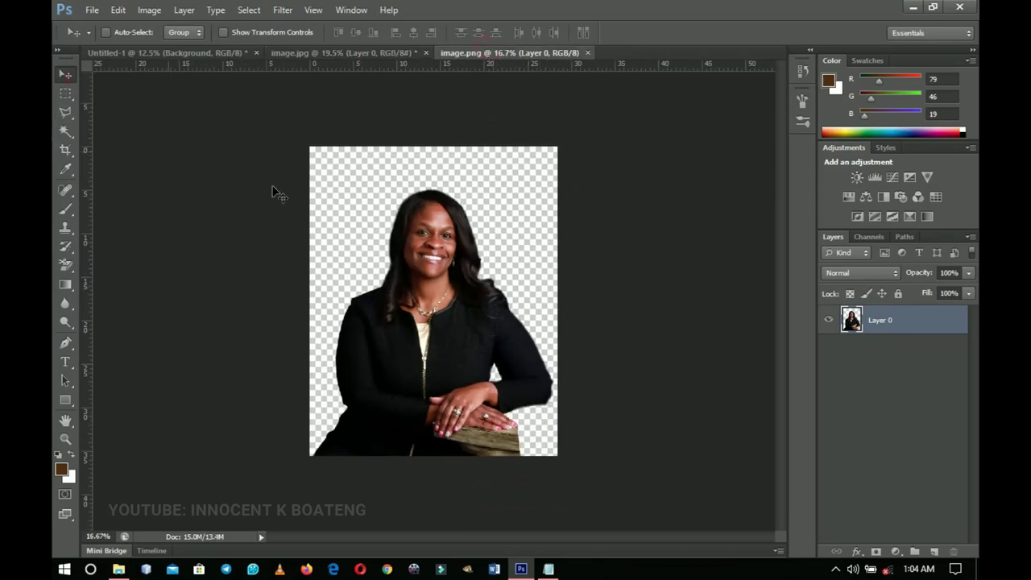
drag(470, 307, 371, 374)
right_click(922, 319)
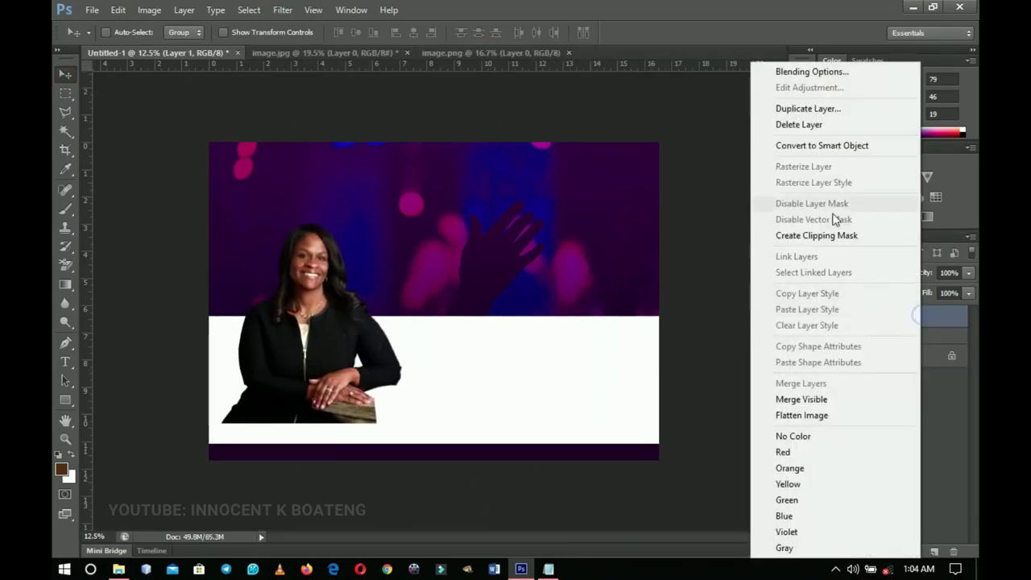
click(815, 146)
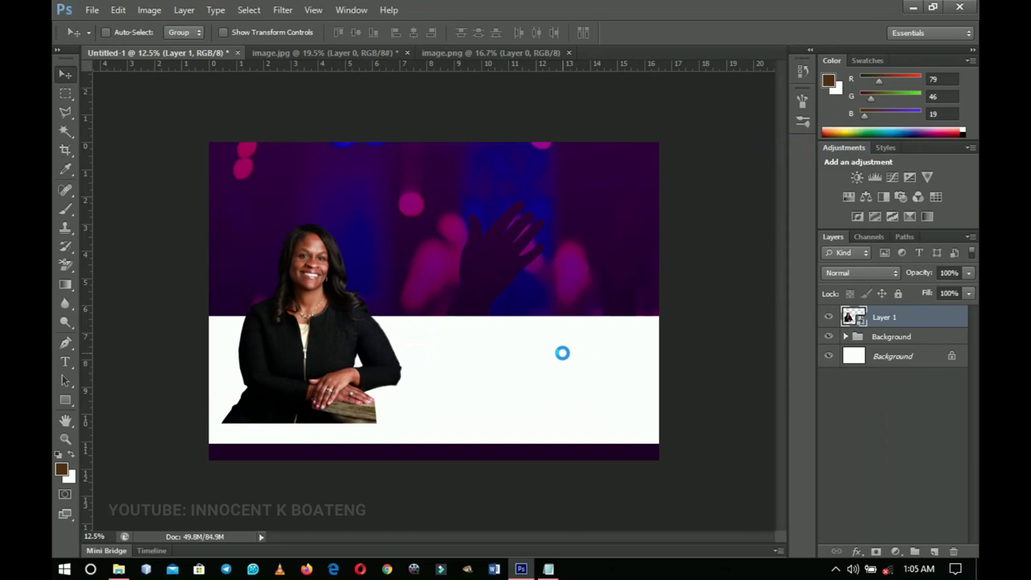
- Scale the woman's Smart Object to about 170% and place her against the flyer's left edge
key(ctrl+t)
drag(402, 221, 439, 231)
drag(454, 185, 471, 169)
mouse_move(437, 407)
mouse_down()
mouse_move(430, 340)
mouse_move(440, 404)
mouse_move(426, 405)
mouse_up()
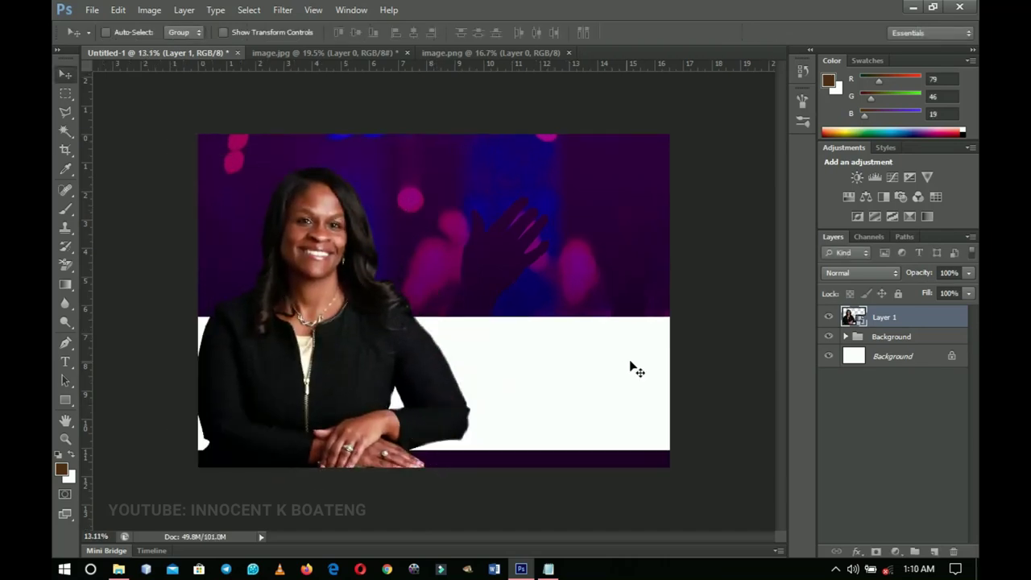
key(ctrl+t)
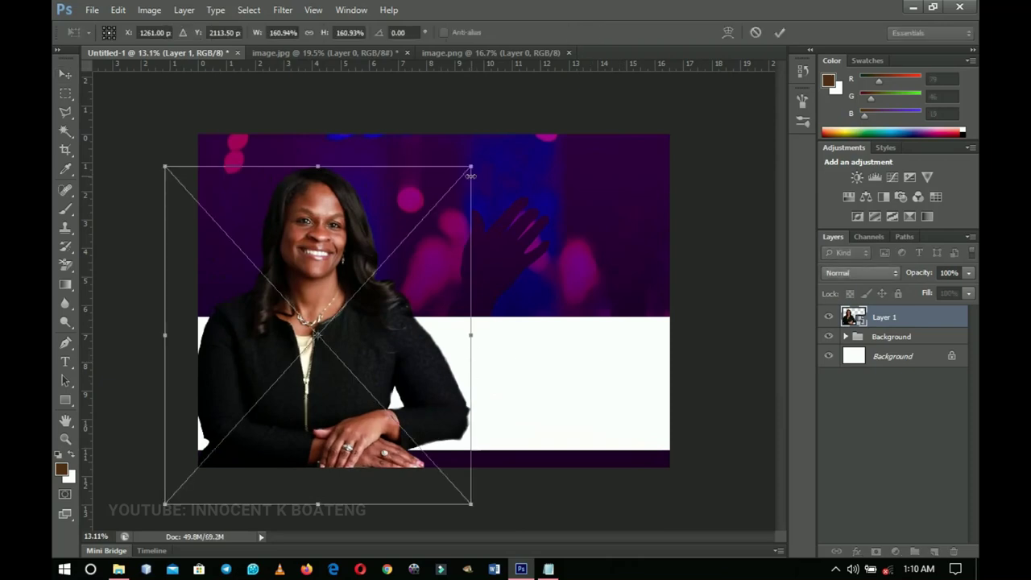
drag(469, 165, 479, 156)
drag(458, 227, 443, 252)
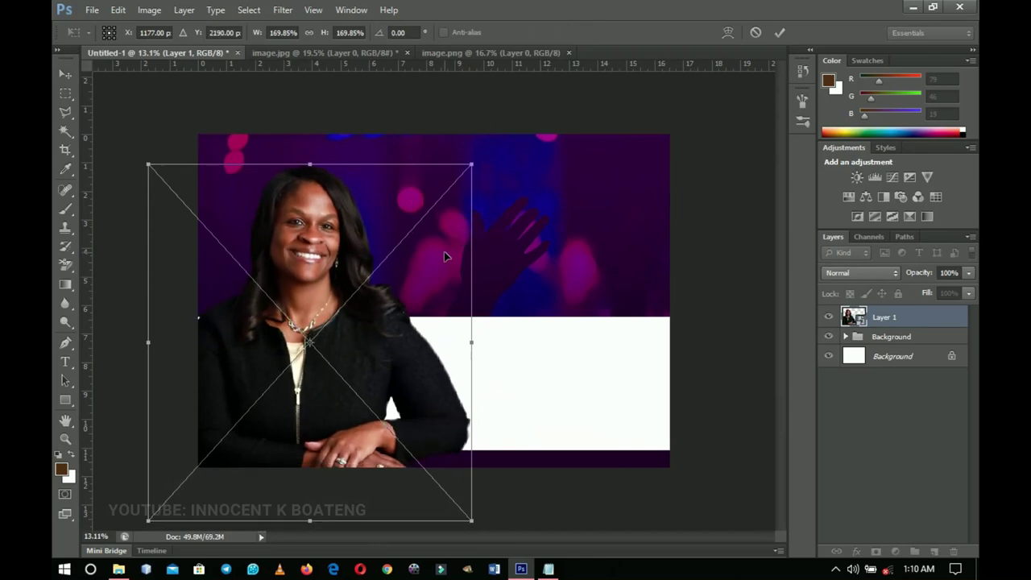
key(Return)
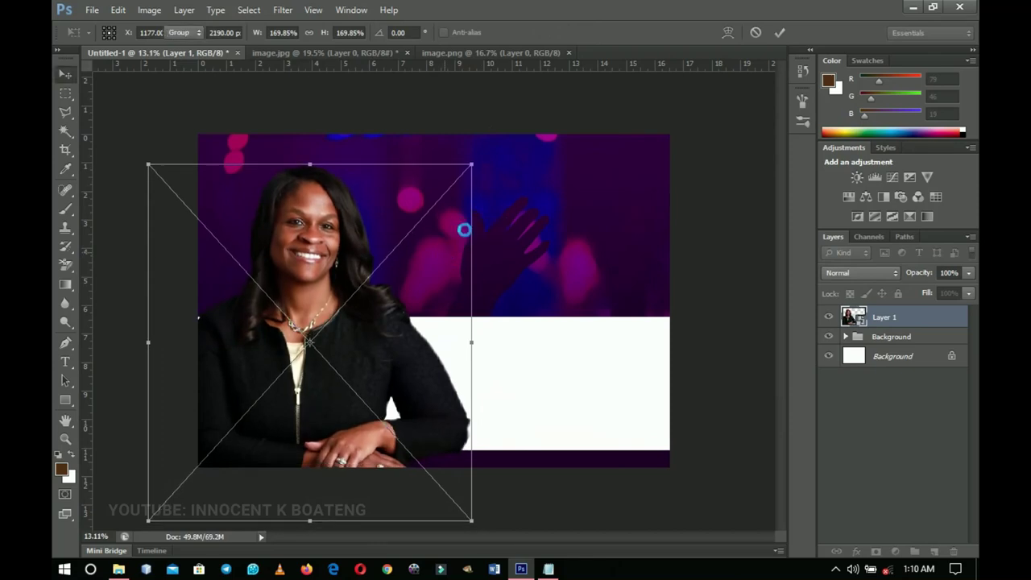
key(z)
click(478, 161)
key(v)
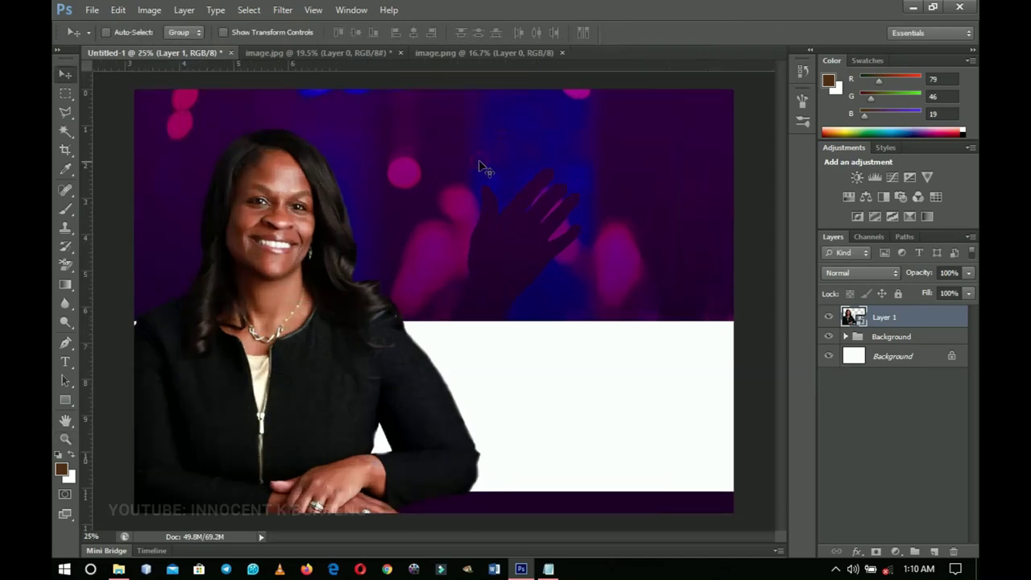
drag(472, 295, 522, 289)
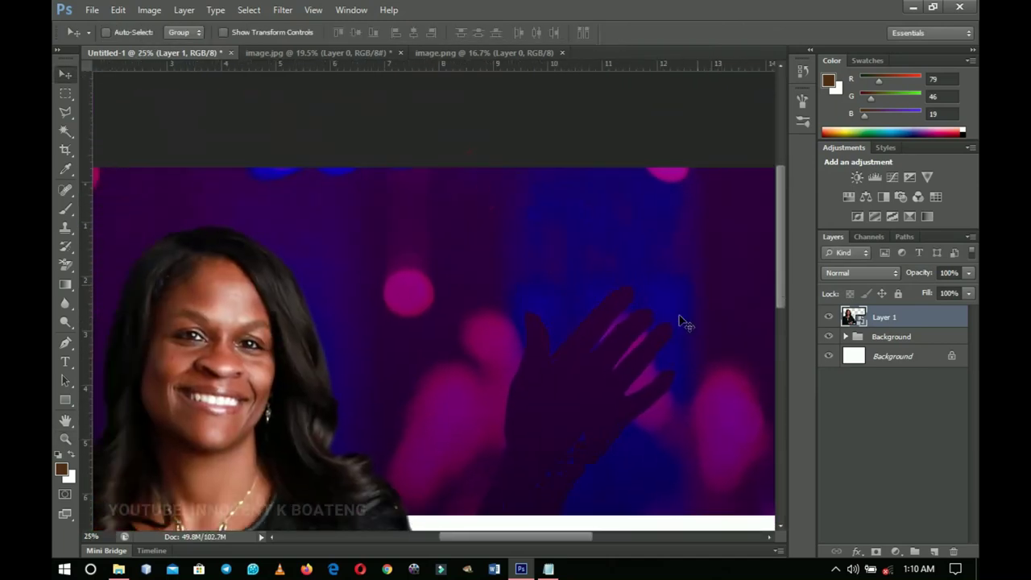
- Start a new text layer near the top of the flyer with the Type tool
click(66, 362)
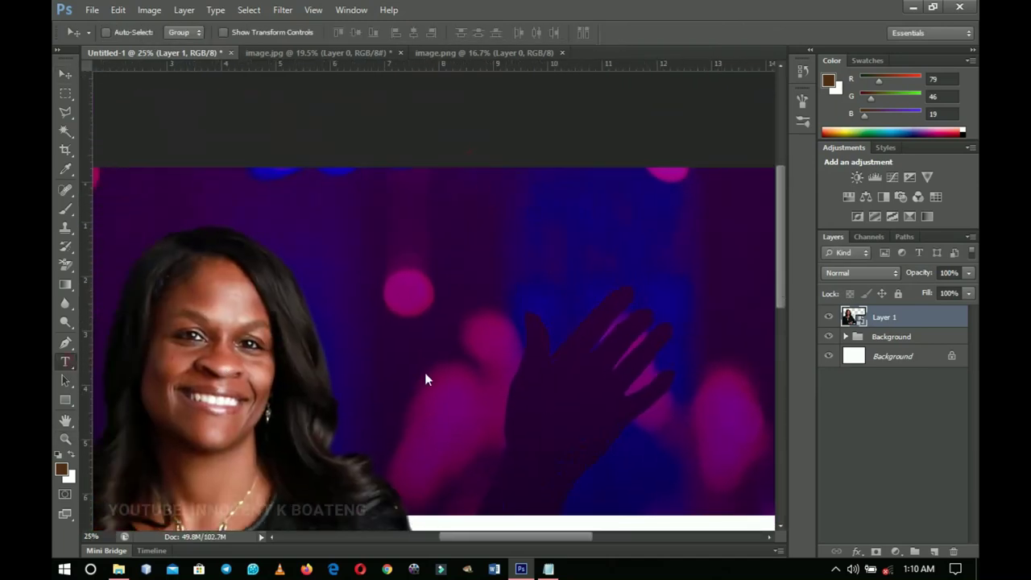
click(547, 568)
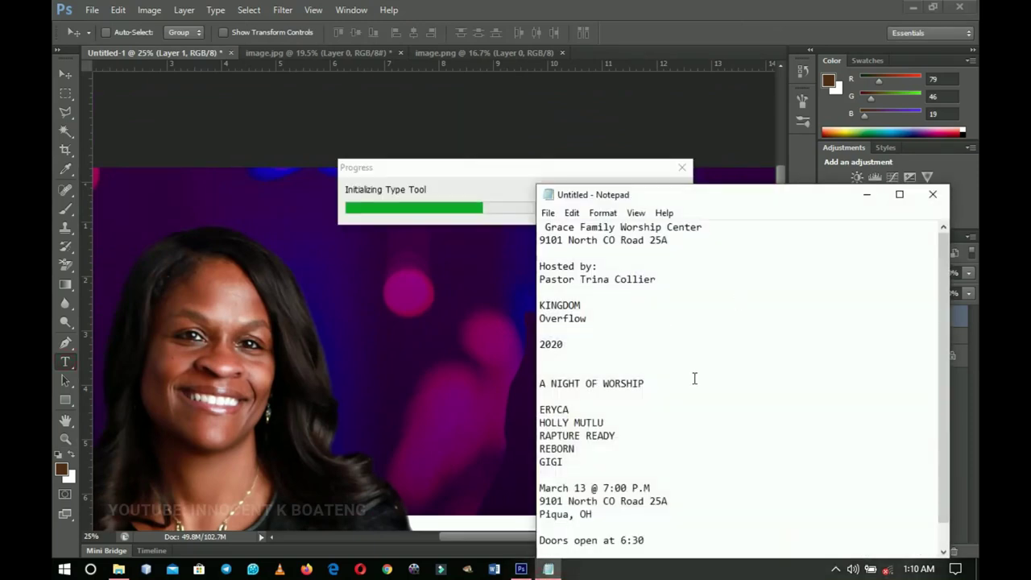
click(866, 194)
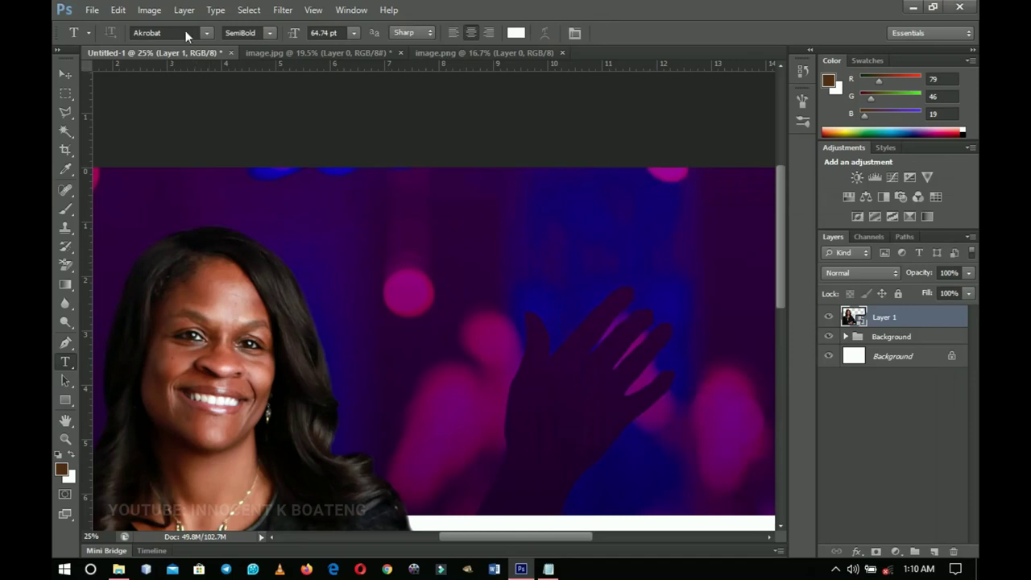
click(391, 221)
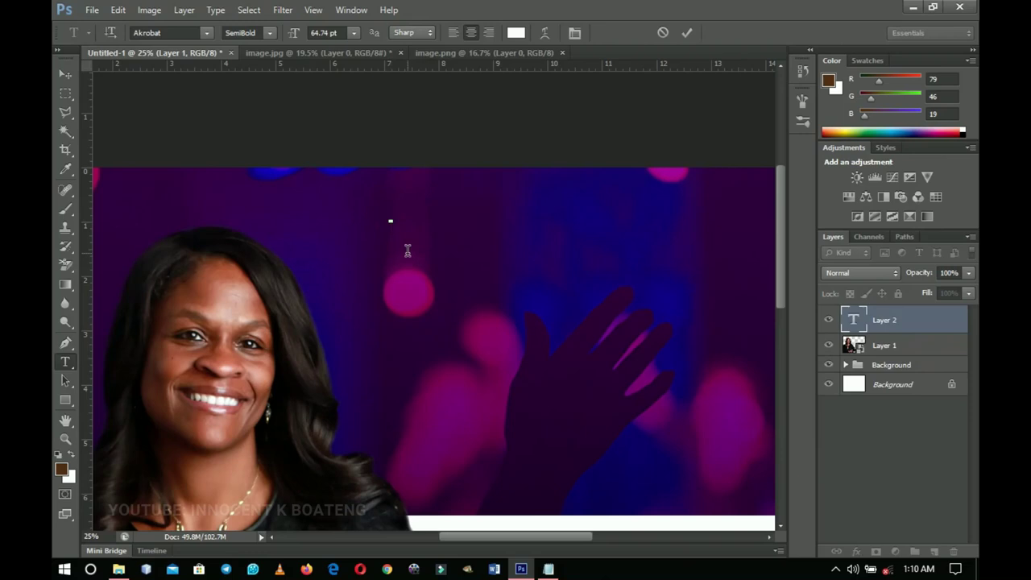
- Copy the 'Grace Family Worship Center' line from the notes and show the Character settings
click(548, 569)
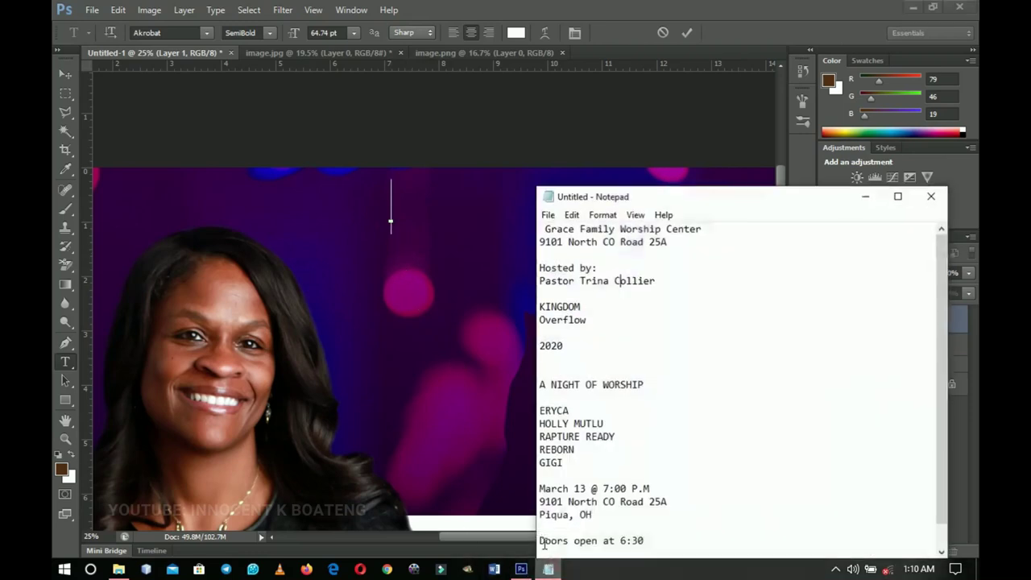
click(621, 228)
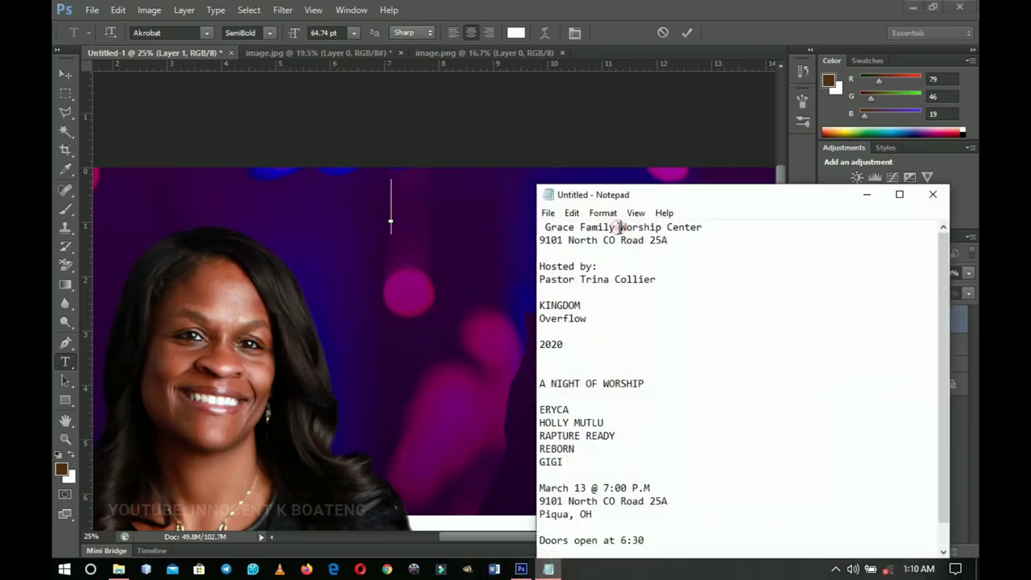
triple_click(715, 227)
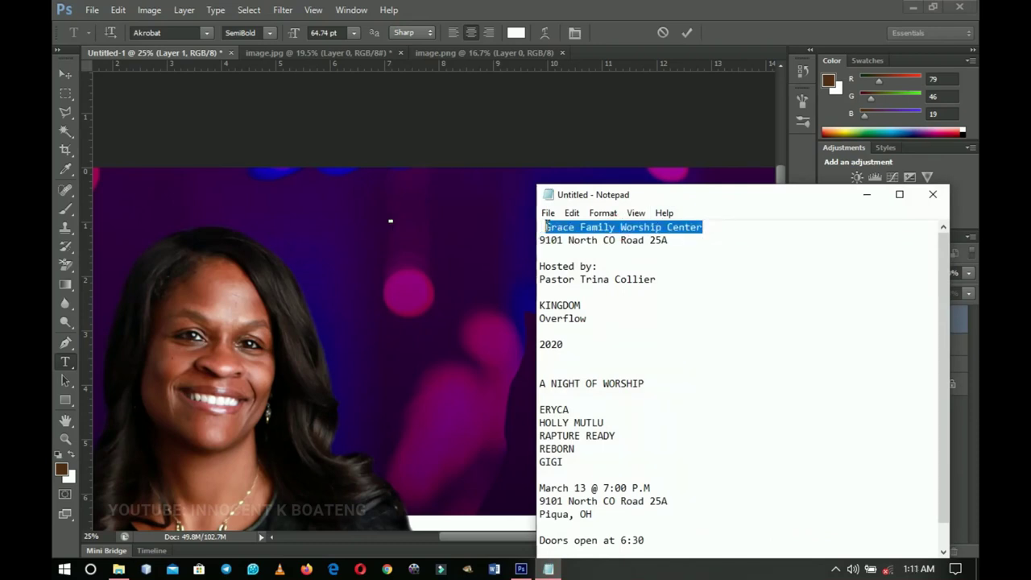
click(865, 195)
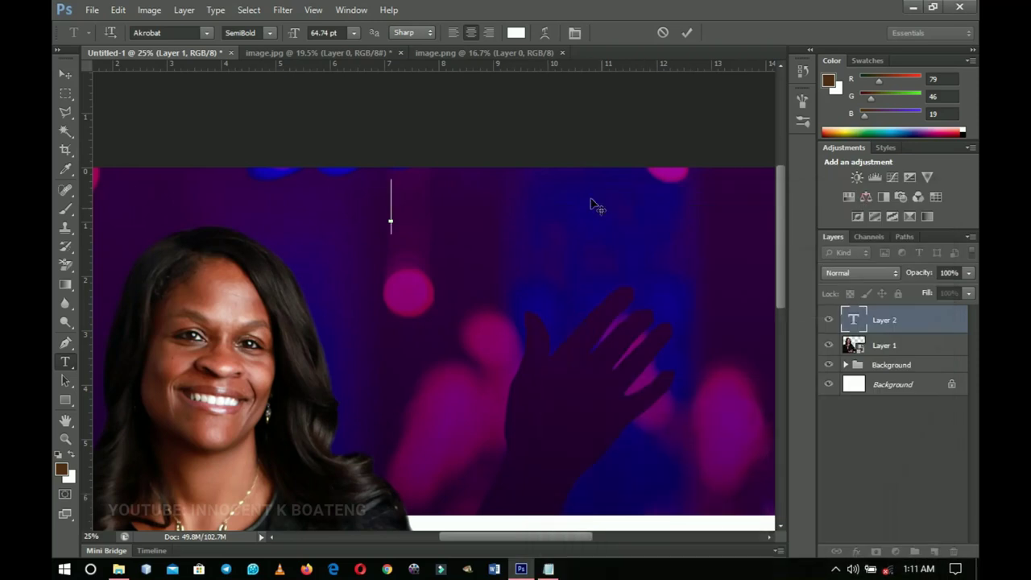
click(574, 33)
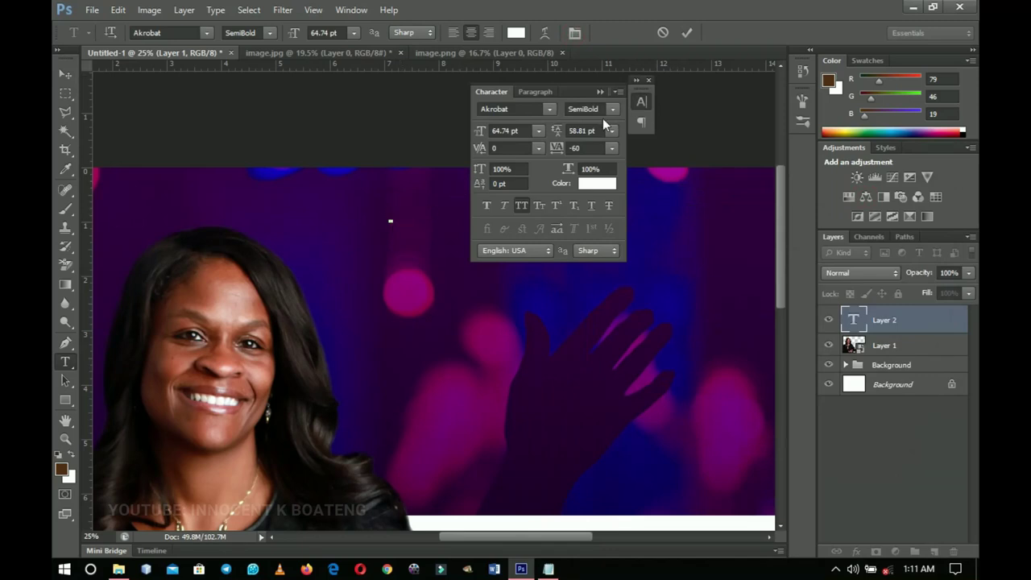
- Paste the GRACE FAMILY WORSHIP CENTER headline, commit it and scale it to 80%
text(GRACE FAMILY WORSHIP CENTER)
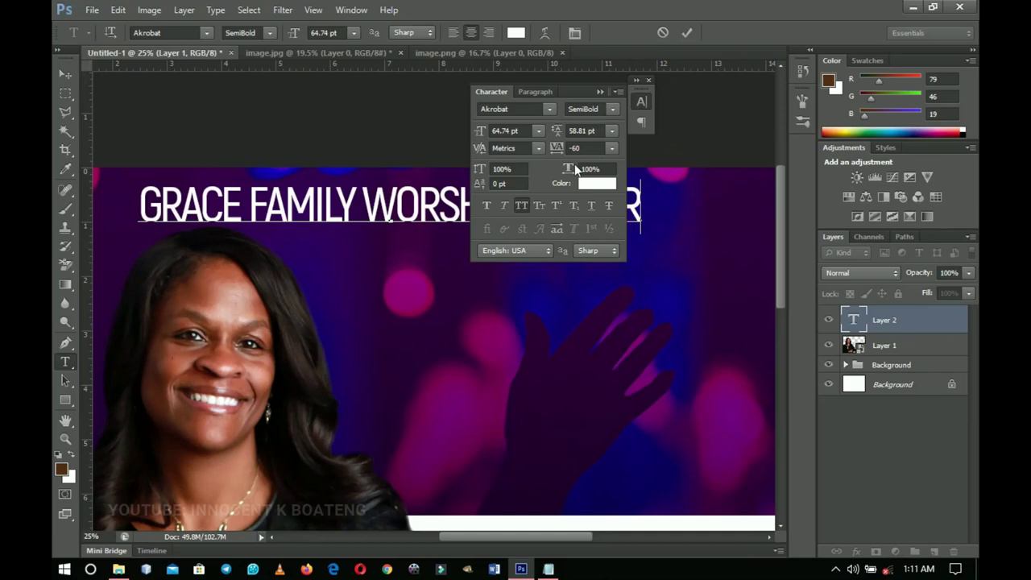
click(65, 74)
key(ctrl+t)
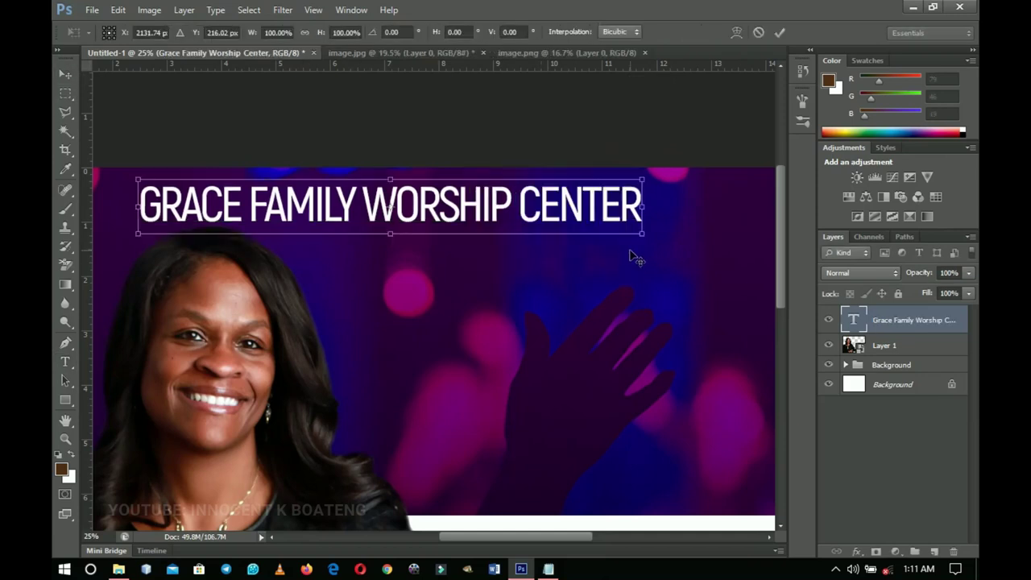
drag(644, 229, 592, 228)
key(Return)
drag(525, 246, 534, 362)
- Centre the headline horizontally across the top of the flyer
scroll(587, 251, down, 2)
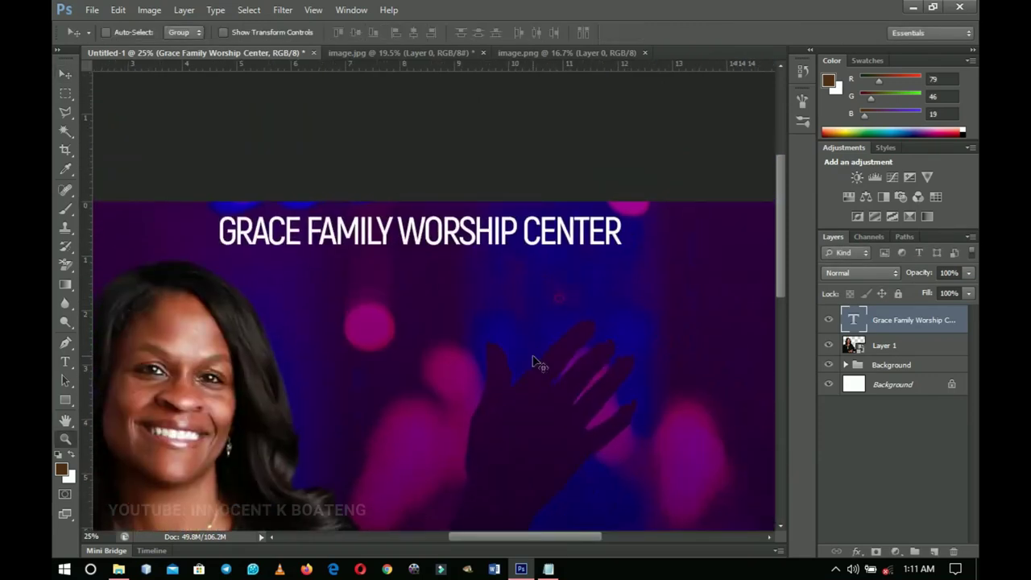
key(z)
scroll(536, 310, down, 3)
key(v)
key(ctrl+a)
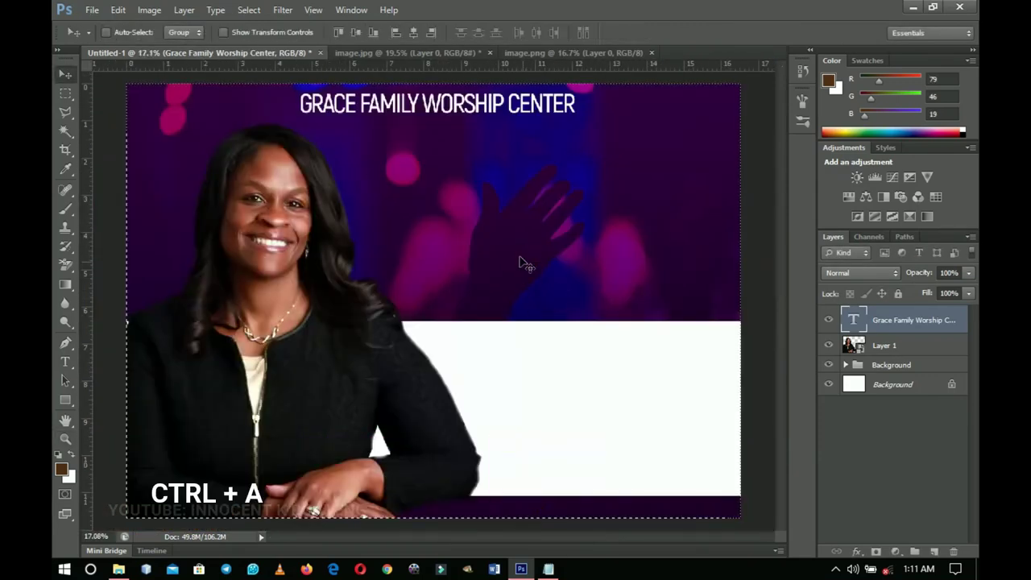
click(414, 34)
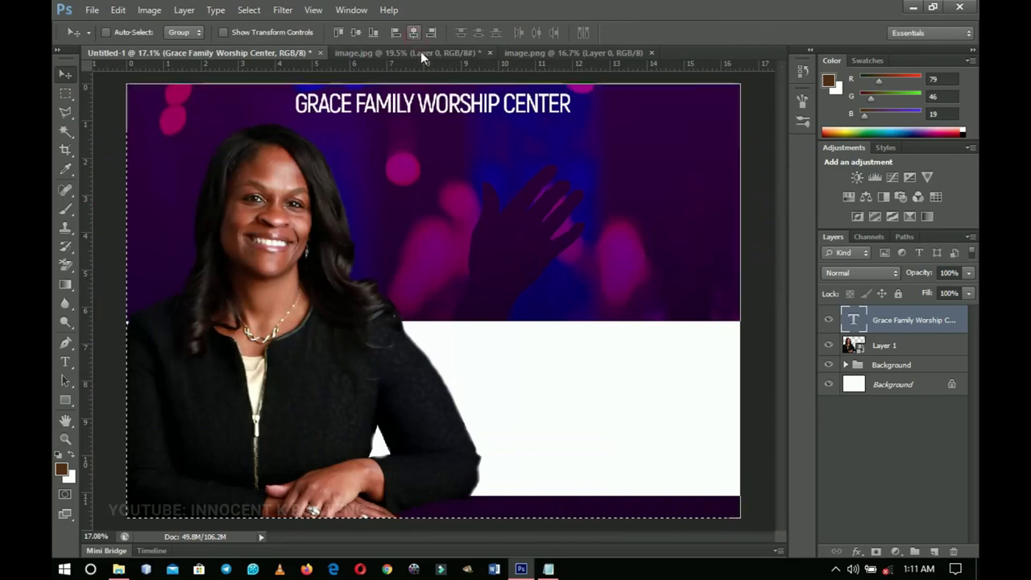
key(ctrl+d)
- Nudge the headline down and place a duplicate of it just below
key(shift+Down)
key(shift+Down)
key(shift+Down)
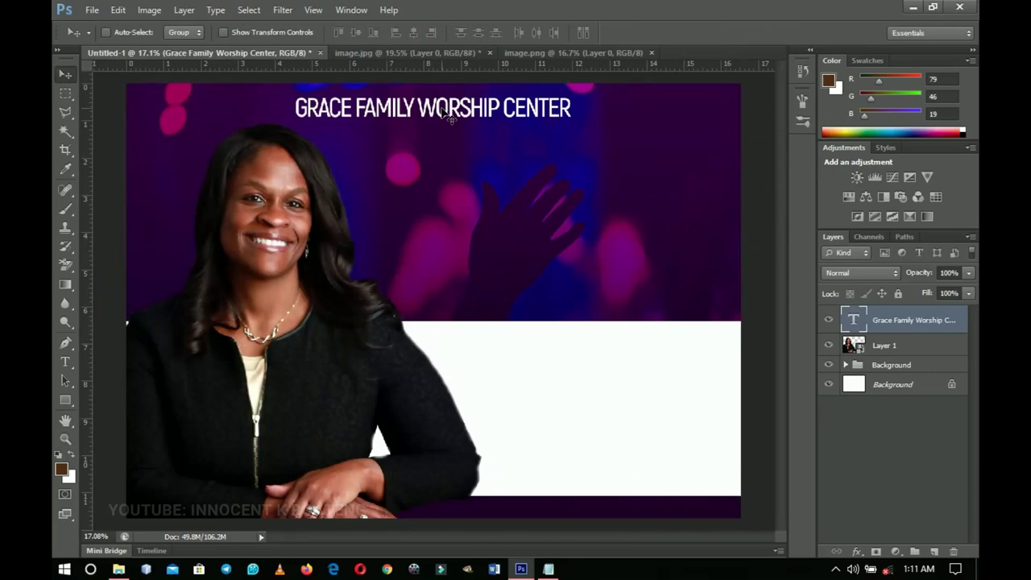
key(ctrl+plus)
drag(444, 106, 481, 280)
key(ctrl+j)
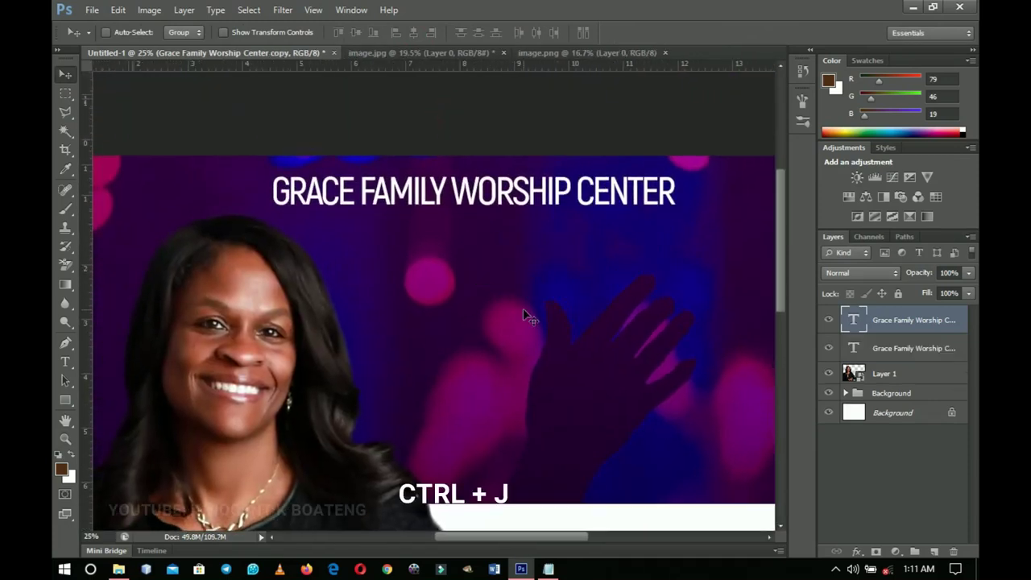
drag(492, 193, 486, 243)
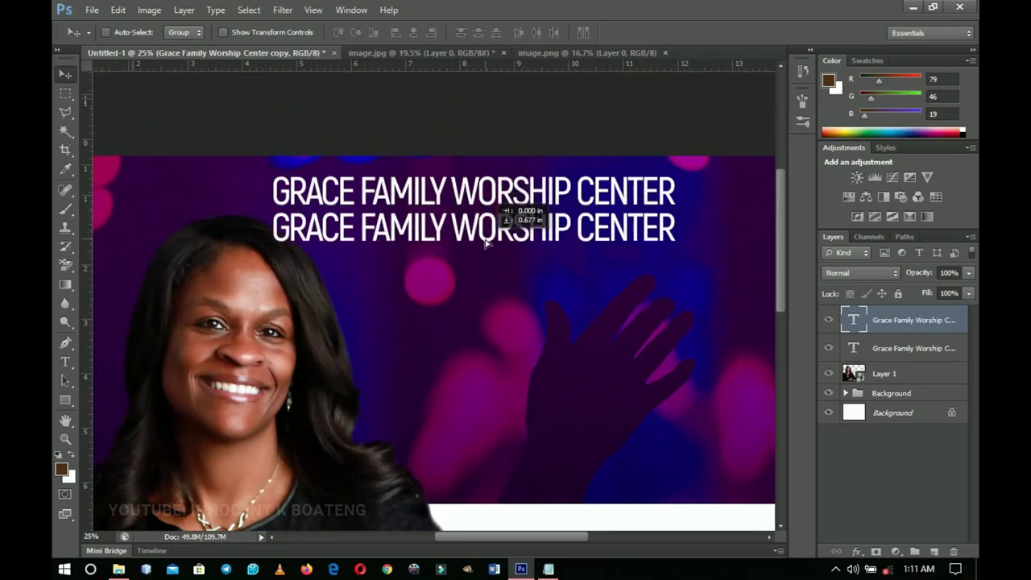
- Replace the copy's text with the church's street address from the notes
click(548, 568)
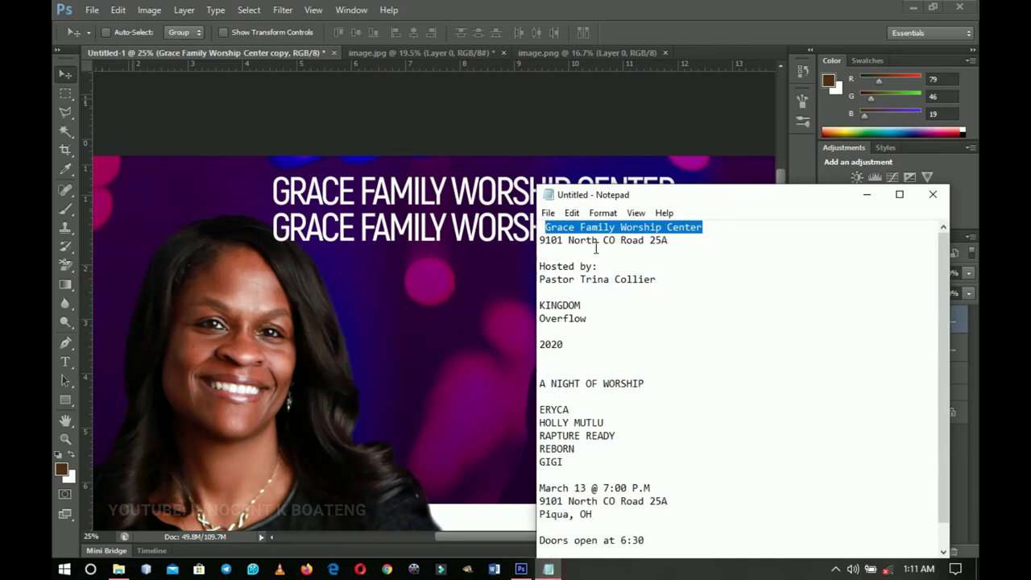
drag(690, 240, 540, 245)
key(ctrl+c)
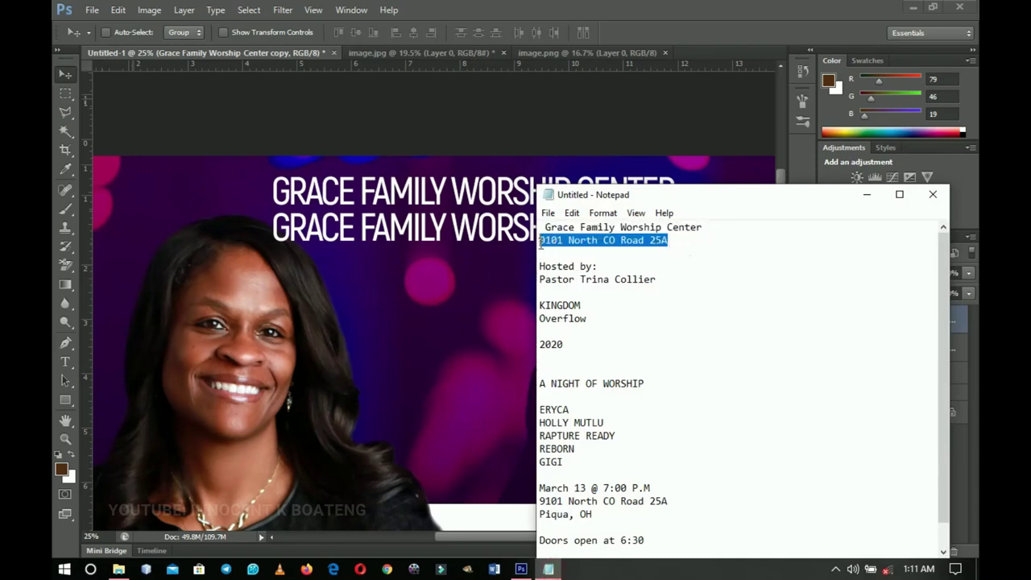
click(460, 228)
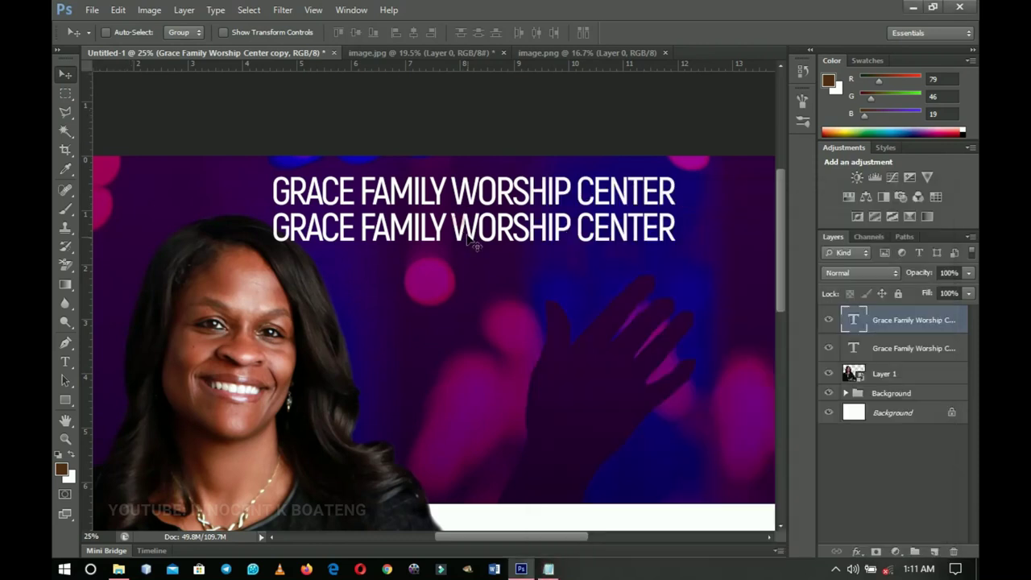
key(t)
click(474, 230)
key(ctrl+a)
key(ctrl+v)
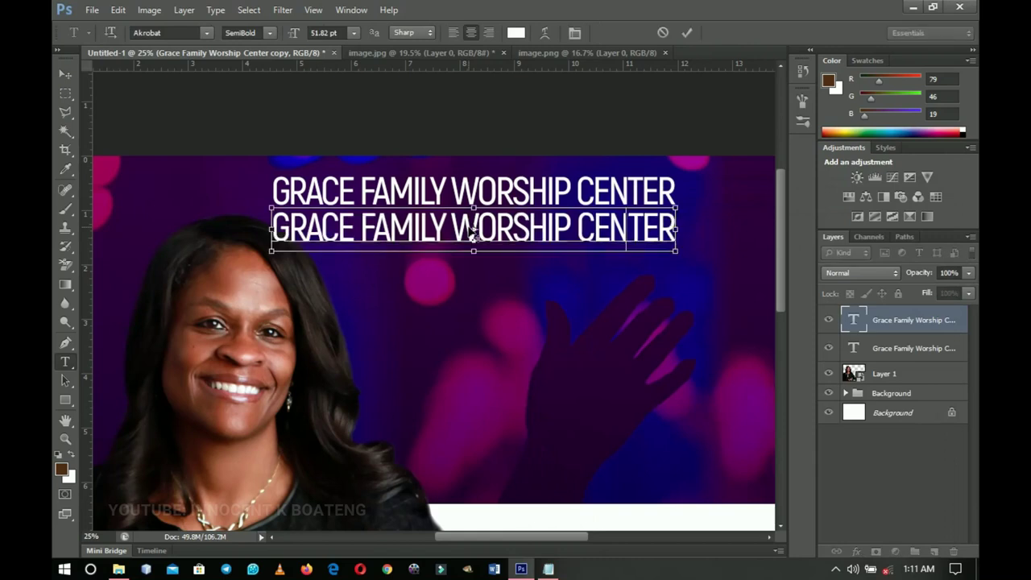
- Scale the address line down to about 79%
click(66, 74)
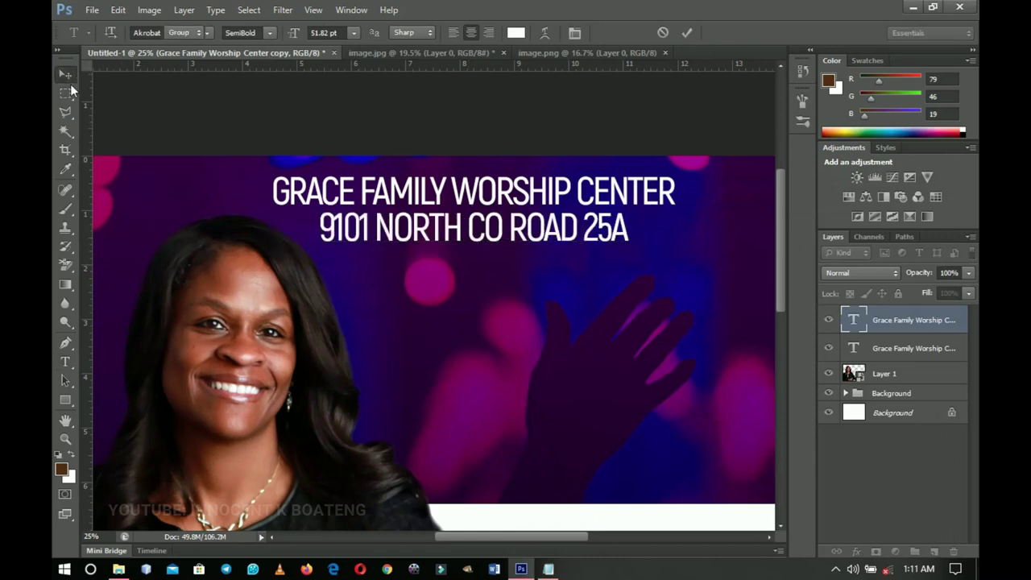
key(ctrl+t)
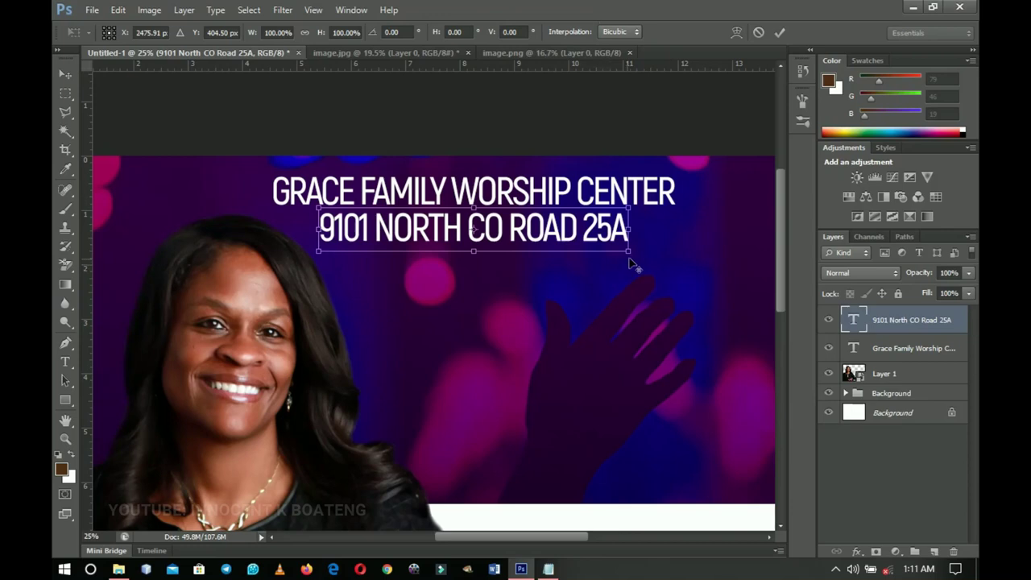
drag(632, 252, 590, 240)
key(Return)
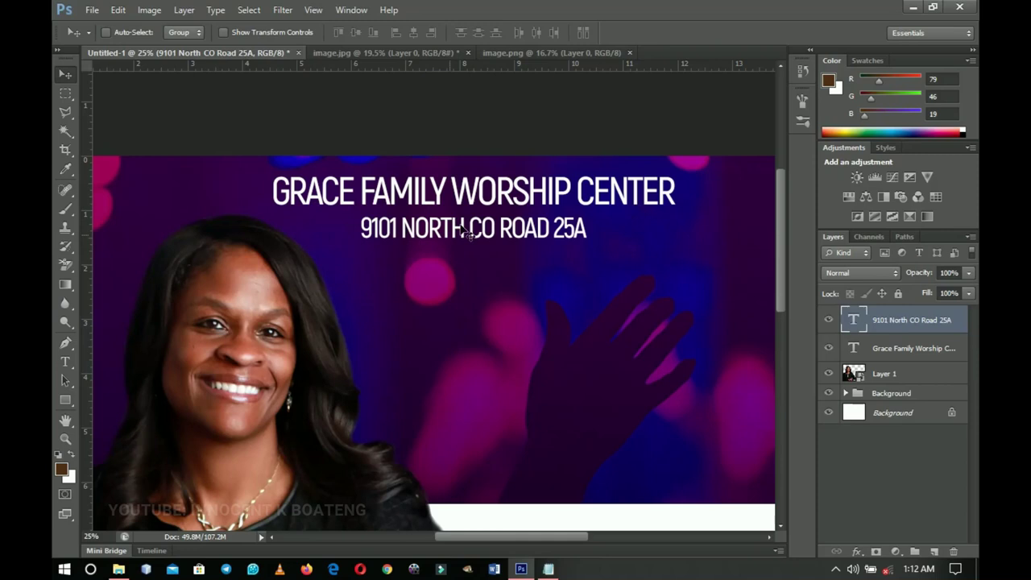
scroll(492, 272, right, 2)
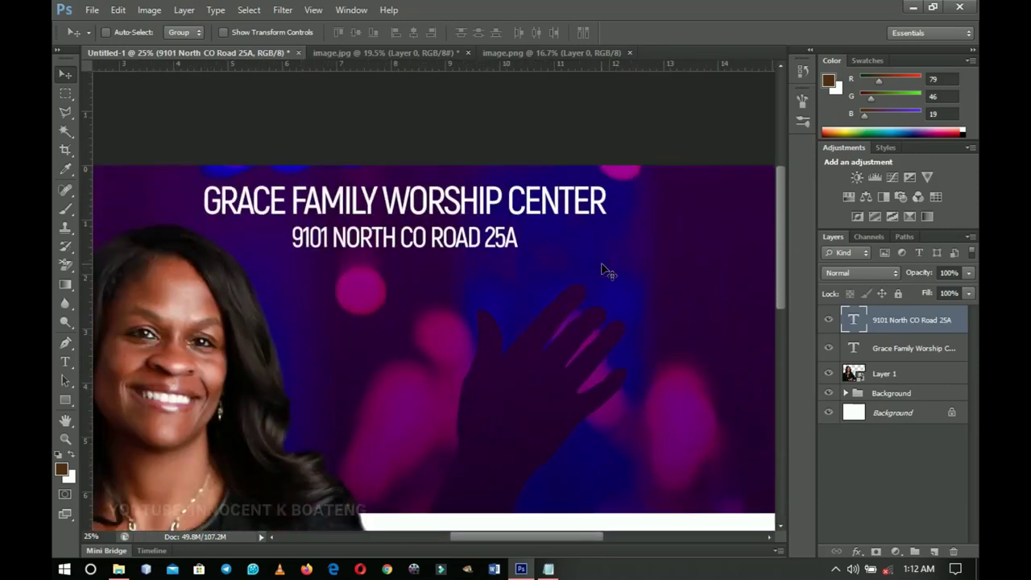
- Place the image0 logo into the flyer and shrink it to about 44%
click(548, 569)
drag(610, 191, 619, 266)
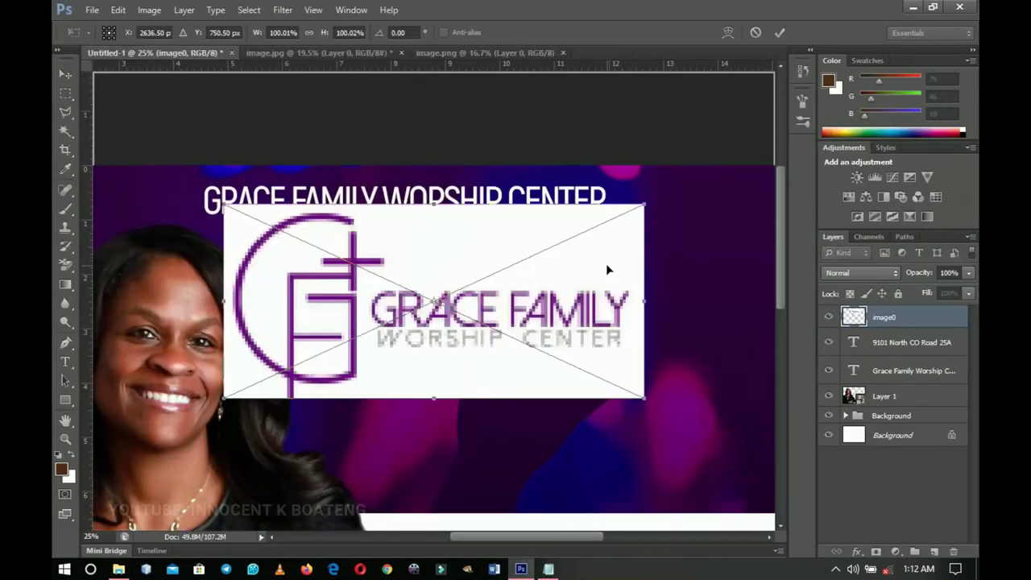
key(Return)
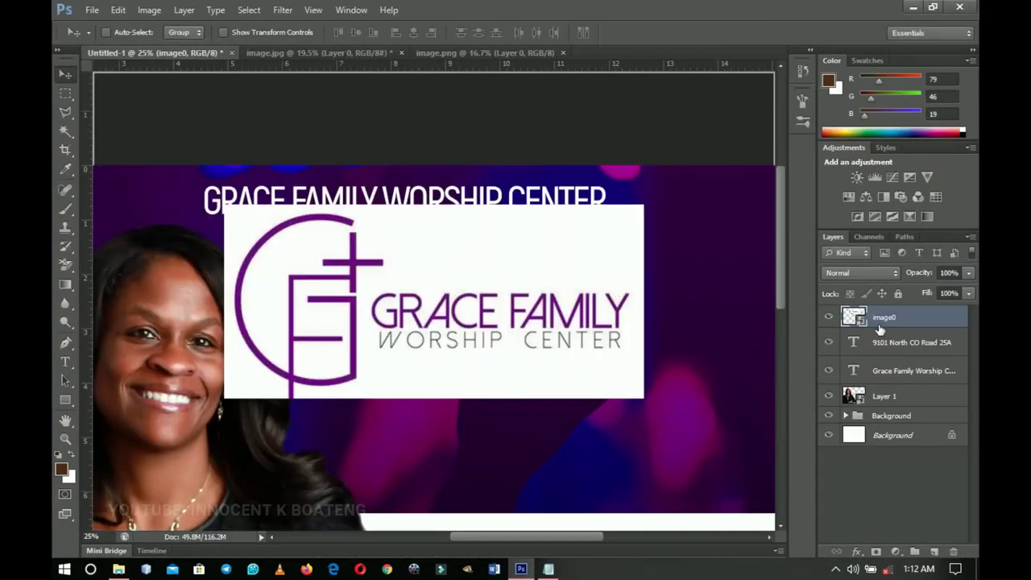
key(ctrl+t)
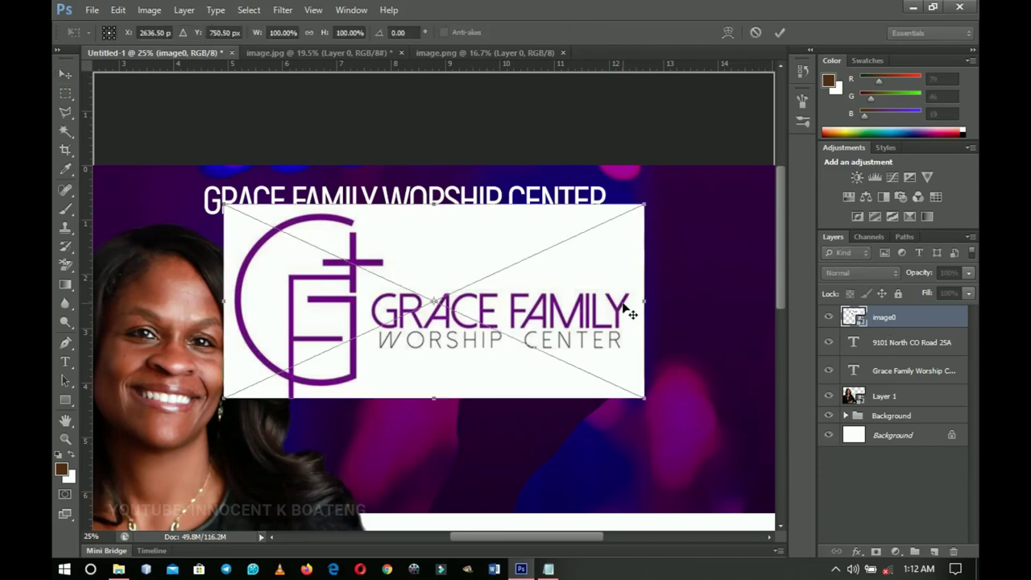
drag(639, 398, 525, 313)
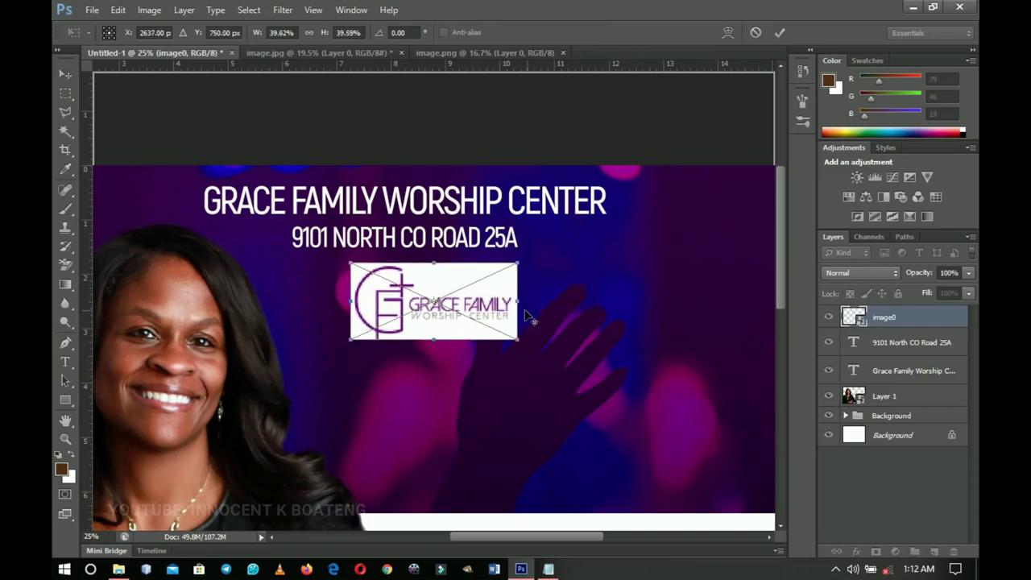
key(Return)
- Move the logo to the upper right beside the headline and shrink it slightly more
scroll(455, 314, right, 3)
drag(326, 329, 685, 261)
key(z)
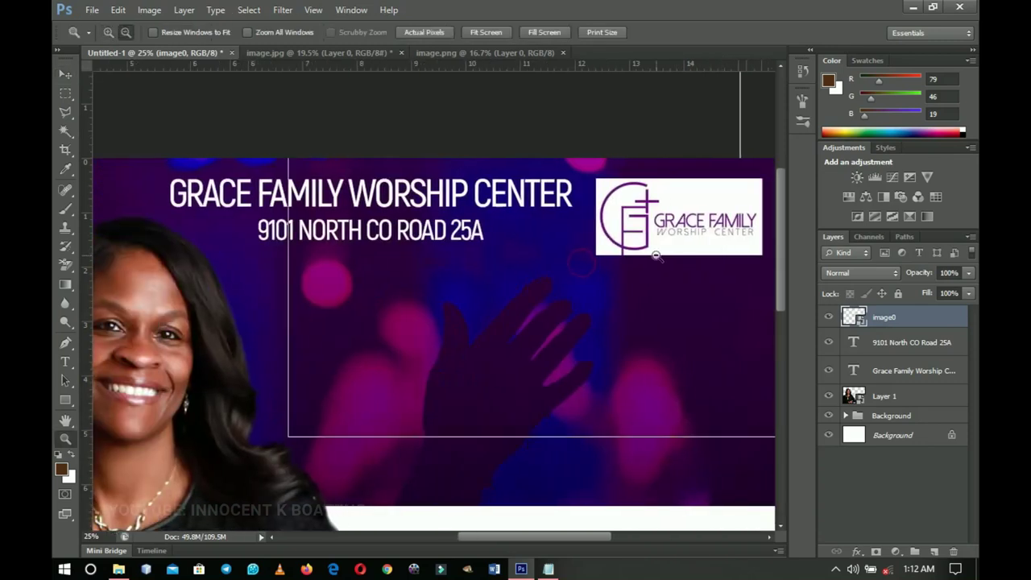
alt+click(647, 259)
key(ctrl+t)
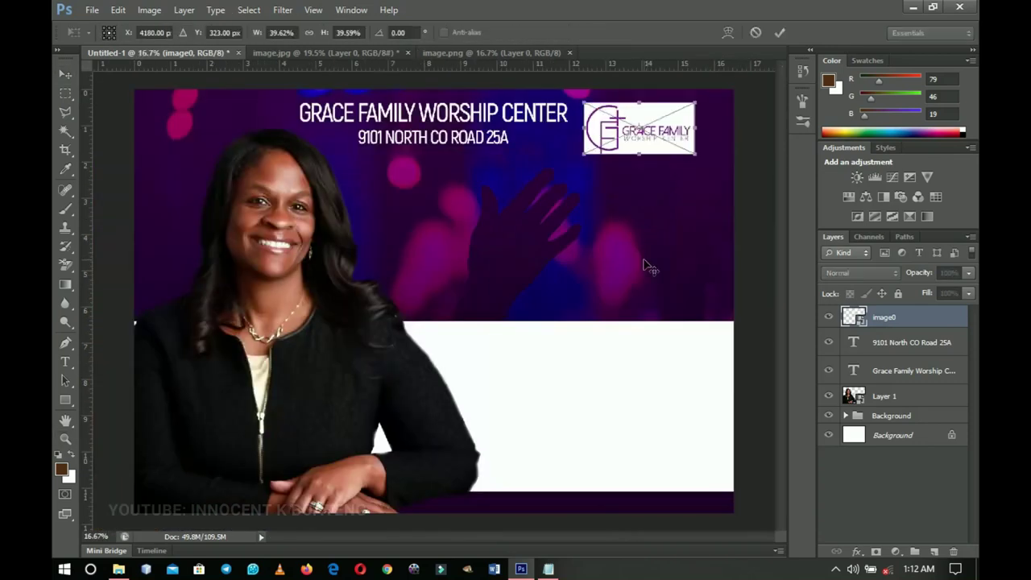
drag(691, 157, 657, 166)
key(z)
key(Return)
key(v)
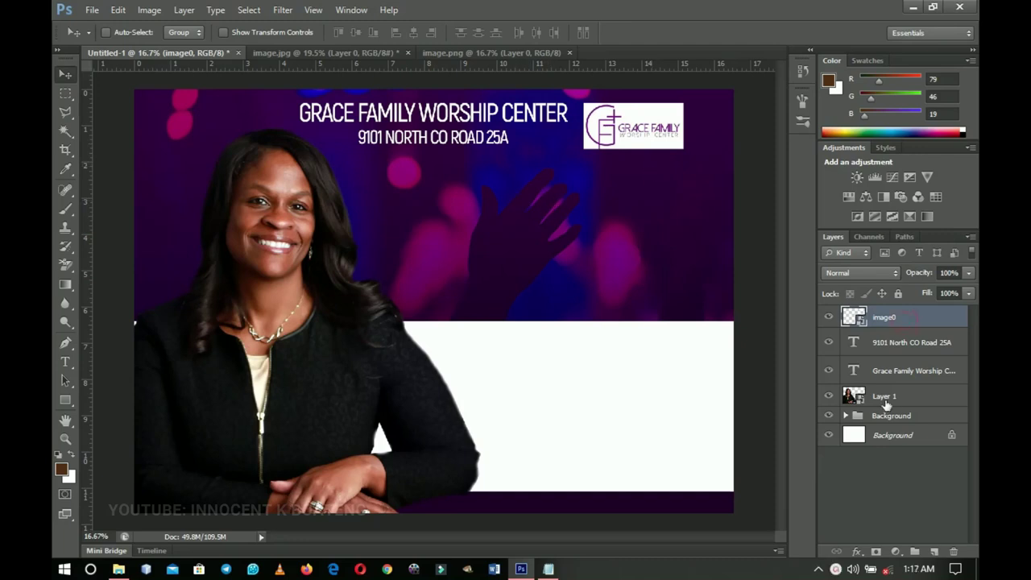
- Shrink the pastor cut-out (Layer 1) slightly and shift it up along the left side
click(886, 400)
key(ctrl+t)
drag(484, 128, 460, 150)
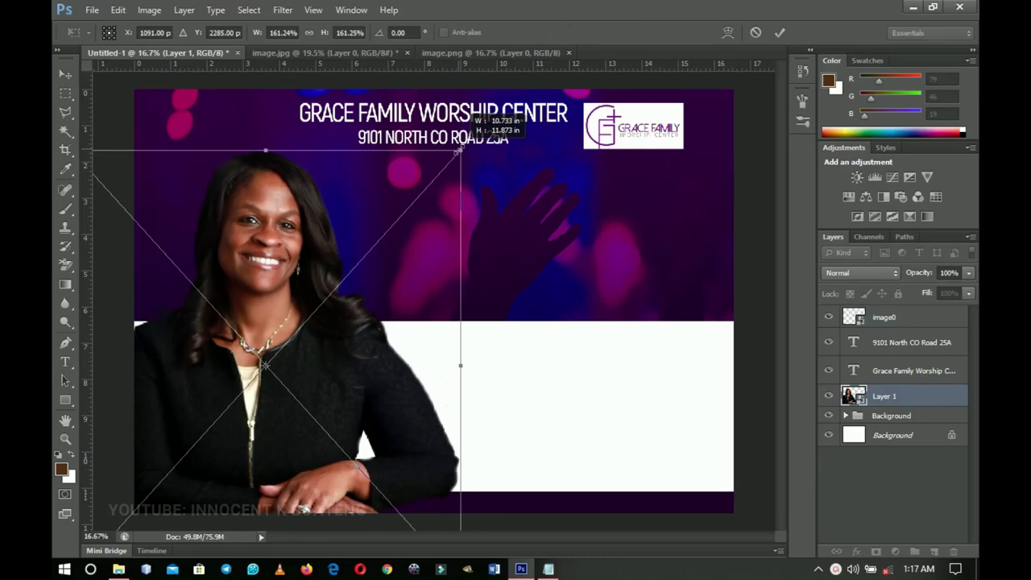
drag(442, 299, 435, 285)
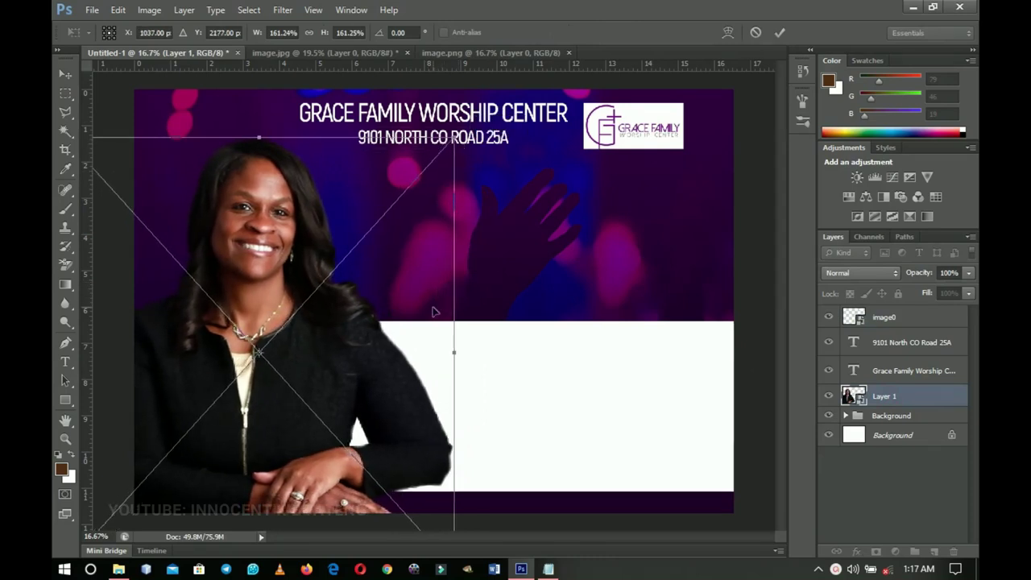
key(Return)
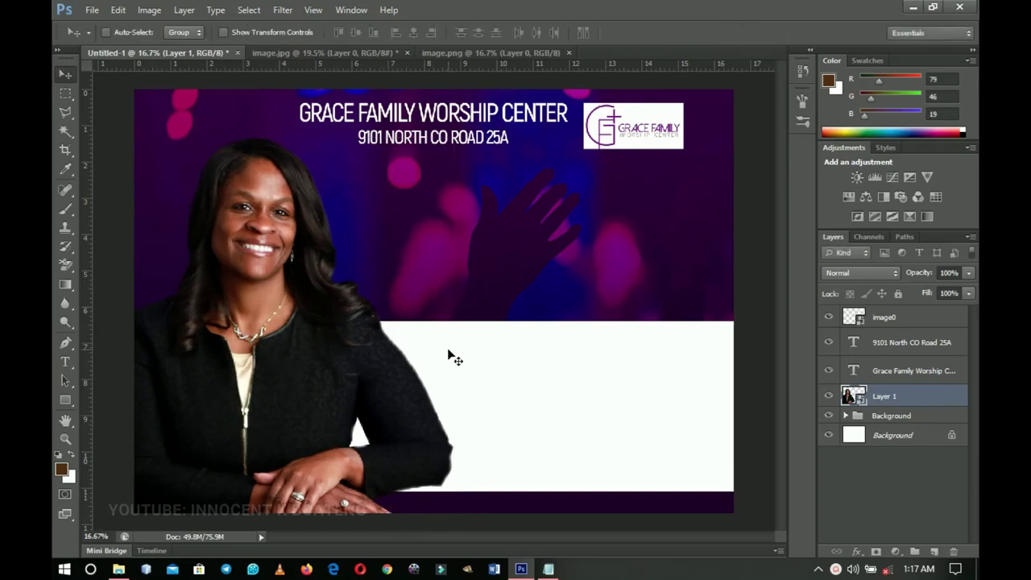
drag(459, 330, 456, 336)
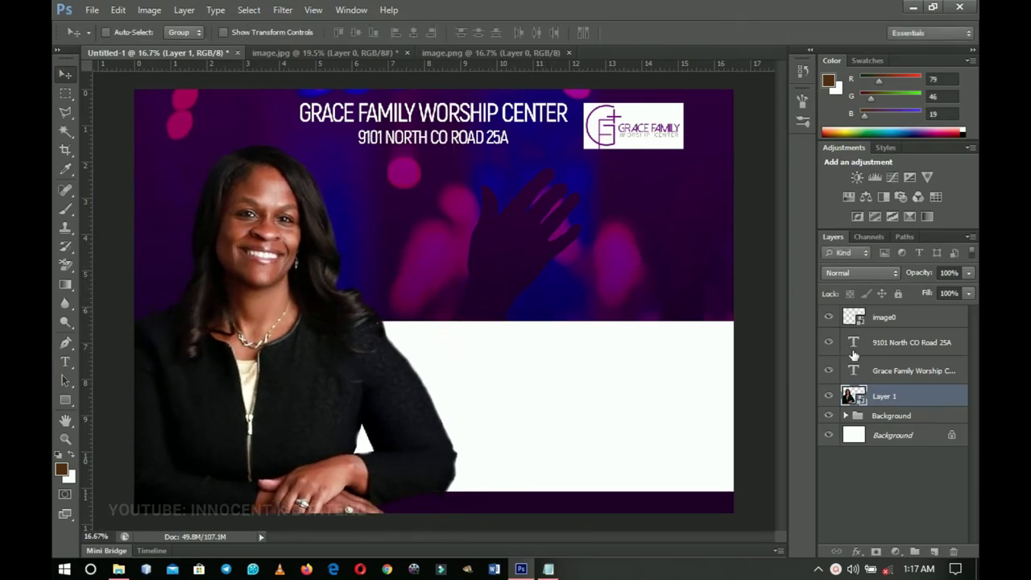
click(895, 322)
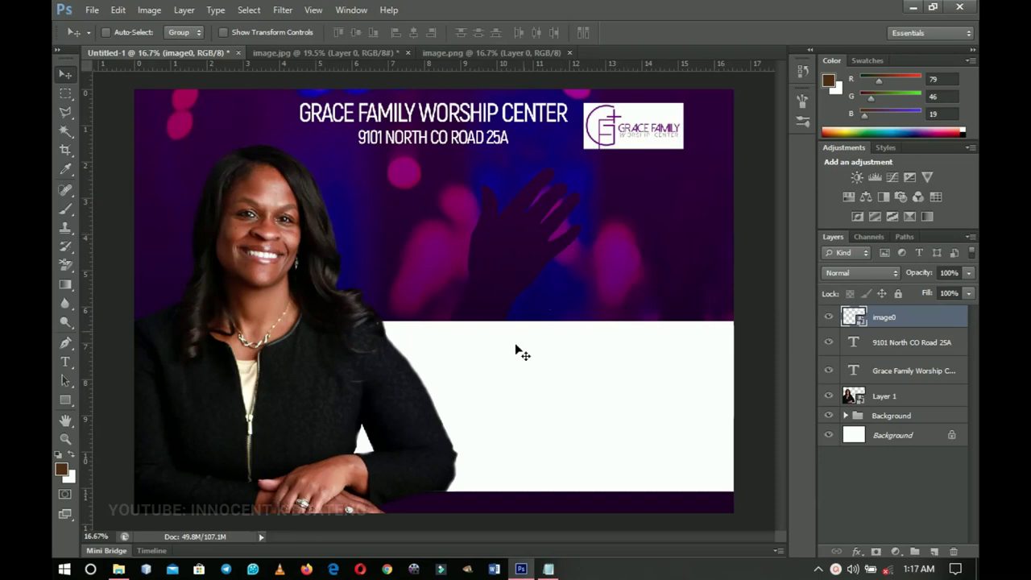
click(66, 362)
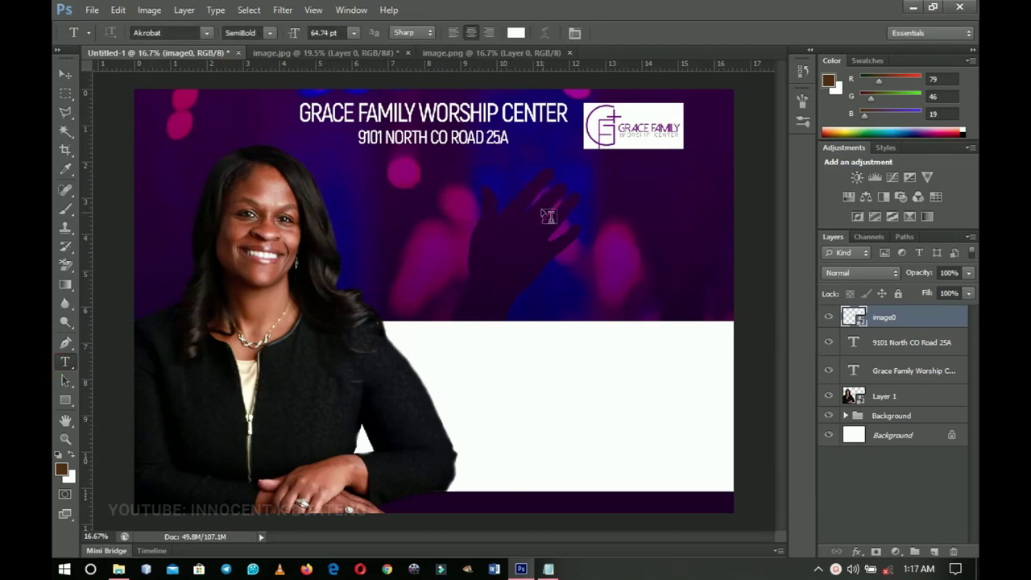
- Start a new text layer on the flyer set in the Poppins font
click(538, 207)
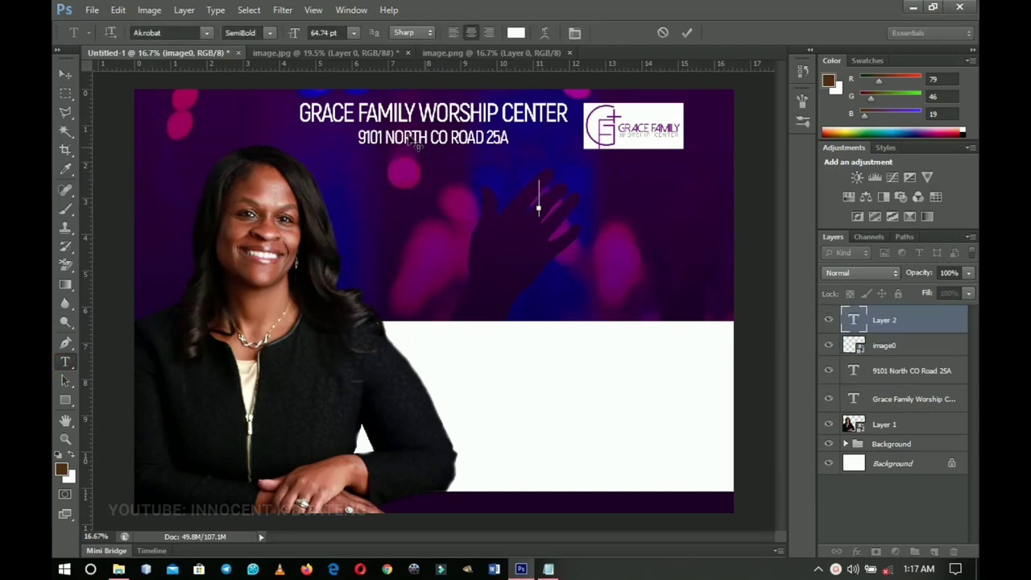
click(183, 38)
click(178, 32)
text(Pop)
key(Return)
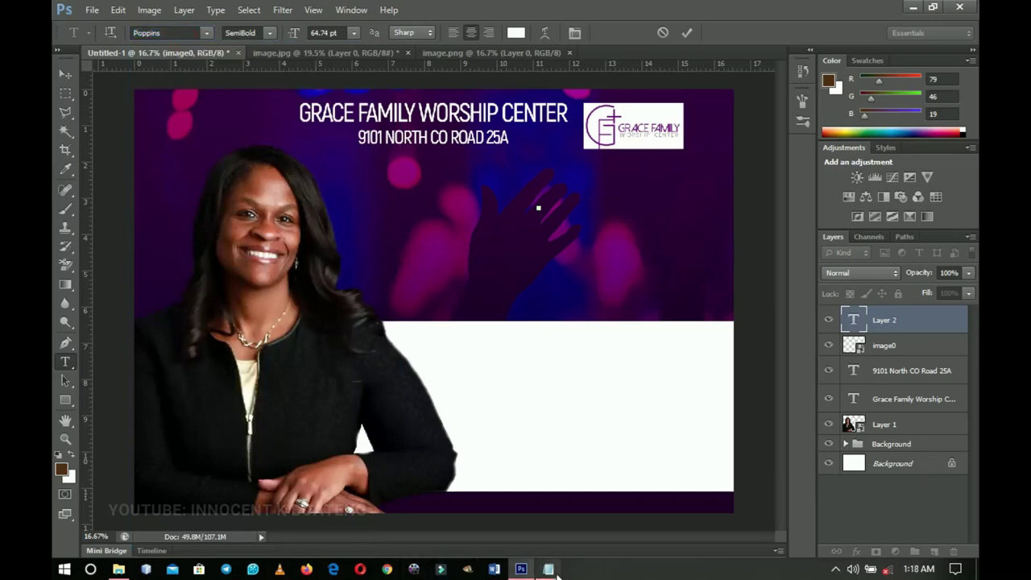
- Paste the word KINGDOM from the notes into the text layer and commit it
click(548, 569)
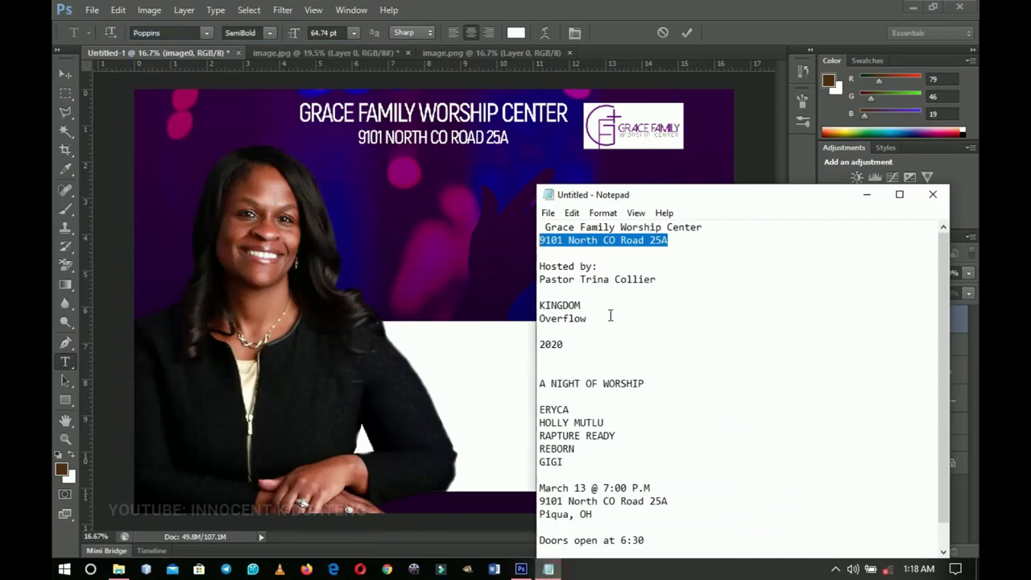
double_click(596, 307)
key(ctrl+c)
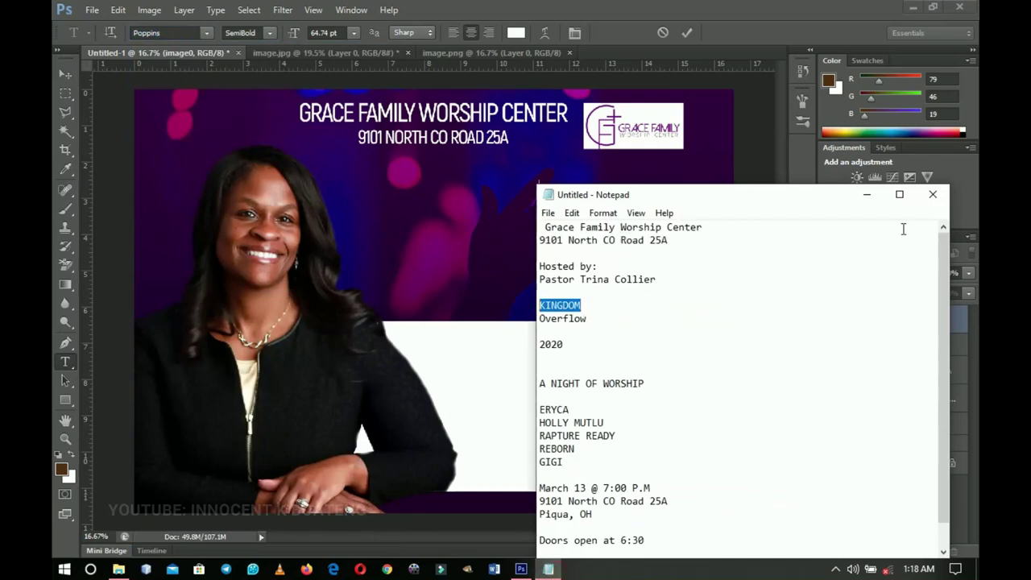
click(866, 194)
key(ctrl+v)
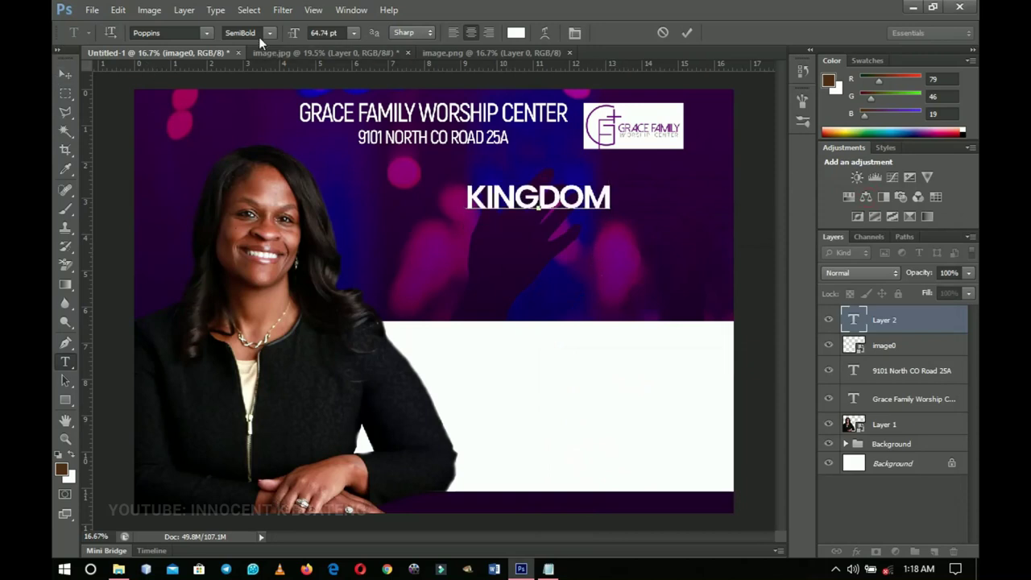
click(65, 74)
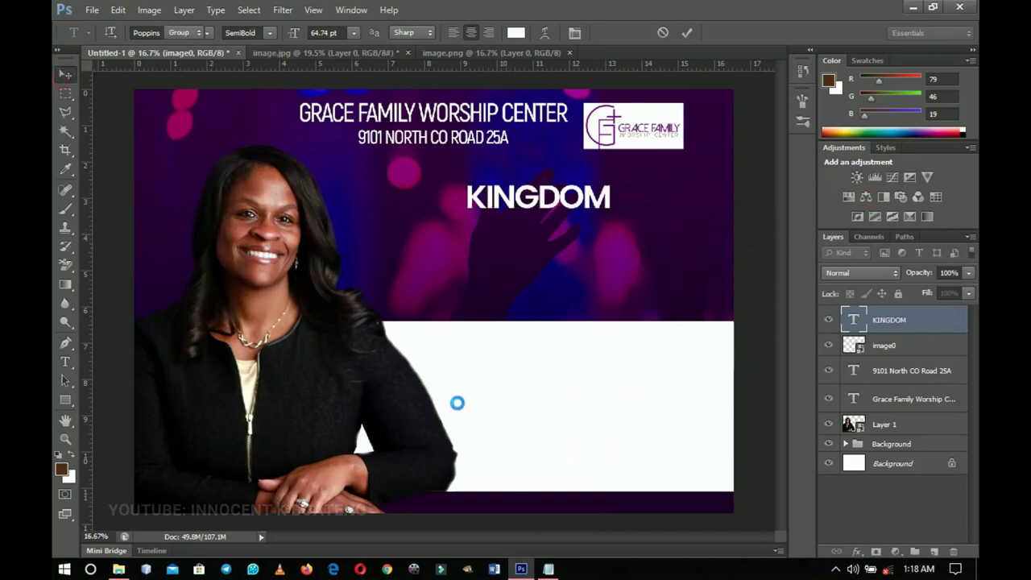
- Enlarge KINGDOM to about 169% below the address
key(ctrl+t)
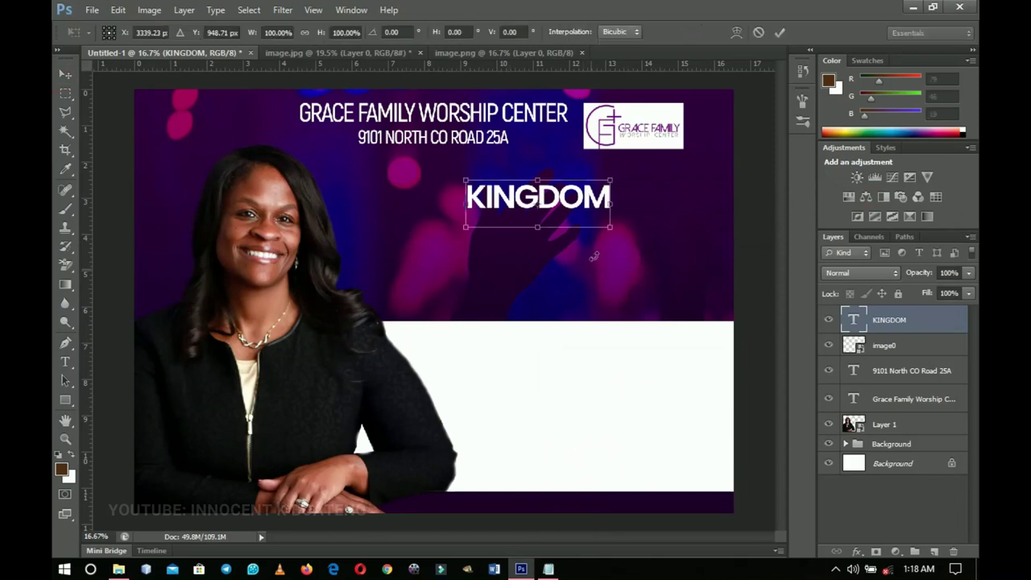
drag(615, 227, 682, 317)
key(Return)
ctrl+click(655, 211)
key(ctrl+t)
key(Return)
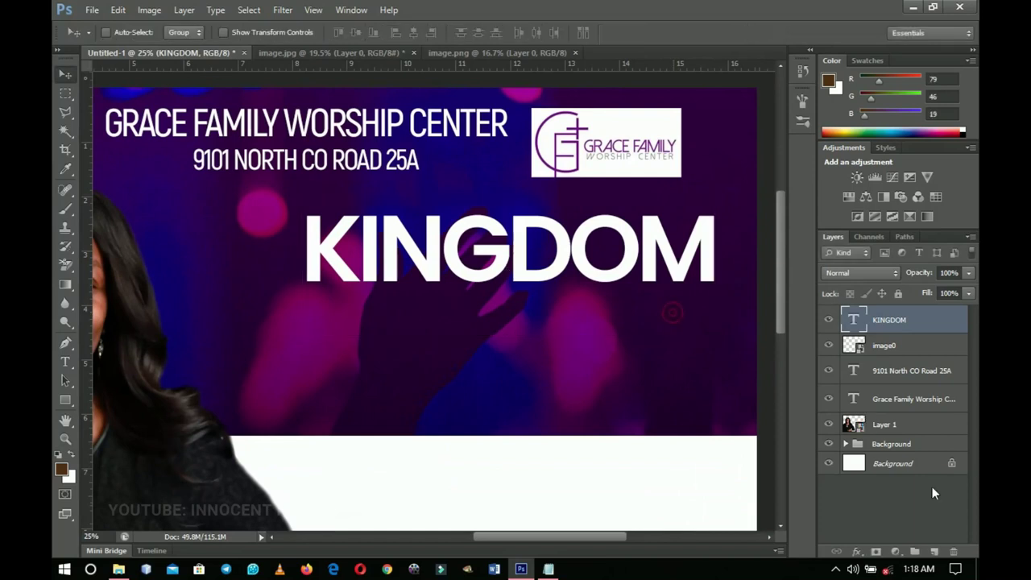
mouse_move(570, 276)
mouse_down()
mouse_move(532, 302)
mouse_move(580, 273)
mouse_up()
- Draw a circle with the Ellipse Tool below KINGDOM and fill it white
click(65, 400)
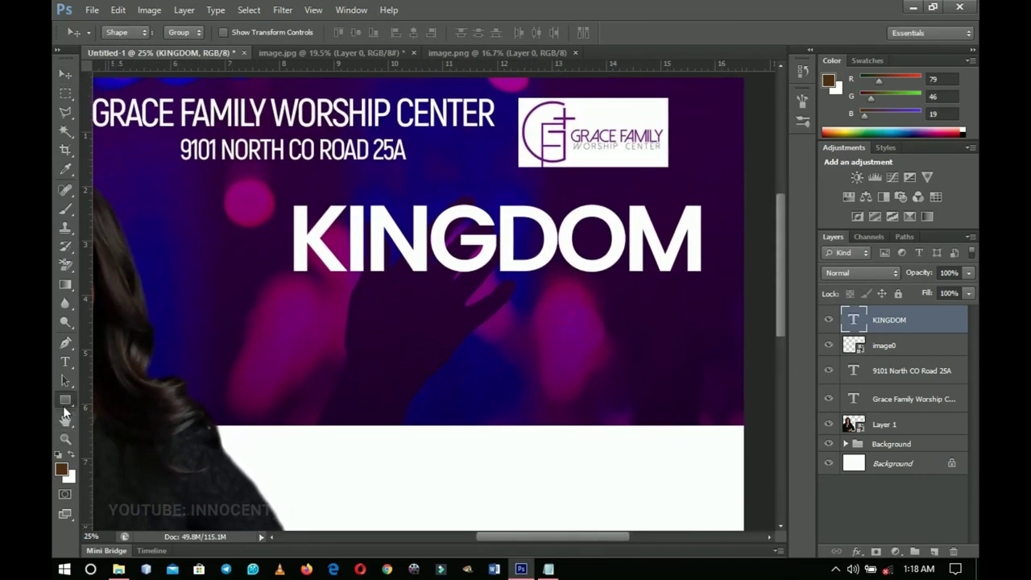
click(125, 426)
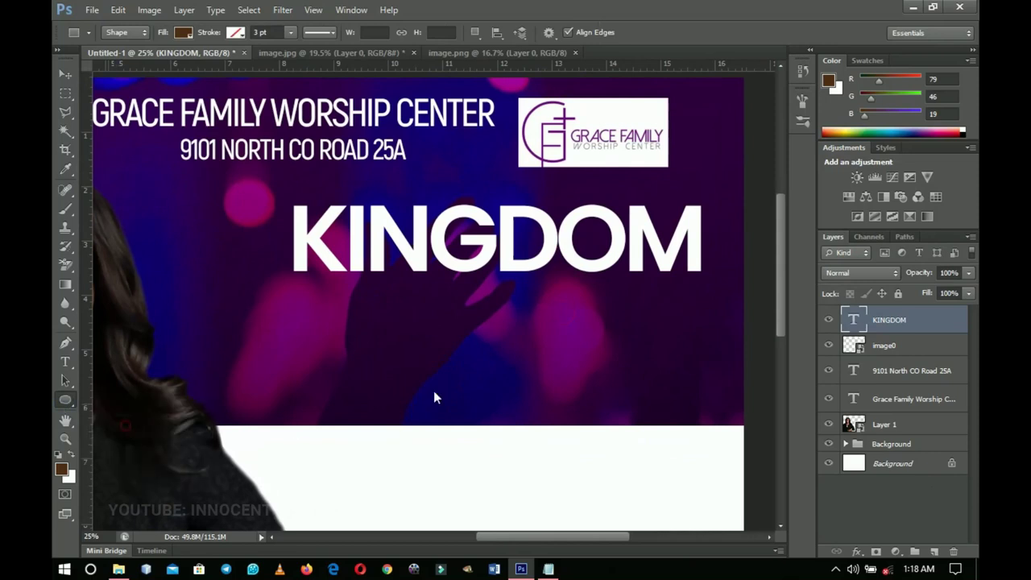
drag(491, 306, 536, 376)
key(v)
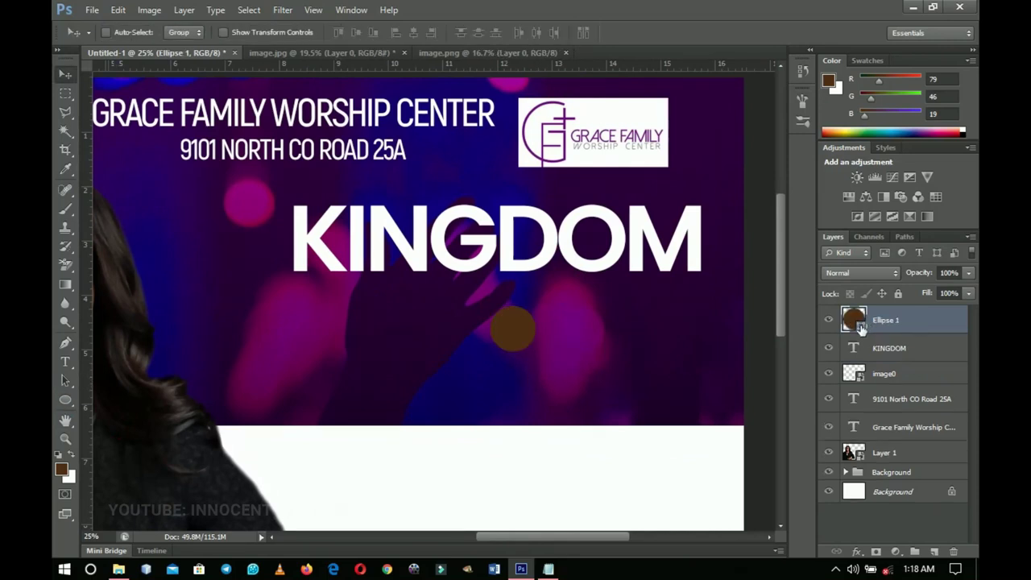
double_click(855, 321)
click(643, 111)
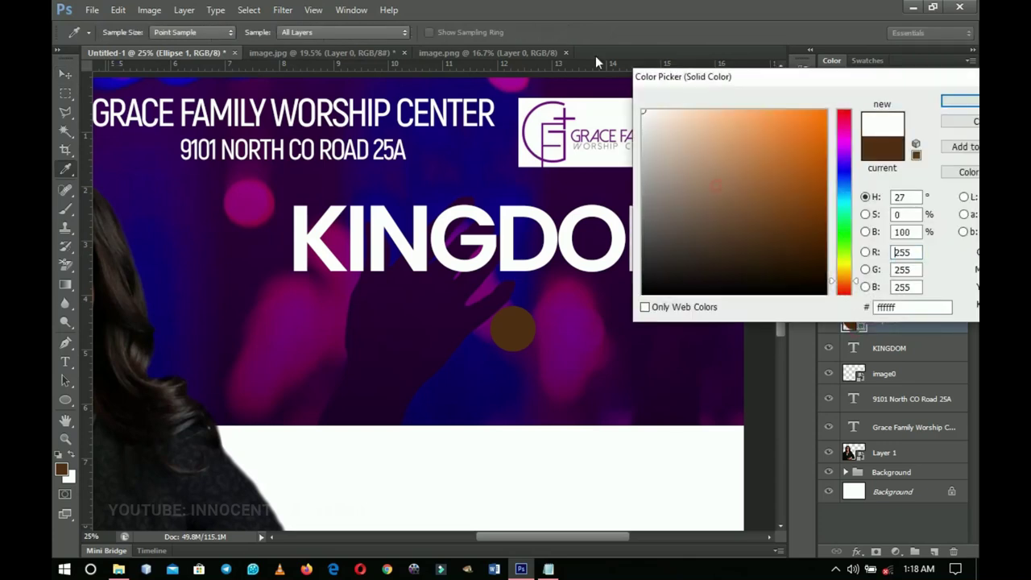
click(960, 100)
- Move the white circle into the O of KINGDOM and shrink it to about 52%
drag(544, 411, 619, 298)
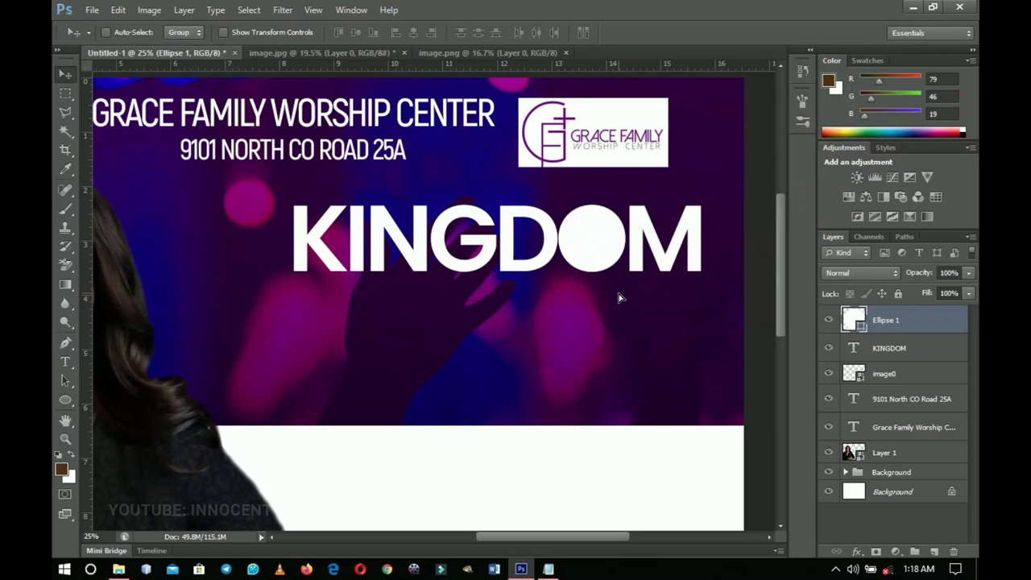
key(ctrl+t)
drag(618, 265, 604, 256)
key(Return)
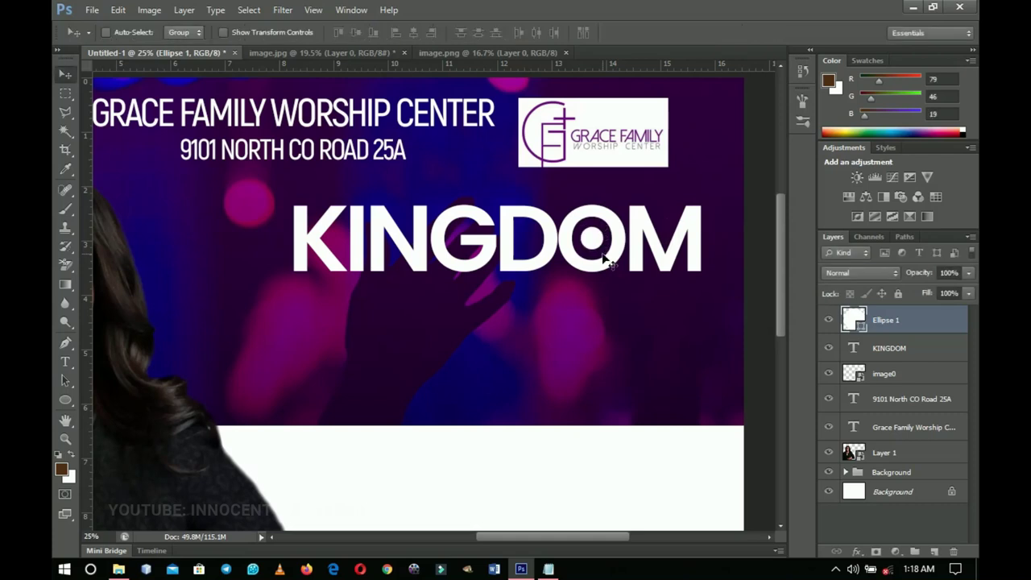
drag(648, 309, 635, 285)
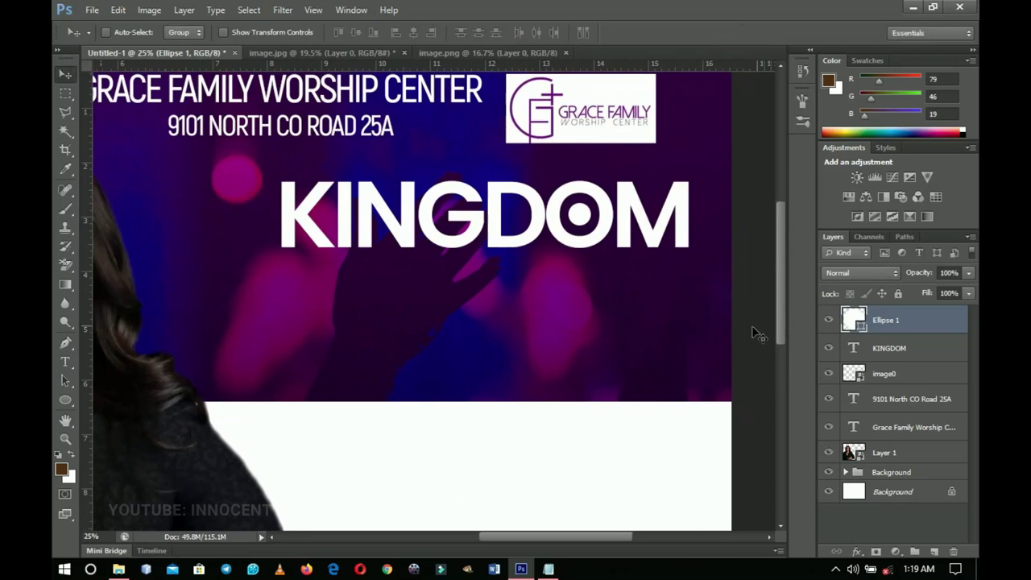
click(913, 353)
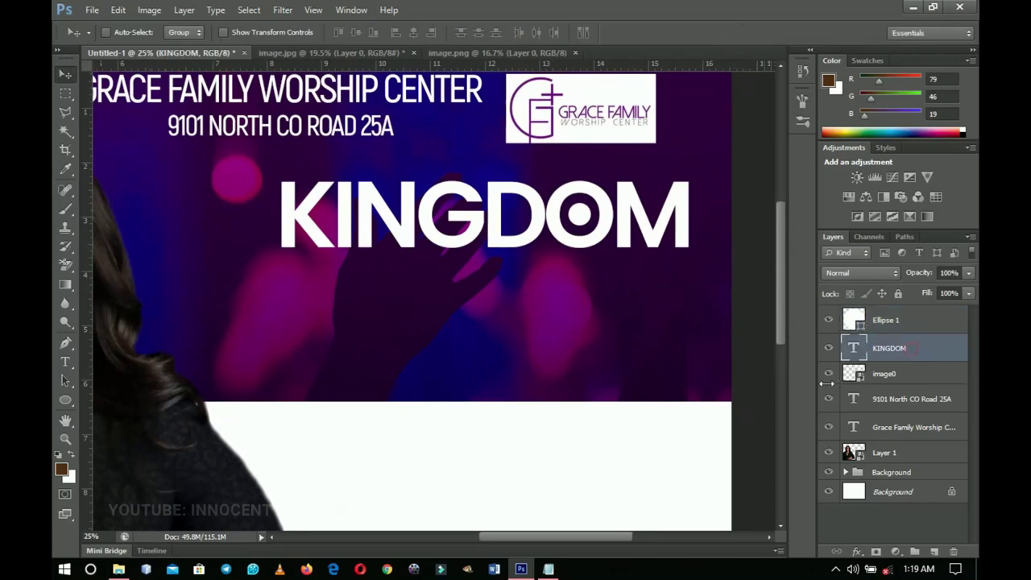
click(948, 324)
- Paste Overflow from the notes as new text below KINGDOM, set in Beautiful People
key(t)
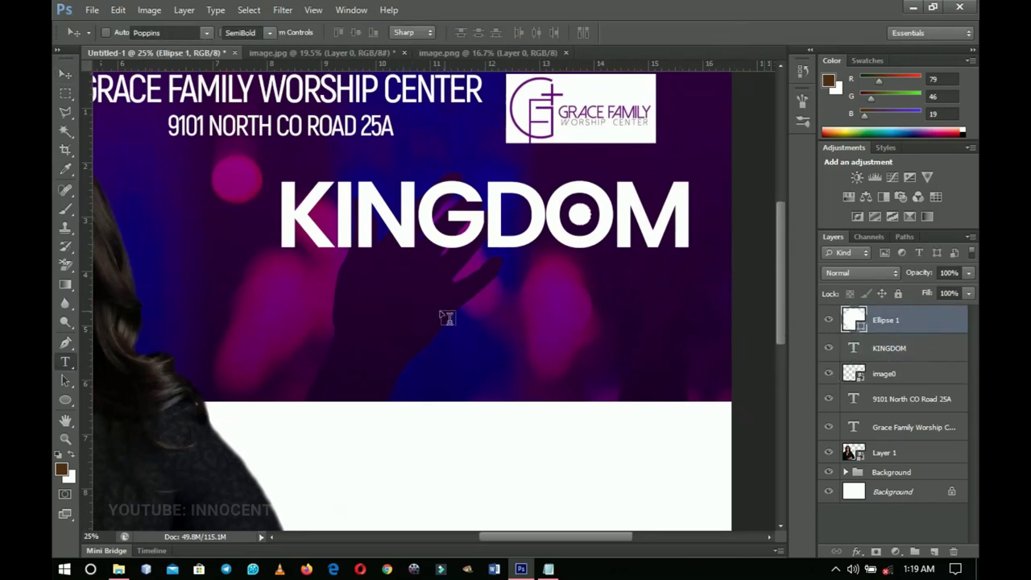
click(422, 326)
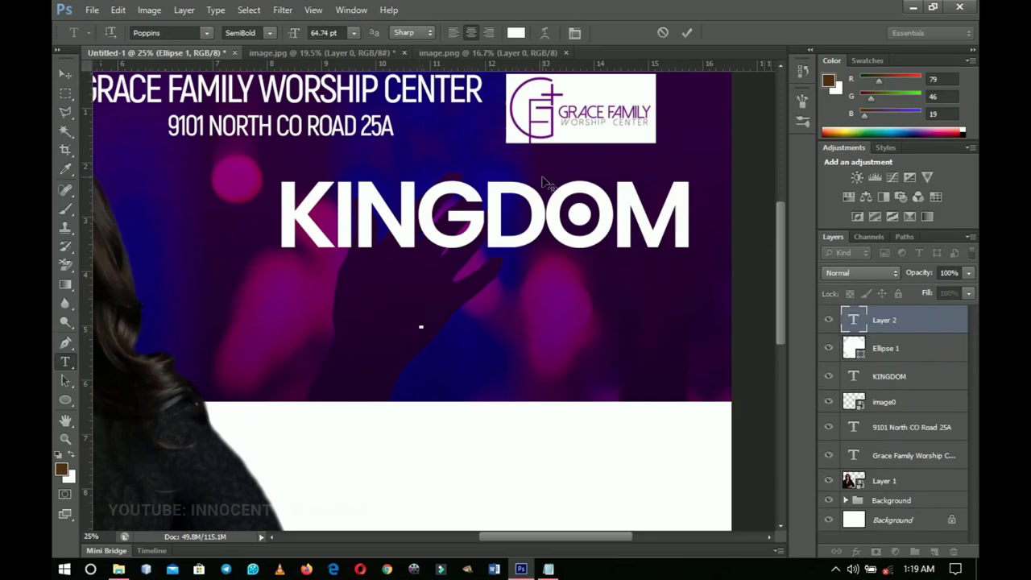
key(alt+Tab)
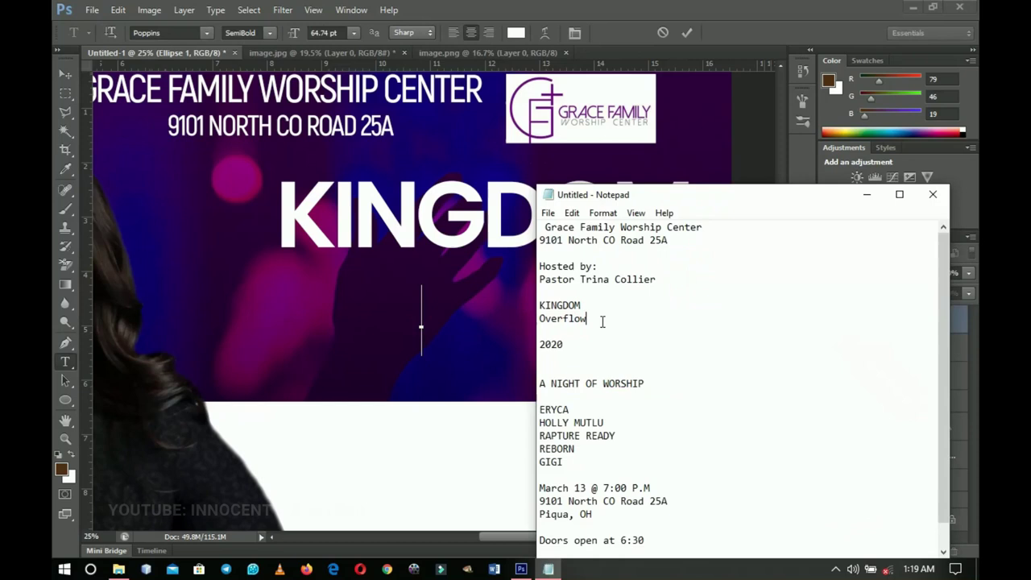
double_click(600, 319)
key(ctrl+c)
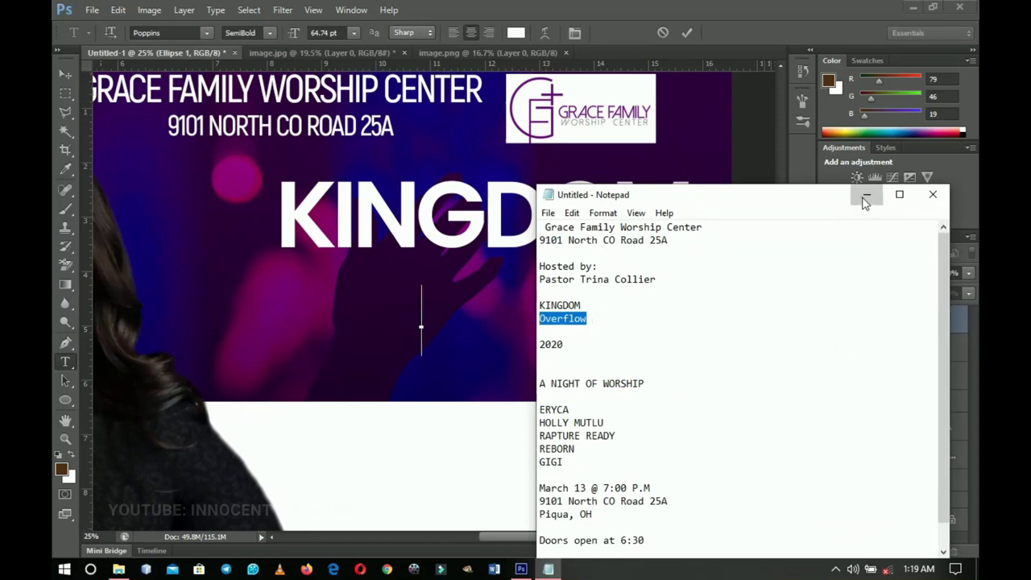
click(867, 194)
key(ctrl+v)
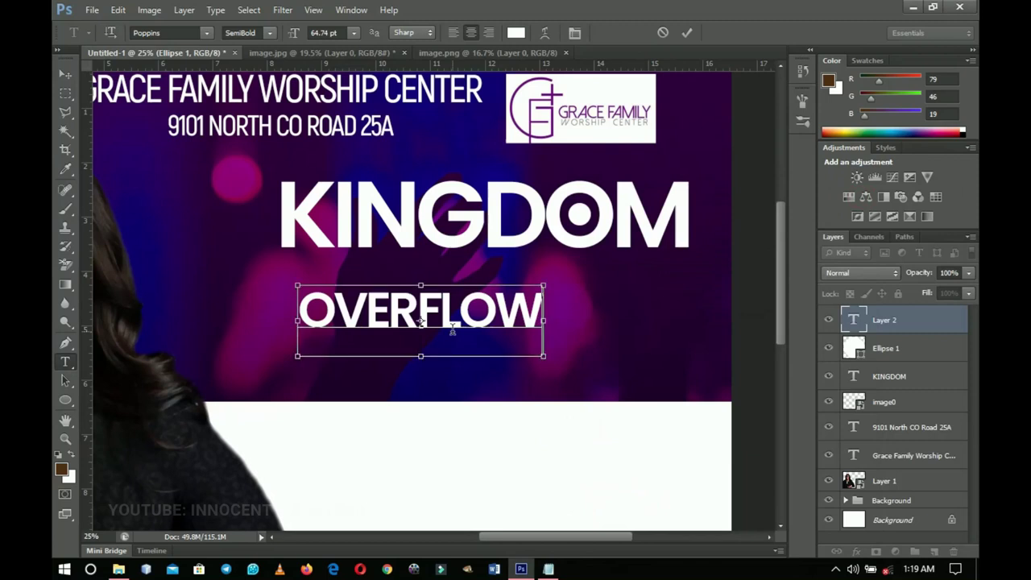
key(ctrl+a)
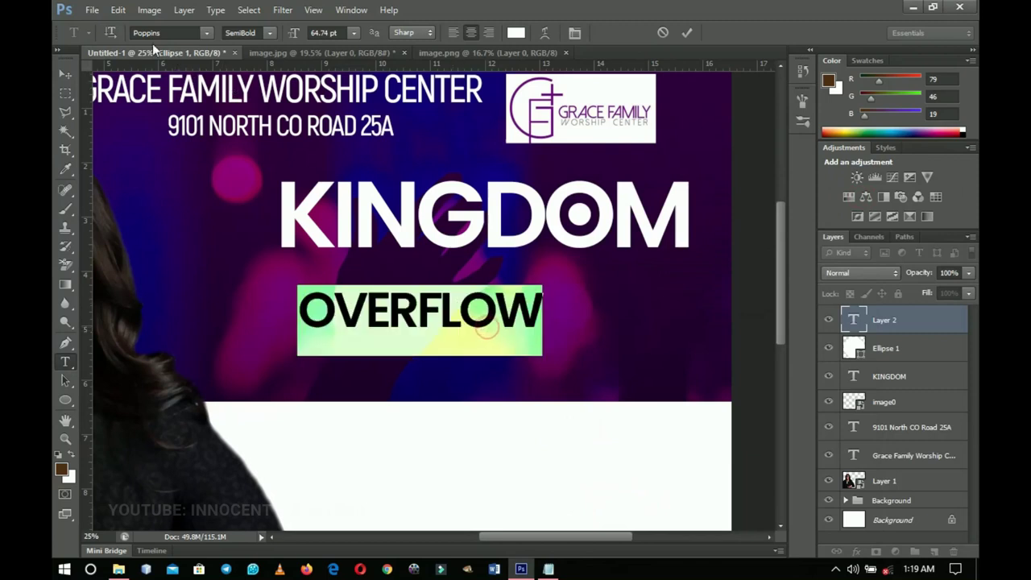
text(Beautiful People...)
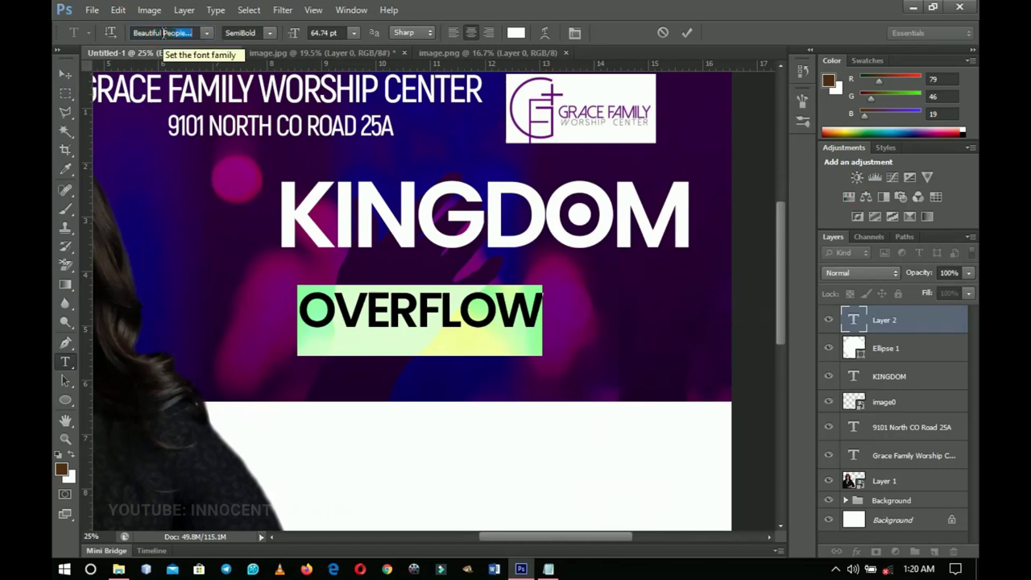
key(Return)
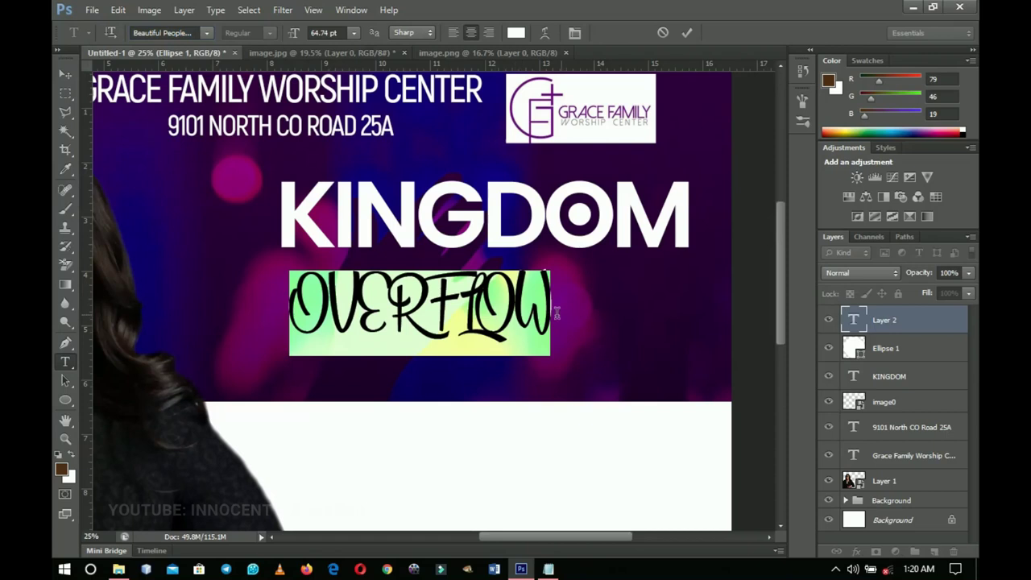
- Turn off All Caps in the Character panel so the text reads Overflow
click(574, 33)
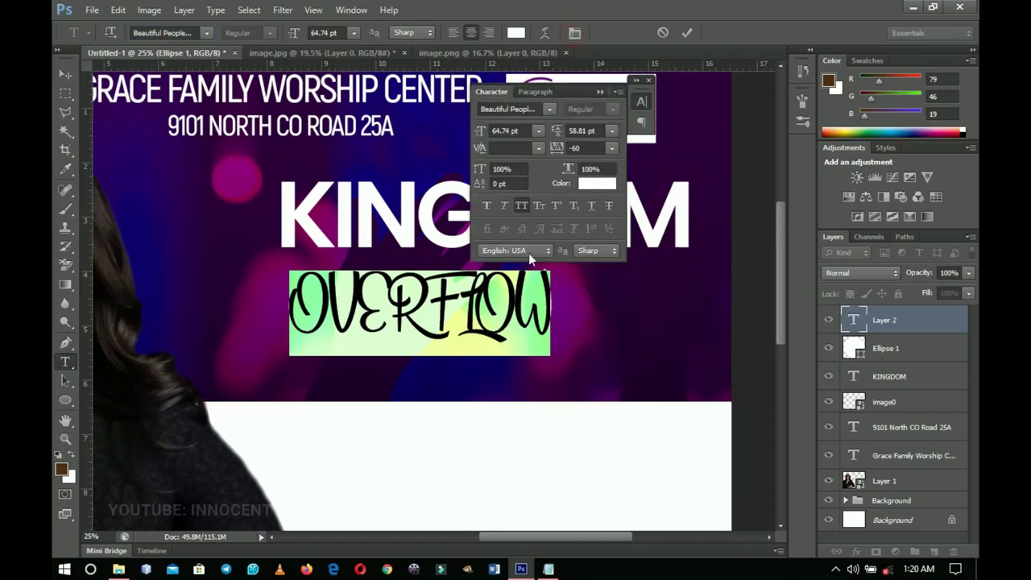
click(522, 205)
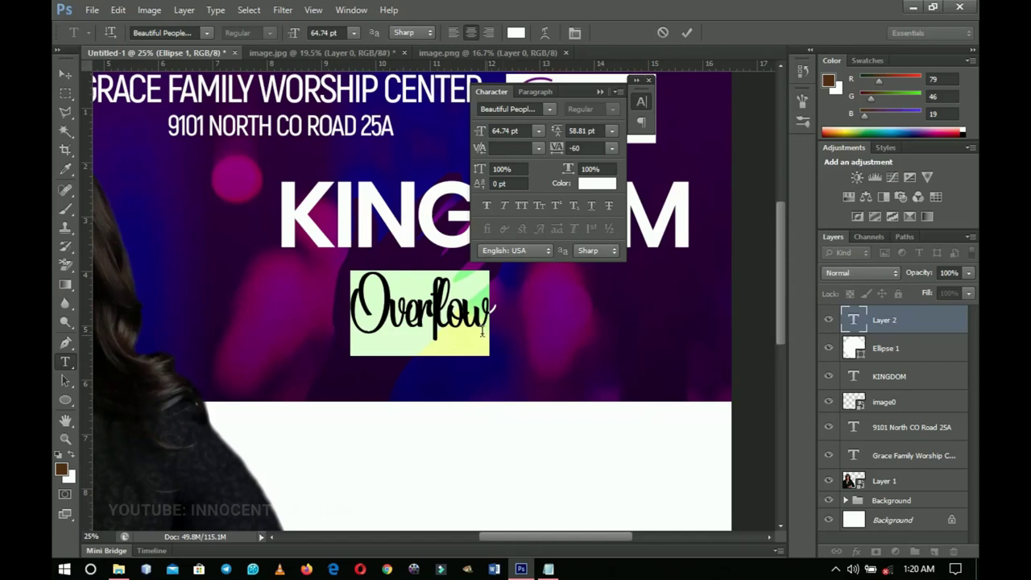
key(ctrl+Return)
- Set Overflow's tracking to 20 and centre it under KINGDOM
click(411, 349)
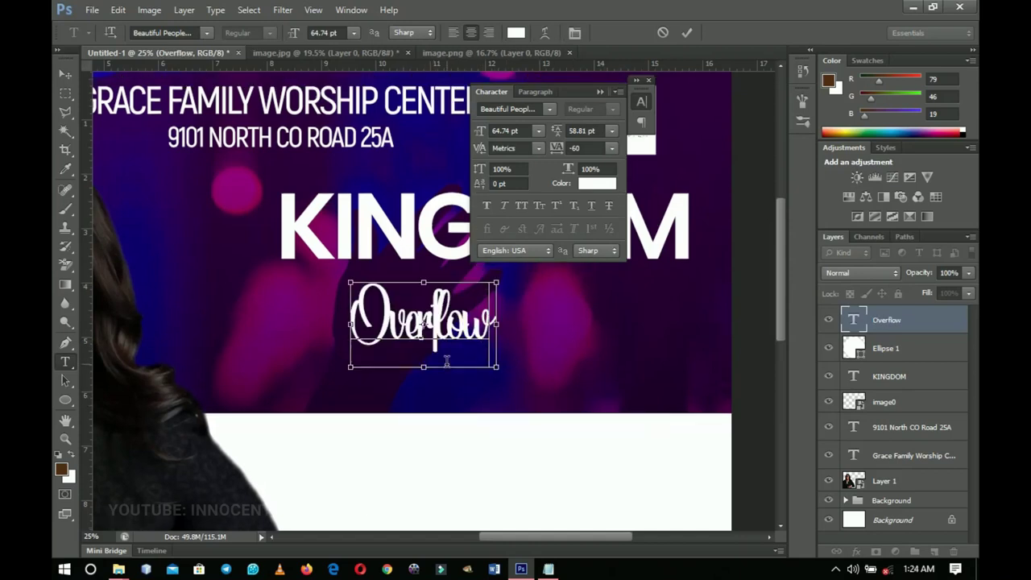
key(ctrl+a)
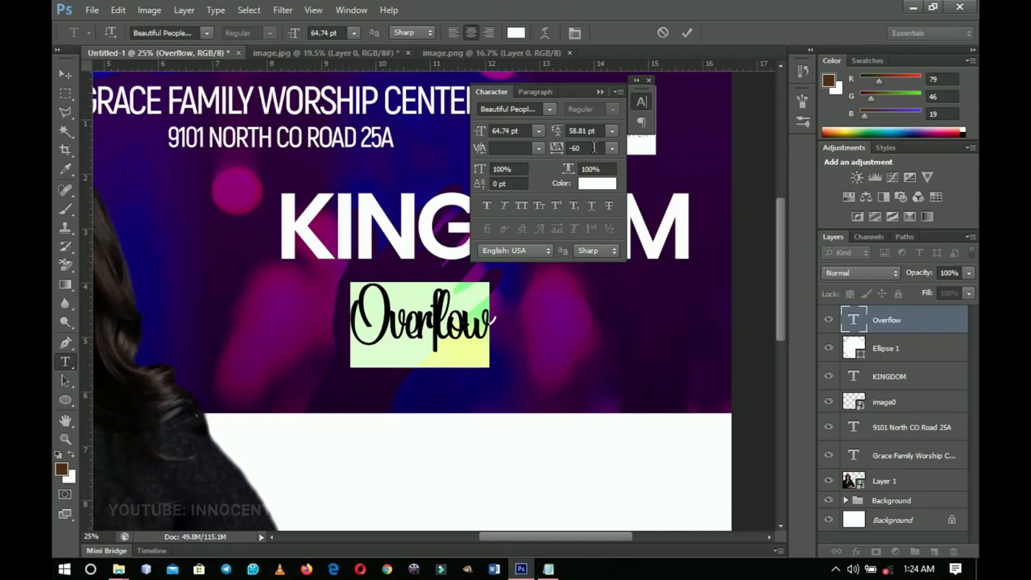
click(593, 147)
text(20)
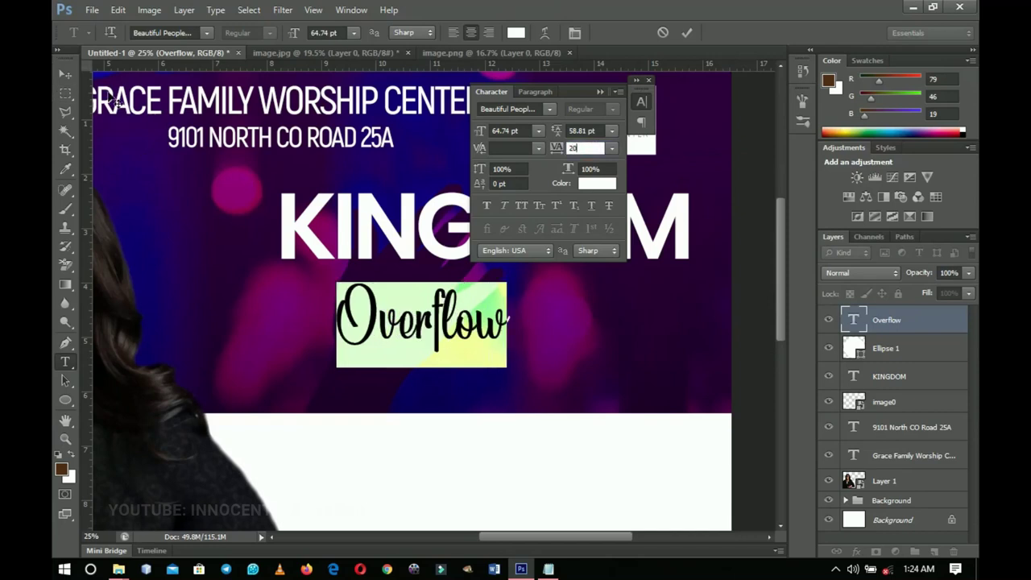
click(70, 75)
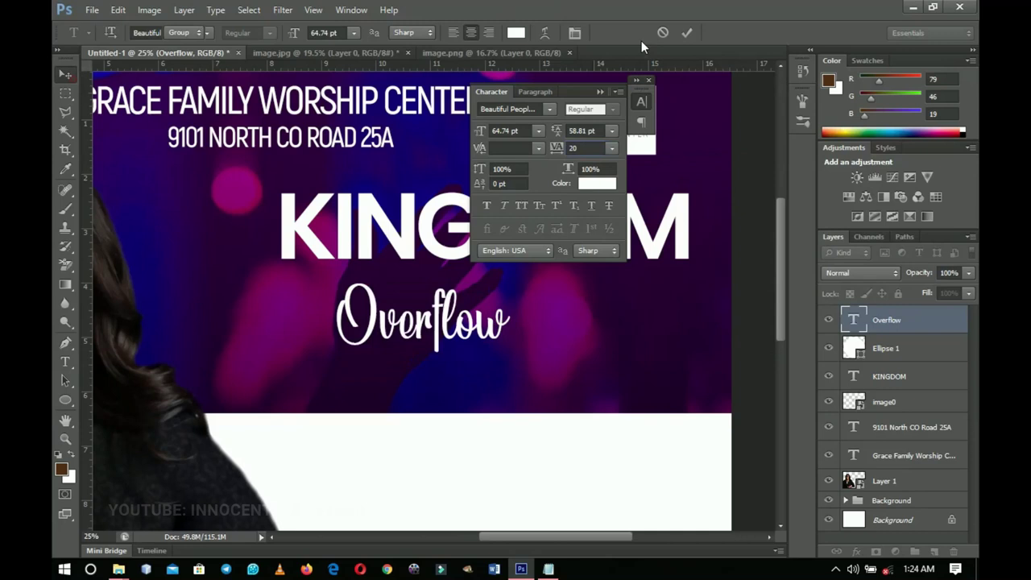
click(649, 80)
drag(544, 318, 567, 312)
- Enlarge Overflow to about 195% and shift it right over KINGDOM
key(ctrl+t)
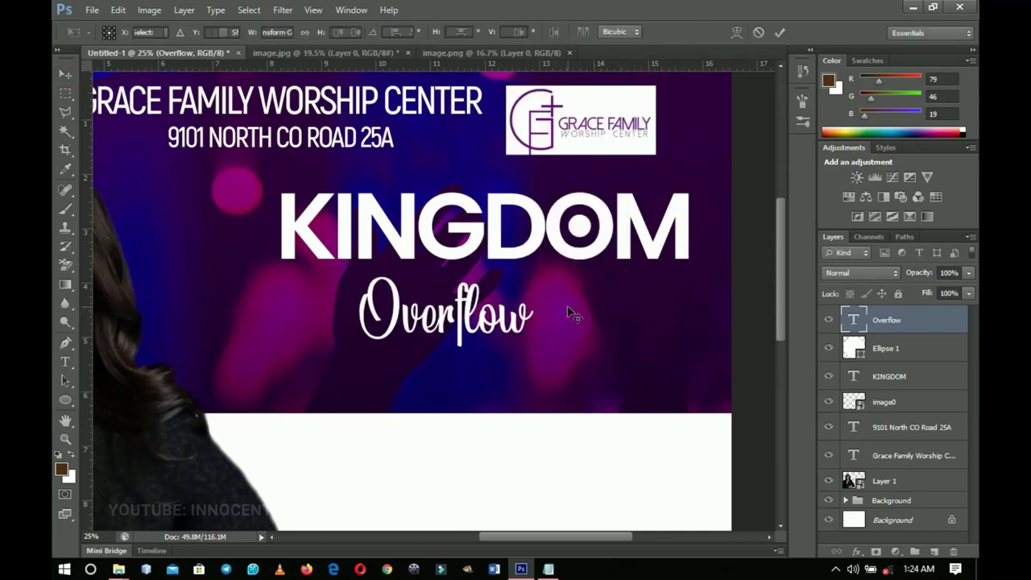
drag(537, 277, 636, 235)
drag(573, 321, 597, 313)
key(Return)
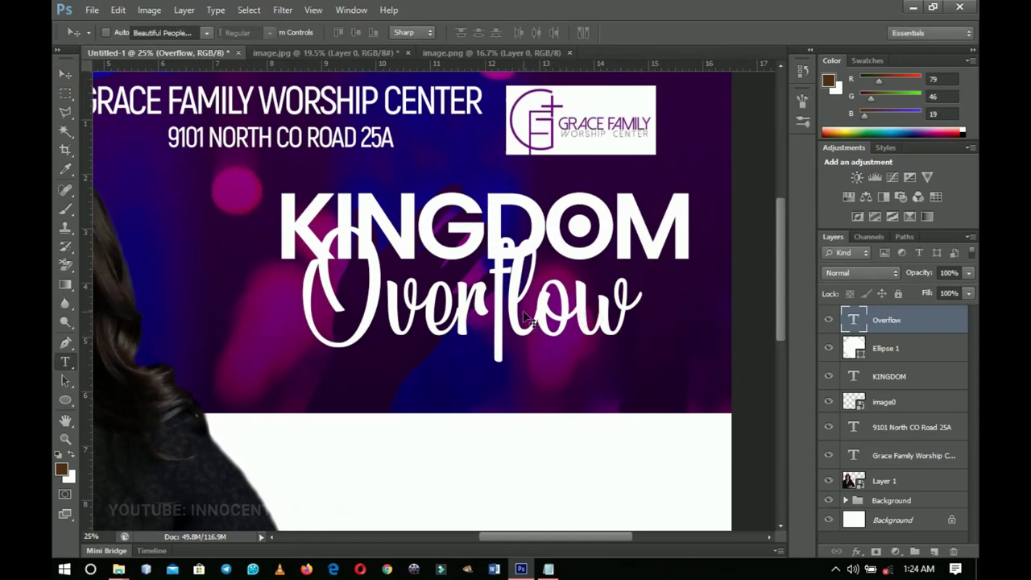
- Set the Overflow text colour to yellow #ffde00
double_click(527, 318)
click(516, 33)
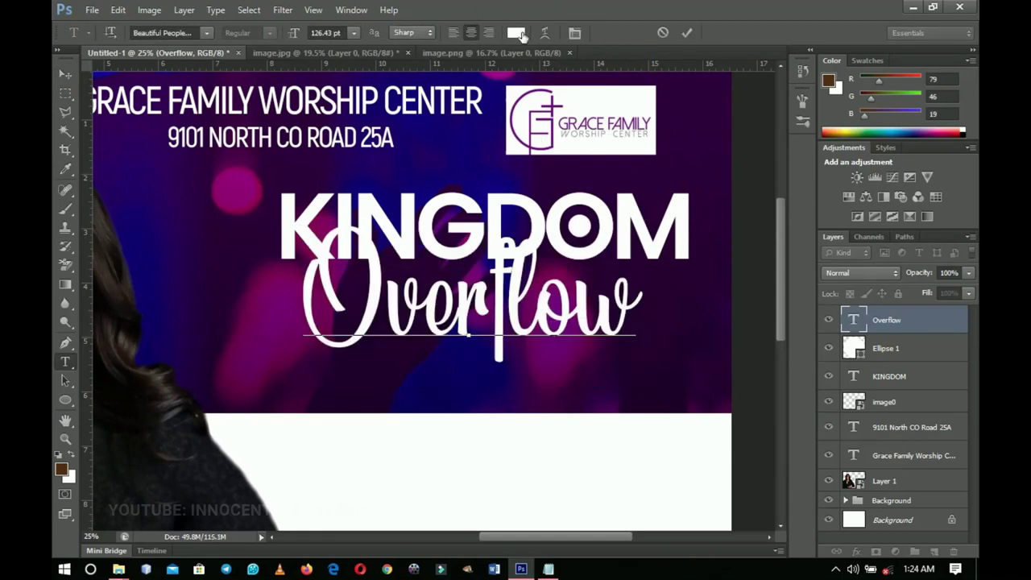
double_click(911, 306)
text(ffde00)
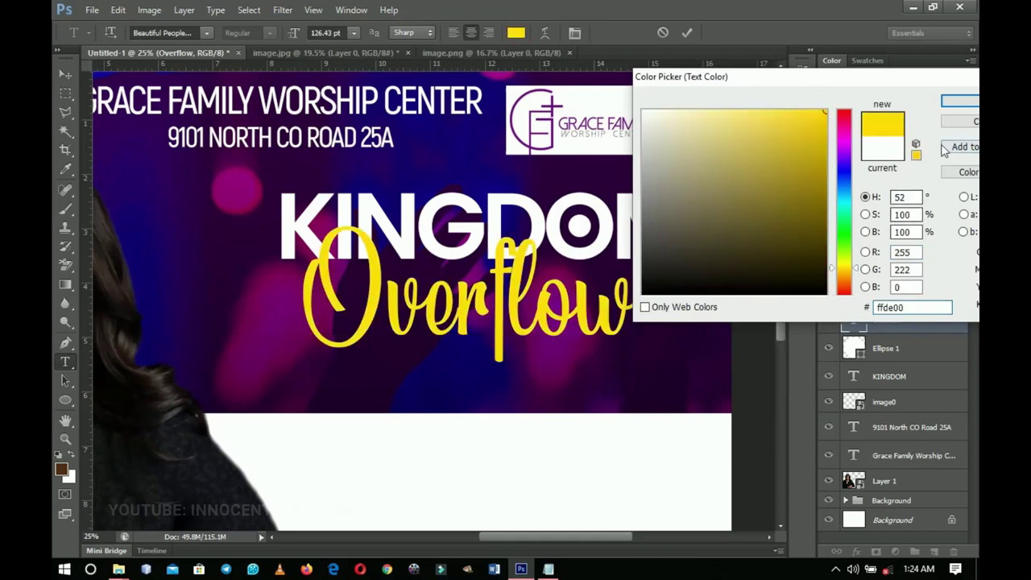
key(ctrl+a)
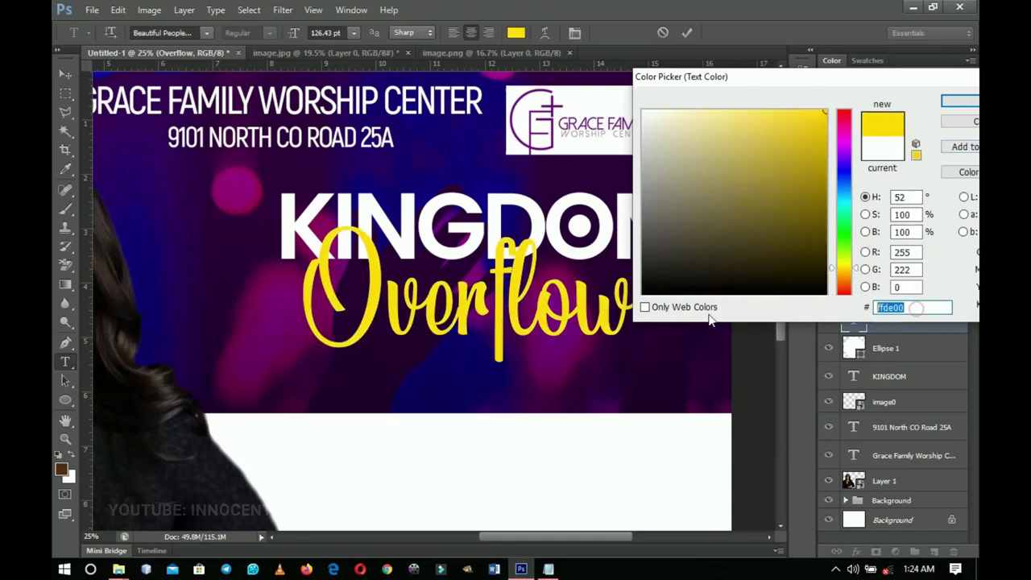
click(958, 101)
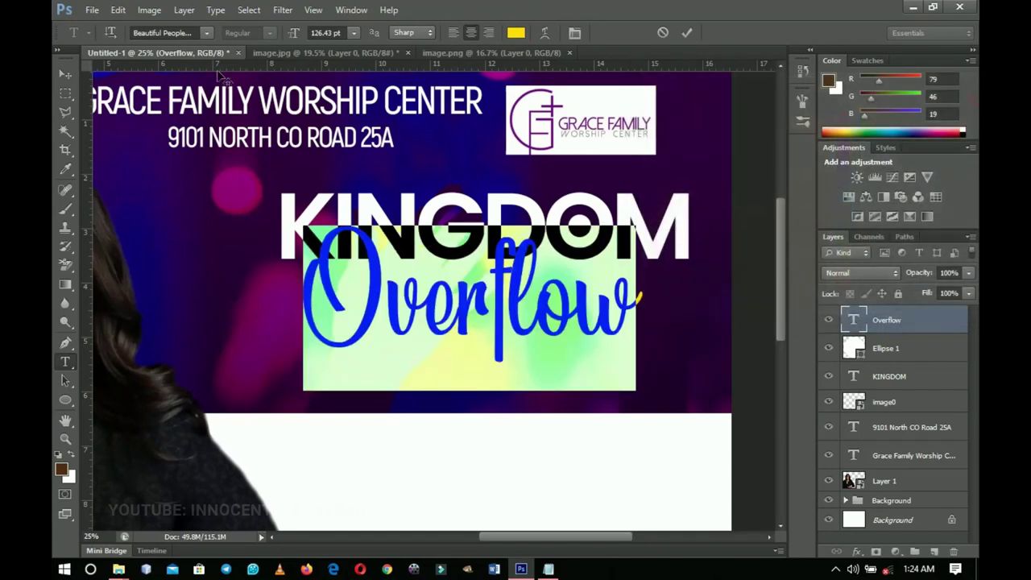
- Commit Overflow and duplicate its text layer
click(66, 74)
scroll(370, 257, right, 5)
scroll(370, 258, down, 1)
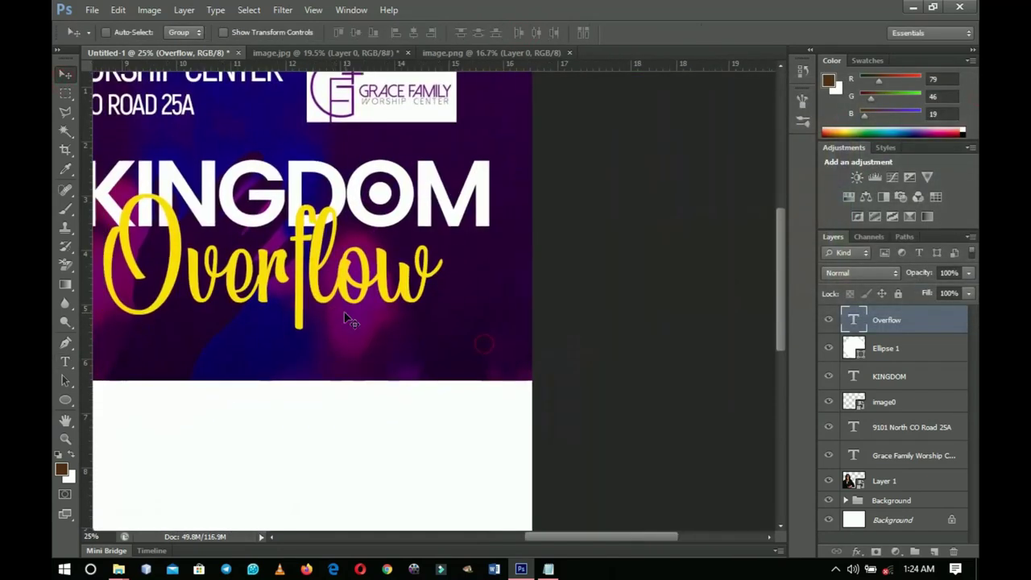
drag(341, 317, 423, 380)
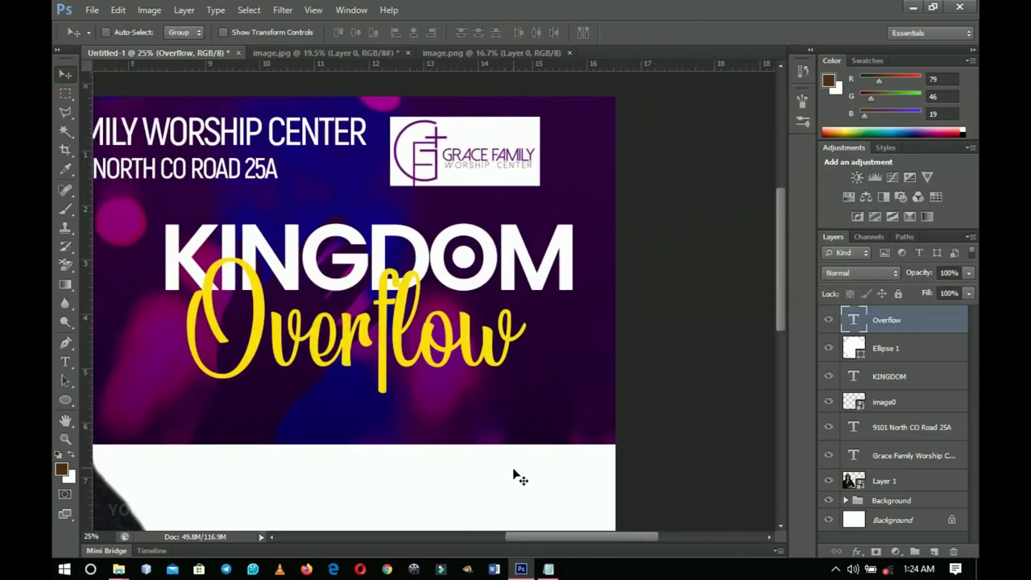
key(ctrl+j)
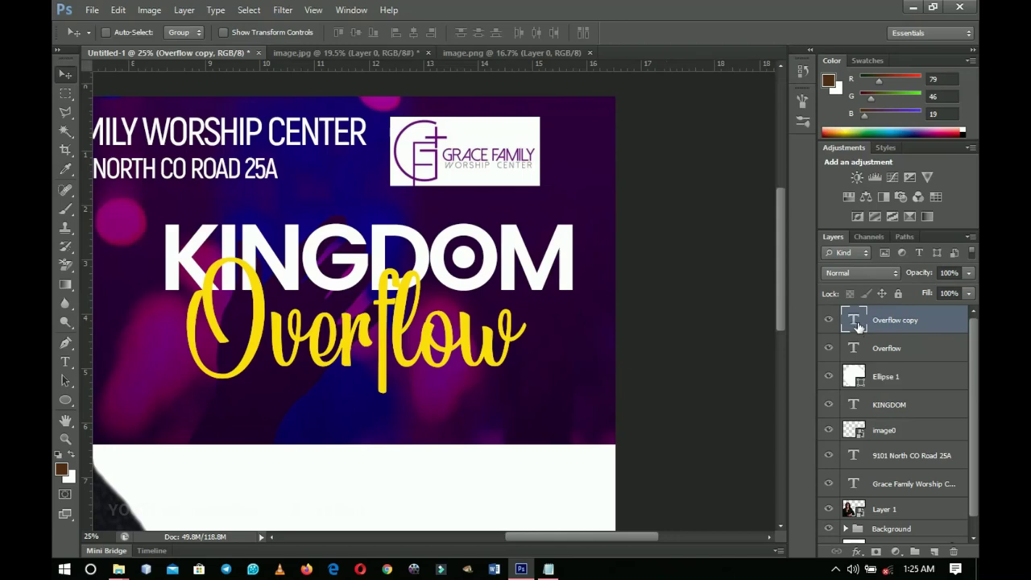
- Change the copy to the text 20 in the Birdman font
double_click(853, 321)
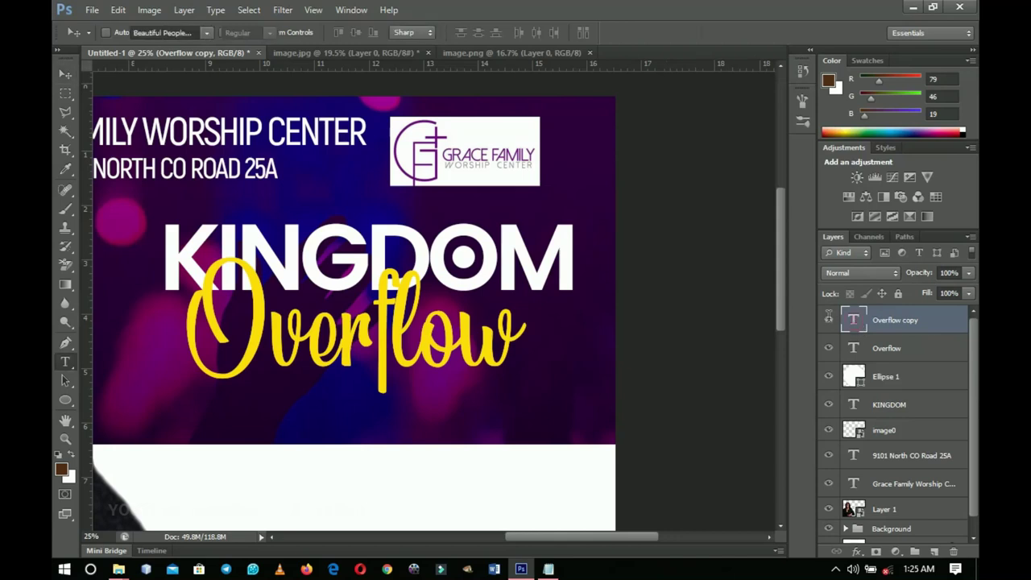
click(163, 32)
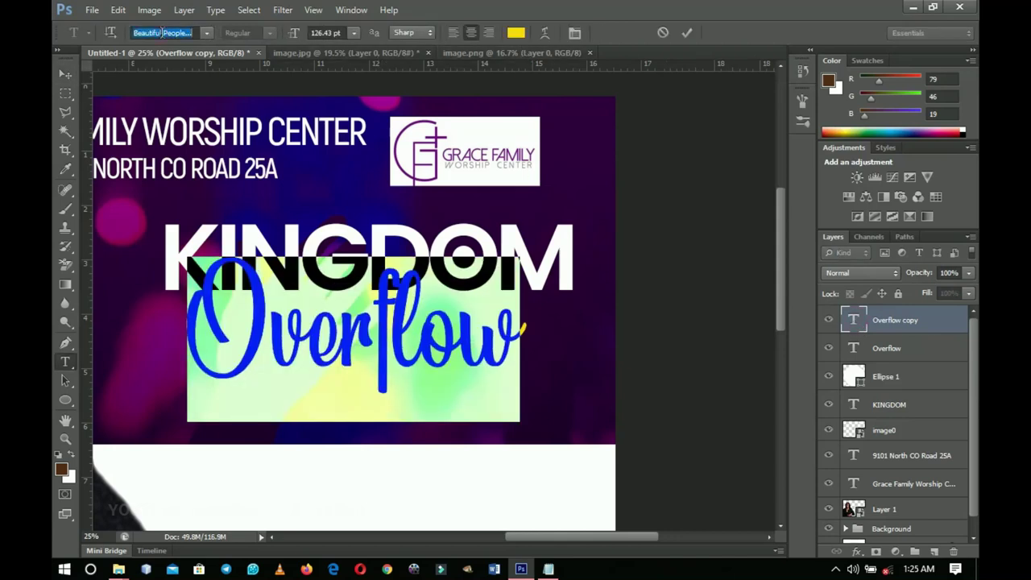
text(Bi)
key(Return)
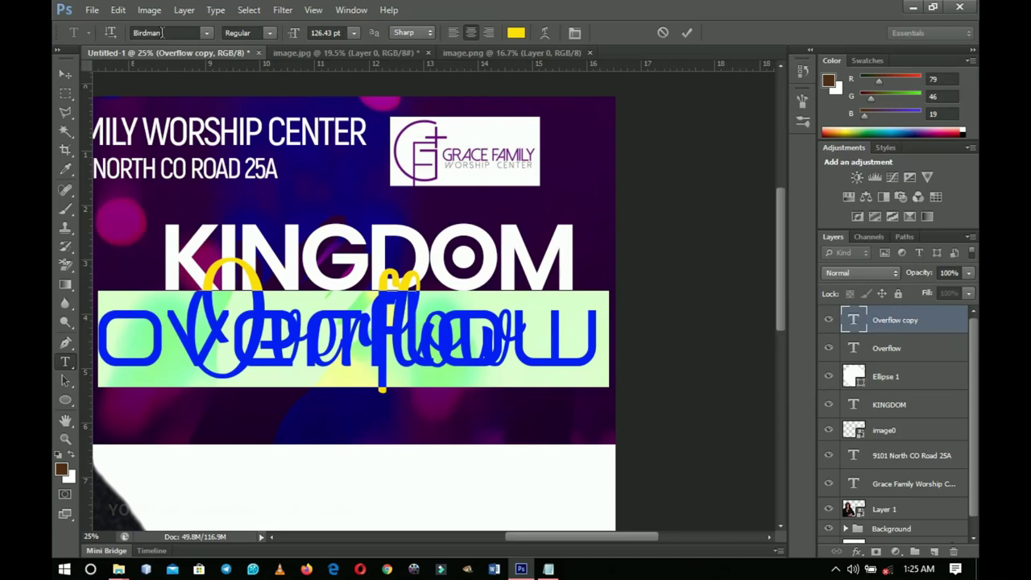
key(ctrl+h)
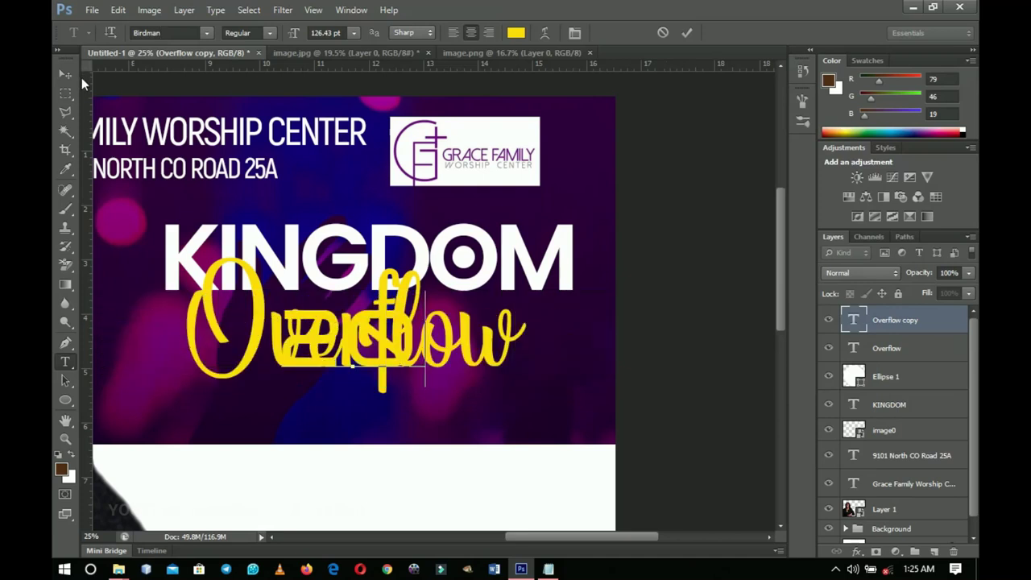
click(65, 75)
- Place the 20 right after Overflow and scale it to about 69%
drag(416, 376, 629, 352)
key(ctrl+t)
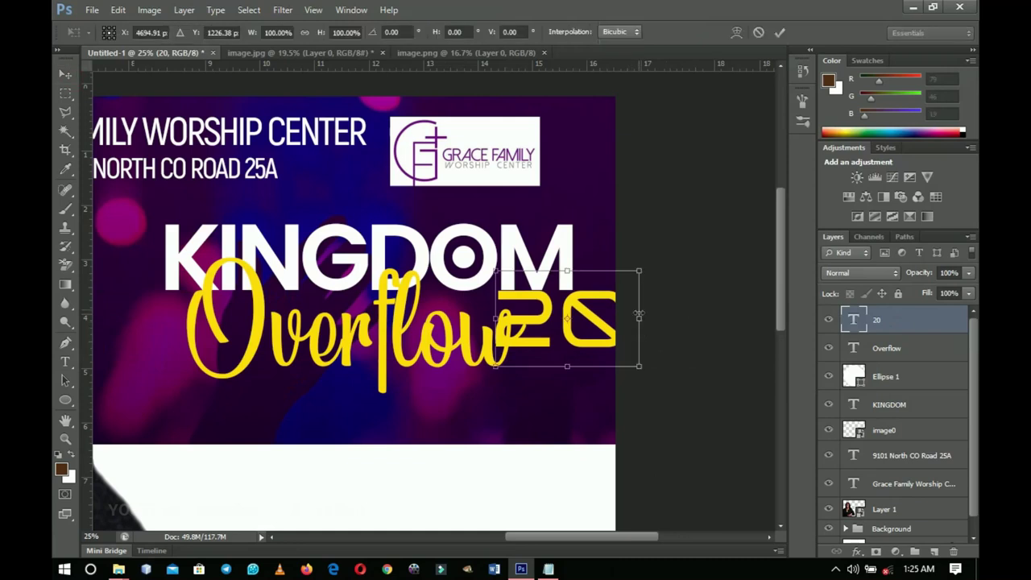
drag(626, 272, 615, 286)
double_click(598, 325)
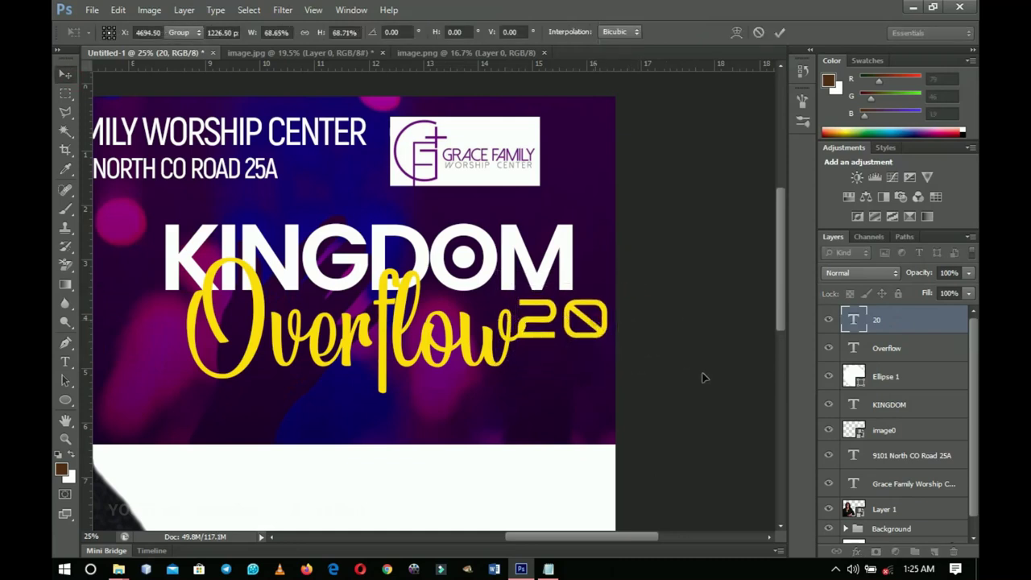
ctrl+click(907, 352)
- Nudge KINGDOM, Overflow and 20 slightly left, then scale the 20 to about 70%
ctrl+click(898, 407)
key(shift+Left)
key(shift+Left)
key(shift+Left)
key(shift+Left)
key(shift+Left)
key(shift+Left)
key(shift+Left)
key(shift+Left)
key(shift+Left)
key(shift+Left)
key(shift+Left)
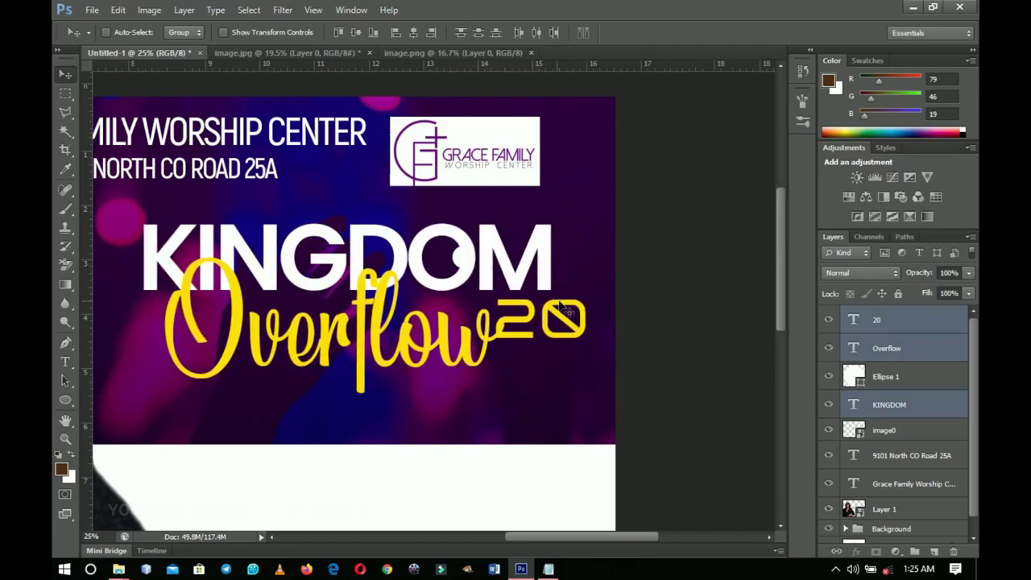
right_click(564, 319)
click(569, 326)
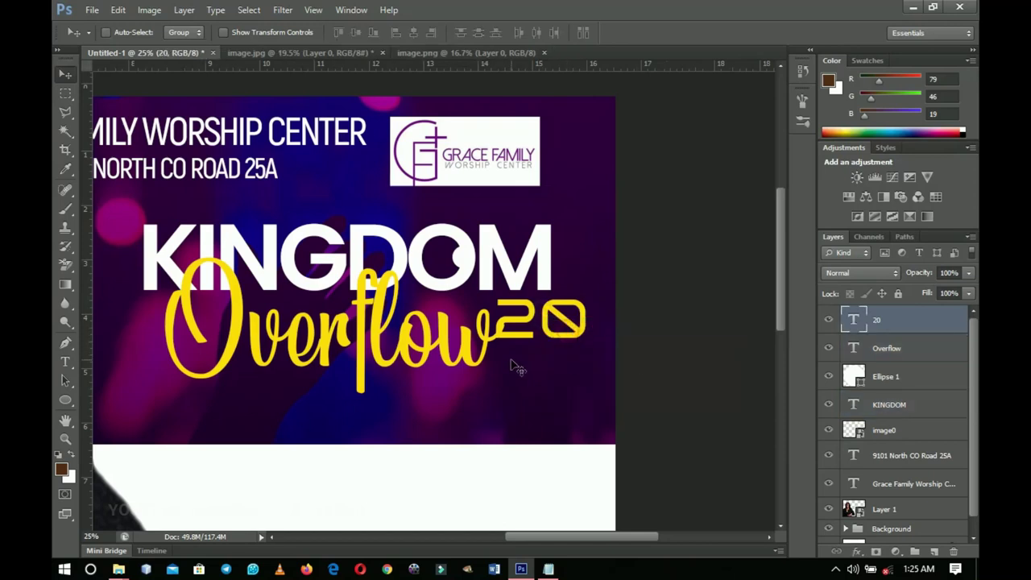
key(ctrl+t)
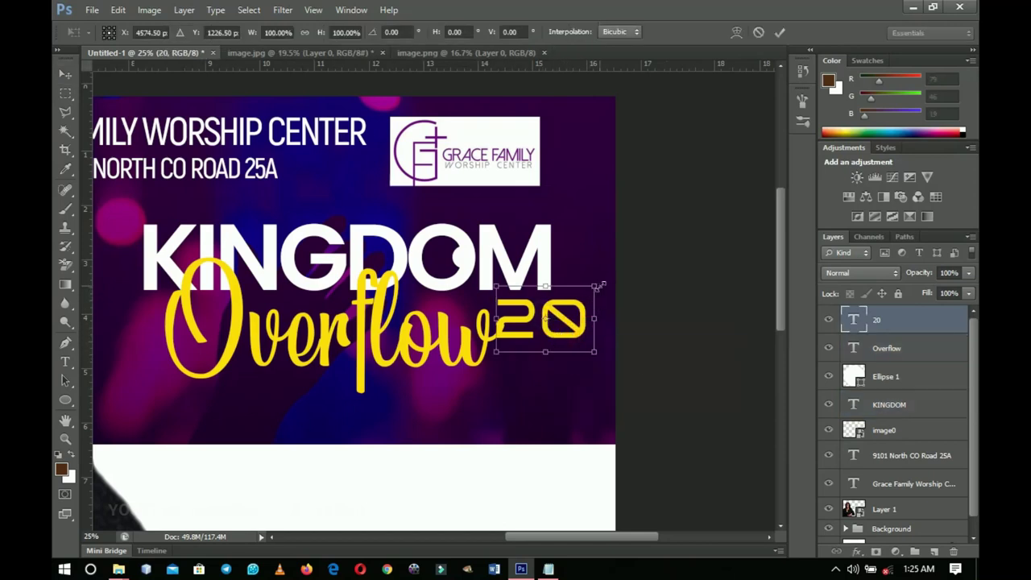
drag(600, 285, 583, 296)
key(Return)
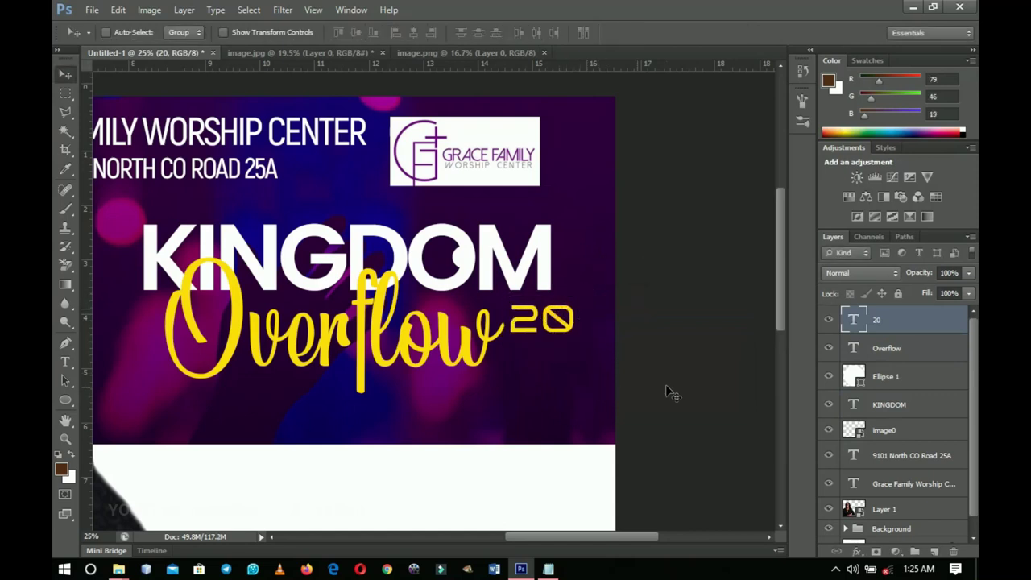
- Duplicate the 20 and place the copy directly beneath the original
key(ctrl+j)
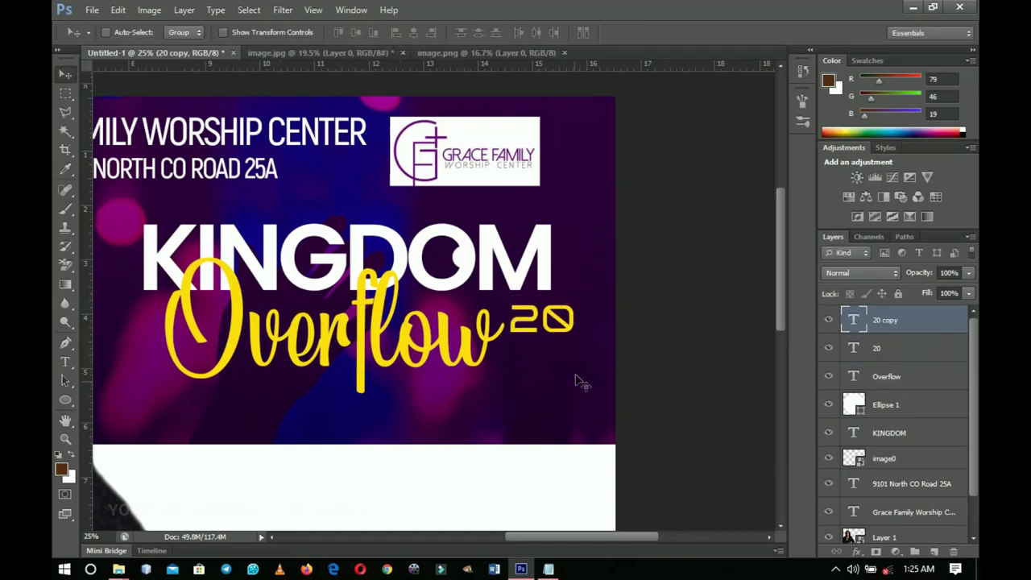
drag(555, 331, 552, 364)
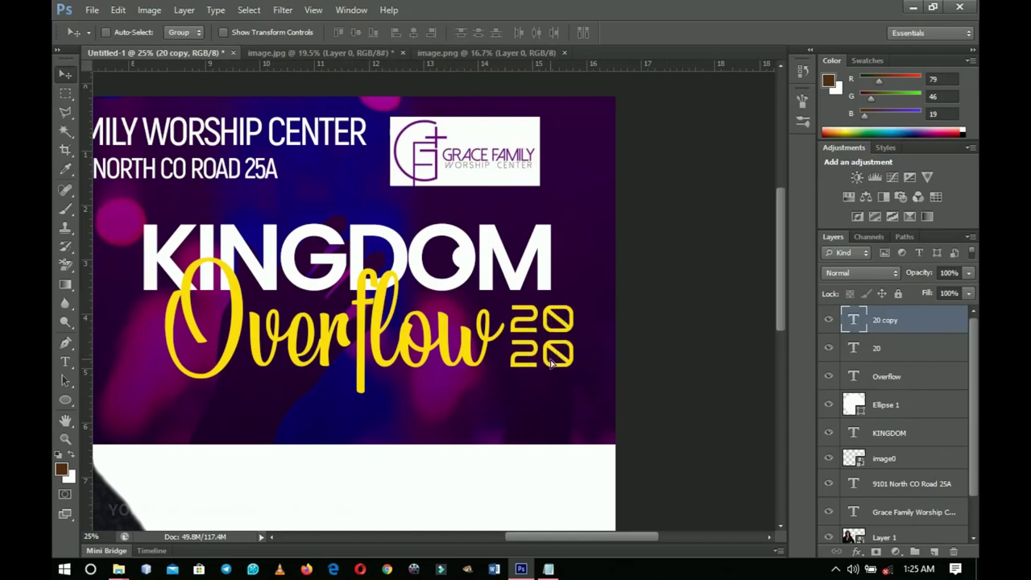
scroll(552, 364, down, 1)
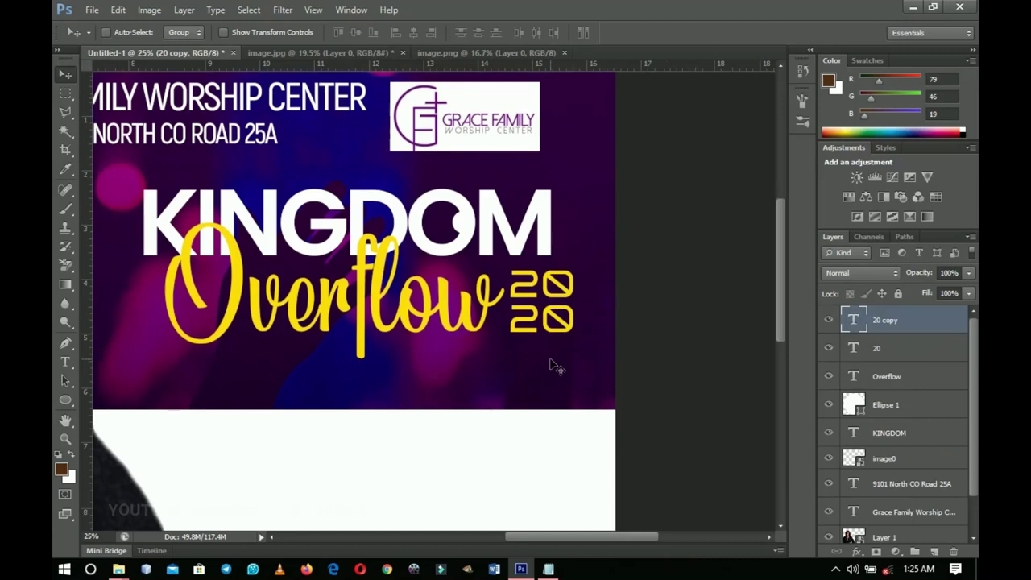
scroll(545, 363, left, 2)
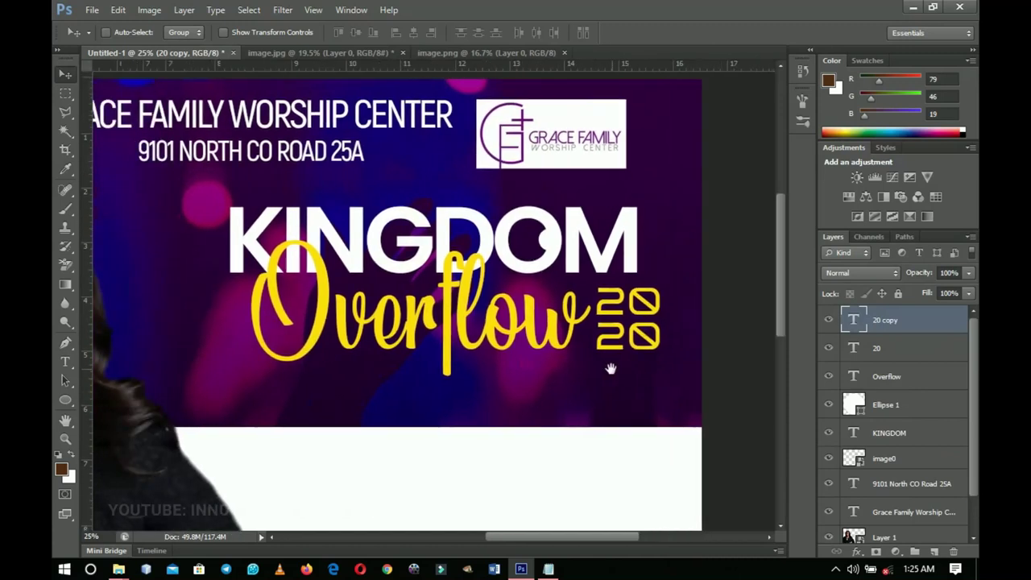
- Nudge Overflow and the stacked 2020 left, and centre the Ellipse 1 dot in KINGDOM's O
shift+click(894, 381)
key(shift+Left)
key(shift+Left)
key(shift+Left)
key(shift+Left)
key(shift+Left)
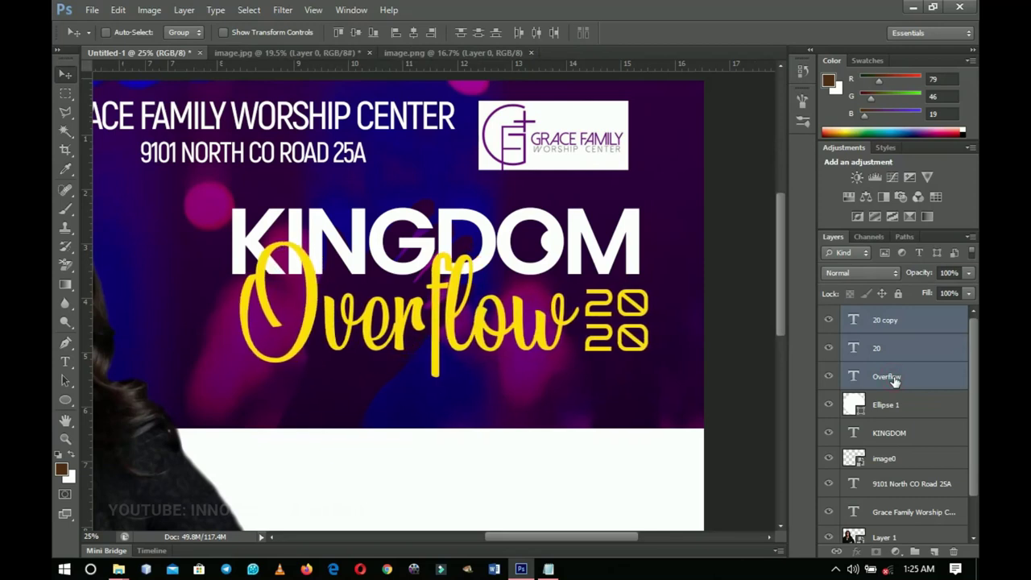
click(894, 377)
click(916, 410)
key(shift+Left)
key(shift+Left)
key(shift+Left)
key(shift+Left)
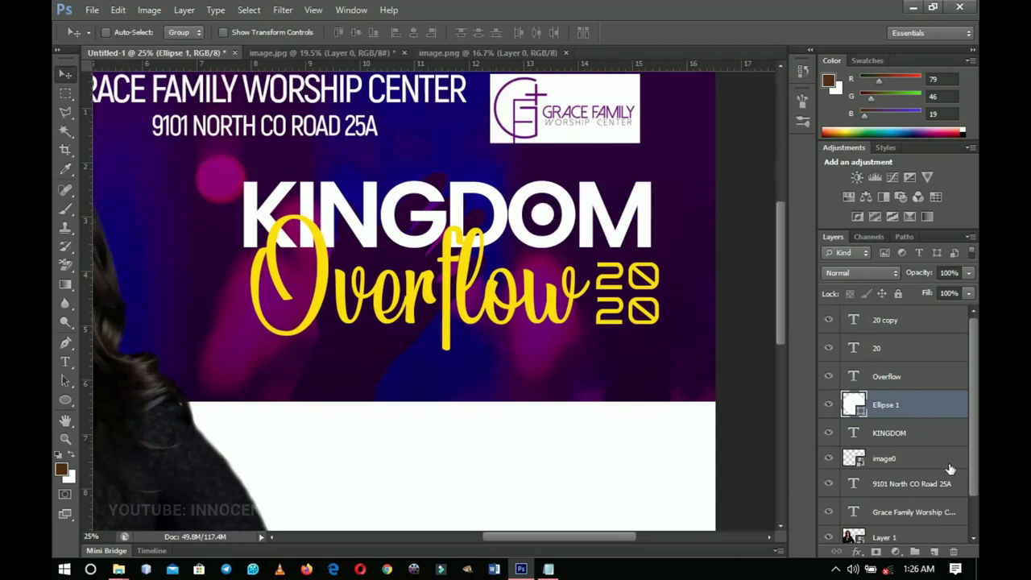
- Group the Grace Family Worship Center title, address and logo layers as 'Heading'
scroll(900, 435, down, 1)
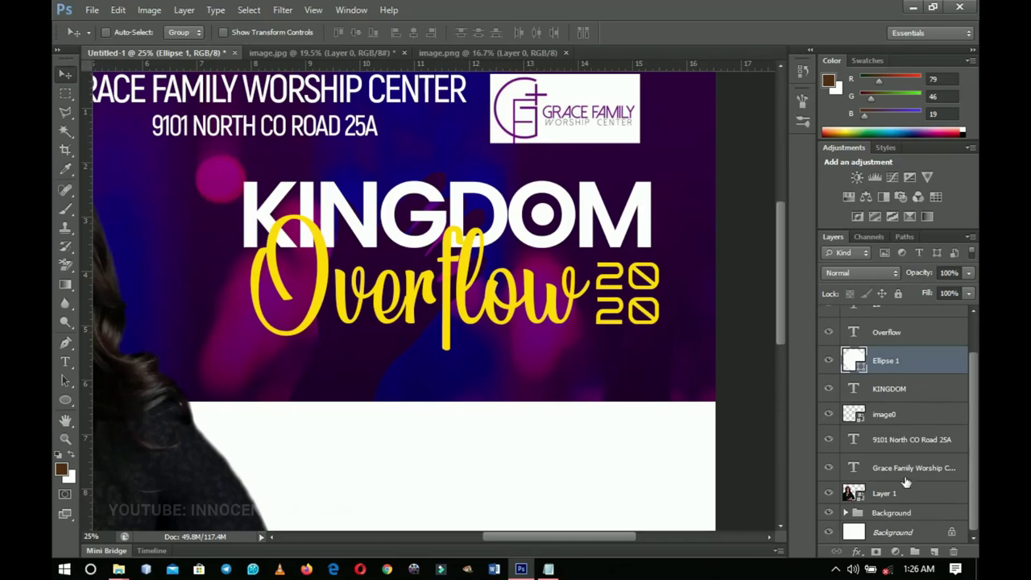
click(905, 469)
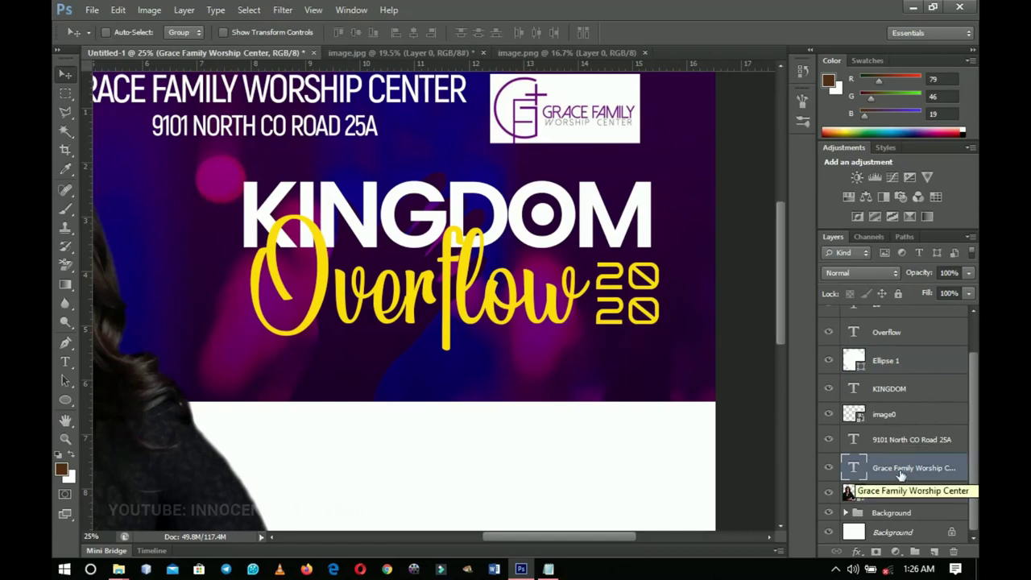
shift+click(894, 417)
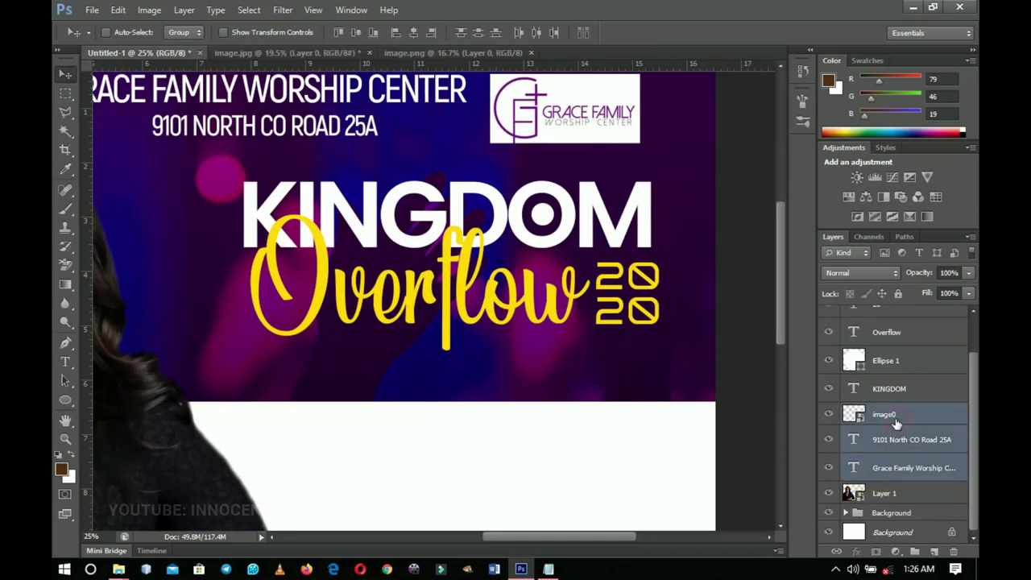
key(ctrl+g)
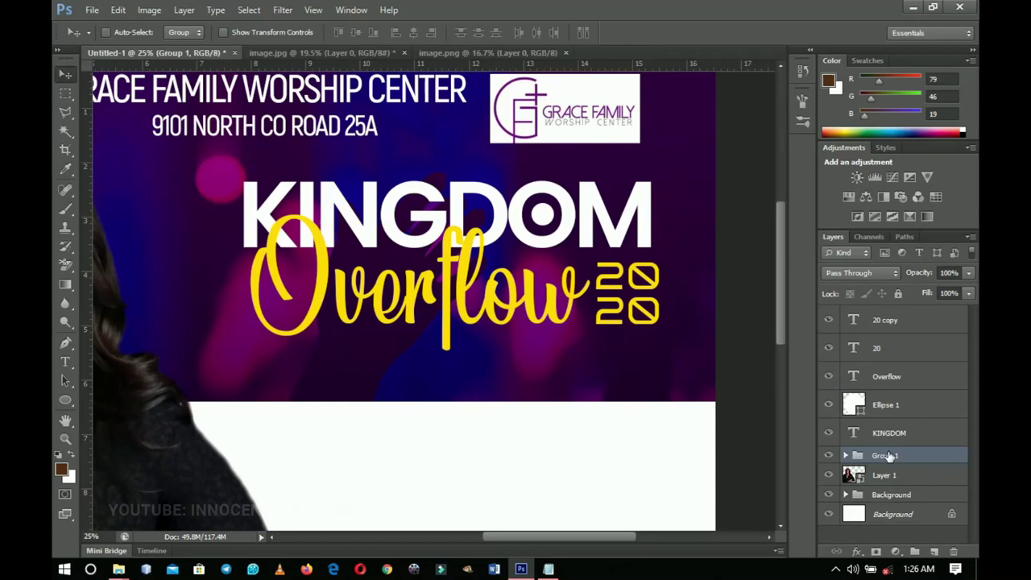
double_click(888, 456)
text(He)
key(Return)
- Toggle the Heading group's visibility off and on to check its contents
drag(377, 227, 451, 336)
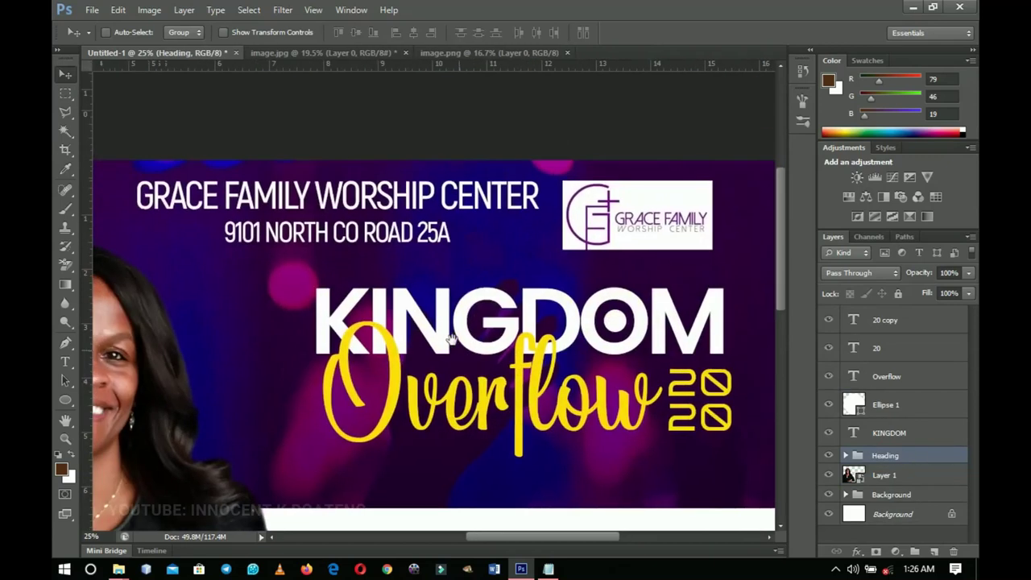
click(829, 456)
click(829, 455)
drag(638, 444, 577, 380)
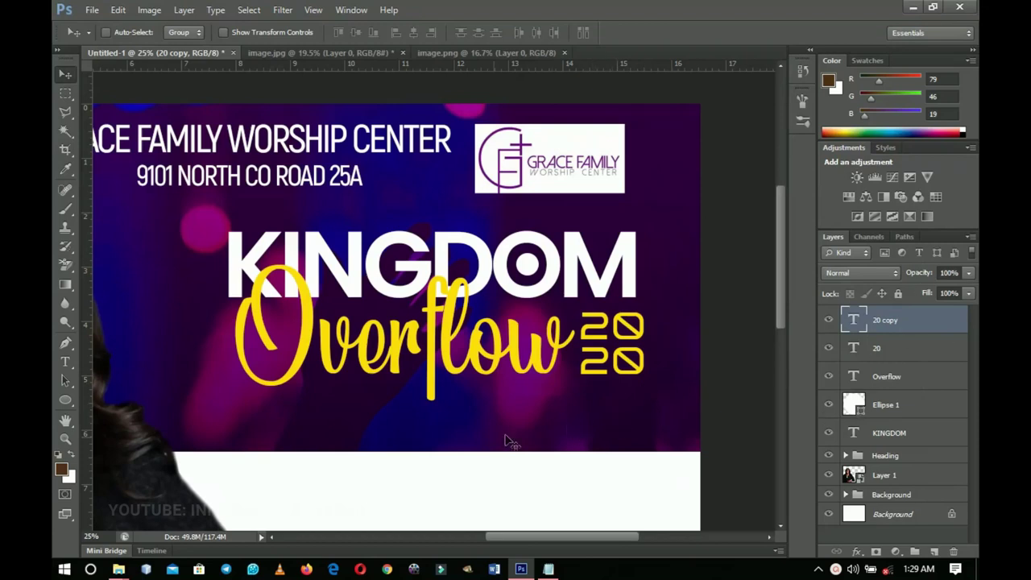
- Draw a rectangle just below the title and give it a white fill
drag(511, 439, 520, 331)
drag(73, 402, 113, 397)
drag(354, 292, 663, 333)
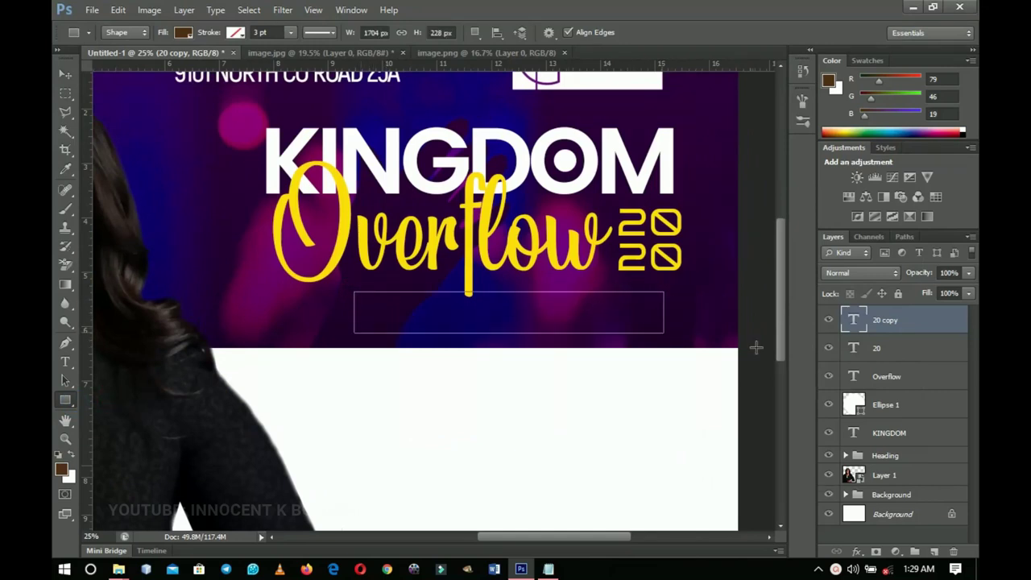
double_click(847, 320)
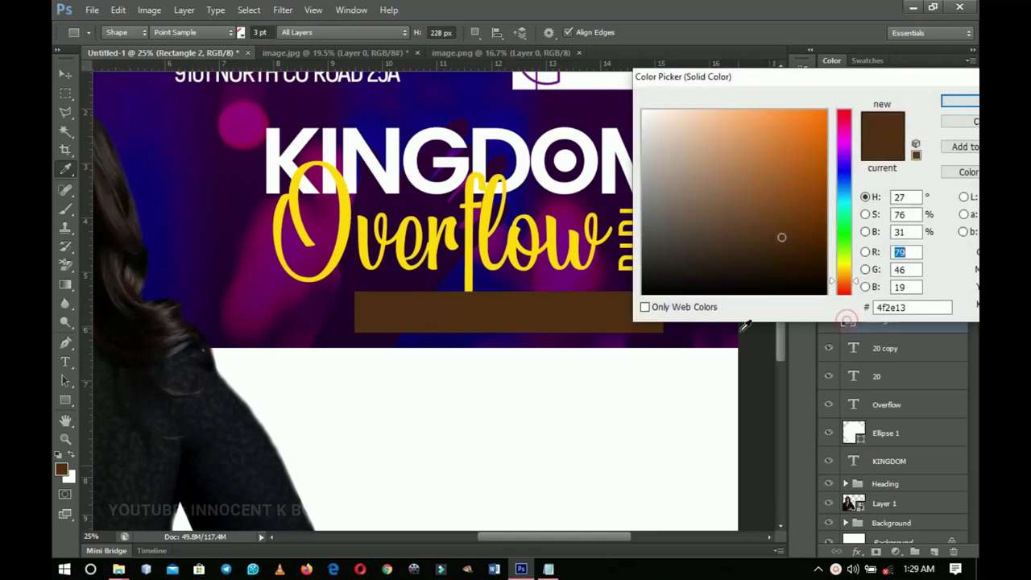
click(643, 111)
click(970, 106)
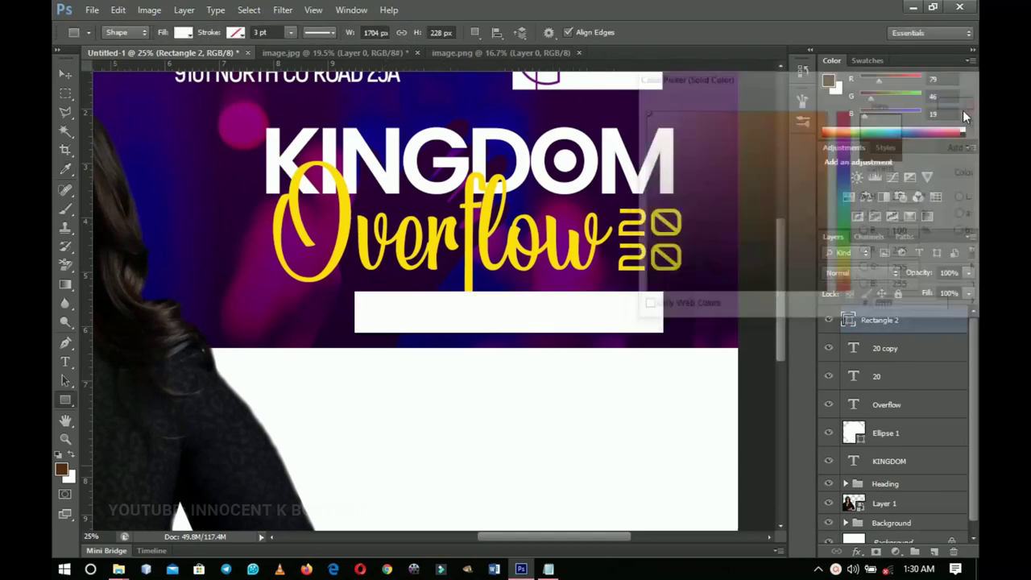
- Shrink the white bar around its centre and nudge it slightly left and down
key(v)
key(ctrl+t)
drag(667, 293, 641, 295)
double_click(612, 314)
drag(600, 323, 631, 317)
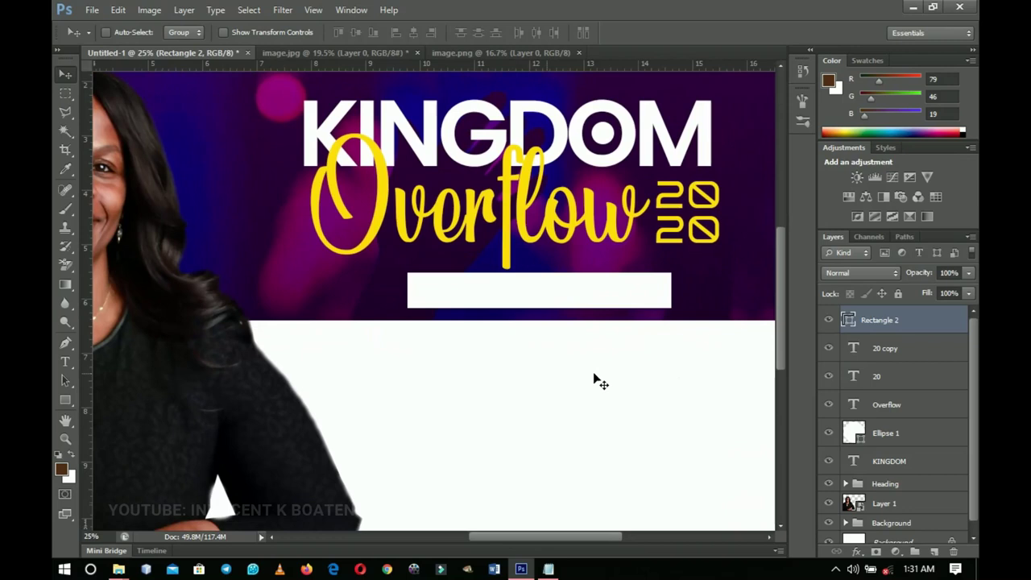
- Create a text layer reading 'A NIGHT OF WORSHIP', pasted from the notes
key(t)
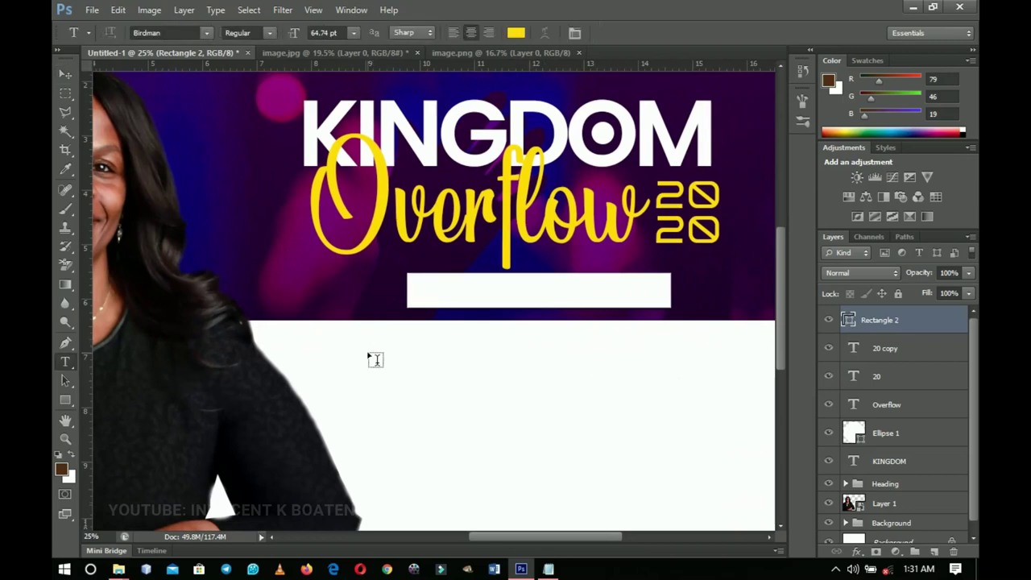
click(366, 353)
text(a)
double_click(363, 344)
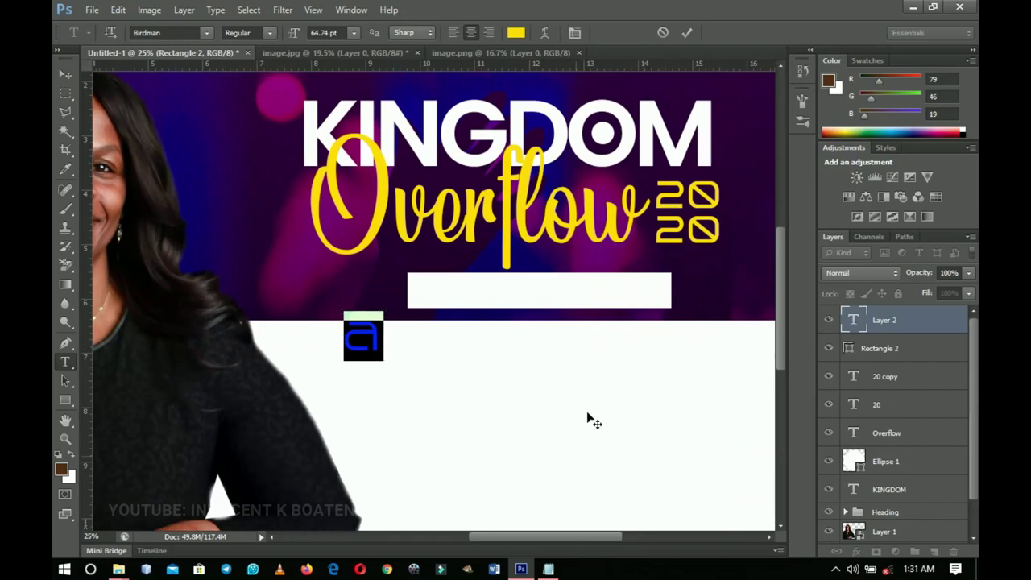
click(549, 569)
drag(658, 386, 538, 384)
key(ctrl+c)
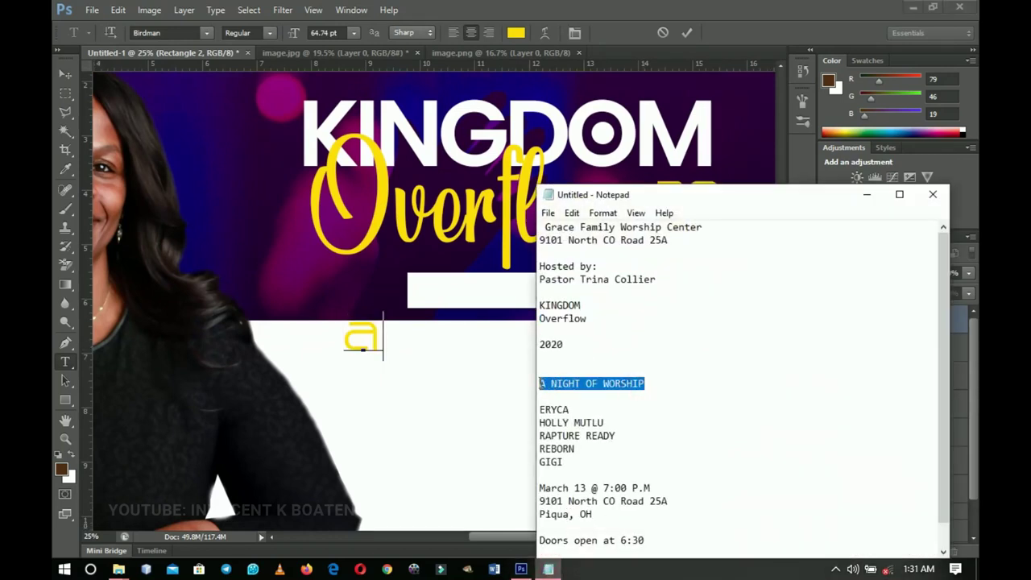
click(867, 194)
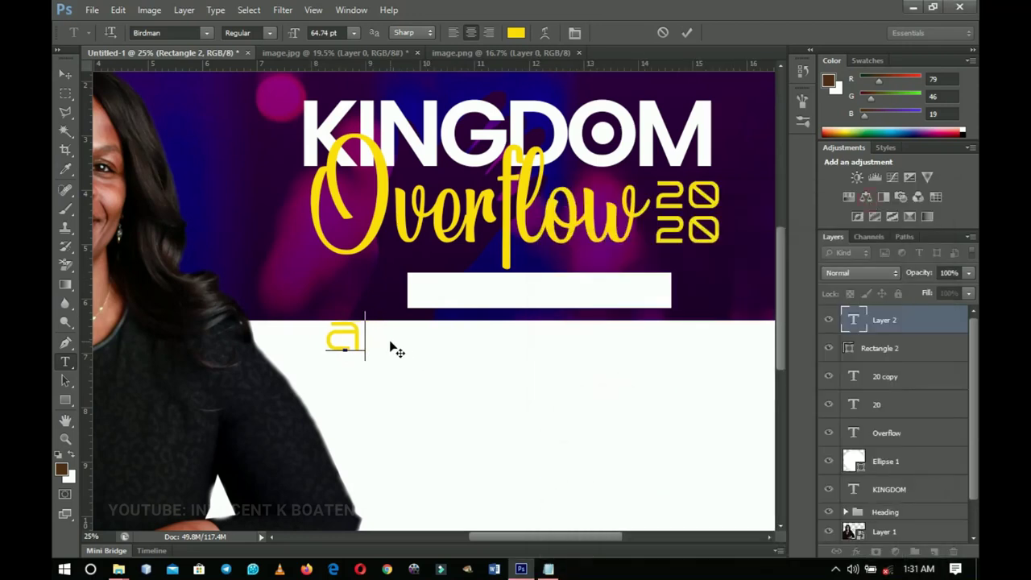
key(ctrl+a)
key(ctrl+v)
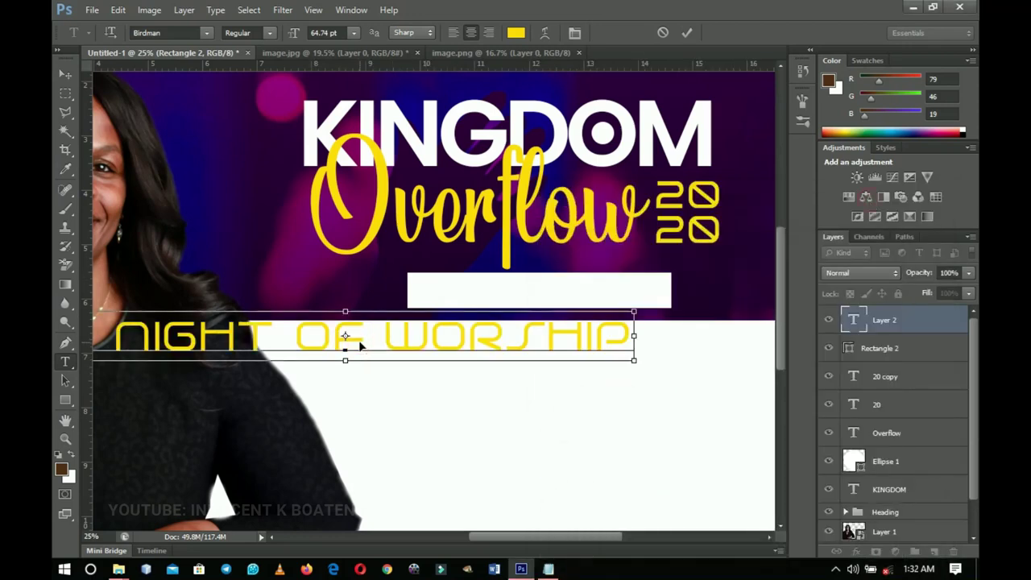
- Set the text's font to Poppins SemiBold
key(ctrl+a)
click(178, 33)
text(Poppins)
key(Return)
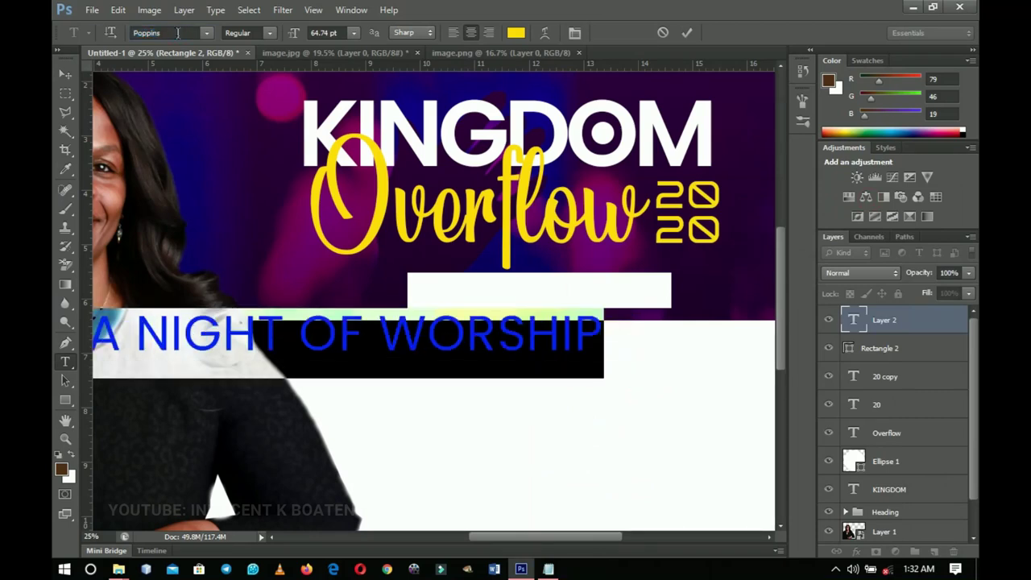
click(269, 33)
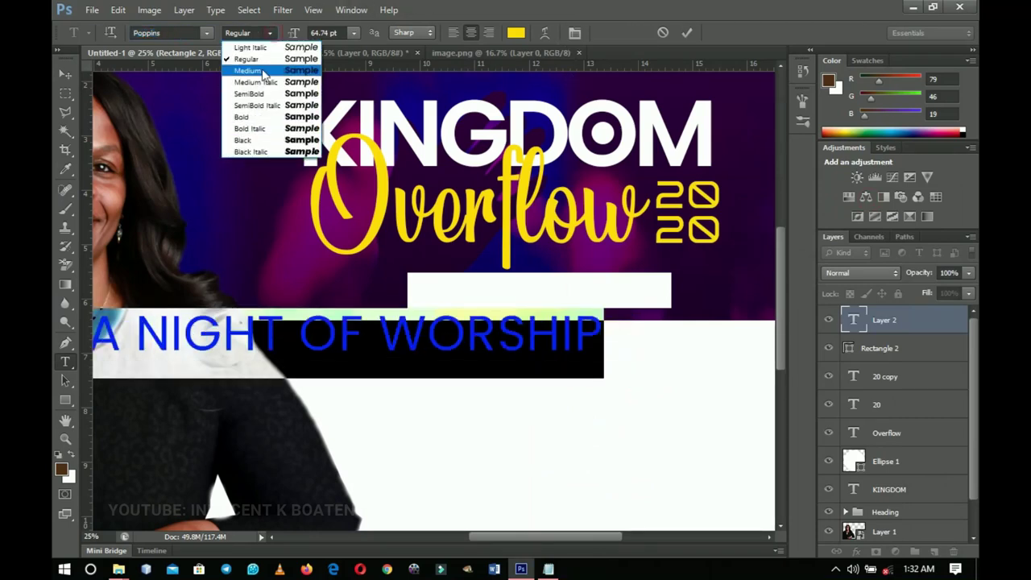
click(249, 94)
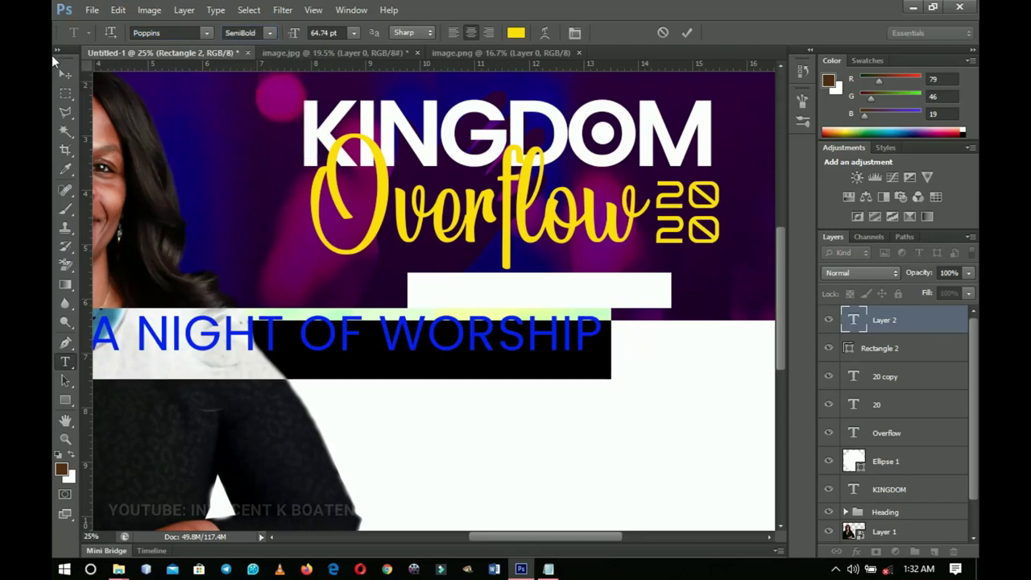
key(ctrl+h)
click(66, 74)
- Scale the text to about 48% and move it onto the white bar
key(ctrl+t)
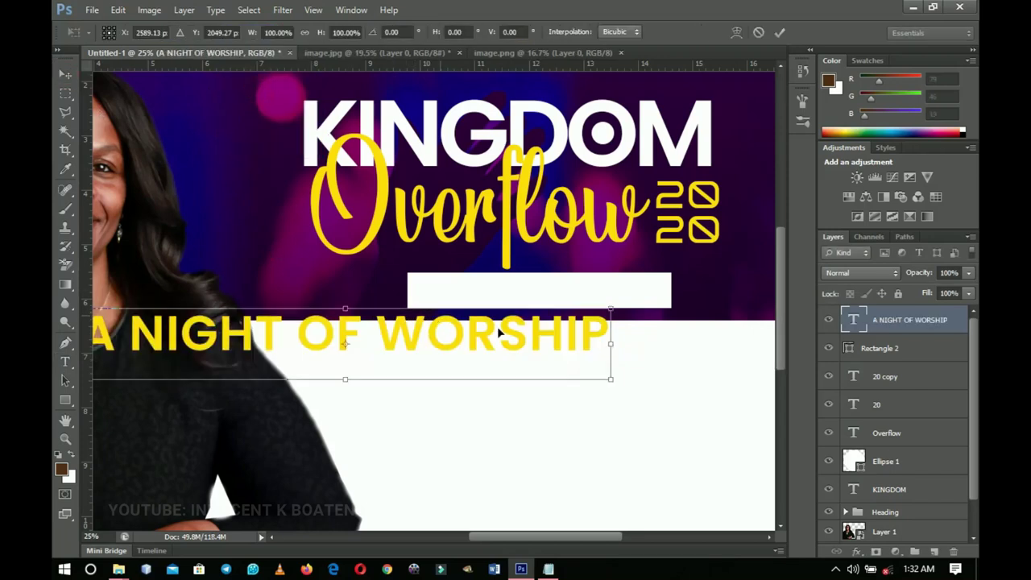
drag(604, 311, 474, 326)
drag(400, 349, 596, 299)
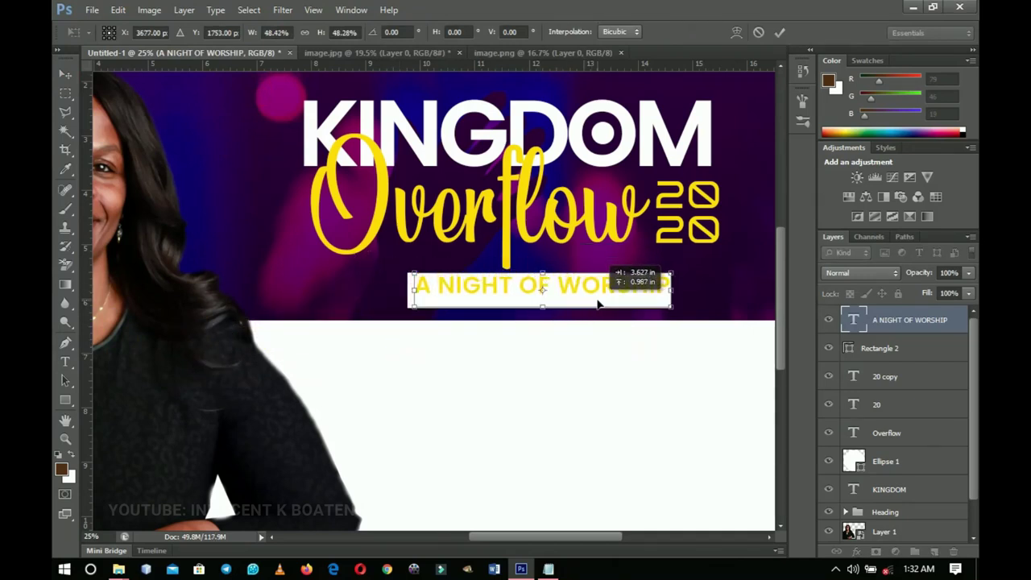
key(Return)
- Colour the text dark purple, sampled from the flyer background
triple_click(601, 292)
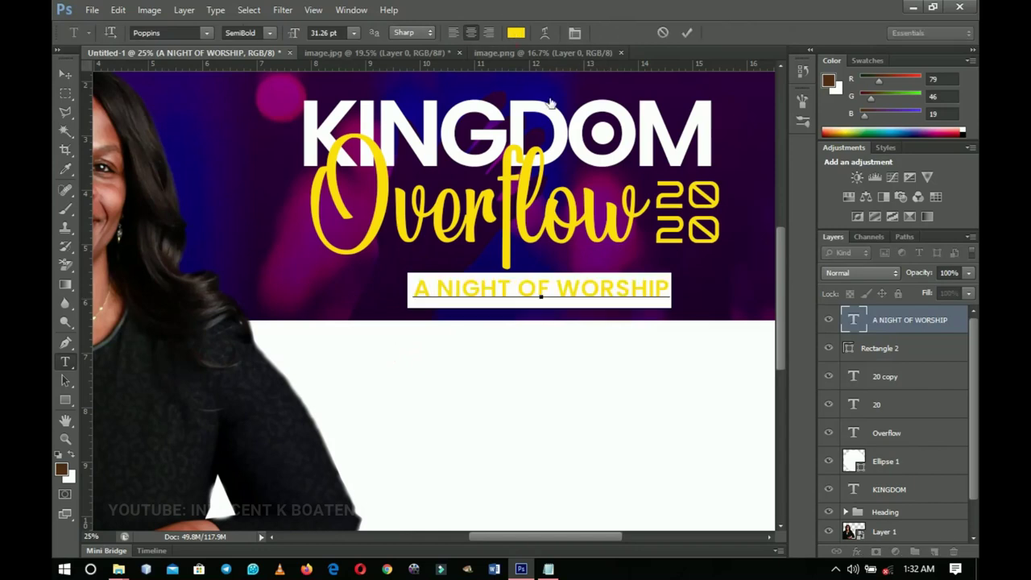
click(516, 32)
drag(742, 93, 858, 62)
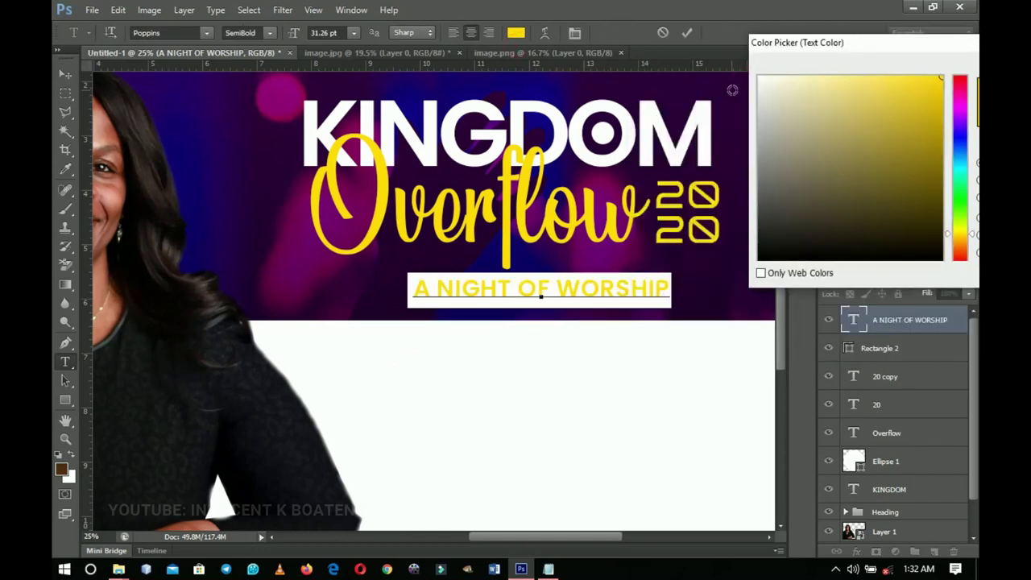
click(730, 105)
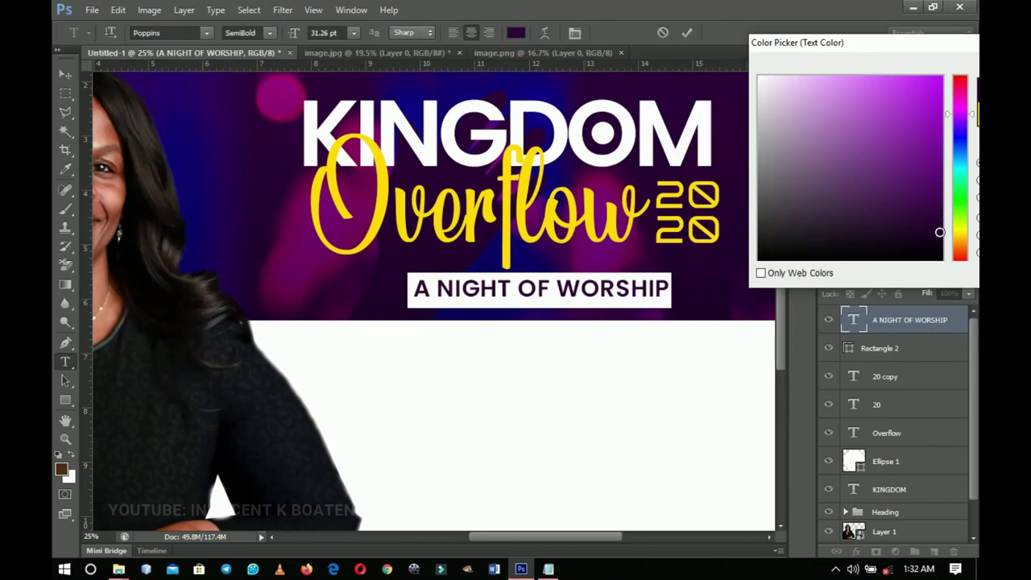
drag(966, 46, 892, 70)
key(Return)
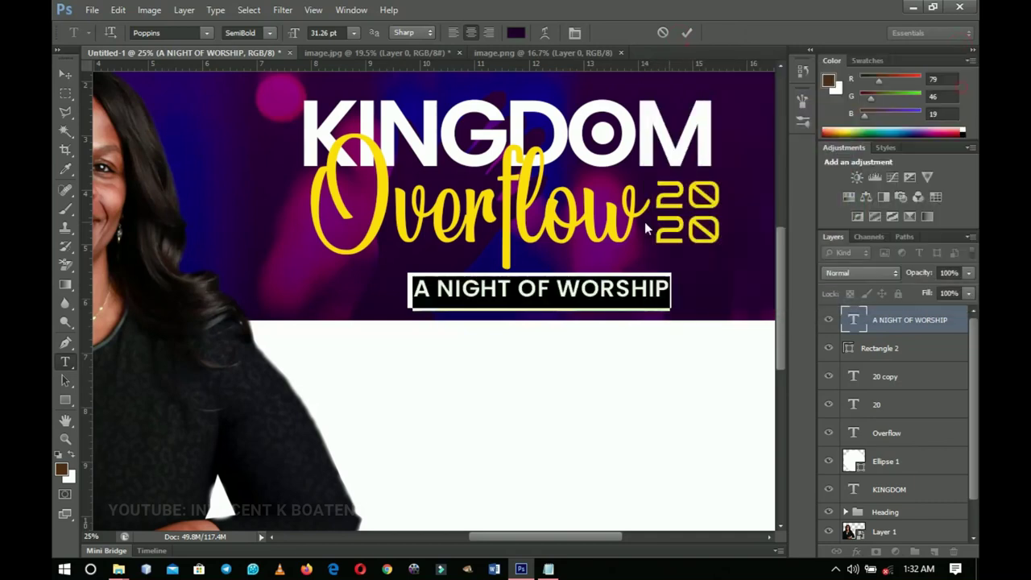
click(66, 74)
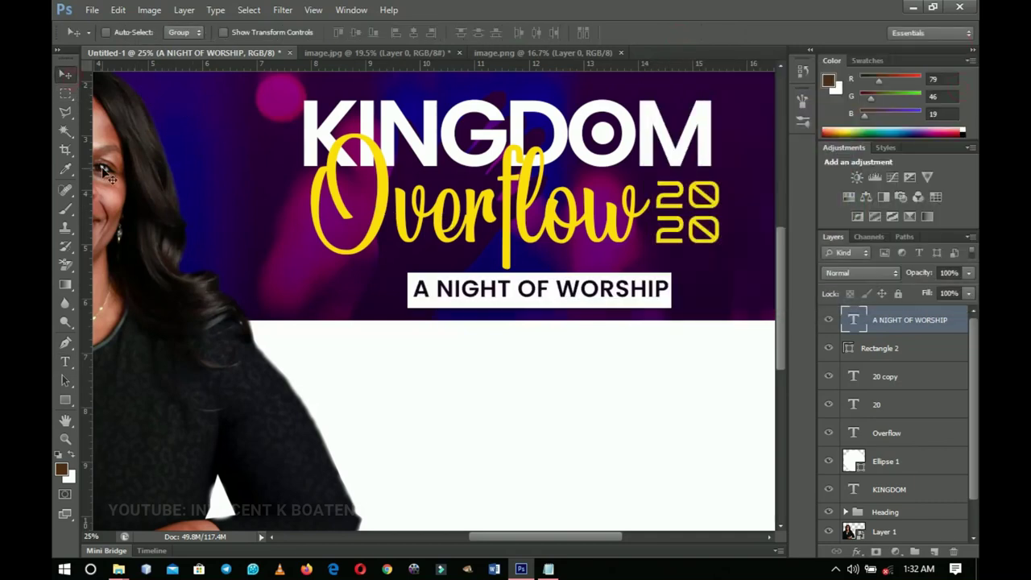
- Fit the flyer on screen and group the KINGDOM through A NIGHT OF WORSHIP layers as 'Main'
key(z)
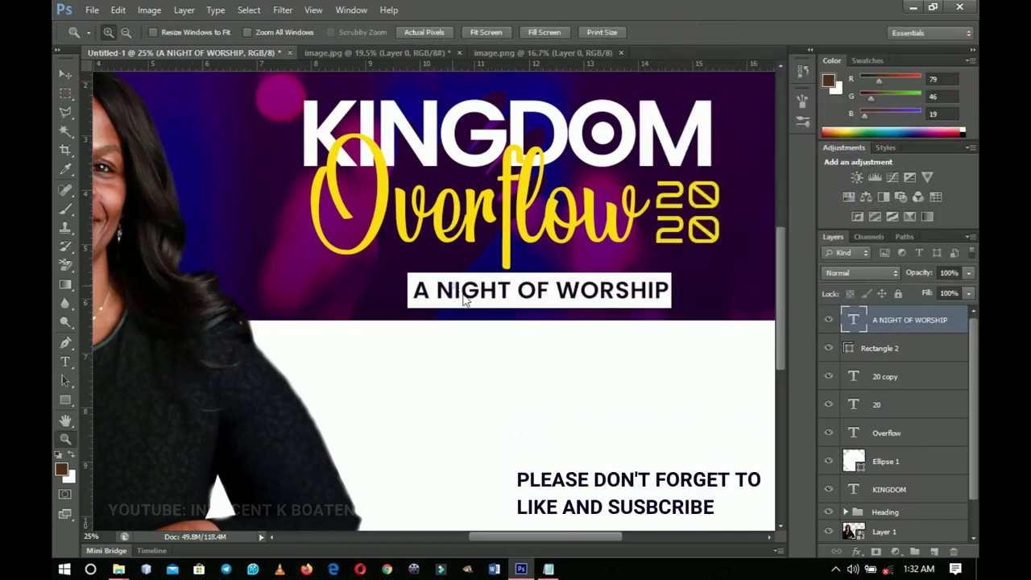
right_click(464, 300)
click(486, 299)
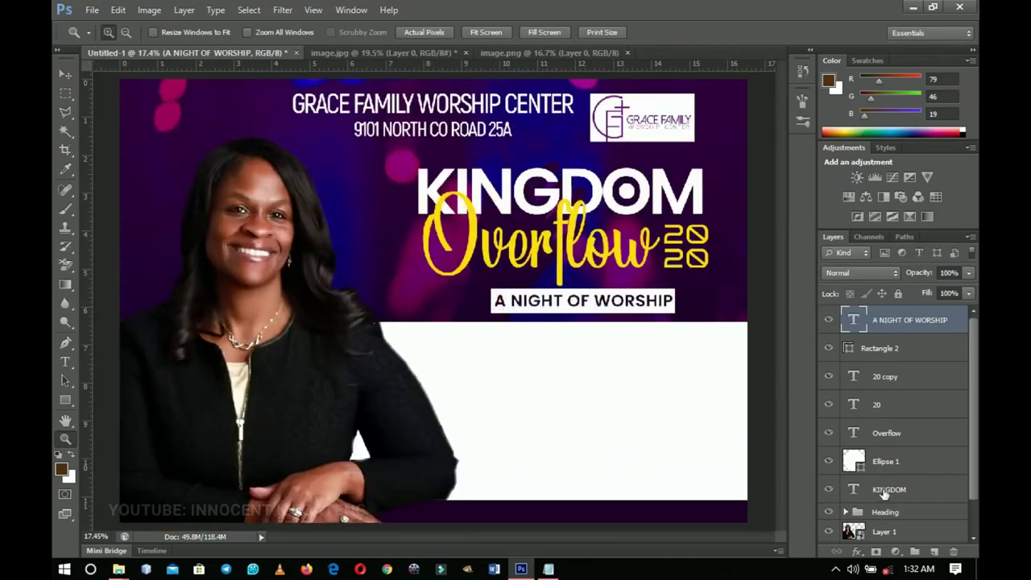
click(885, 491)
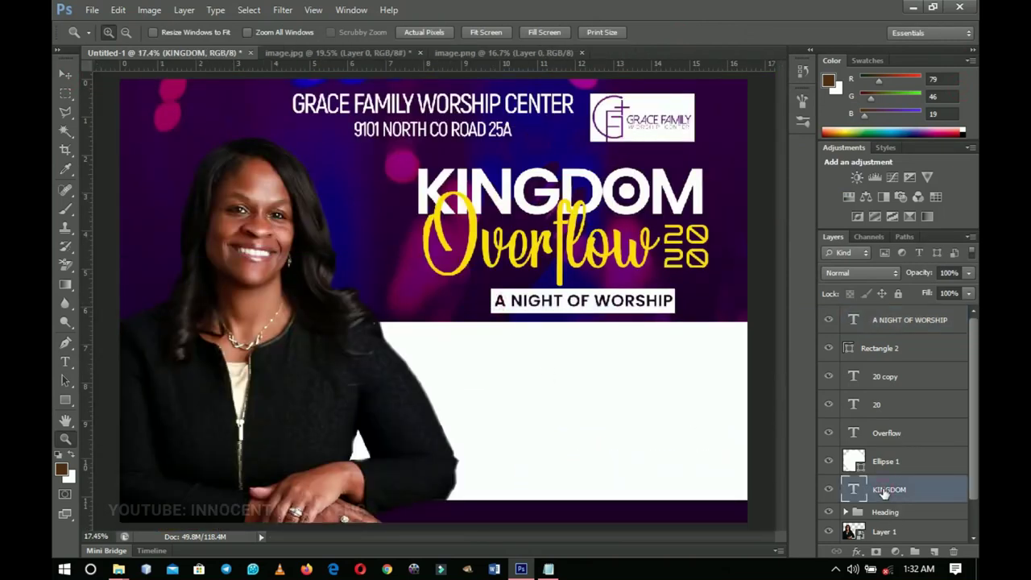
shift+click(902, 327)
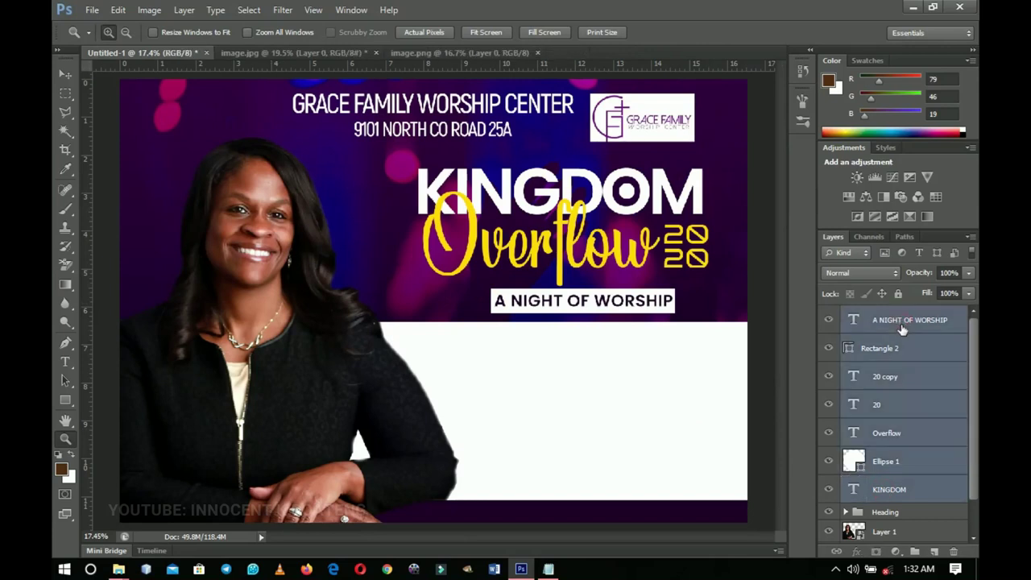
key(ctrl+g)
double_click(877, 314)
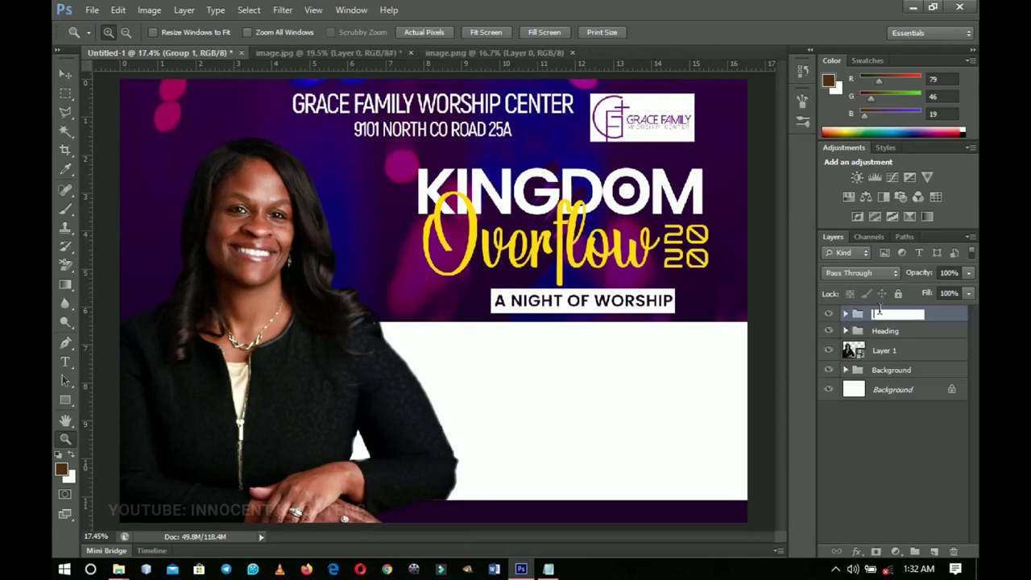
key(BackSpace)
text(Main)
key(Return)
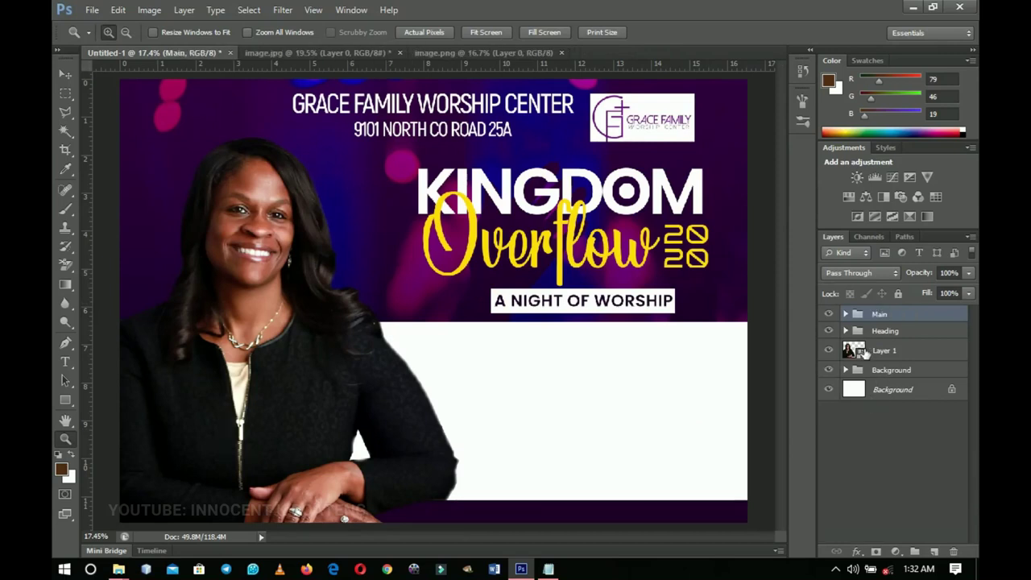
- Check the Main group's visibility and scale it down slightly to about 97%
click(826, 315)
click(826, 314)
key(ctrl+t)
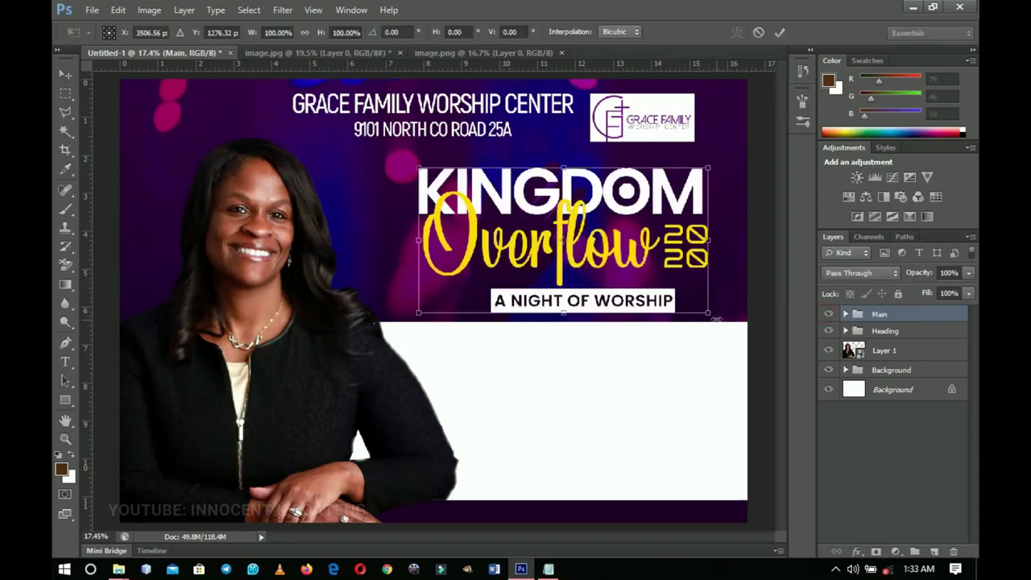
drag(705, 312, 700, 308)
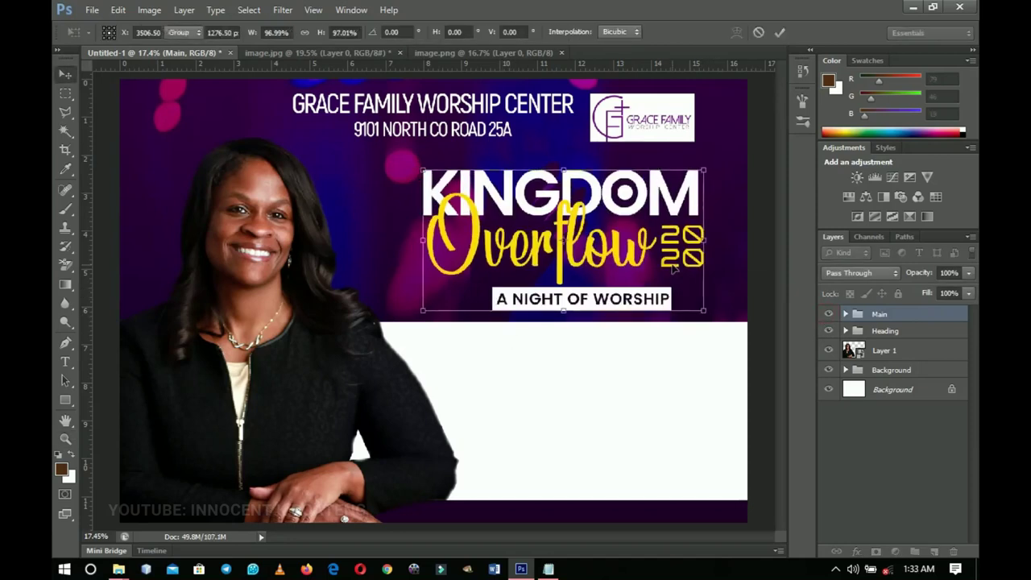
key(Return)
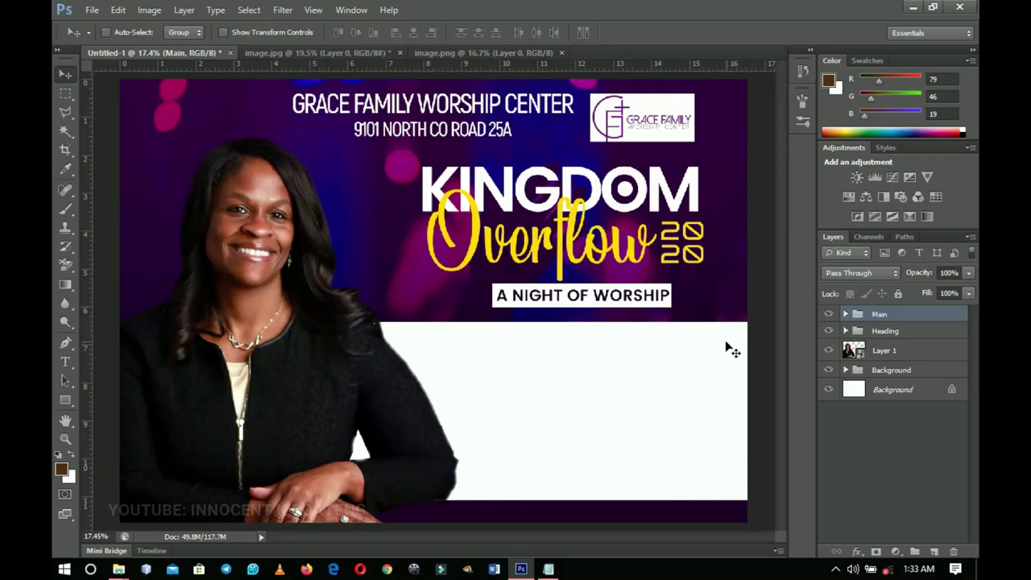
- Draw a brown rectangle below the heading, then reposition and shrink it slightly
key(z)
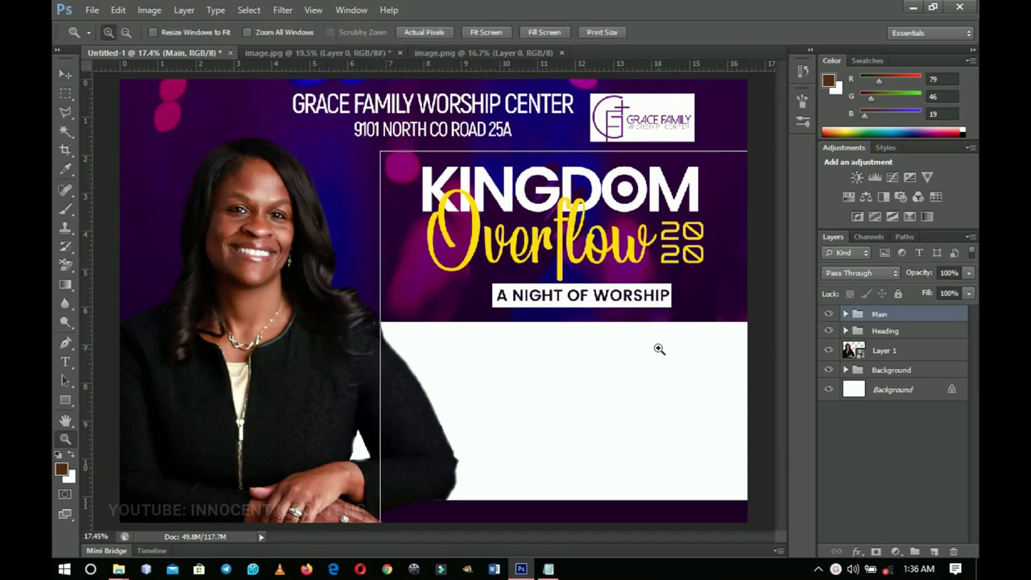
click(658, 350)
drag(658, 349, 649, 292)
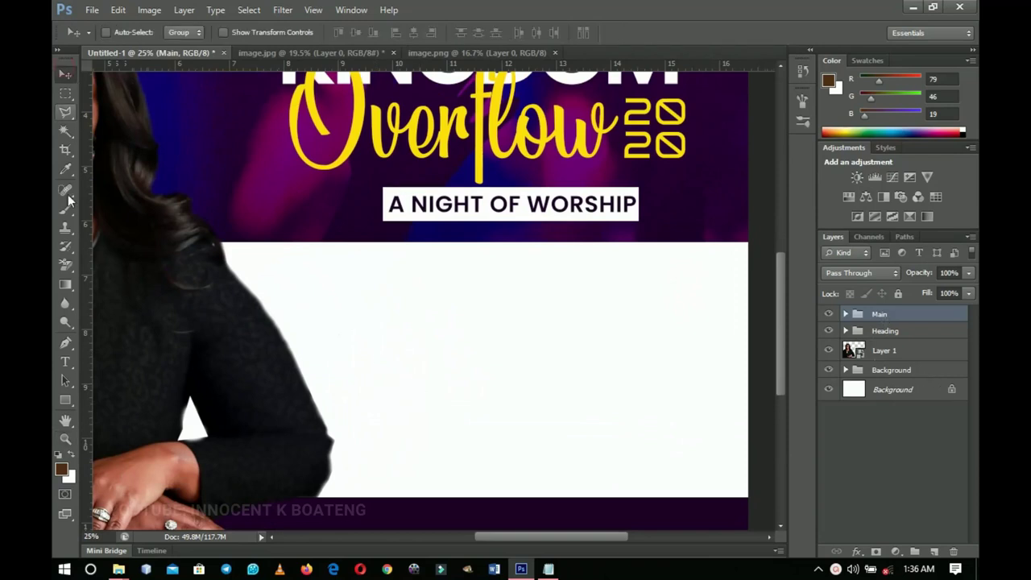
click(66, 401)
click(131, 395)
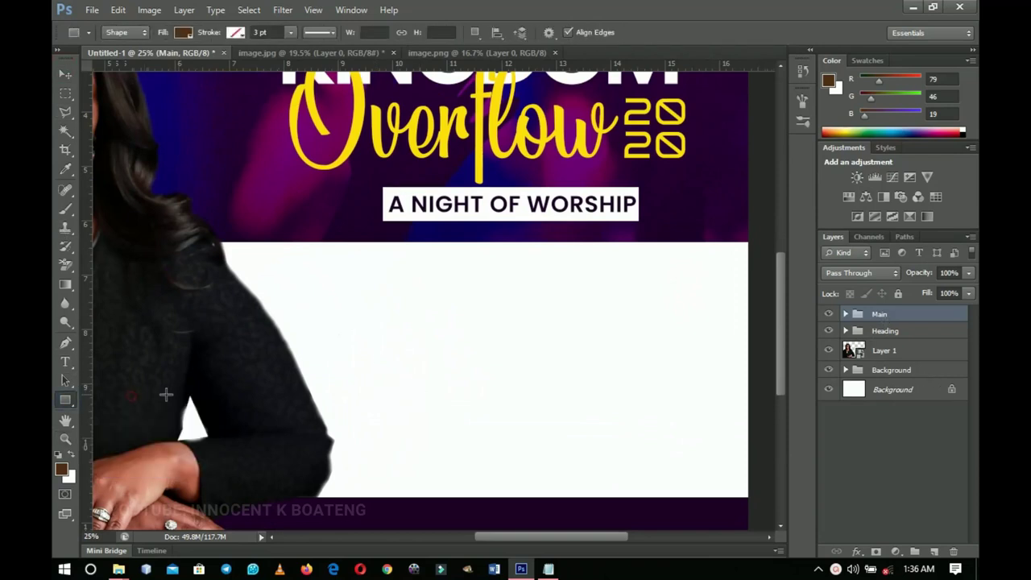
drag(325, 212, 444, 372)
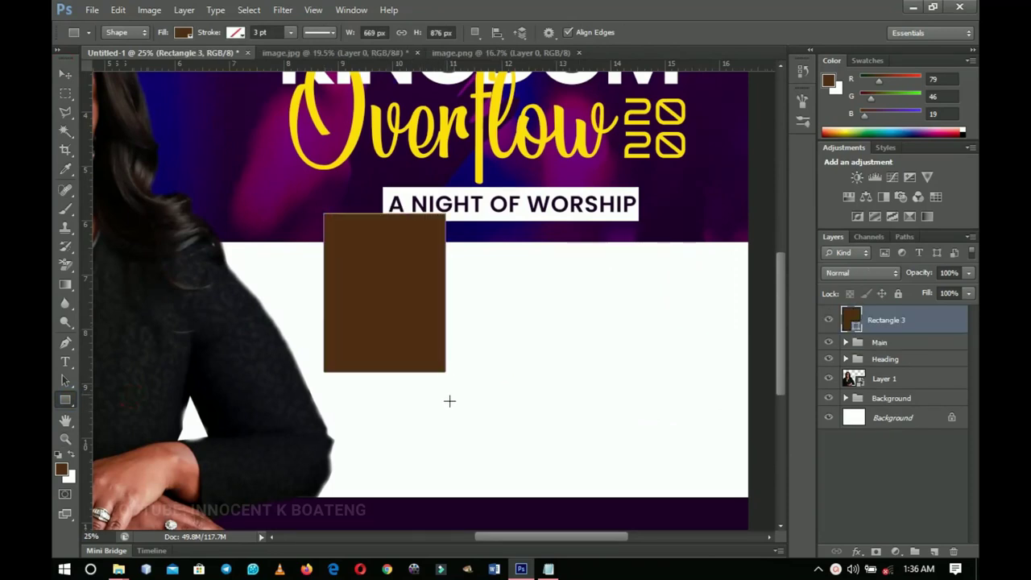
key(v)
drag(407, 271, 387, 281)
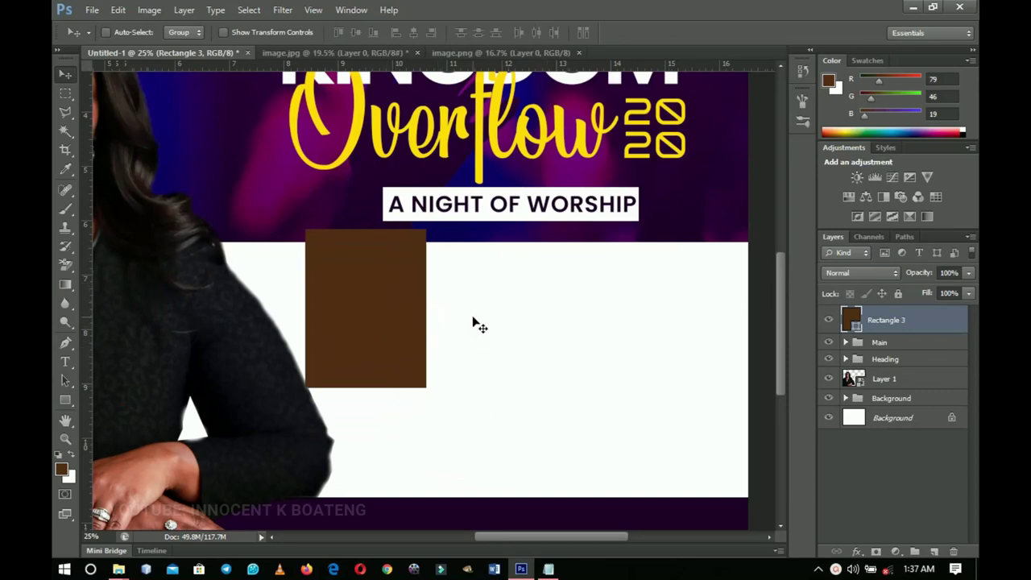
scroll(472, 322, up, 1)
scroll(456, 329, down, 1)
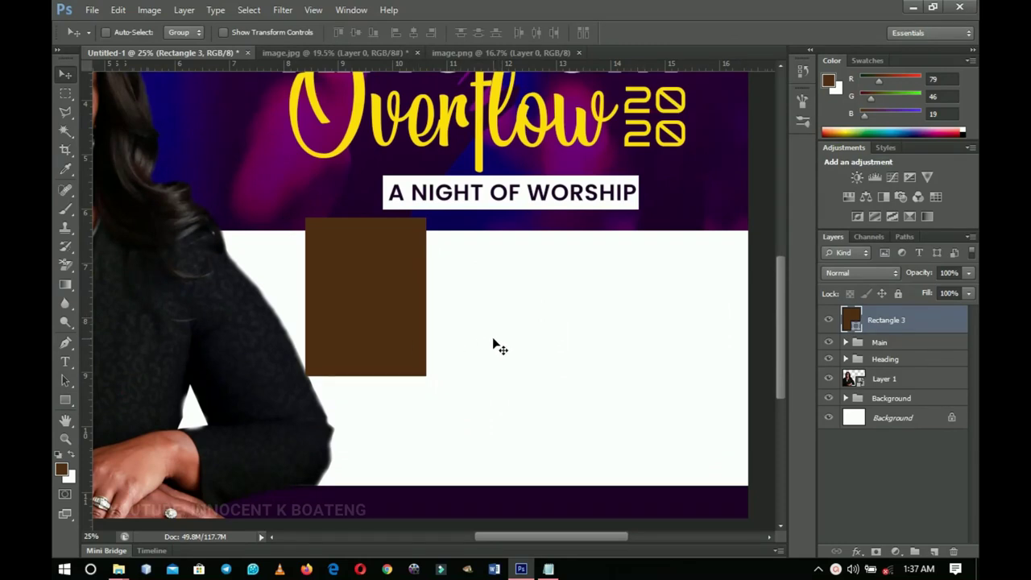
key(ctrl+t)
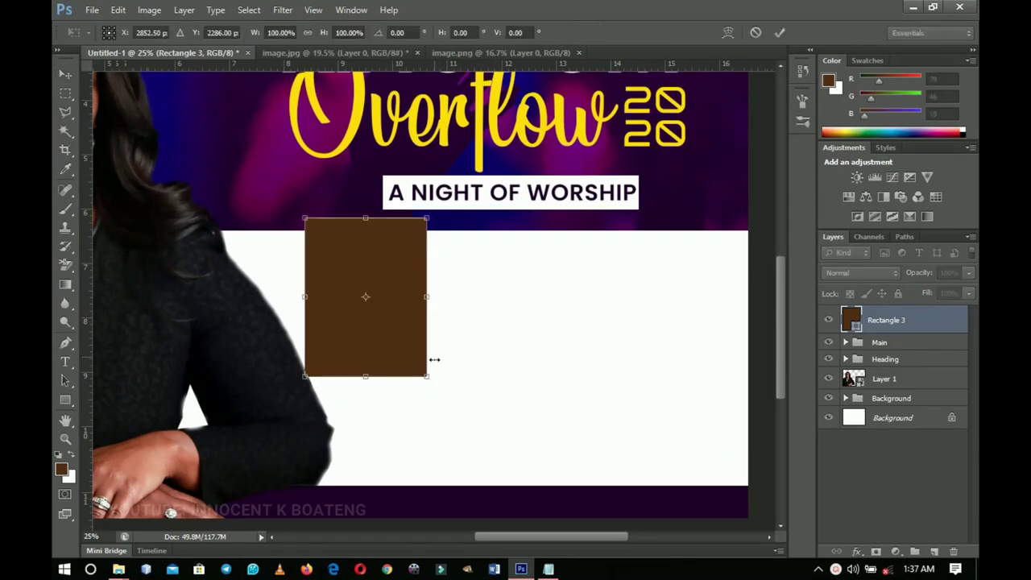
drag(429, 377, 433, 348)
key(Return)
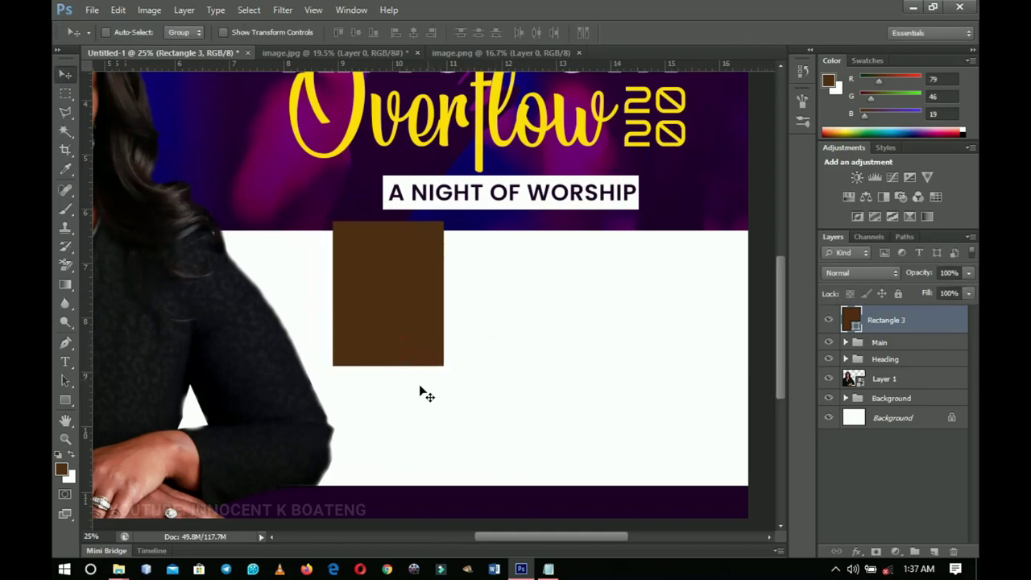
- Duplicate the brown rectangle and place the copy to its right with a thin gap
scroll(403, 379, right, 2)
scroll(372, 373, up, 1)
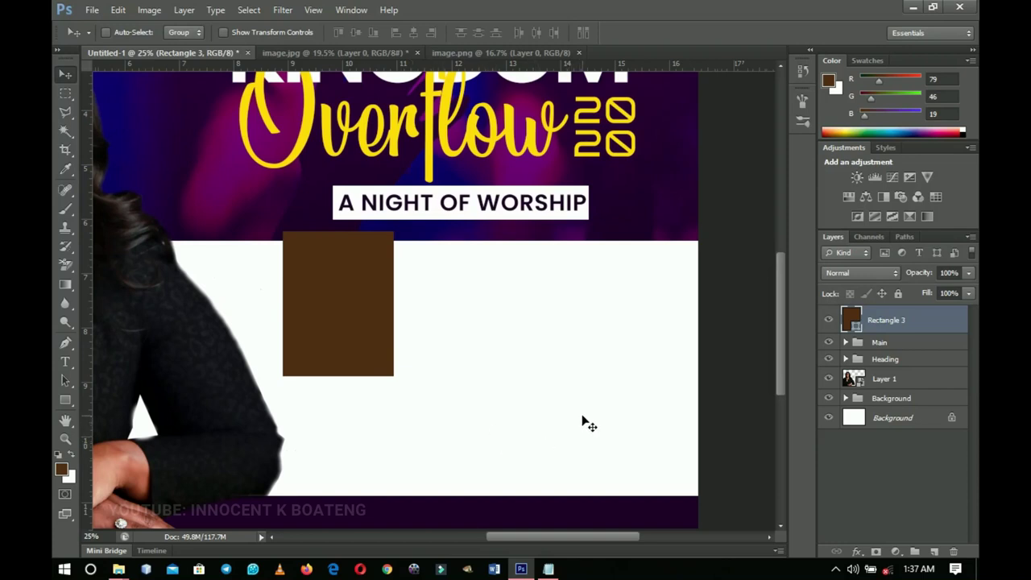
key(ctrl+j)
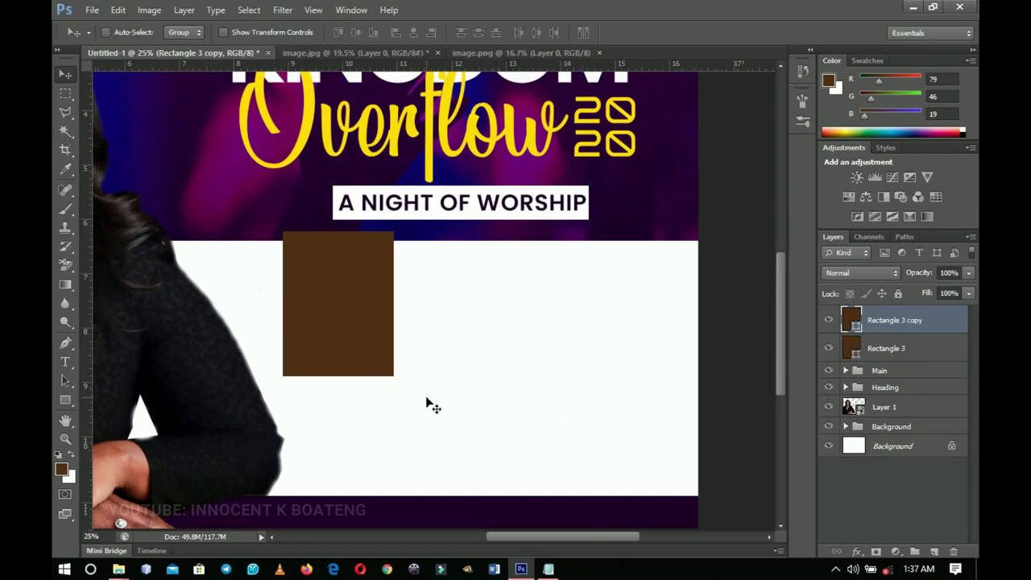
drag(346, 343, 415, 336)
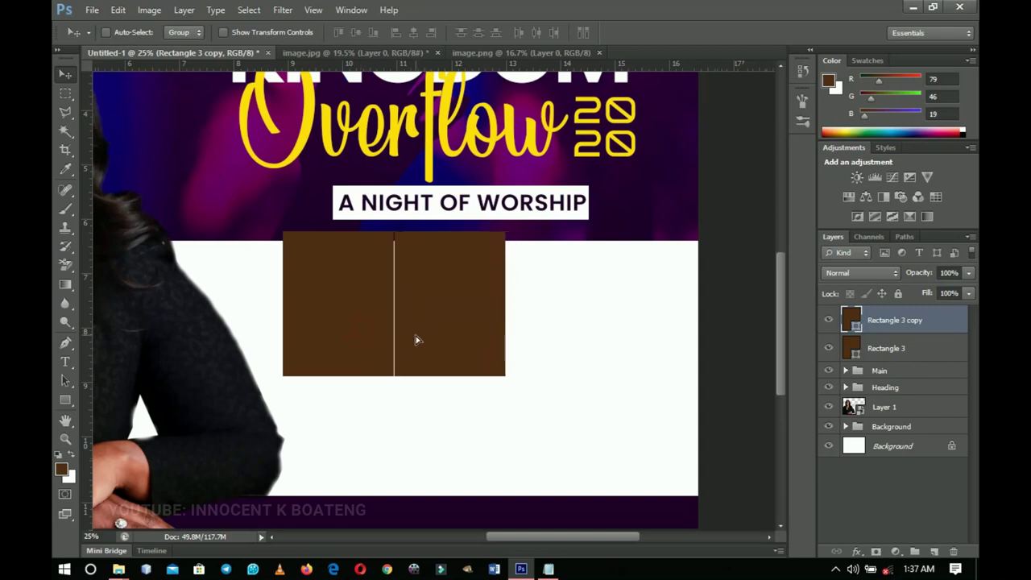
key(Right)
key(Right)
key(Right)
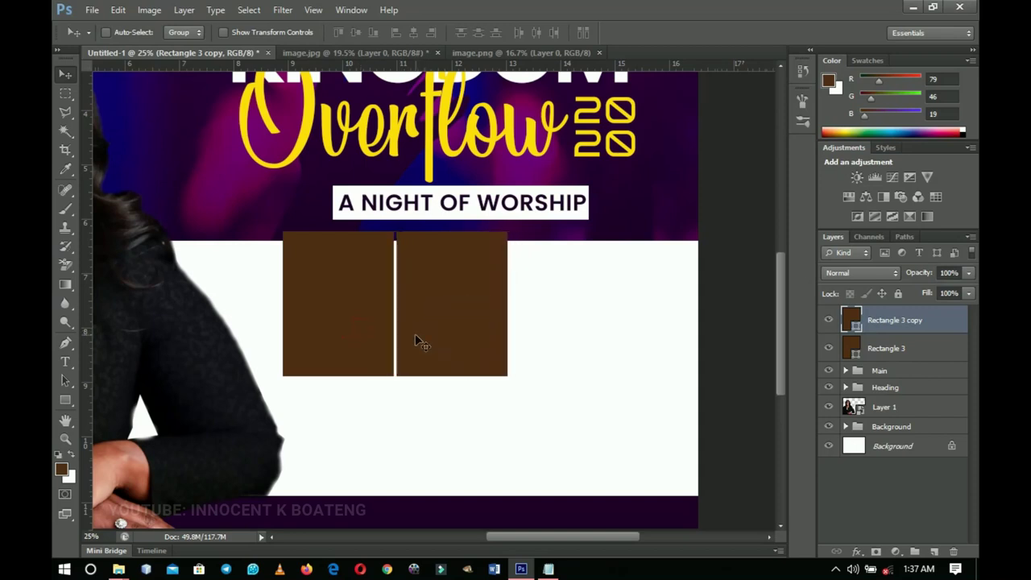
key(Left)
- Duplicate both rectangles and move the copies right to form four panels
drag(534, 330, 440, 405)
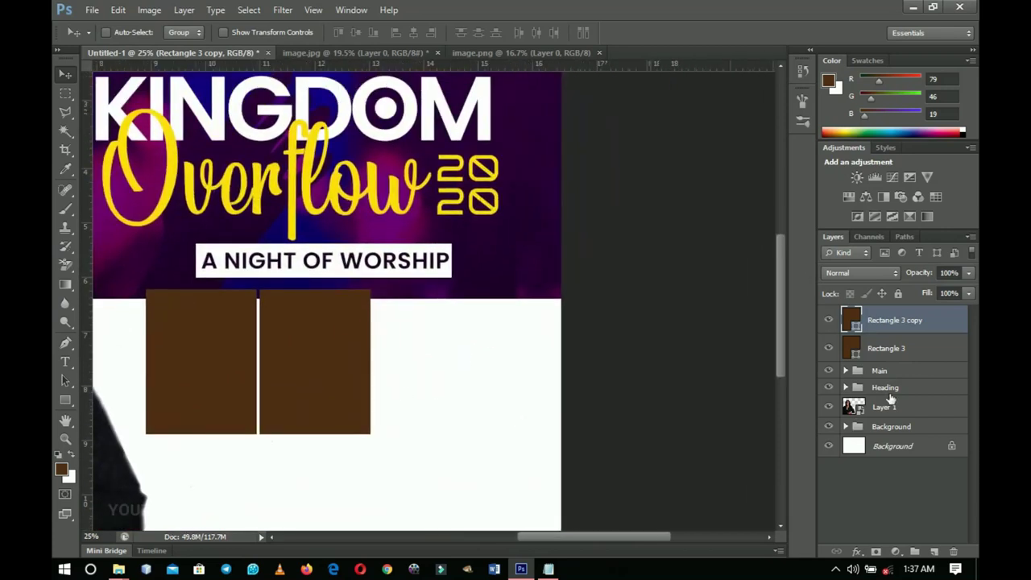
shift+click(907, 355)
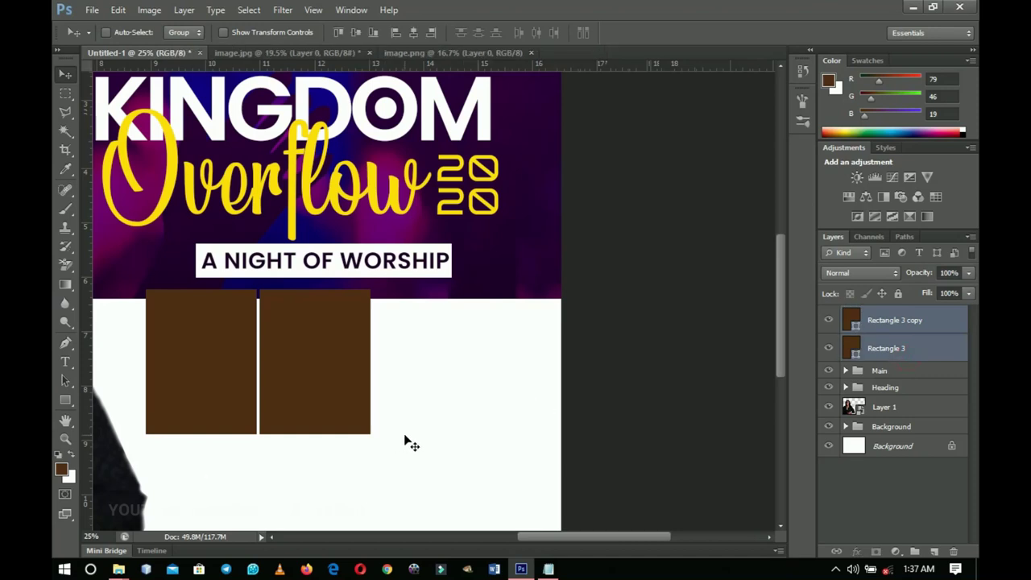
key(ctrl+j)
drag(226, 413, 454, 412)
- Duplicate the Rectangle 3 copy 3 panel into a fifth panel with an even gap
key(Left)
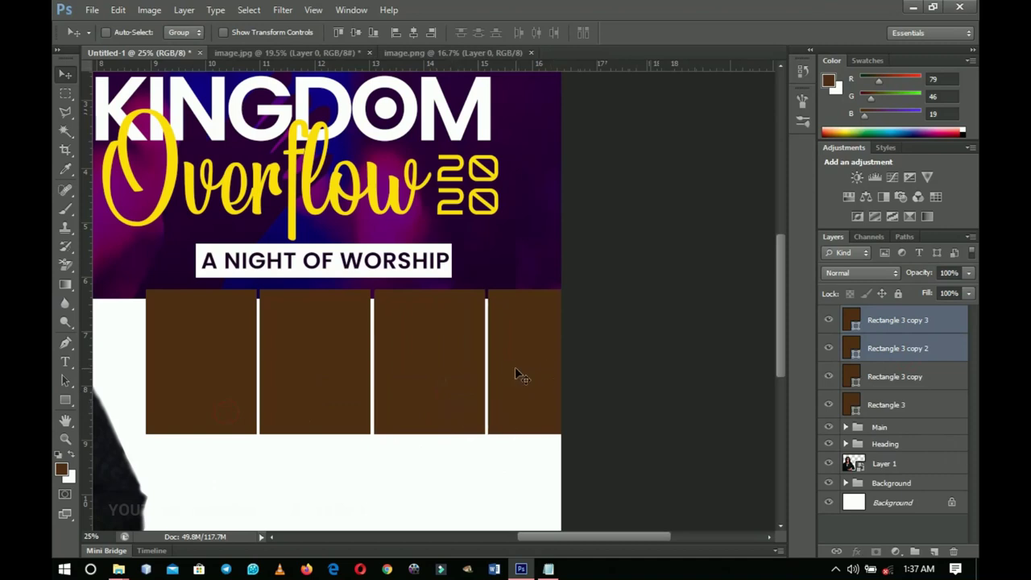
right_click(515, 373)
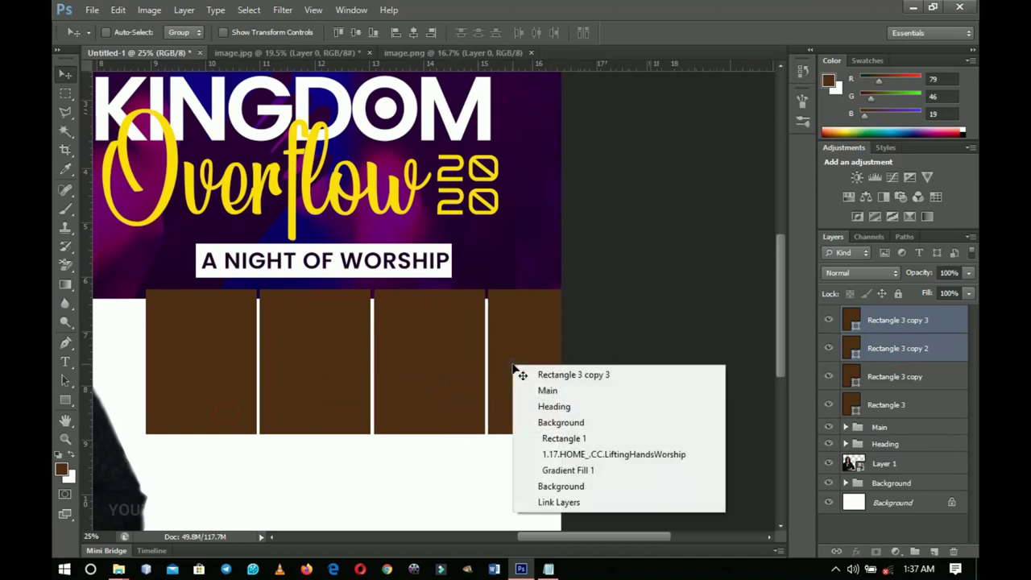
click(567, 375)
key(ctrl+j)
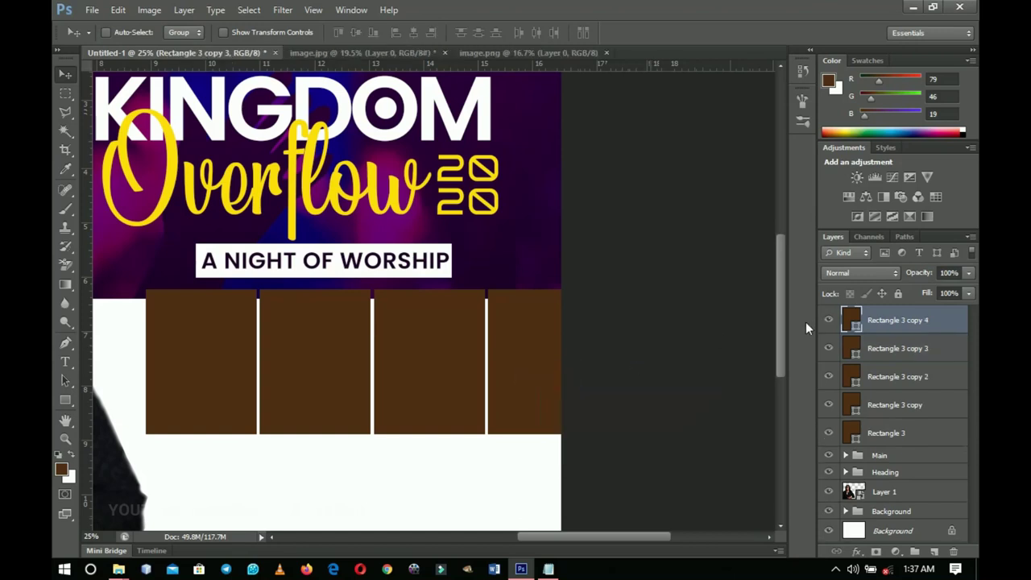
drag(500, 364, 146, 386)
key(Left)
key(Left)
key(Left)
key(Left)
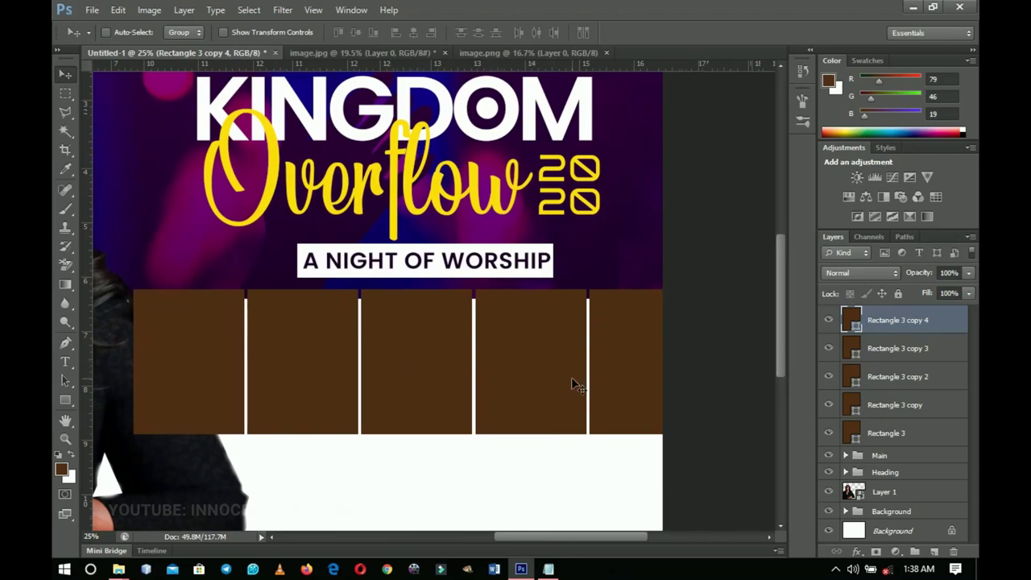
- Scale all five panels together to about 97% and centre the row beneath the heading
shift+click(902, 433)
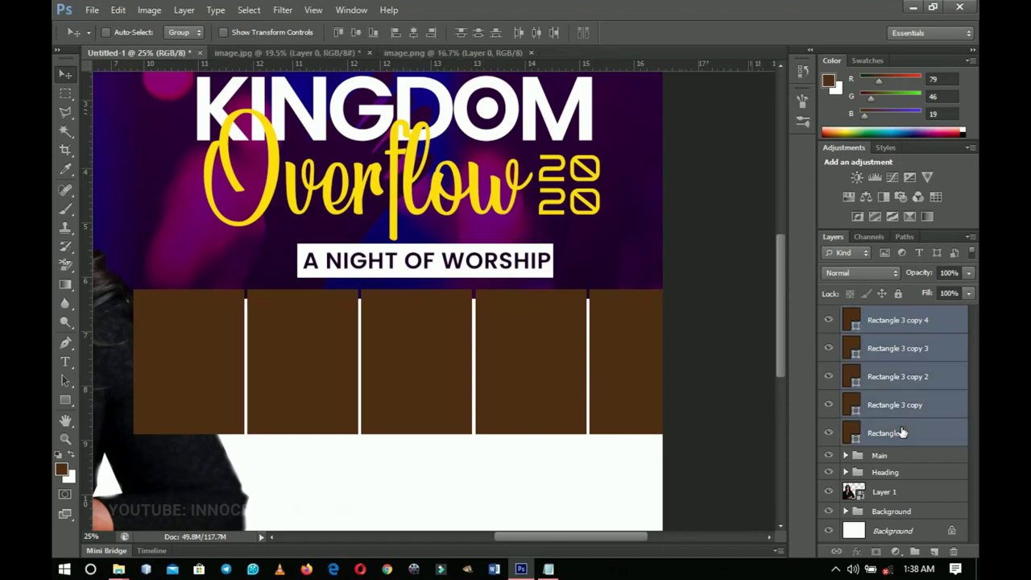
click(885, 323)
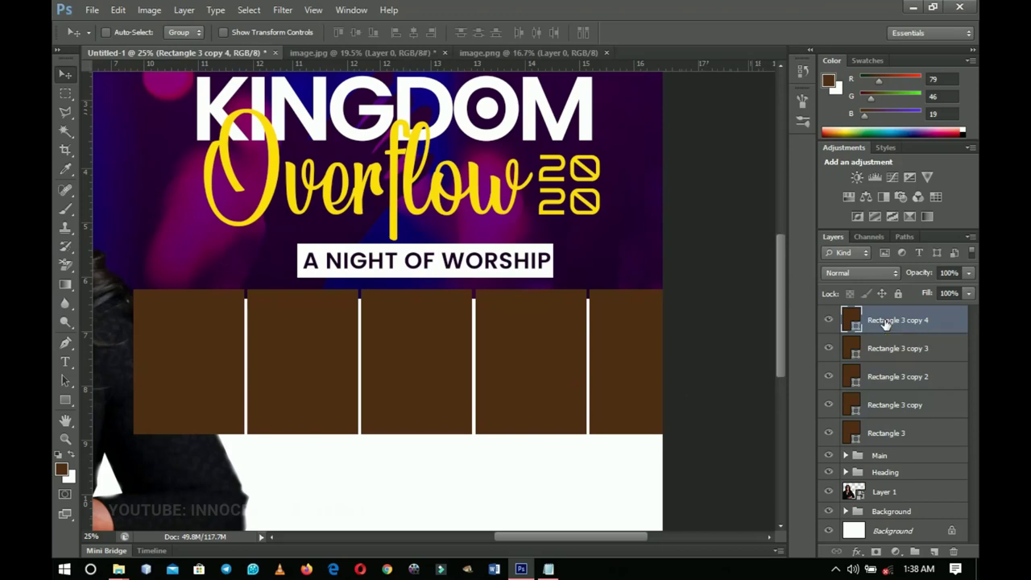
shift+click(904, 445)
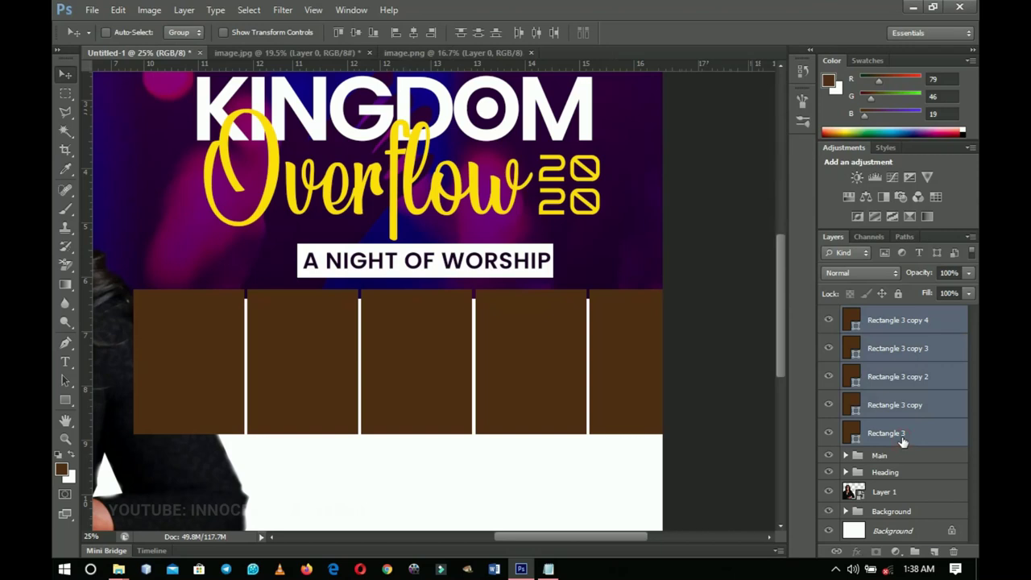
key(ctrl+t)
drag(701, 288, 653, 301)
drag(615, 356, 610, 340)
drag(649, 288, 630, 292)
drag(597, 346, 613, 348)
drag(517, 384, 578, 301)
drag(725, 271, 707, 271)
drag(642, 282, 658, 352)
key(Return)
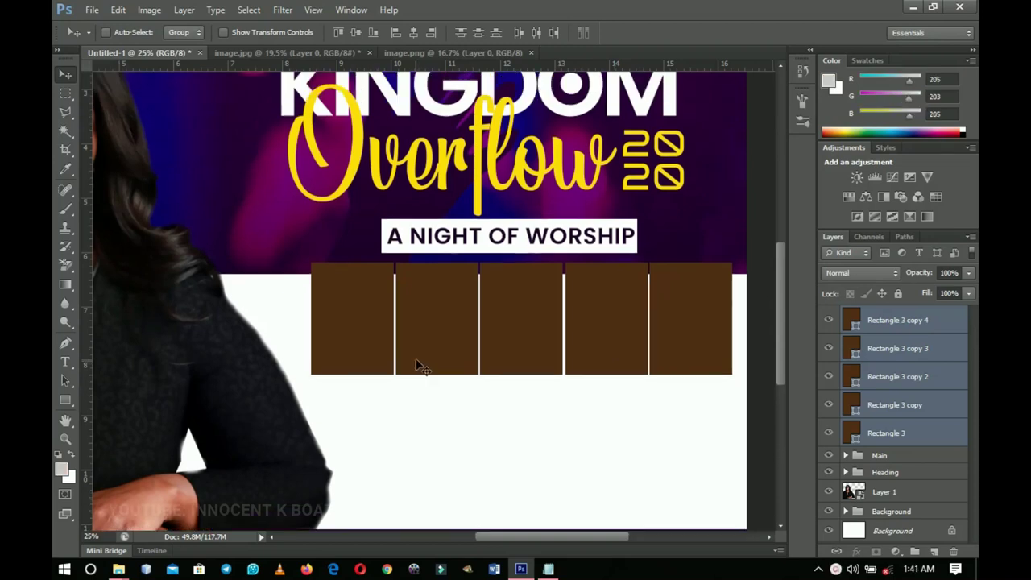
- Select the Rectangle 3 copy 4 panel and drag image1 from the resources folder onto the flyer
right_click(339, 316)
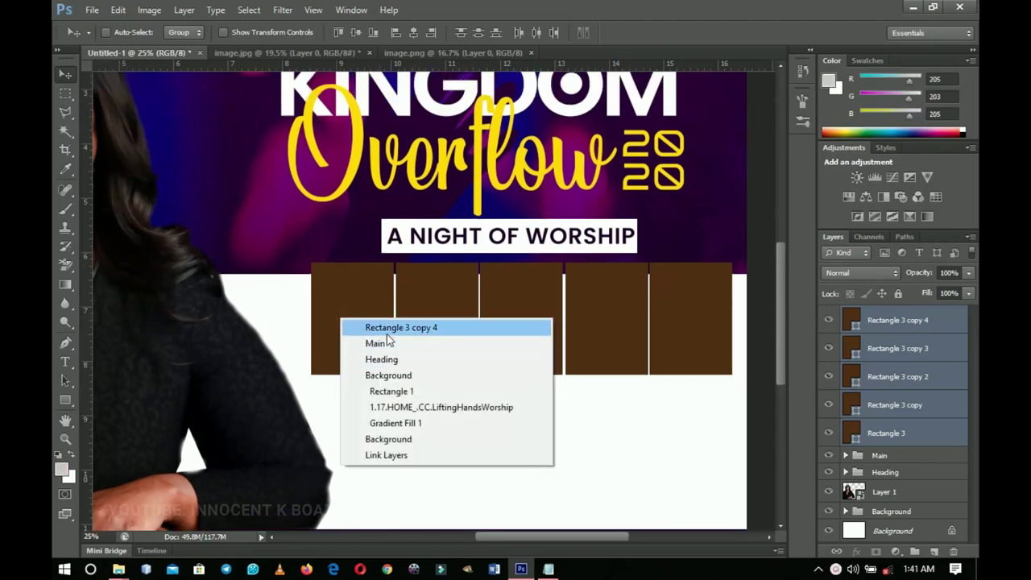
click(389, 331)
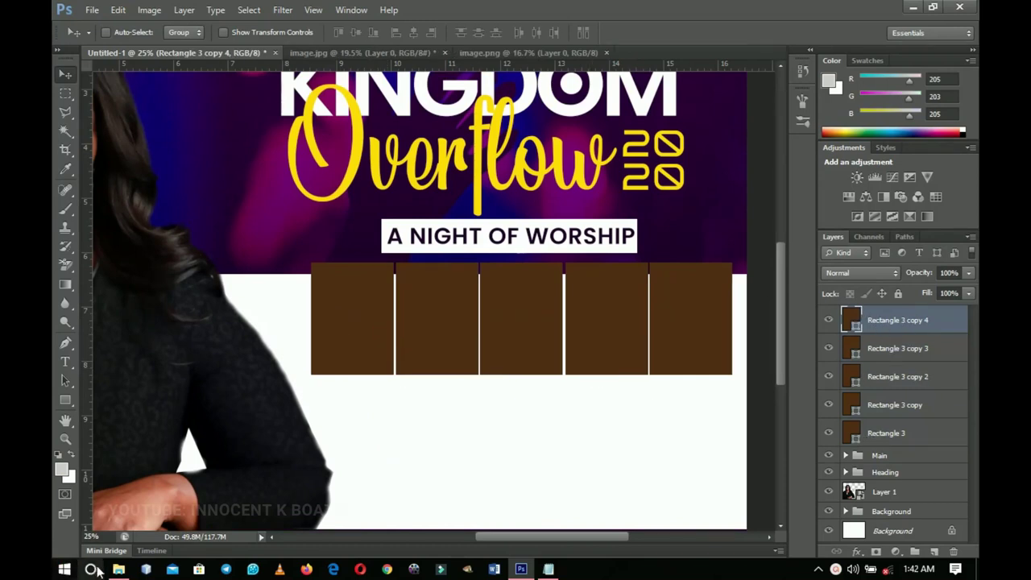
click(118, 569)
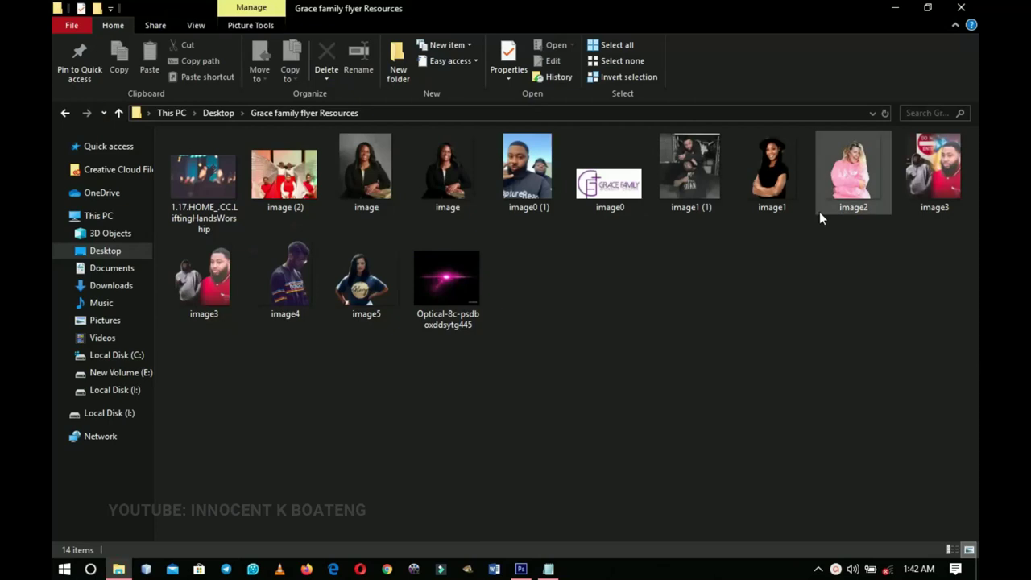
click(773, 183)
drag(778, 196, 529, 502)
drag(418, 372, 409, 341)
- Clip image1 inside the leftmost brown panel and scale it to about 43.47%
key(Return)
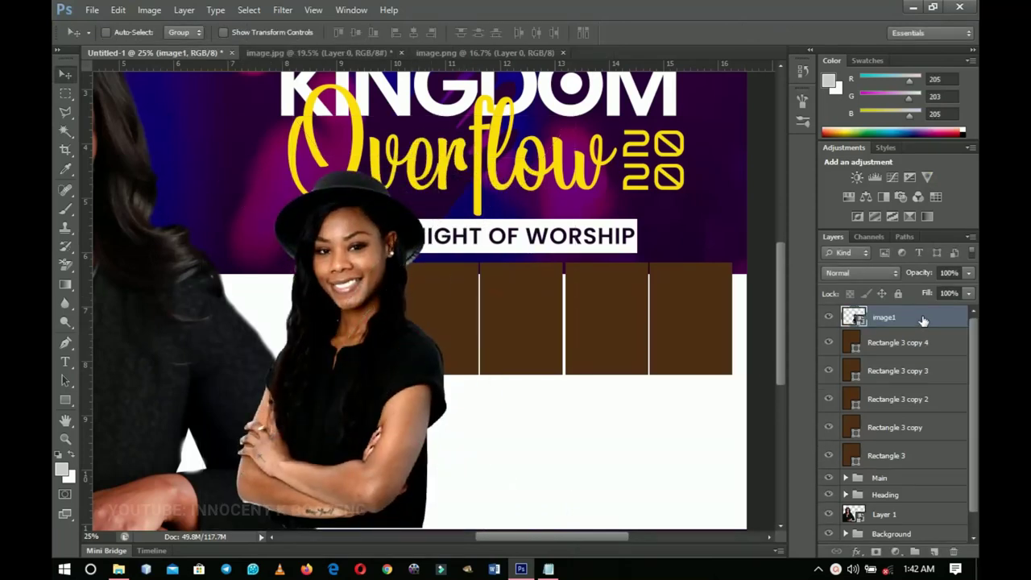
right_click(923, 321)
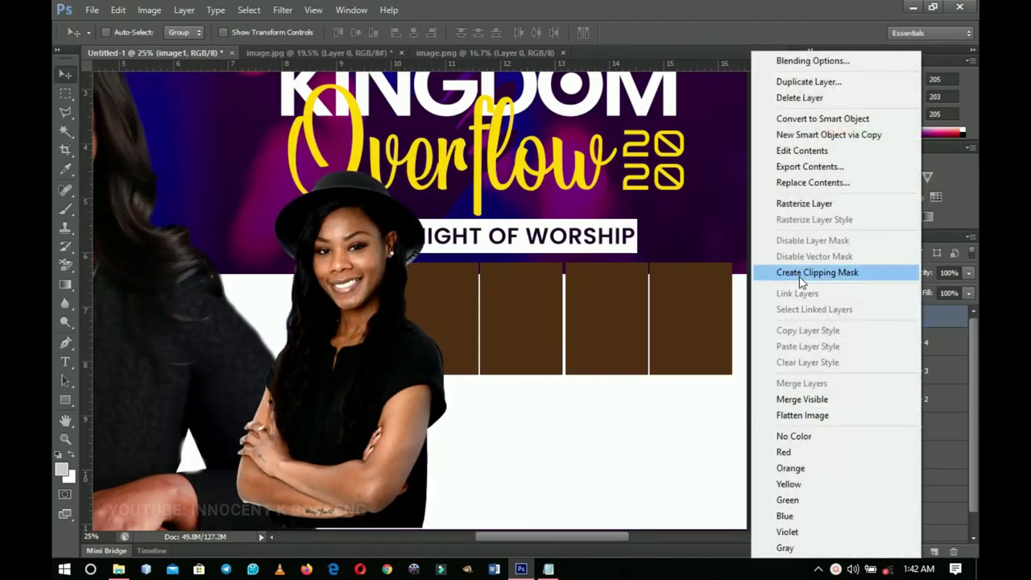
click(817, 272)
drag(497, 324, 451, 356)
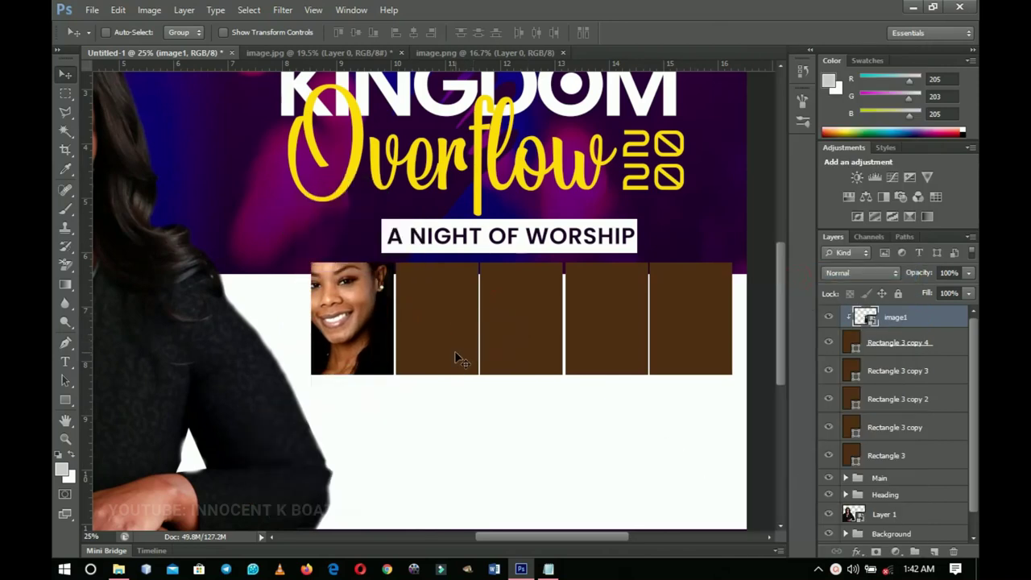
key(ctrl+t)
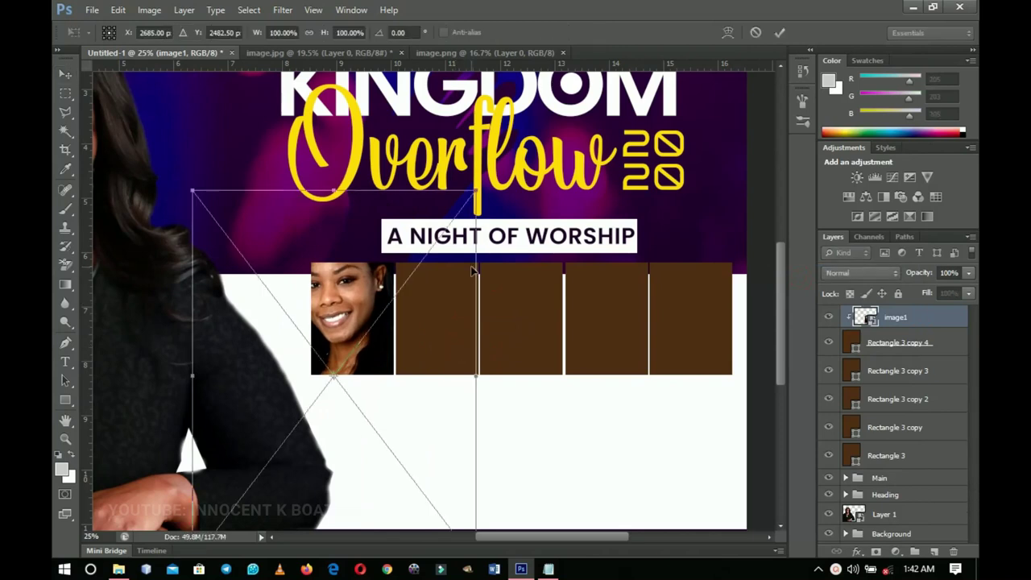
drag(477, 191, 415, 322)
drag(385, 369, 398, 327)
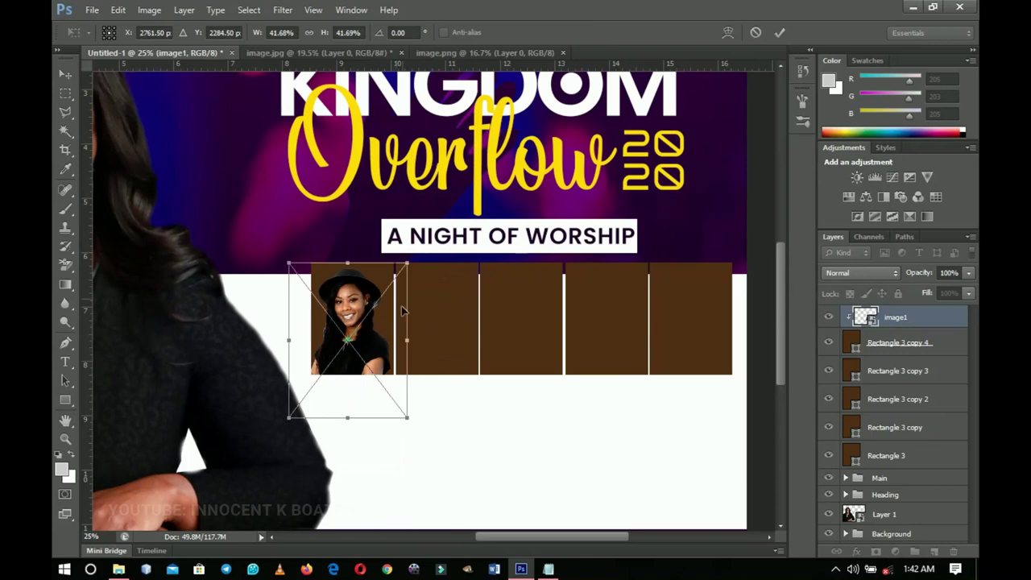
drag(411, 260, 416, 257)
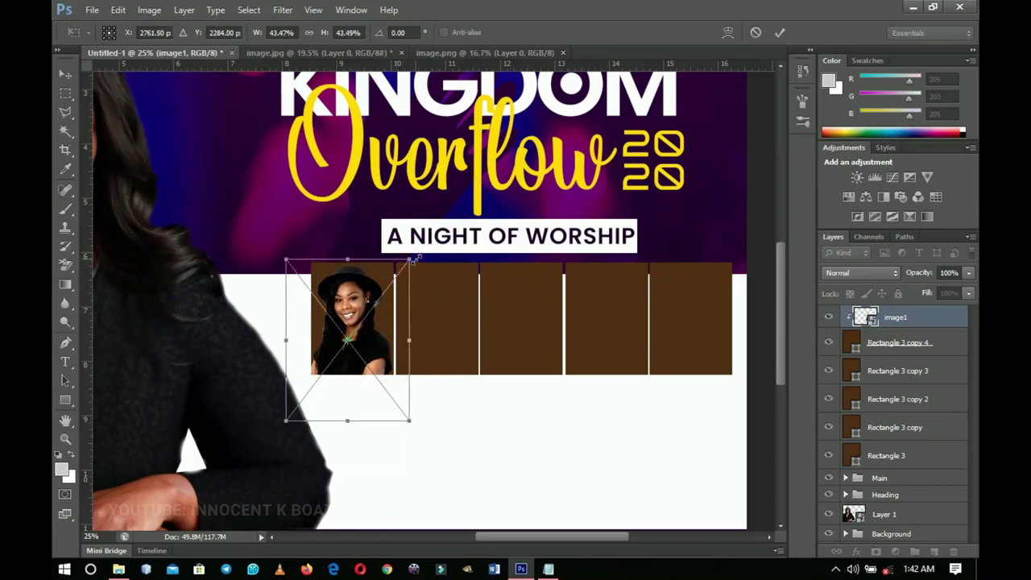
key(Return)
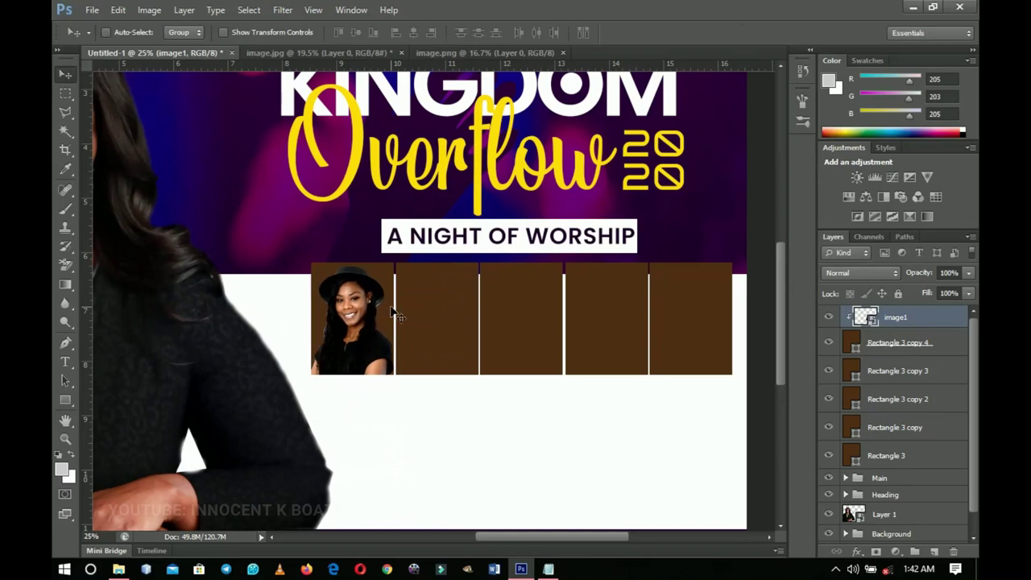
- Zoom to 50% on the panels and open the Rectangle 3 copy 4 fill Color Picker
key(ctrl+plus)
key(ctrl+plus)
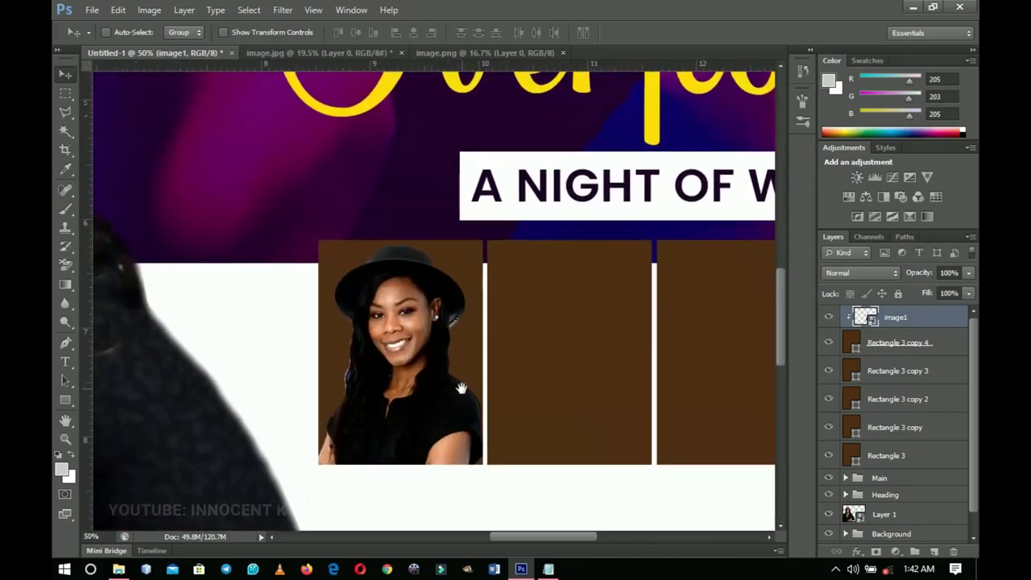
drag(529, 403, 529, 345)
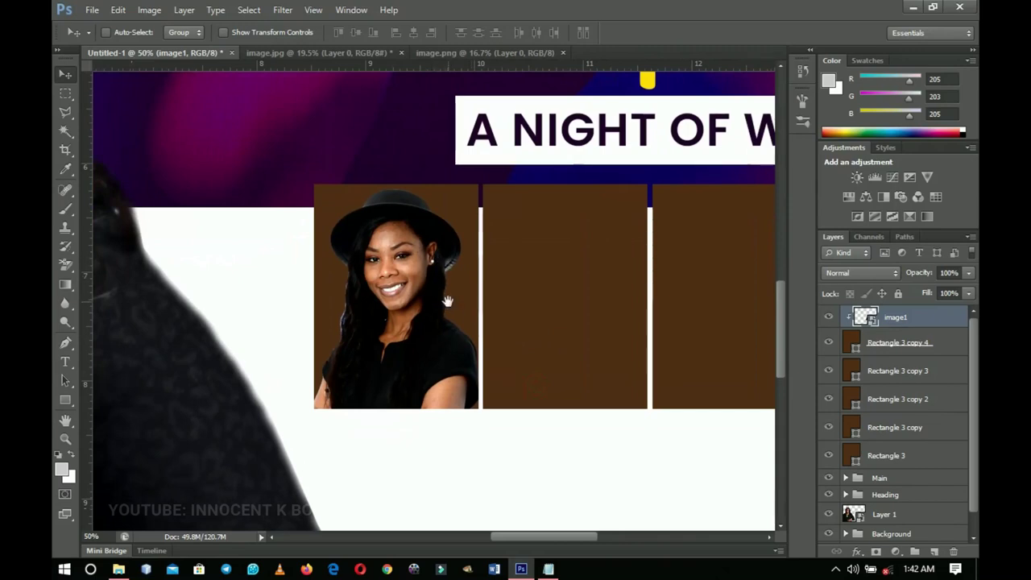
drag(447, 301, 395, 376)
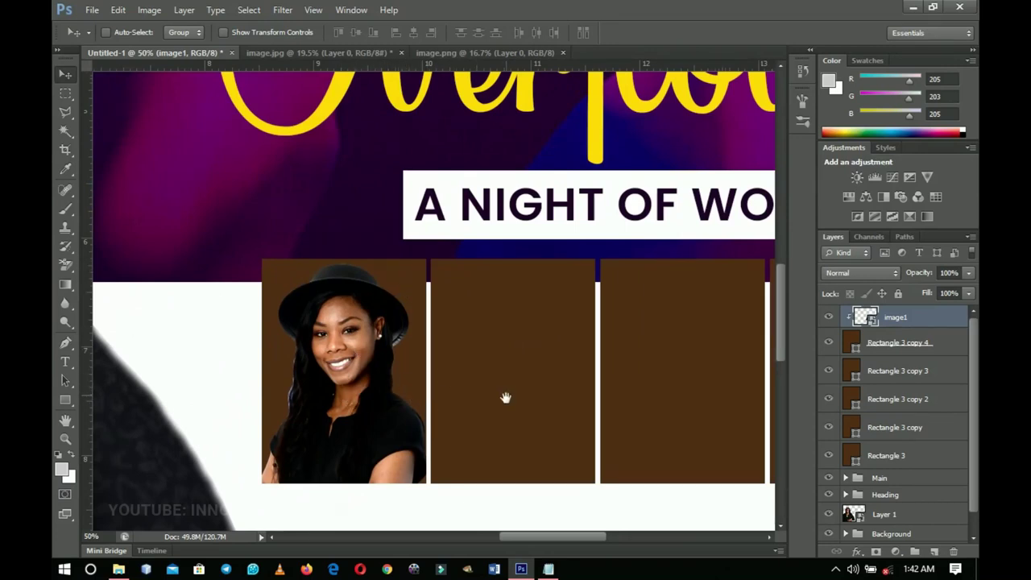
drag(574, 394, 561, 360)
double_click(854, 352)
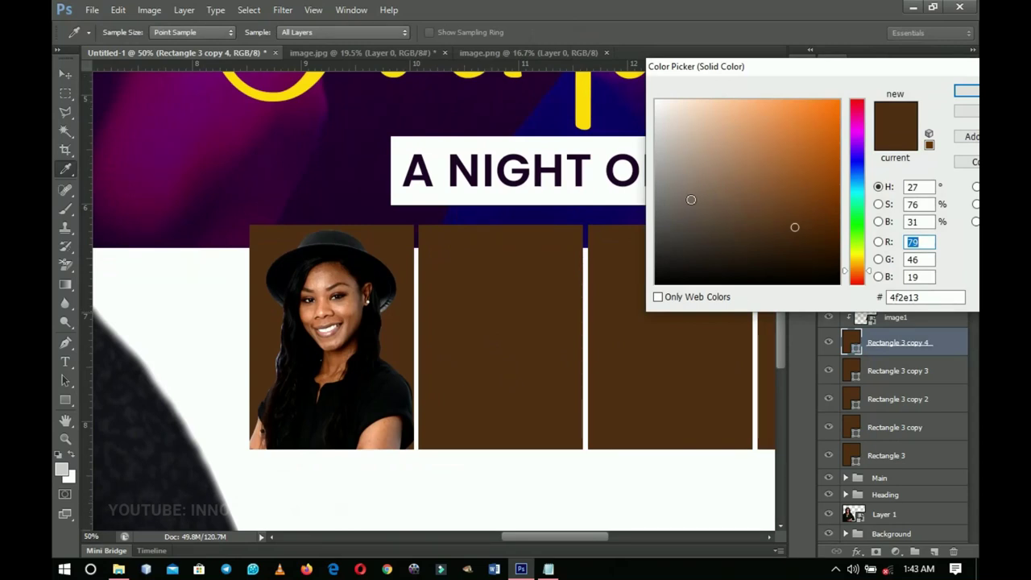
- Set the first photo panel's fill to light grey aeb0b1
click(399, 290)
click(383, 304)
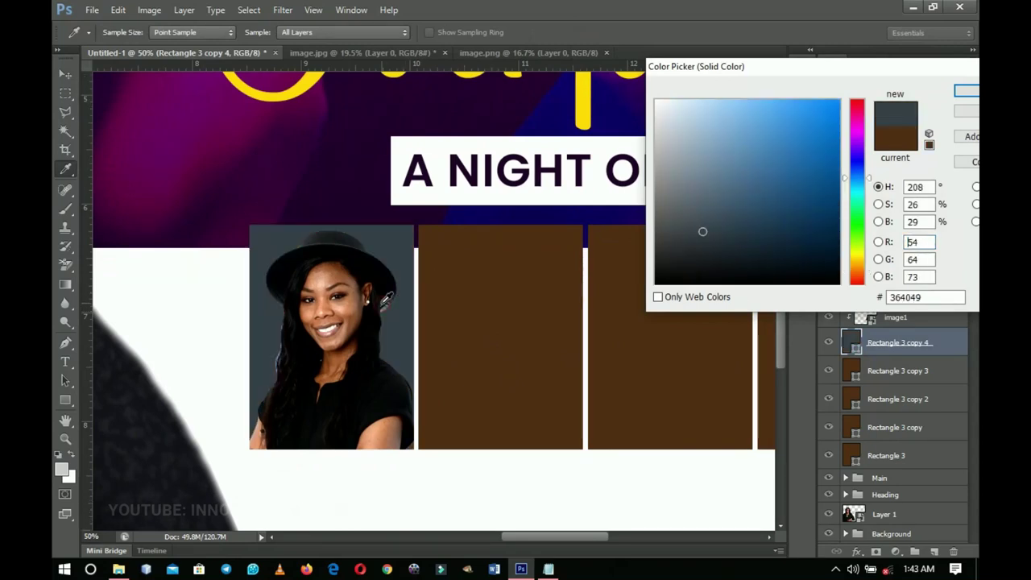
click(382, 304)
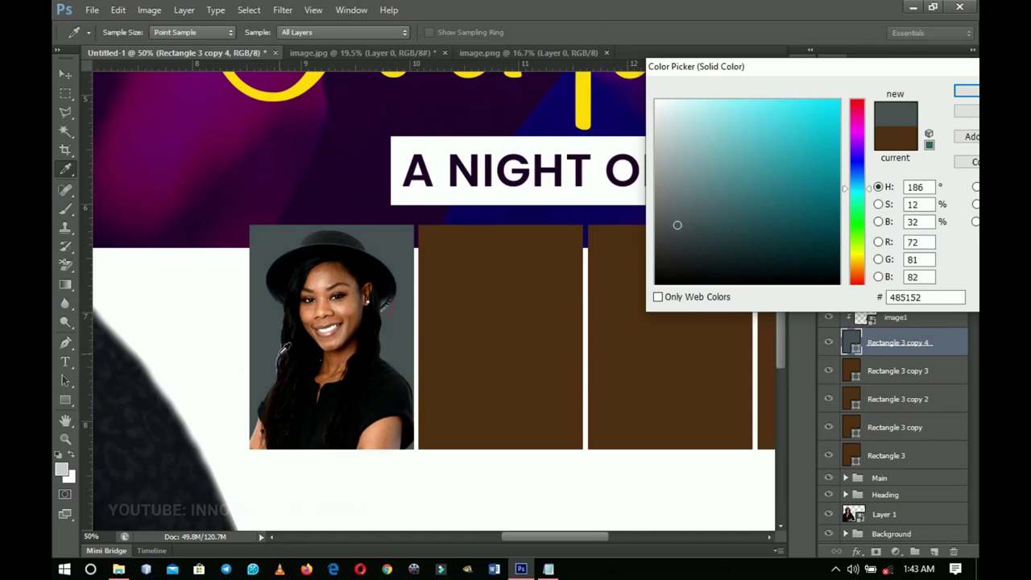
click(279, 356)
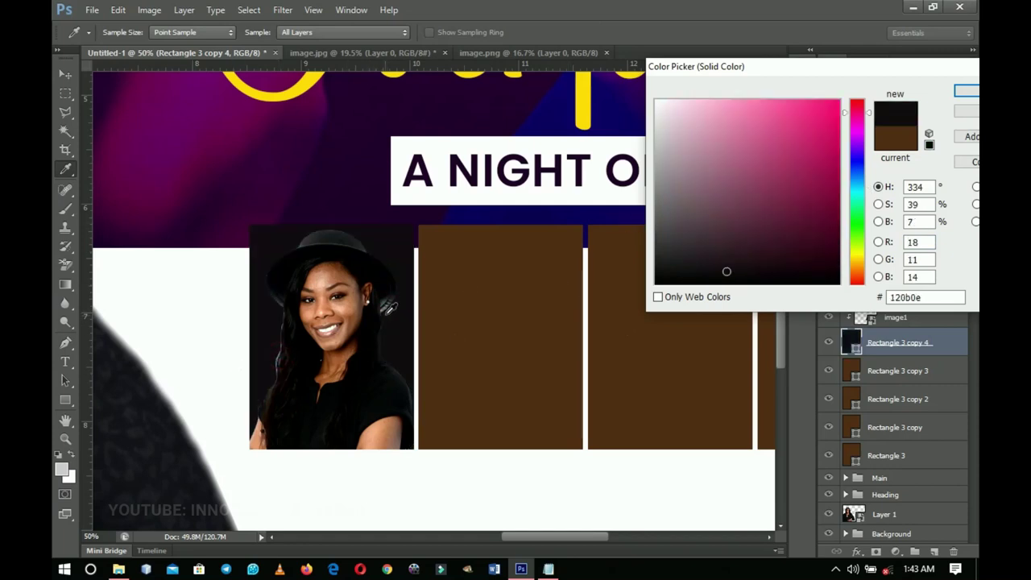
click(411, 273)
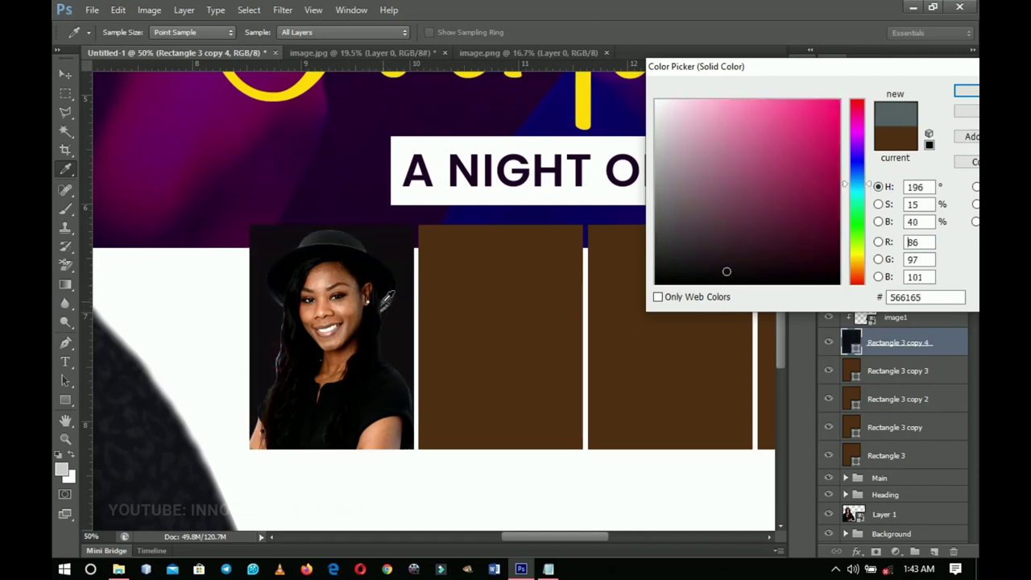
mouse_move(665, 166)
mouse_down()
mouse_move(654, 138)
mouse_move(657, 151)
mouse_up()
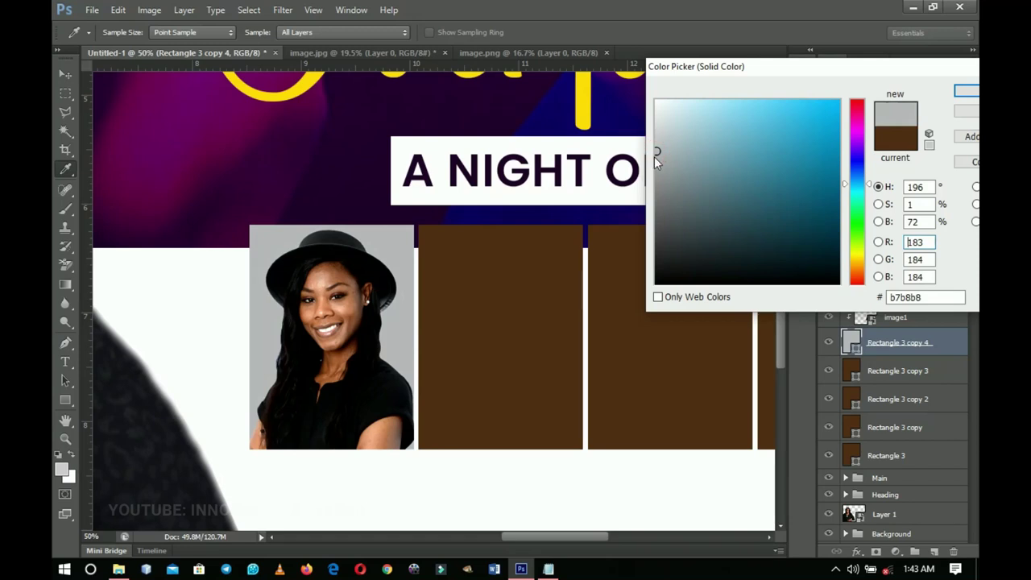
click(658, 156)
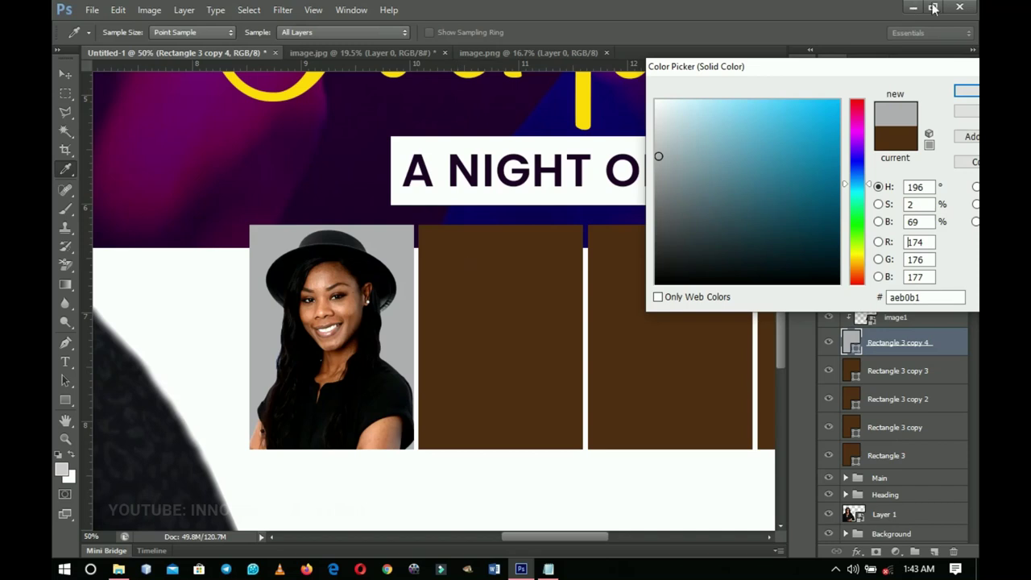
click(965, 92)
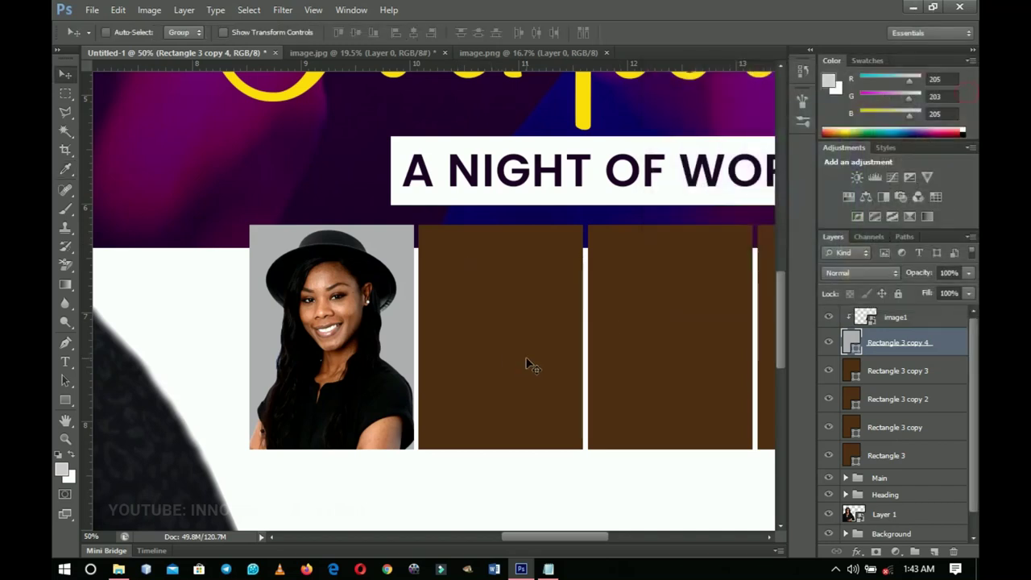
- Select the Rectangle 3 panel and drag image2 from the resources folder onto the flyer
drag(518, 355, 439, 353)
right_click(439, 344)
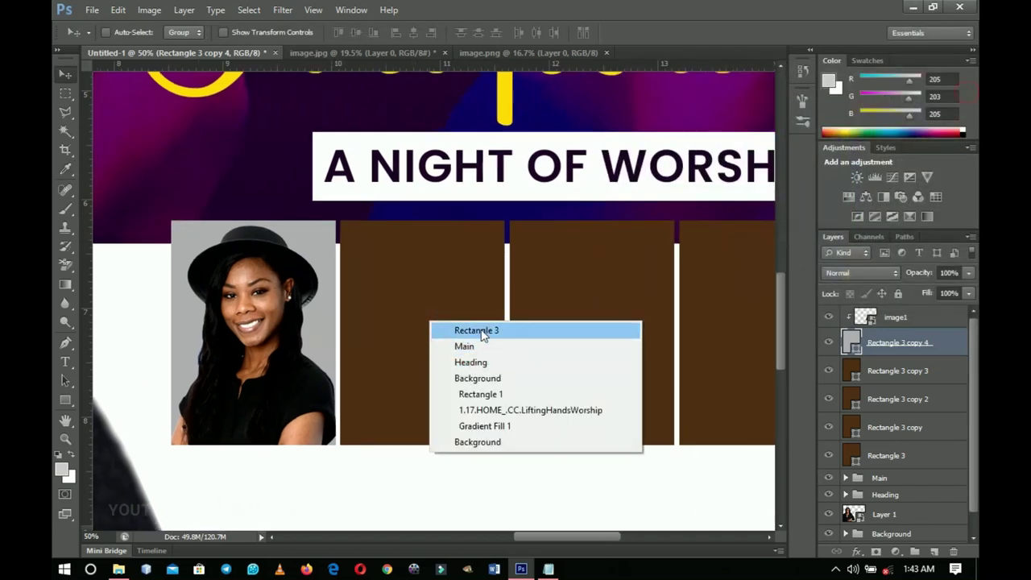
click(449, 330)
click(524, 569)
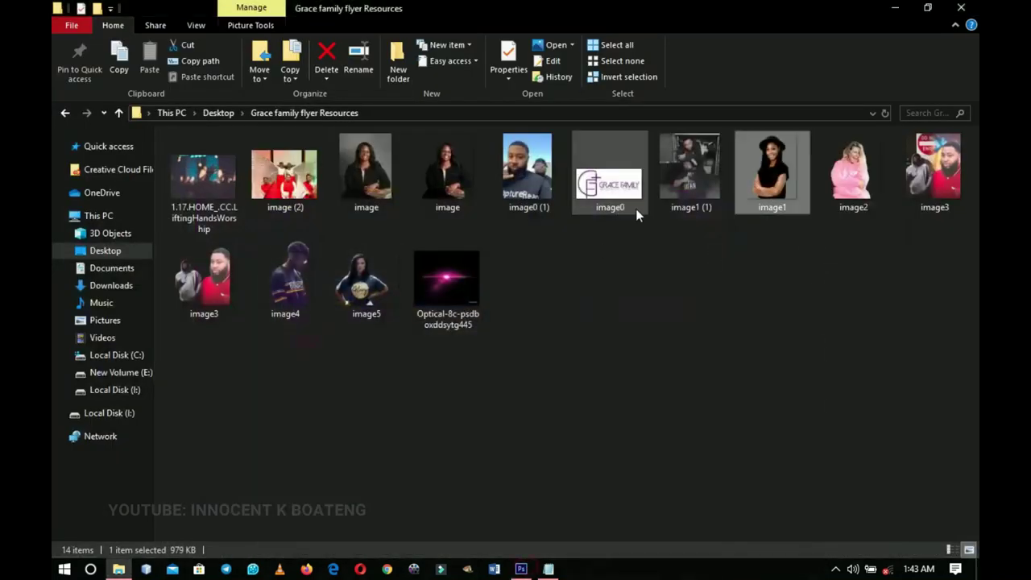
click(853, 182)
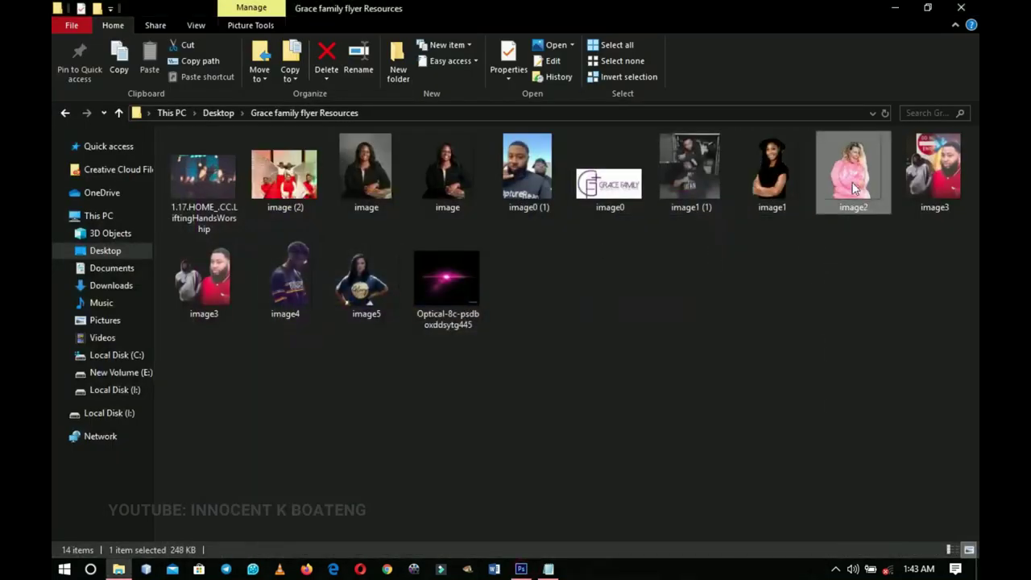
drag(851, 171, 454, 380)
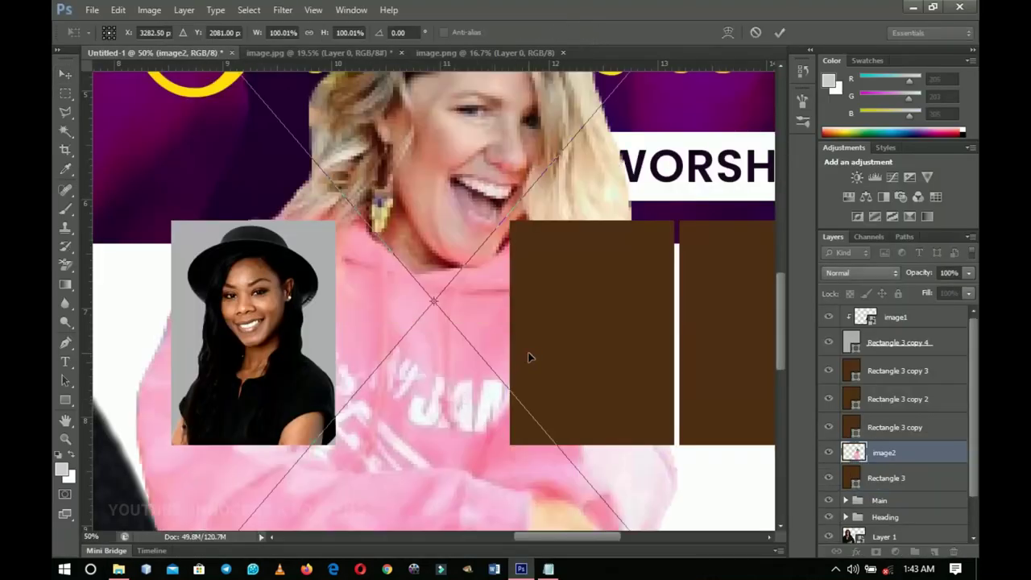
- Place image2 and clip it to the second brown box, Rectangle 3
key(Return)
right_click(884, 455)
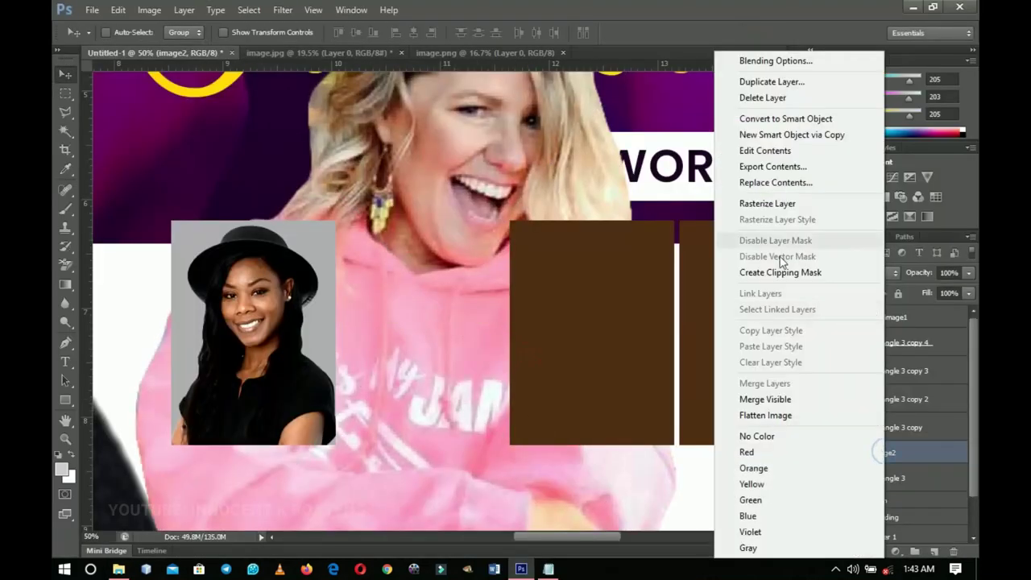
click(778, 272)
scroll(581, 361, down, 2)
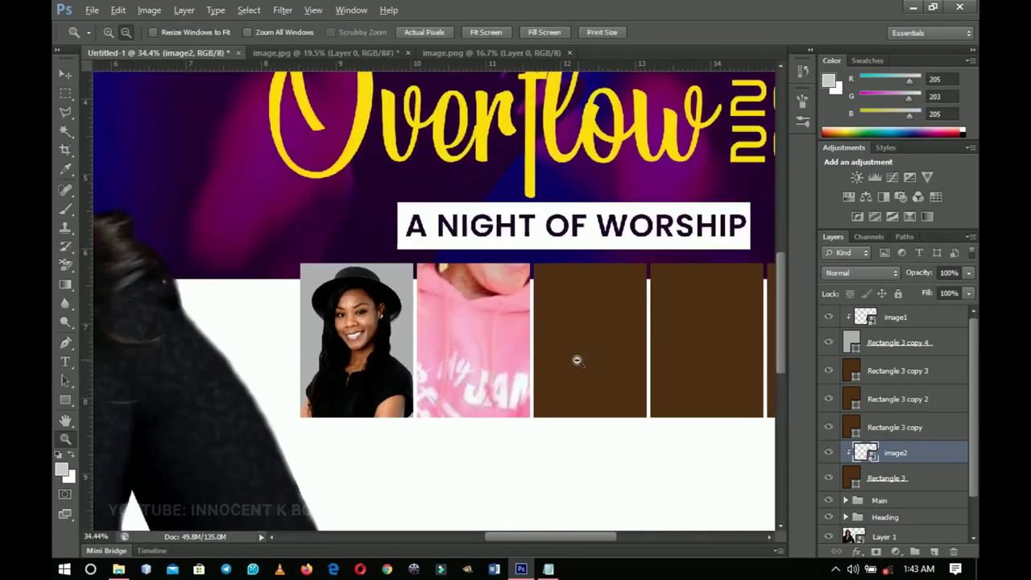
- Scale the pink-hoodie photo to about 33% and position it inside its box
key(ctrl+t)
scroll(577, 361, down, 3)
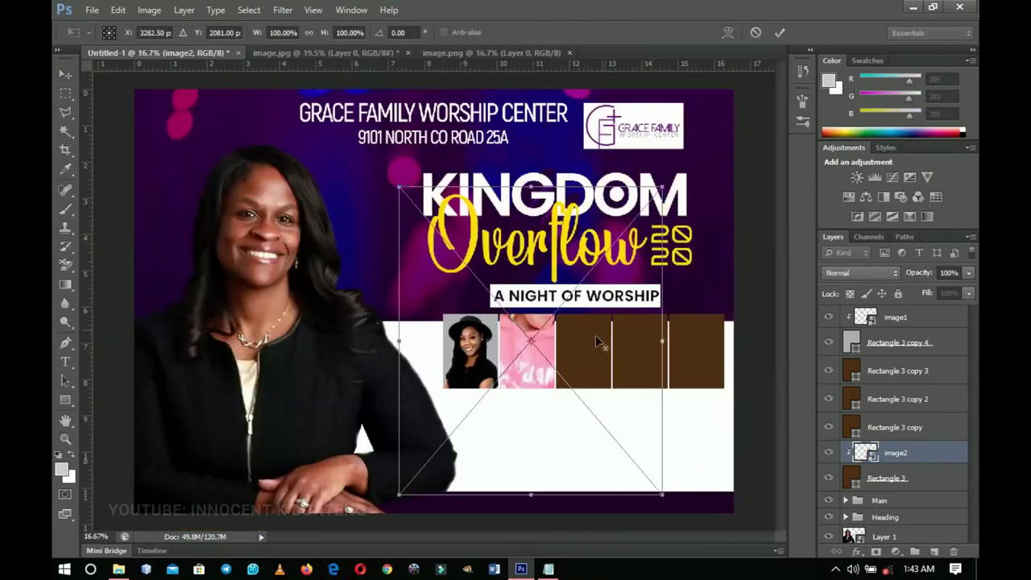
drag(660, 488, 583, 391)
drag(565, 356, 565, 367)
key(z)
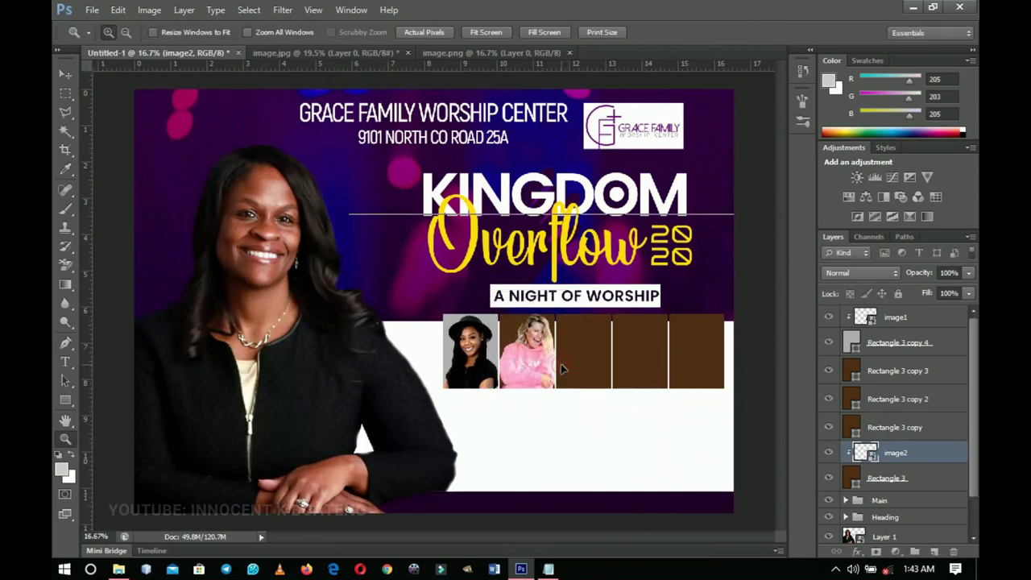
click(563, 366)
click(561, 364)
click(561, 365)
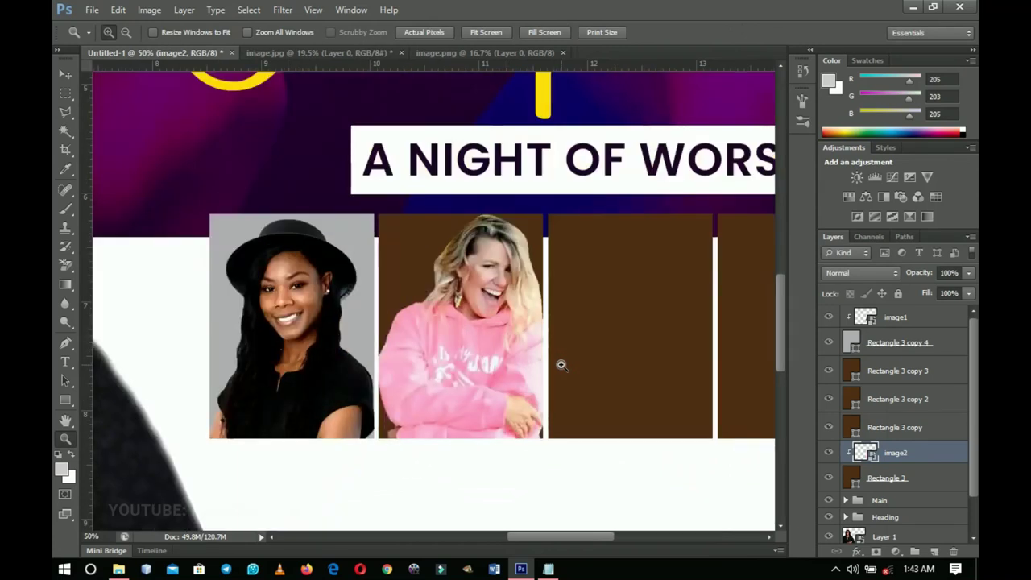
drag(555, 365, 579, 384)
key(v)
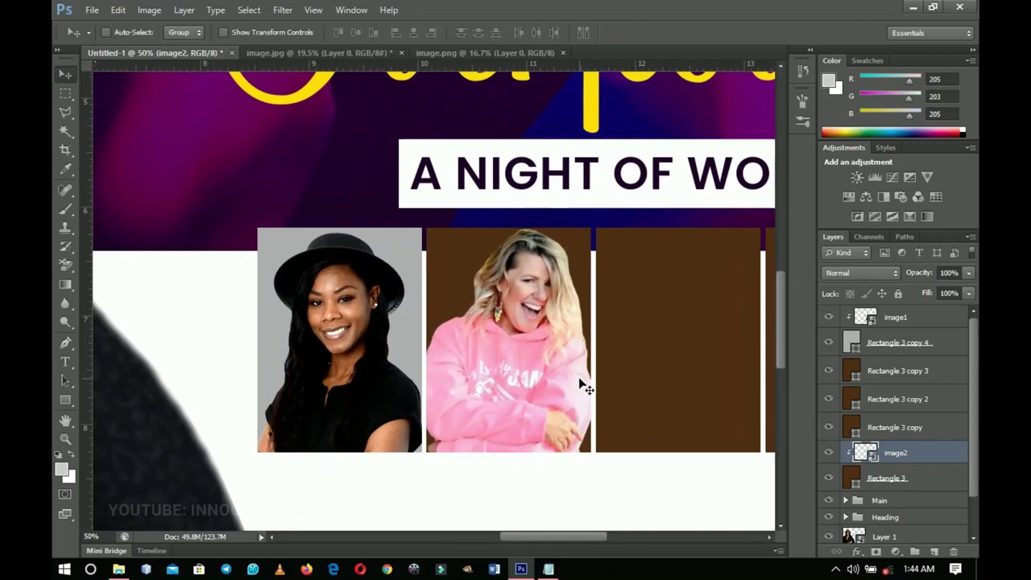
- Change Rectangle 3's fill to soft pink f4b2c7, sampled from the hoodie
double_click(856, 483)
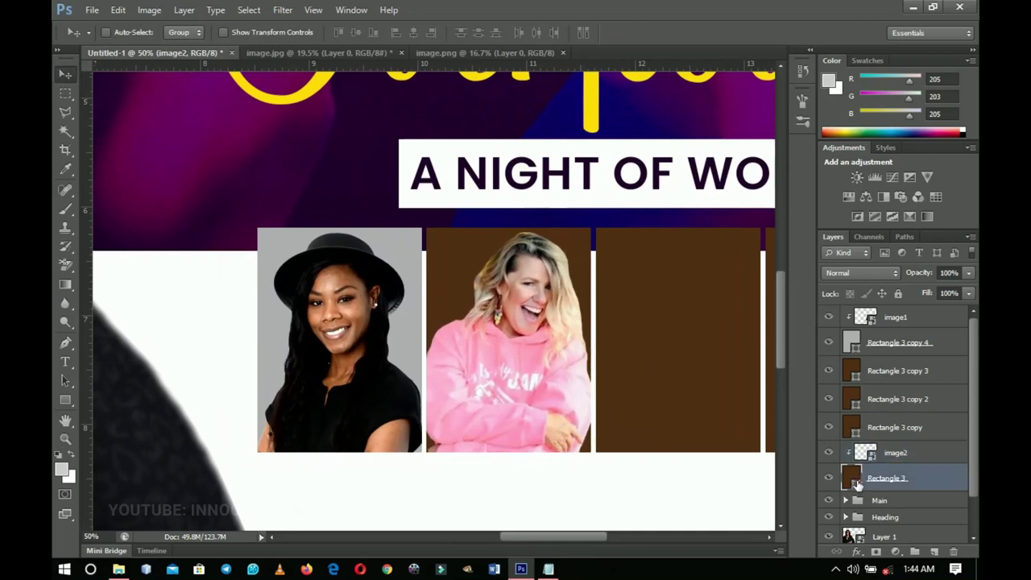
click(578, 361)
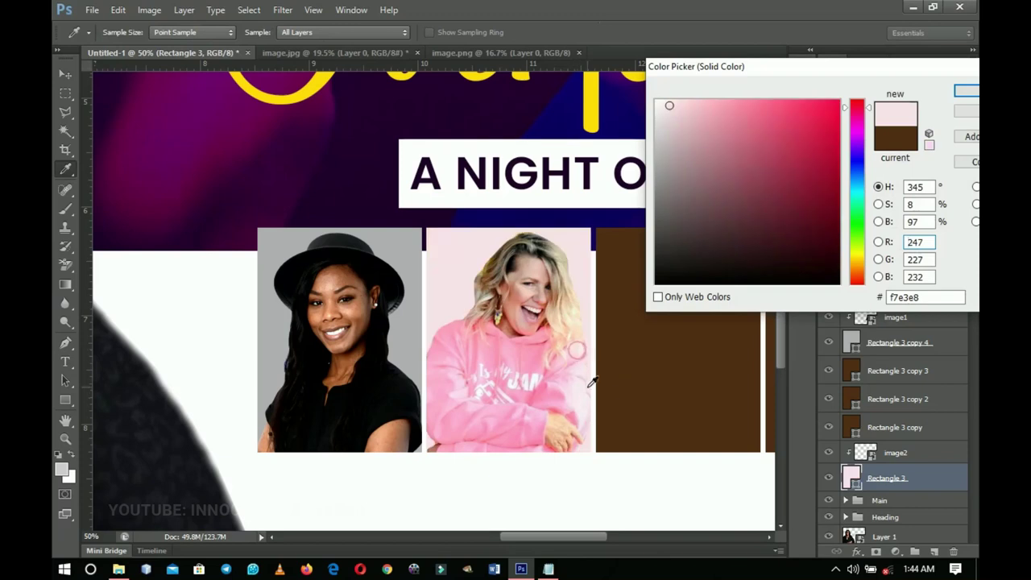
click(465, 324)
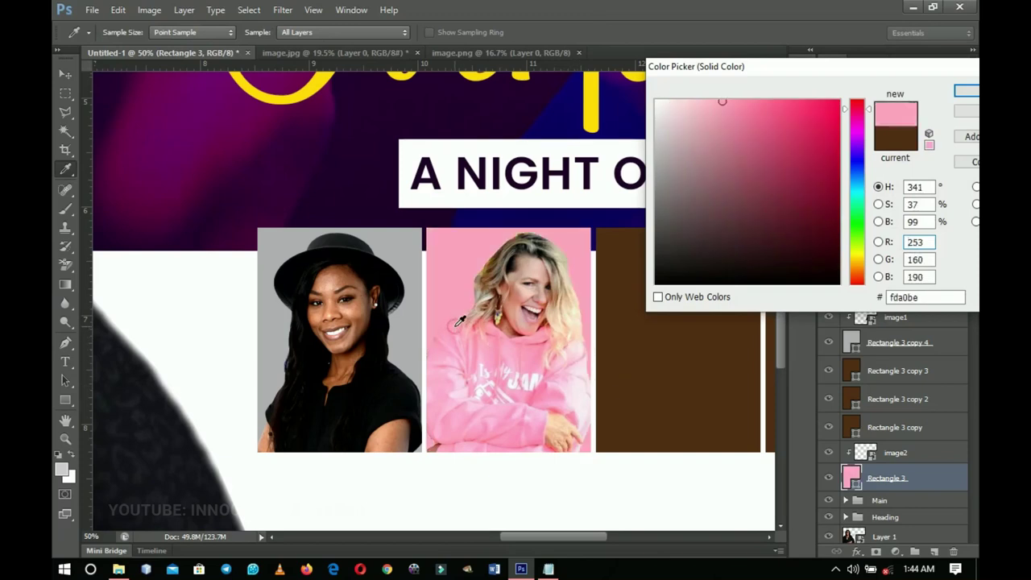
mouse_move(713, 103)
mouse_down()
mouse_move(720, 139)
mouse_move(717, 113)
mouse_move(690, 109)
mouse_move(691, 122)
mouse_up()
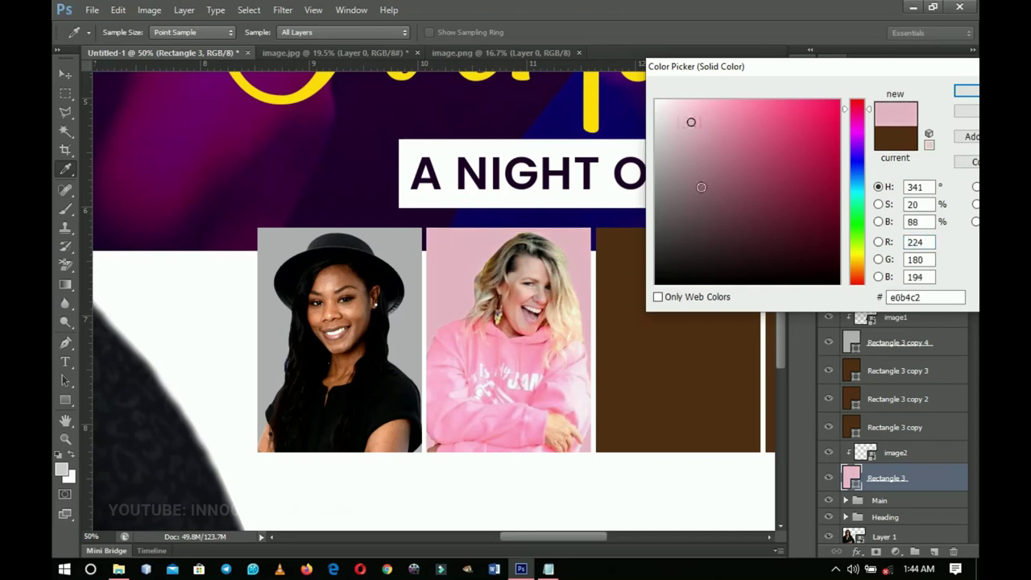
click(705, 107)
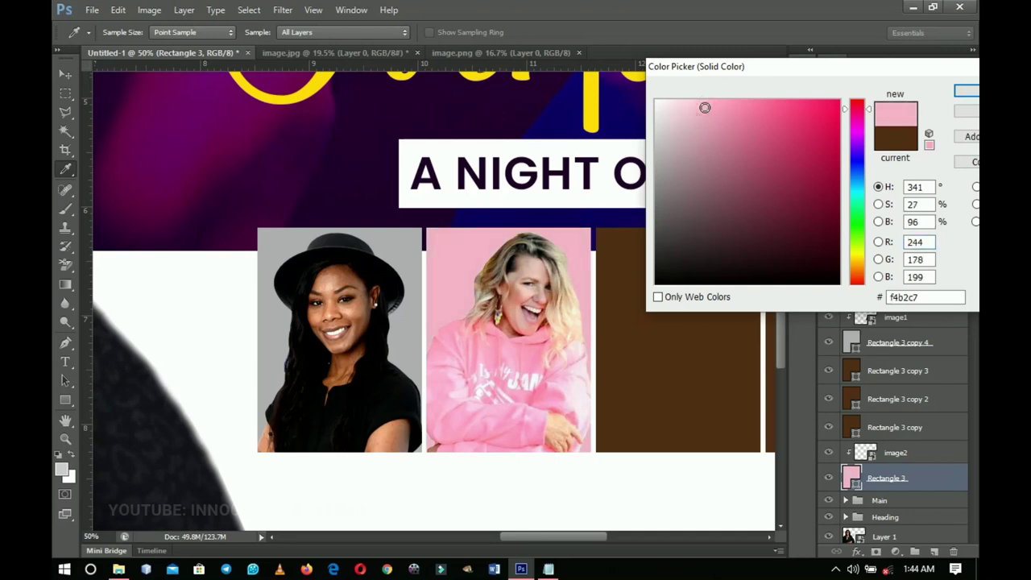
click(965, 91)
- Select the third box's layer, Rectangle 3 copy, from the canvas
key(v)
drag(687, 331, 522, 358)
drag(594, 357, 462, 364)
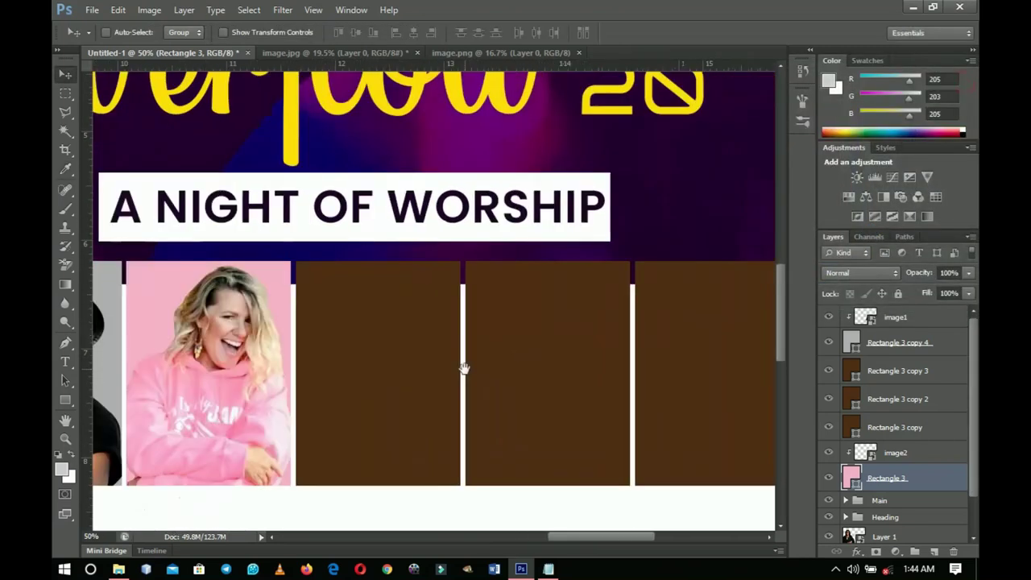
drag(573, 380, 652, 358)
right_click(501, 355)
click(546, 365)
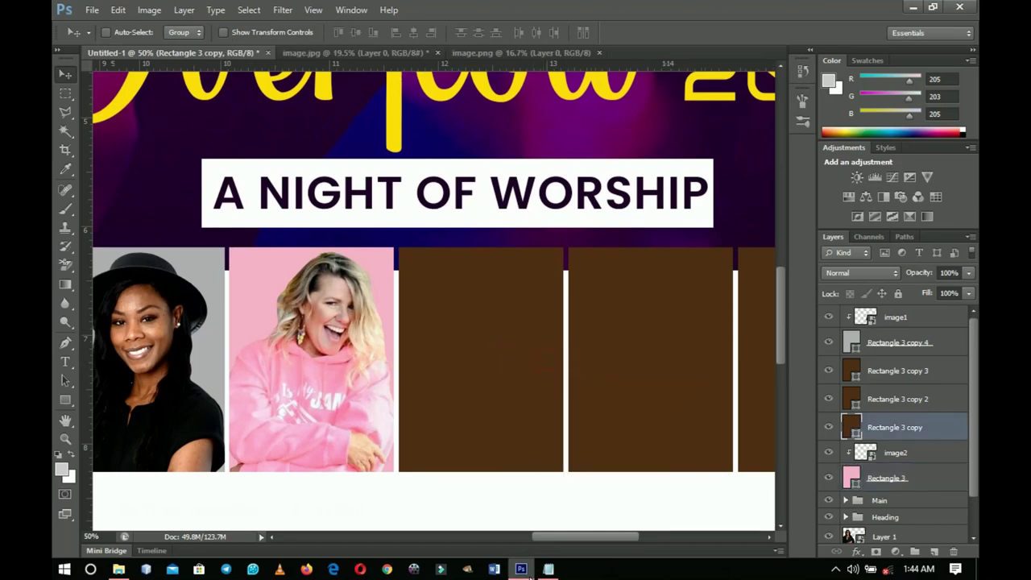
- Check the resources folder and expand the Pictures group in the Layers panel
click(521, 568)
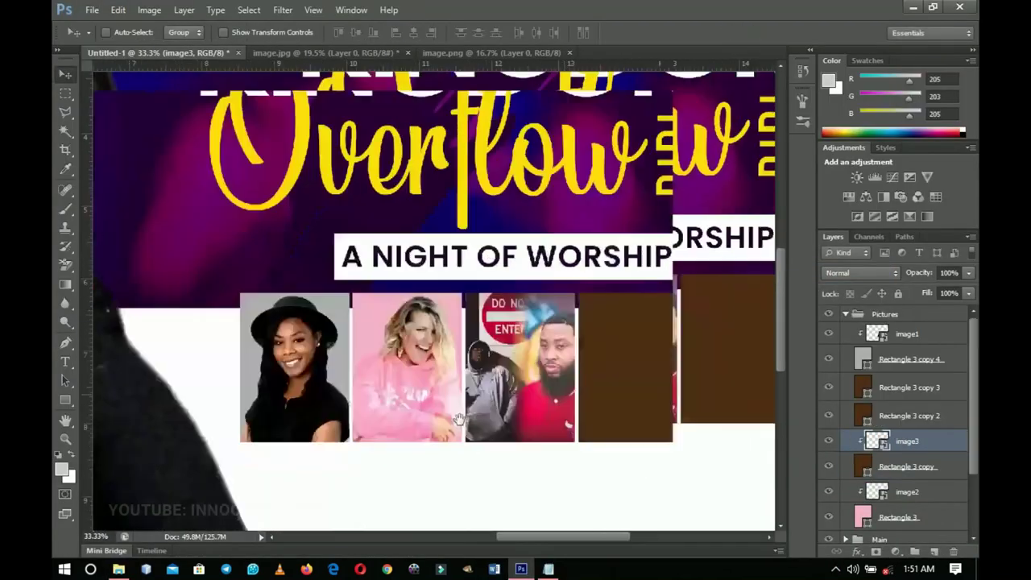
click(521, 568)
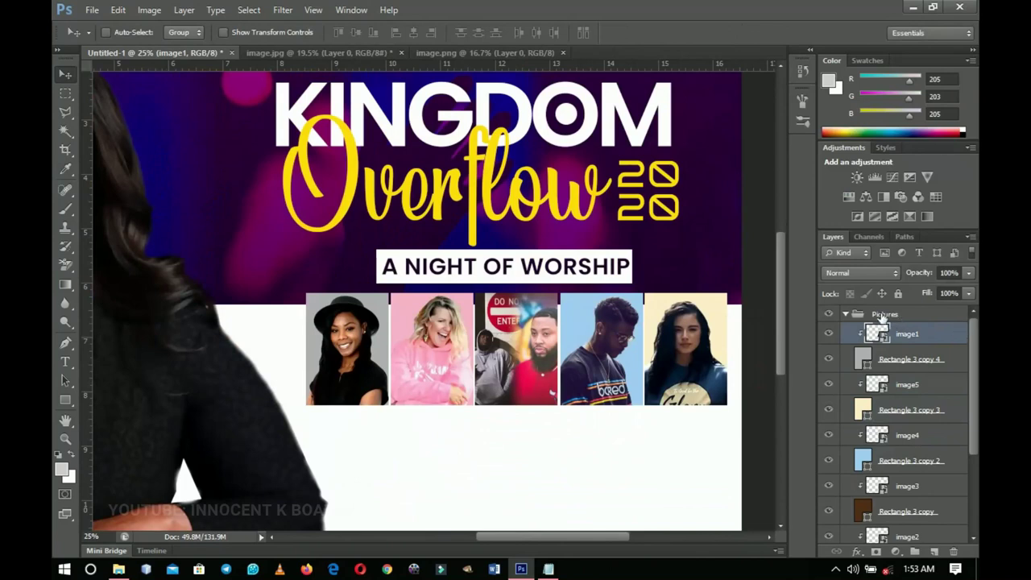
click(845, 314)
click(908, 316)
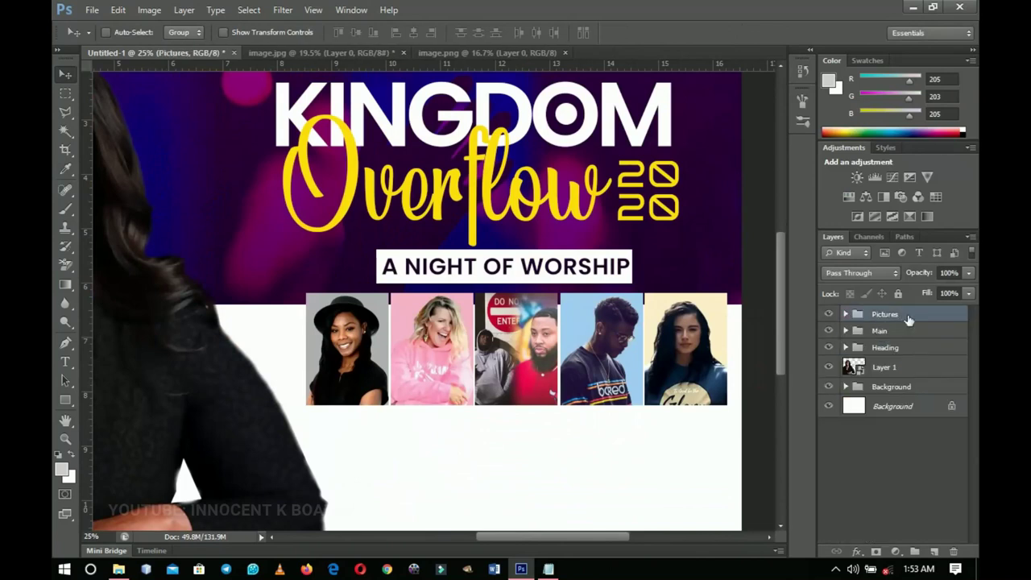
click(846, 314)
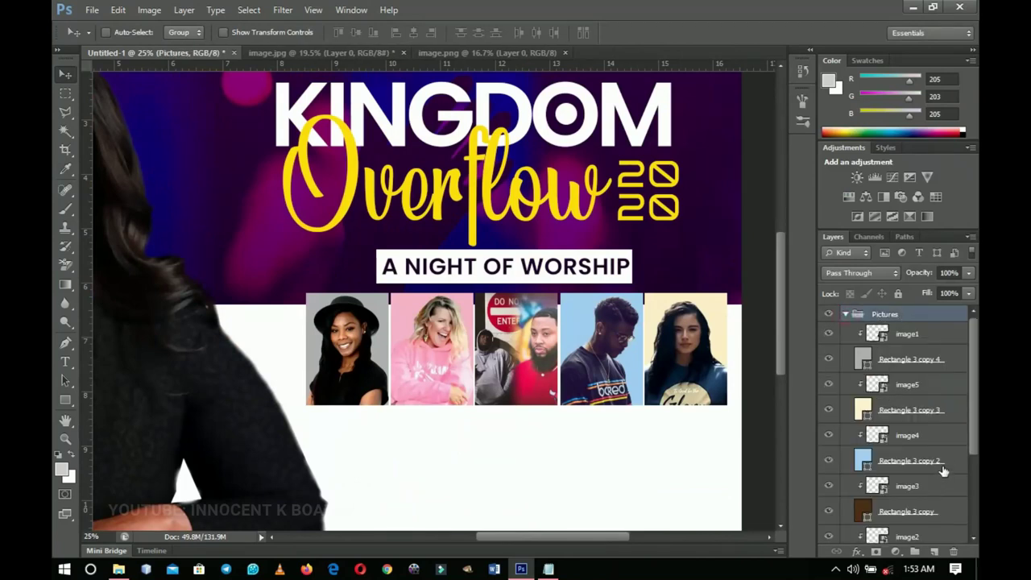
click(845, 314)
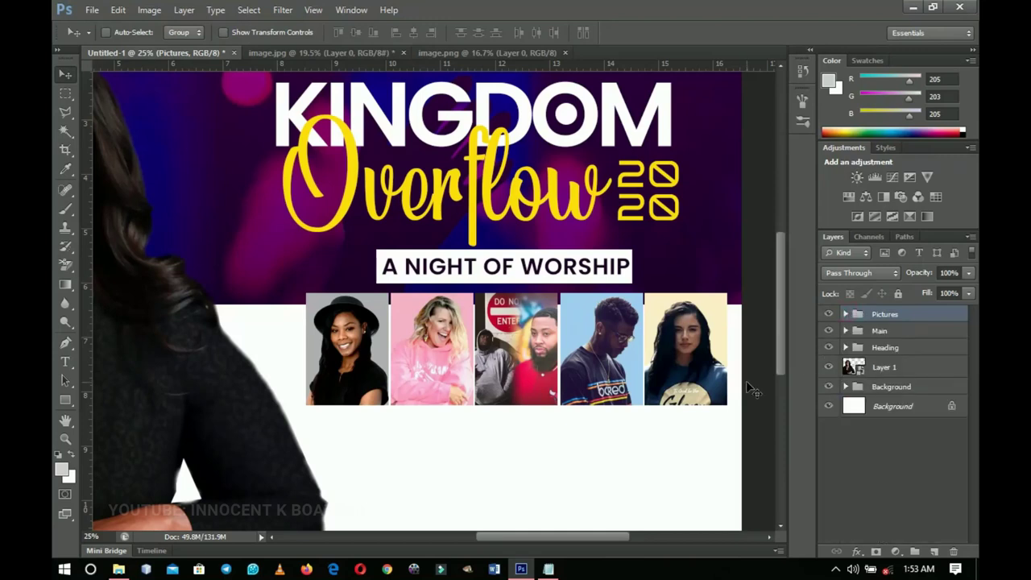
click(845, 315)
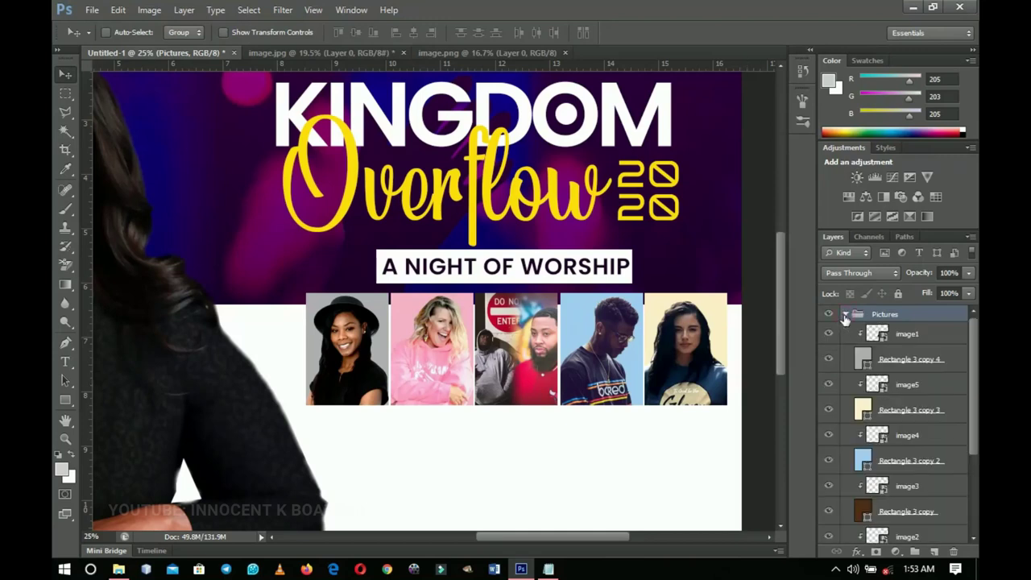
- Zoom to 50% on the first guest photo and list its layers
scroll(295, 385, up, 2)
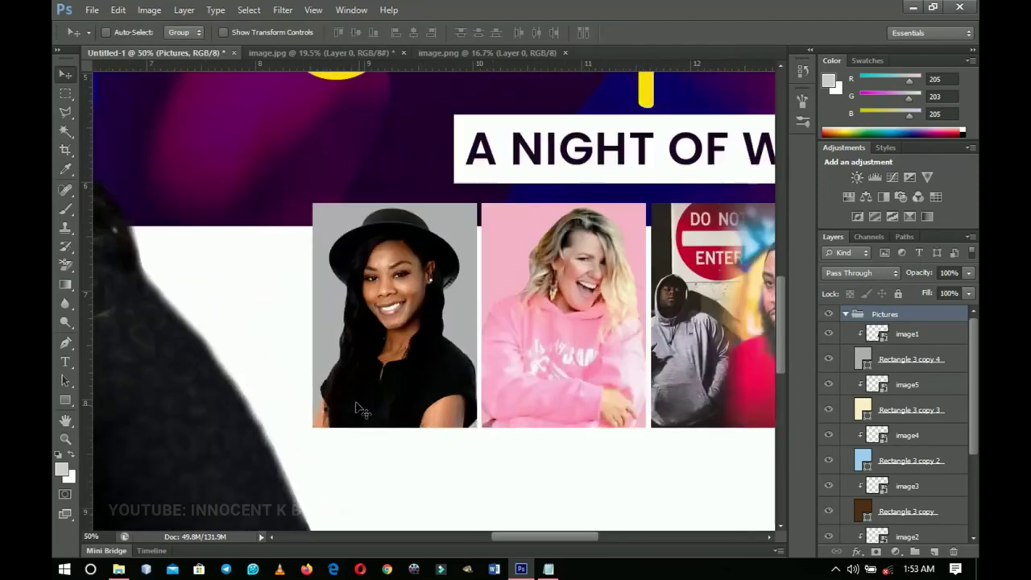
scroll(362, 409, left, 2)
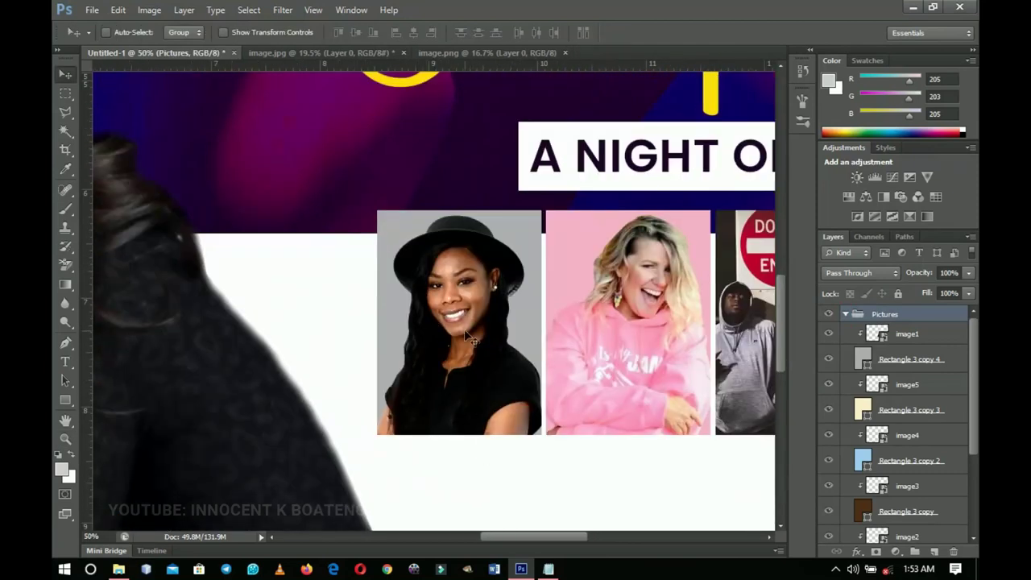
right_click(465, 284)
- Draw a 495 × 140 px grey Rectangle 4 over the first photo's bottom, clipped to image1
click(506, 311)
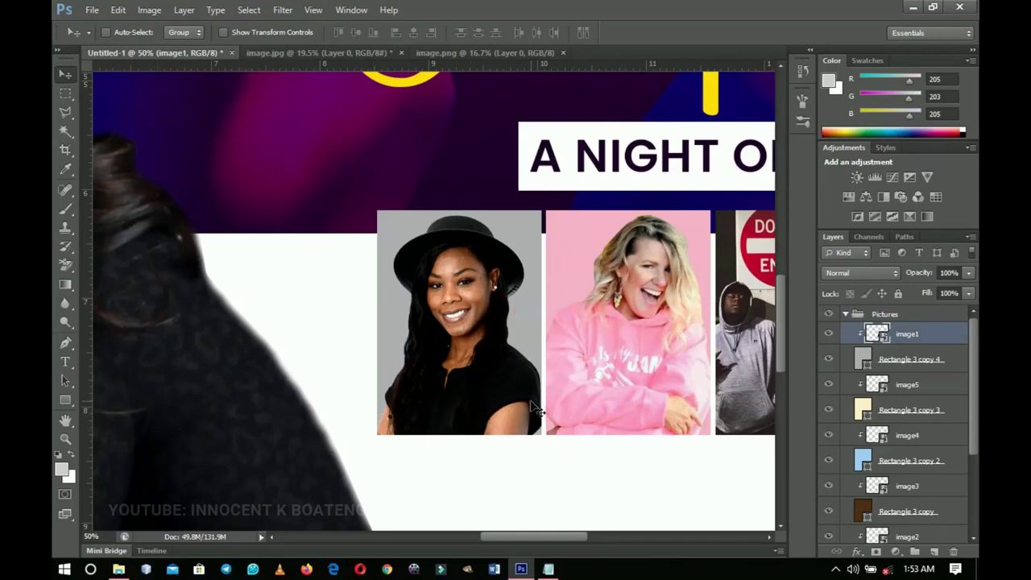
drag(584, 396, 556, 387)
drag(63, 400, 159, 397)
click(159, 397)
drag(342, 402, 522, 452)
right_click(923, 346)
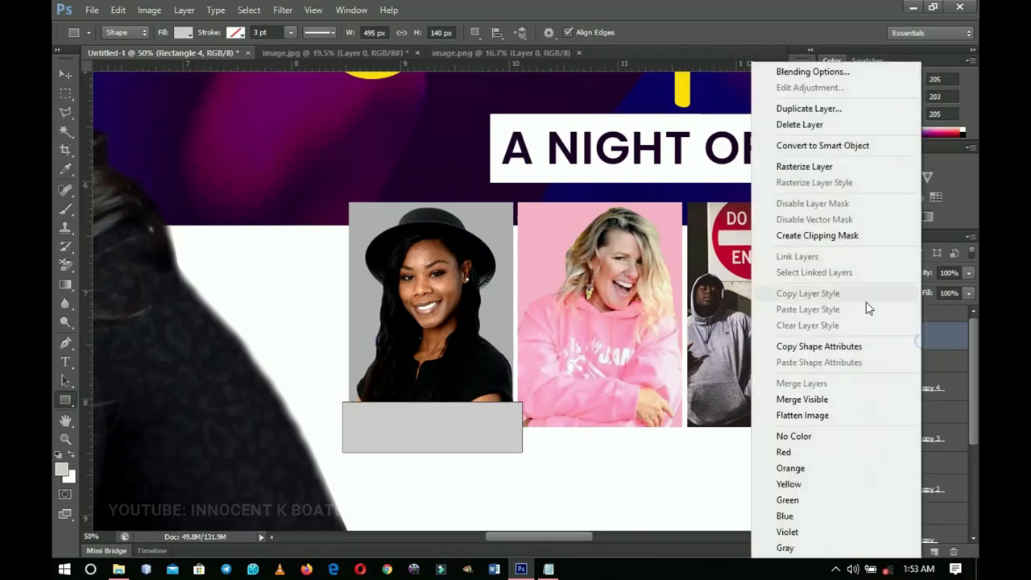
click(834, 235)
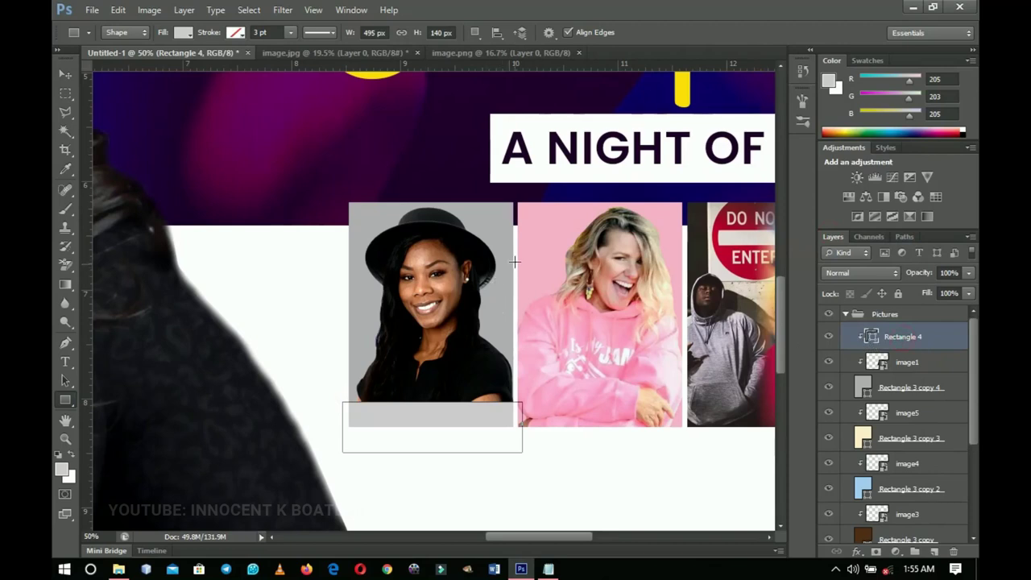
- Set Rectangle 4's fill to dark charcoal 282929
double_click(866, 392)
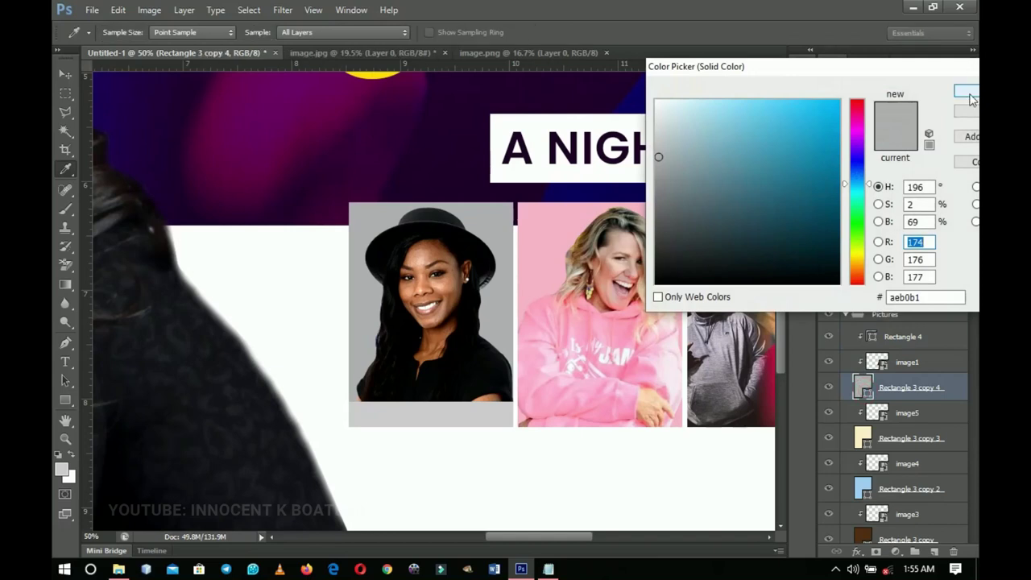
click(970, 96)
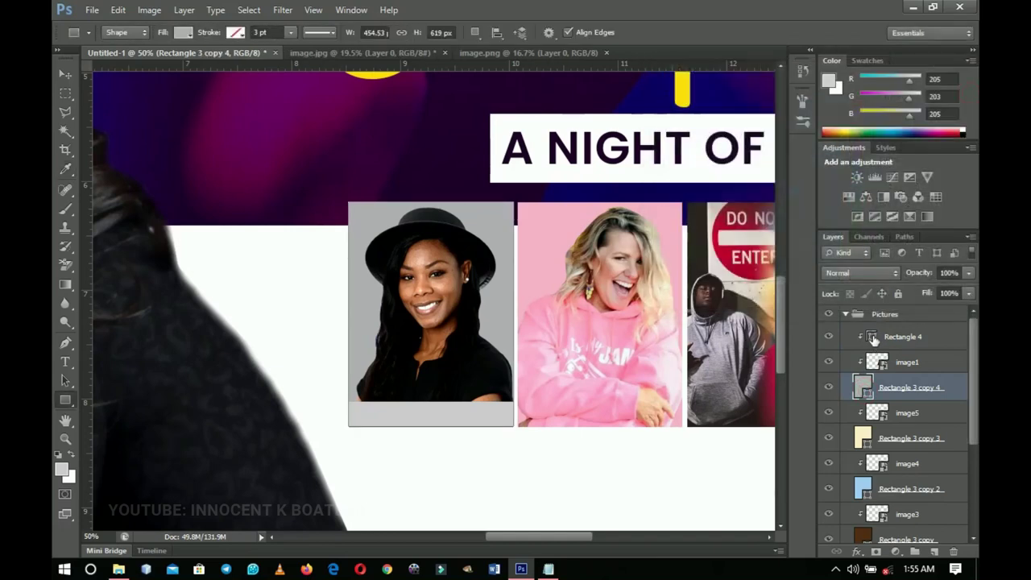
double_click(872, 338)
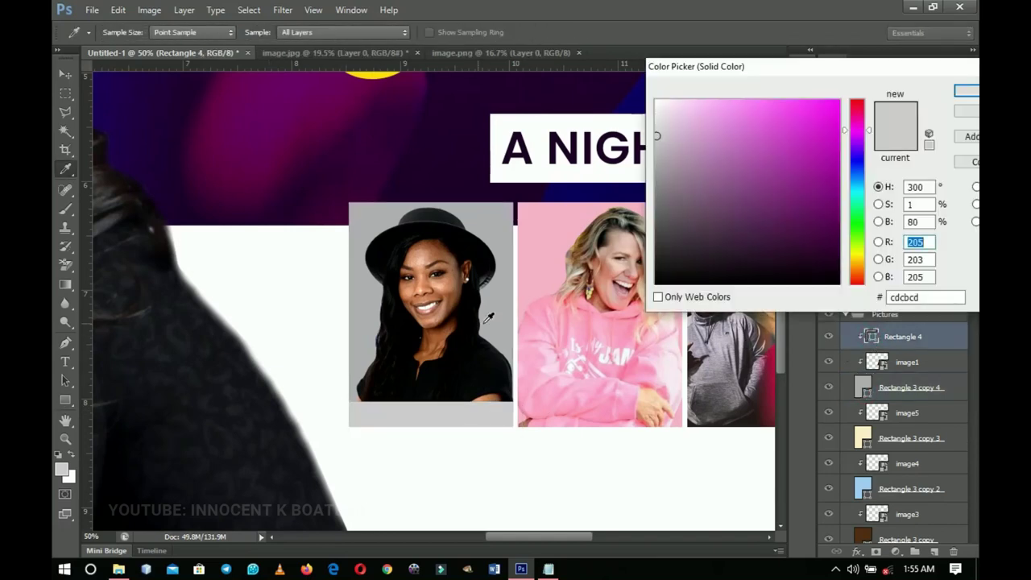
click(491, 375)
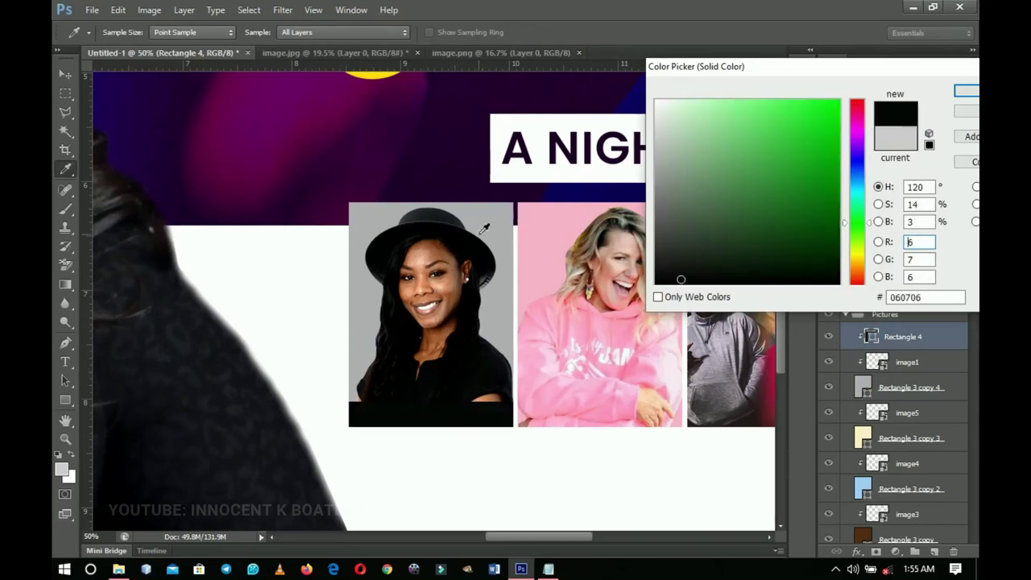
click(507, 231)
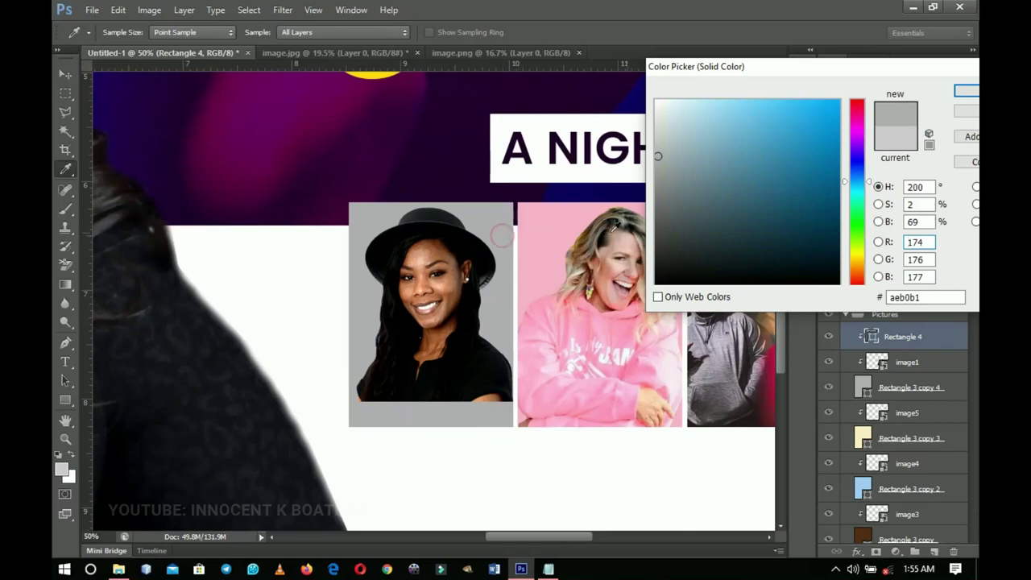
drag(660, 206, 658, 254)
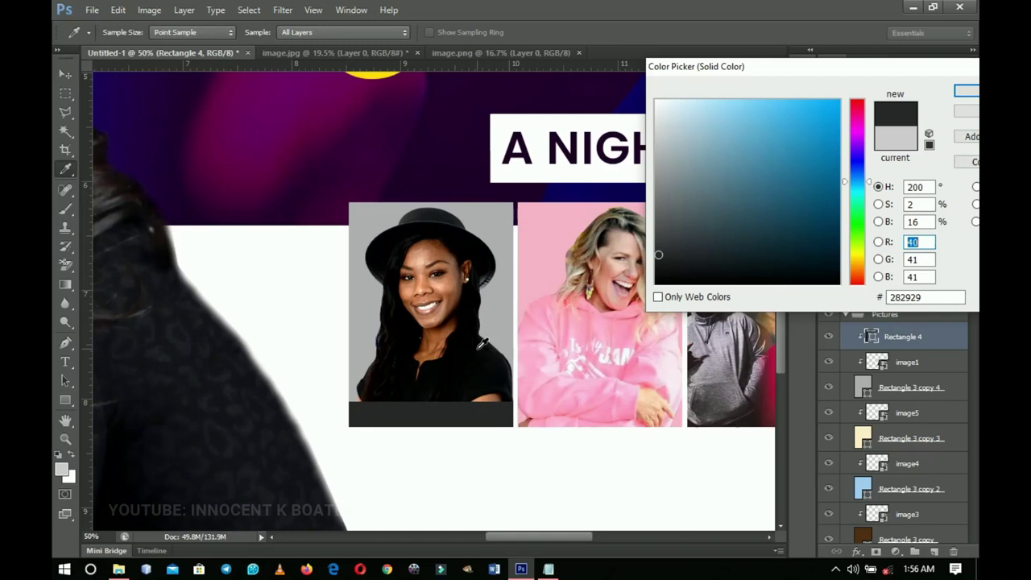
click(967, 94)
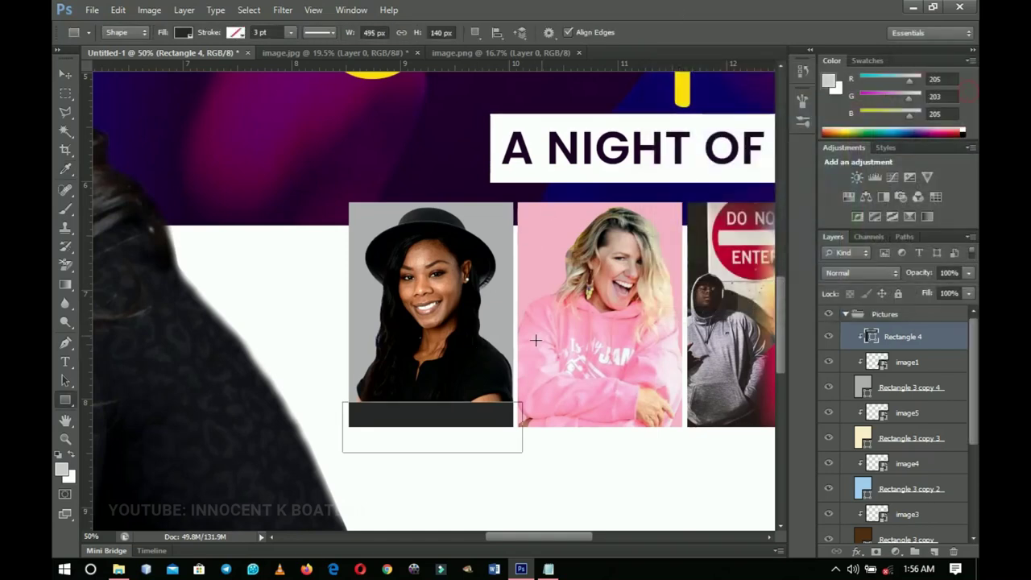
- Duplicate the dark bar under the pink photo and clip it to image2
drag(649, 376, 508, 344)
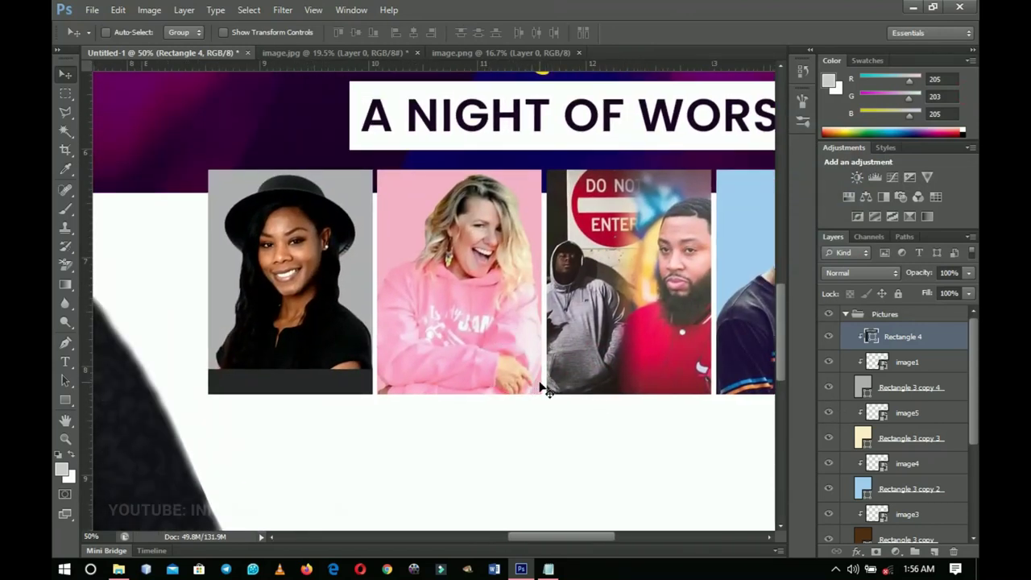
key(ctrl+j)
drag(268, 400, 433, 400)
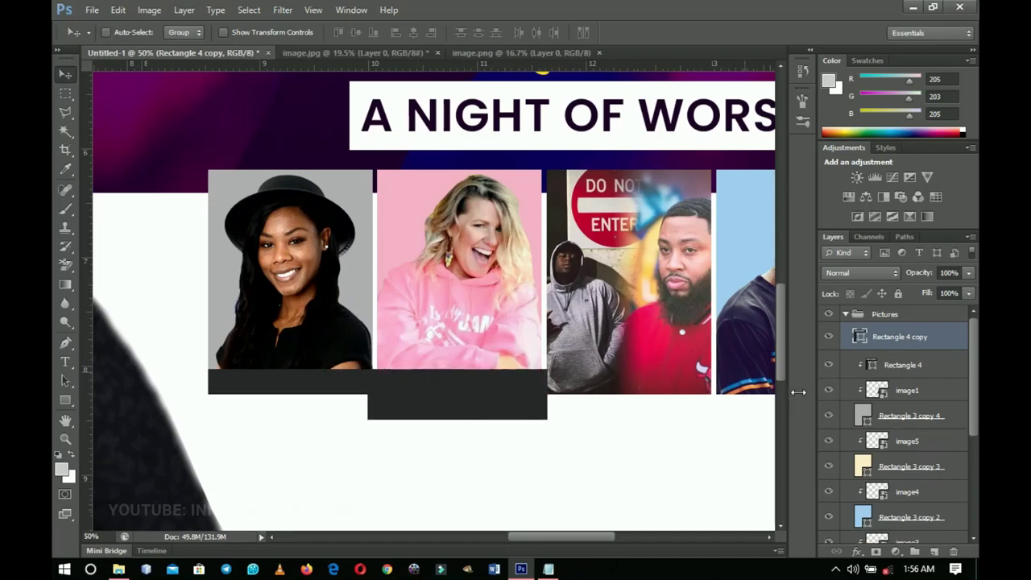
scroll(860, 419, down, 1)
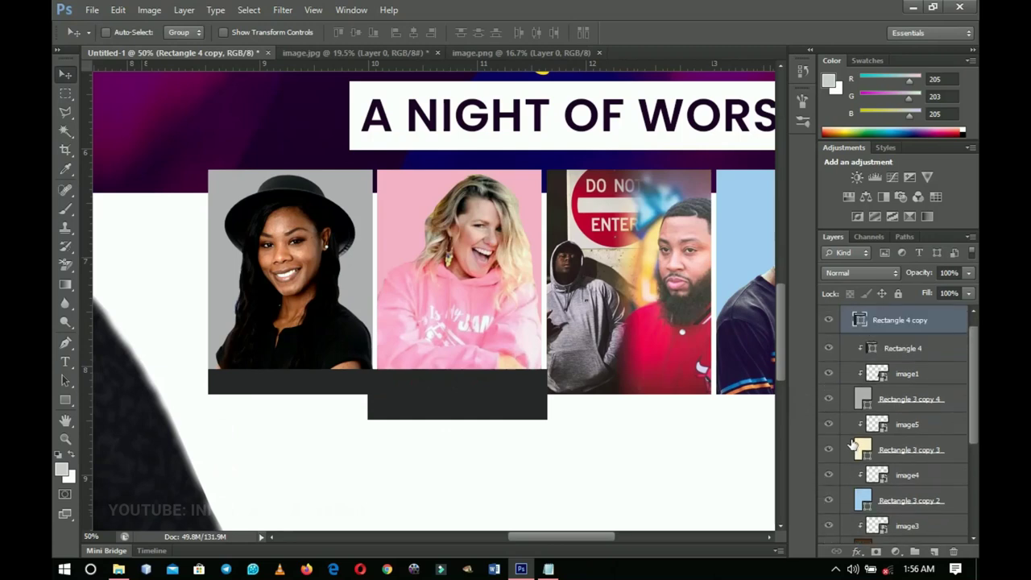
scroll(863, 407, down, 8)
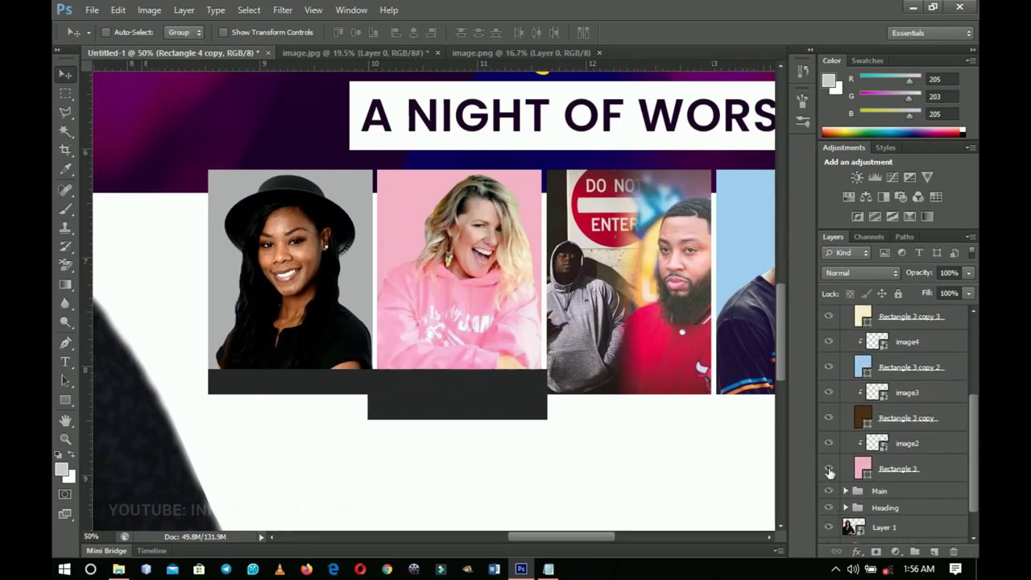
scroll(919, 371, up, 9)
drag(919, 345, 889, 493)
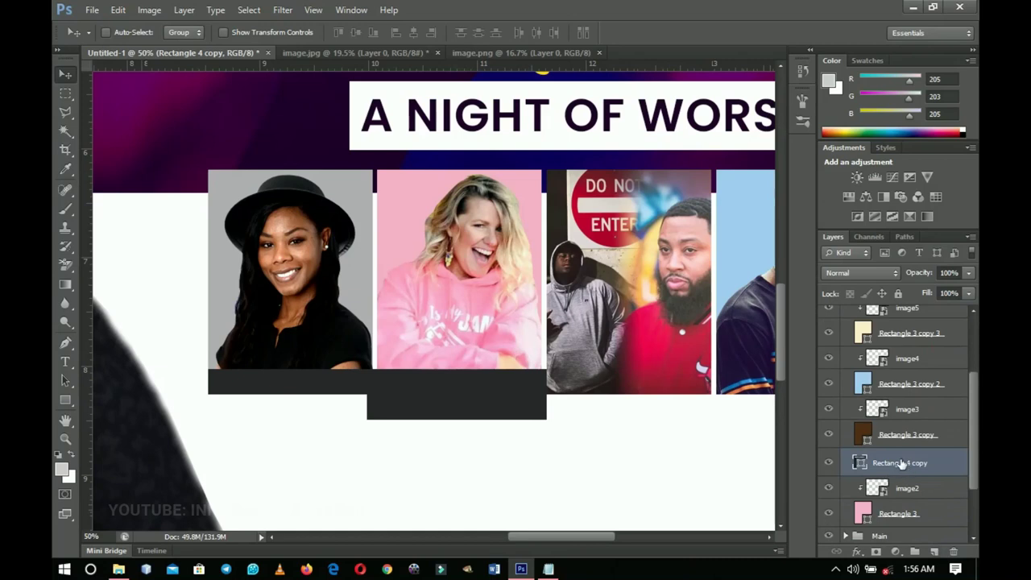
right_click(901, 463)
click(844, 235)
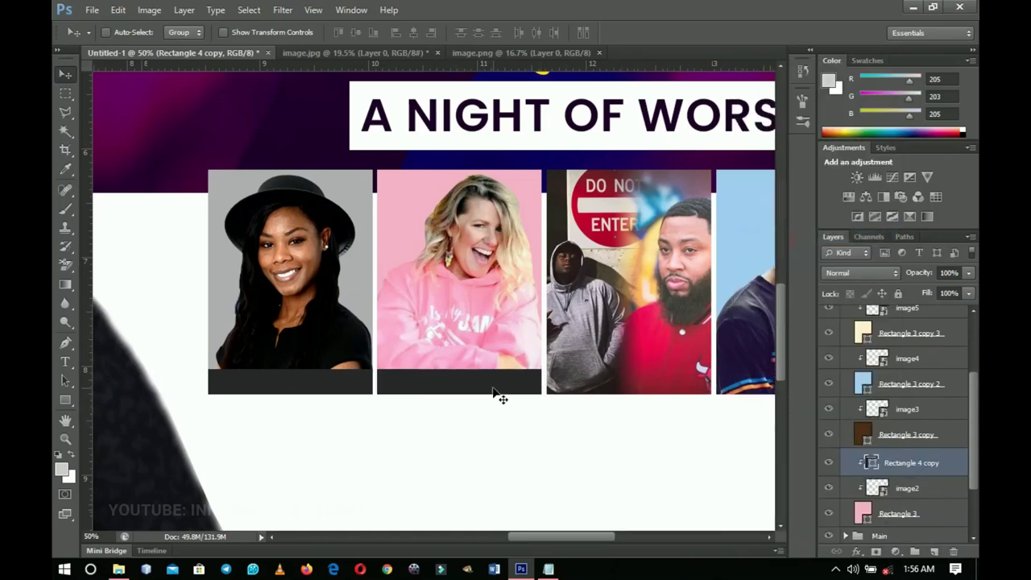
- Colour the copied bar deep crimson a51442
double_click(872, 463)
click(405, 209)
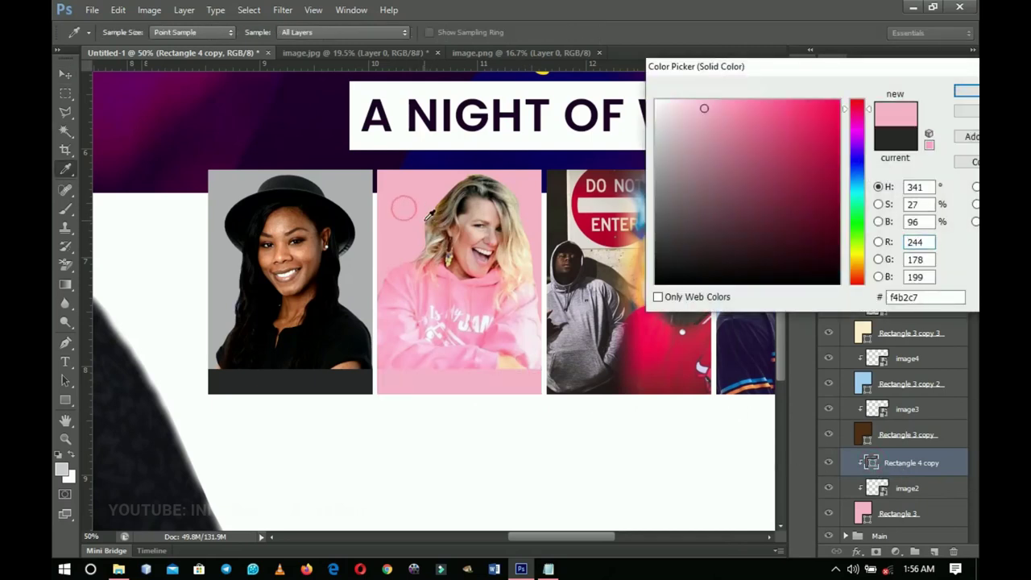
mouse_move(757, 164)
mouse_down()
mouse_move(768, 170)
mouse_move(792, 155)
mouse_move(813, 183)
mouse_move(816, 164)
mouse_up()
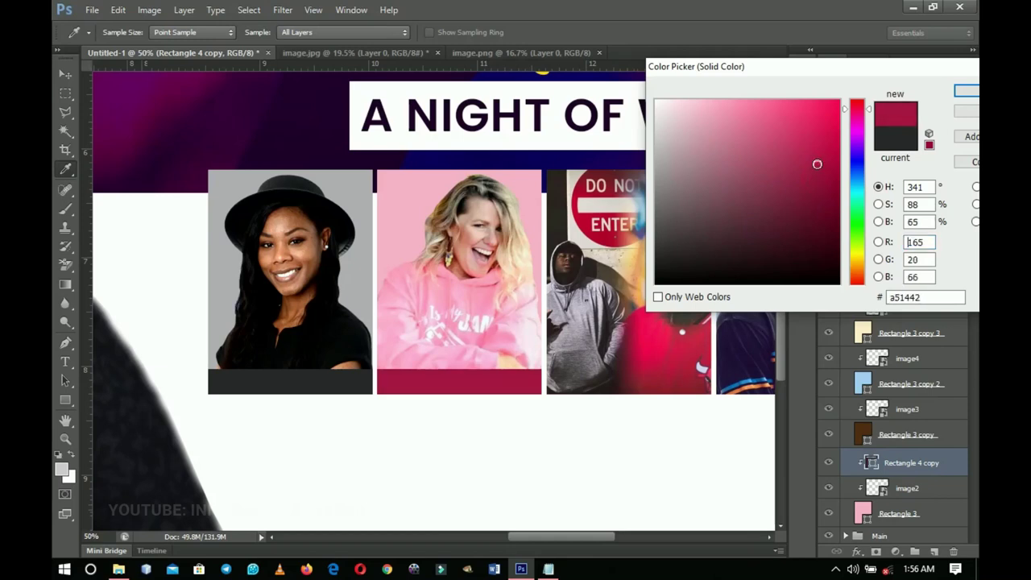
click(973, 90)
key(v)
drag(665, 343, 552, 356)
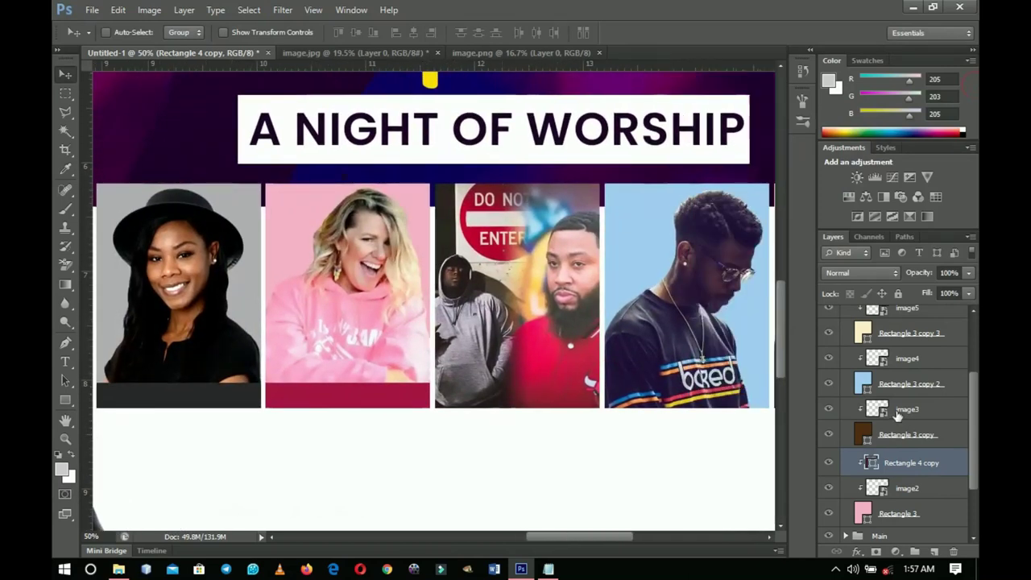
- Duplicate the crimson bar, clip it to the third photo, and move it beneath
key(ctrl+j)
scroll(926, 443, up, 3)
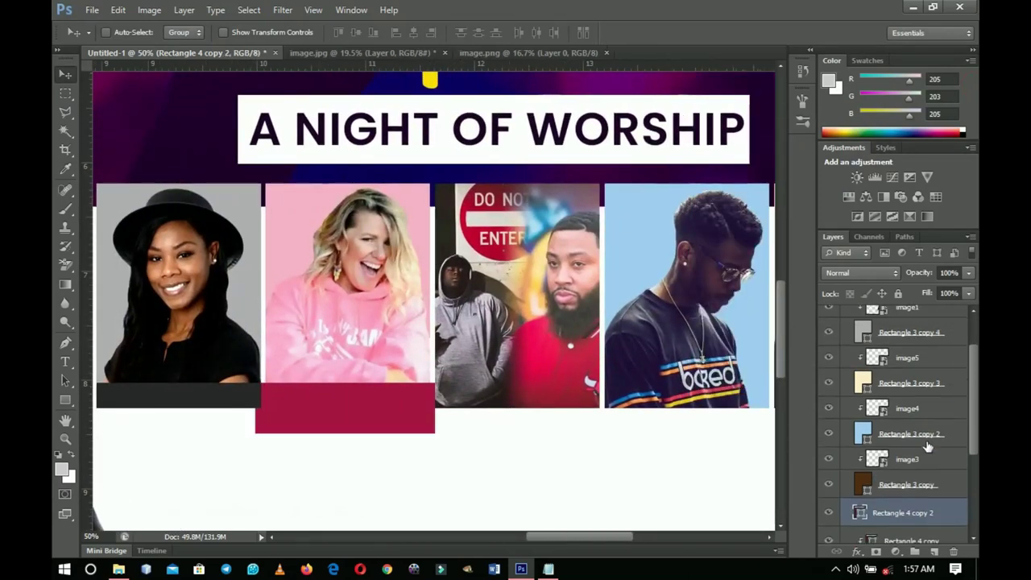
drag(896, 519, 905, 458)
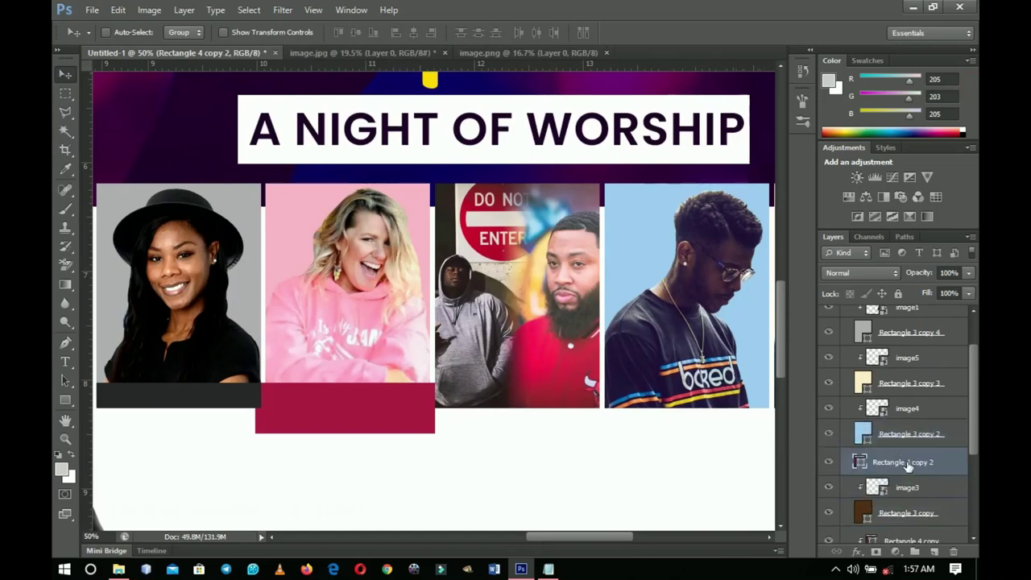
right_click(912, 461)
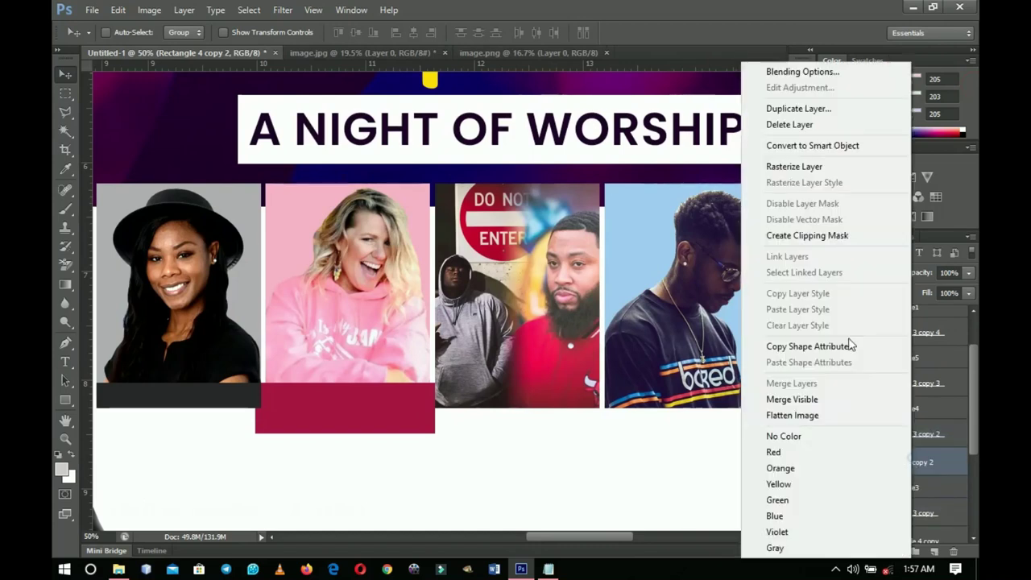
click(807, 235)
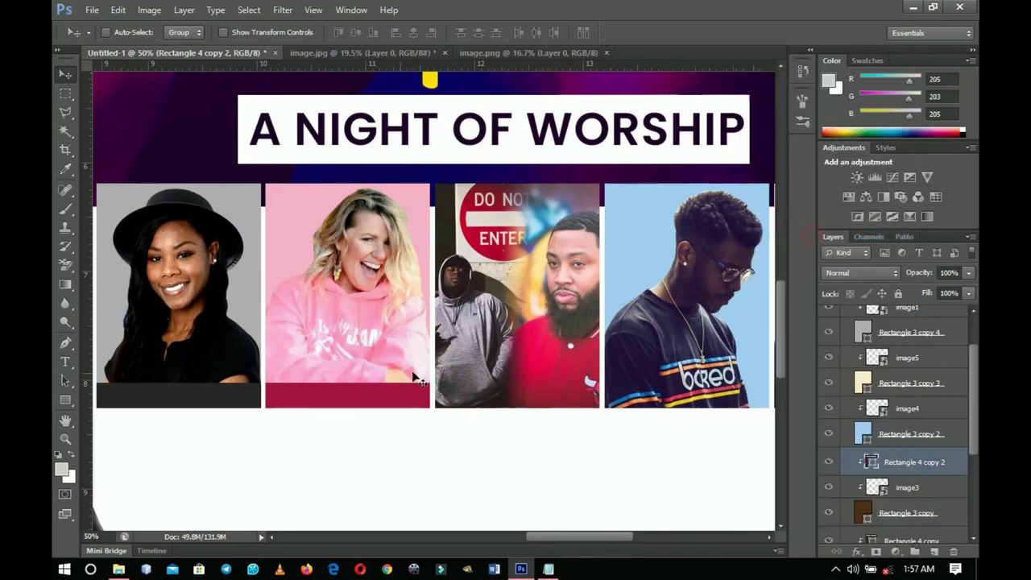
drag(345, 410, 520, 400)
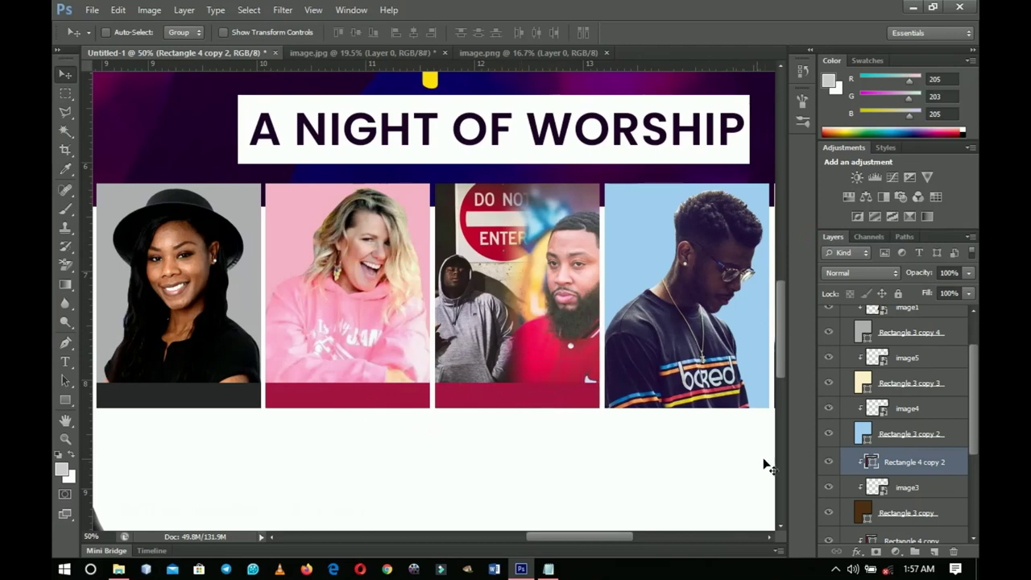
- Colour the third bar sky blue 3ba0d1, then copy a bar under the fourth photo
double_click(873, 466)
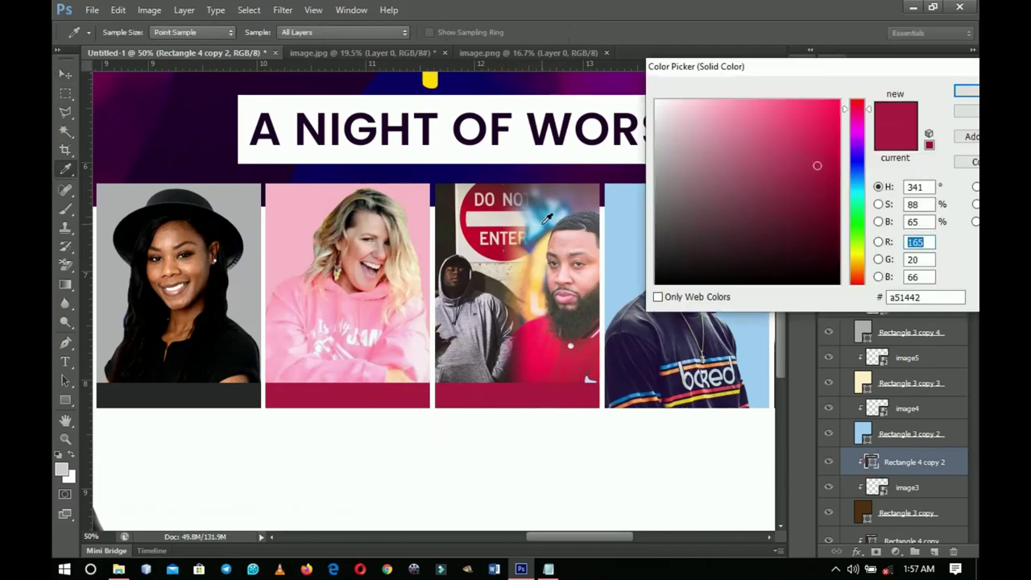
click(544, 219)
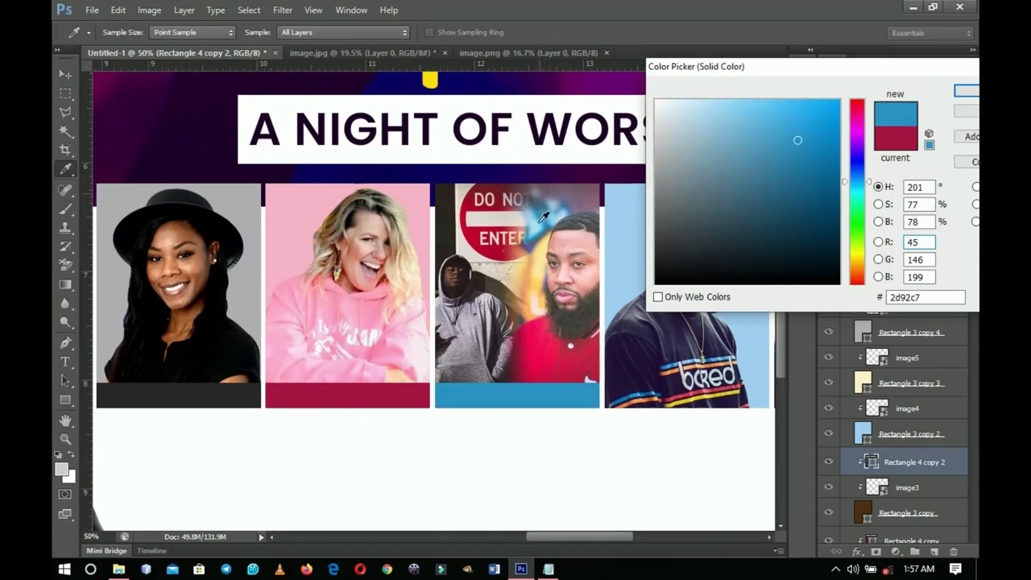
click(555, 326)
click(554, 346)
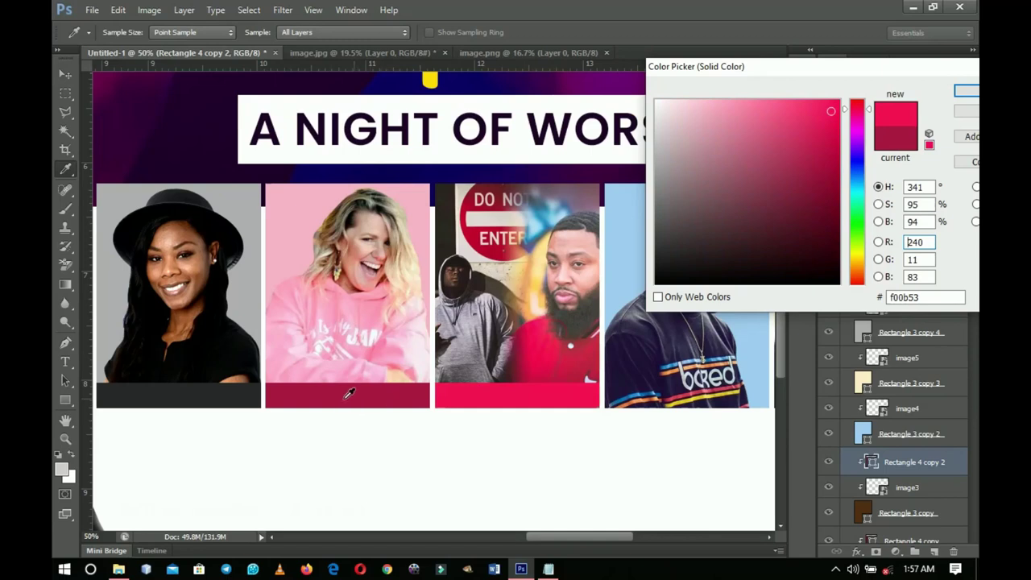
click(544, 229)
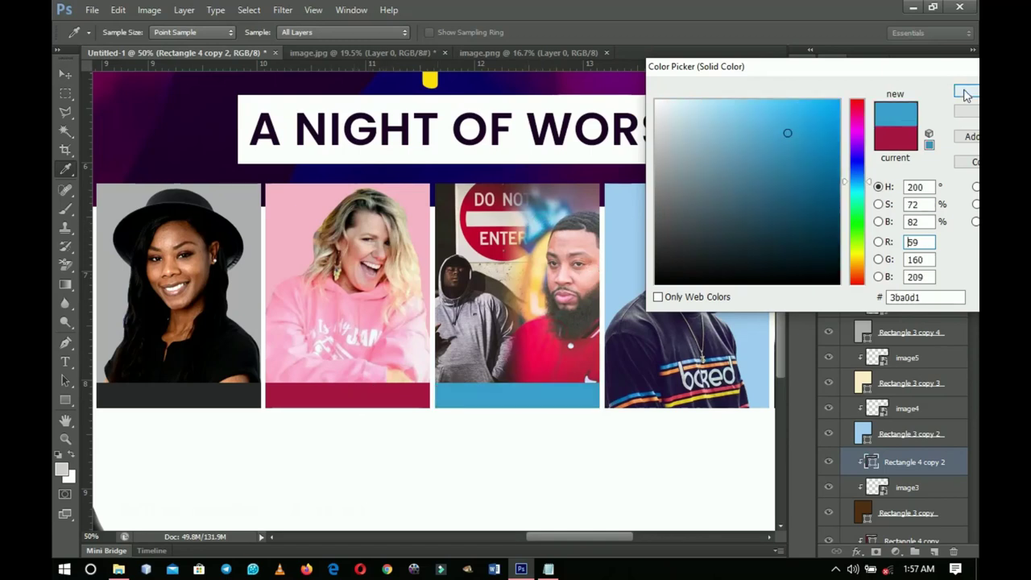
click(966, 94)
drag(743, 302, 570, 274)
drag(489, 365, 568, 407)
- Set the new bar's colour and select the first photo's bar, Rectangle 4
double_click(871, 411)
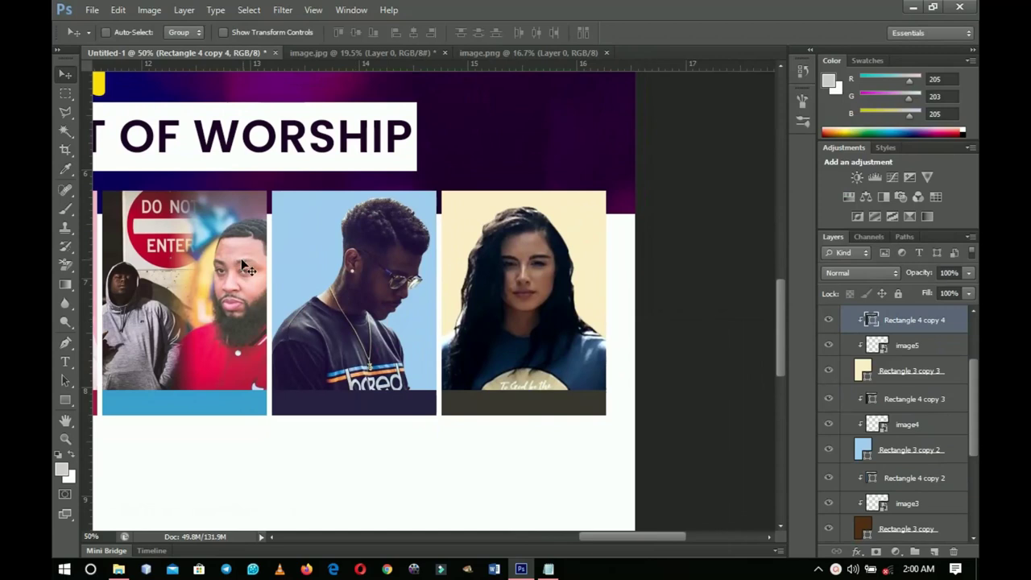
drag(269, 338, 563, 392)
scroll(970, 377, up, 4)
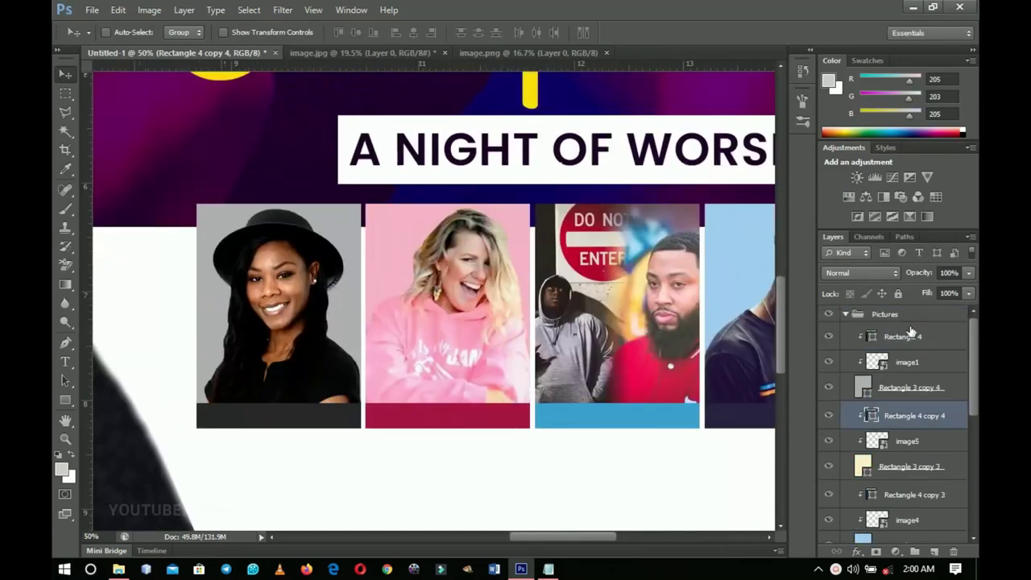
click(911, 334)
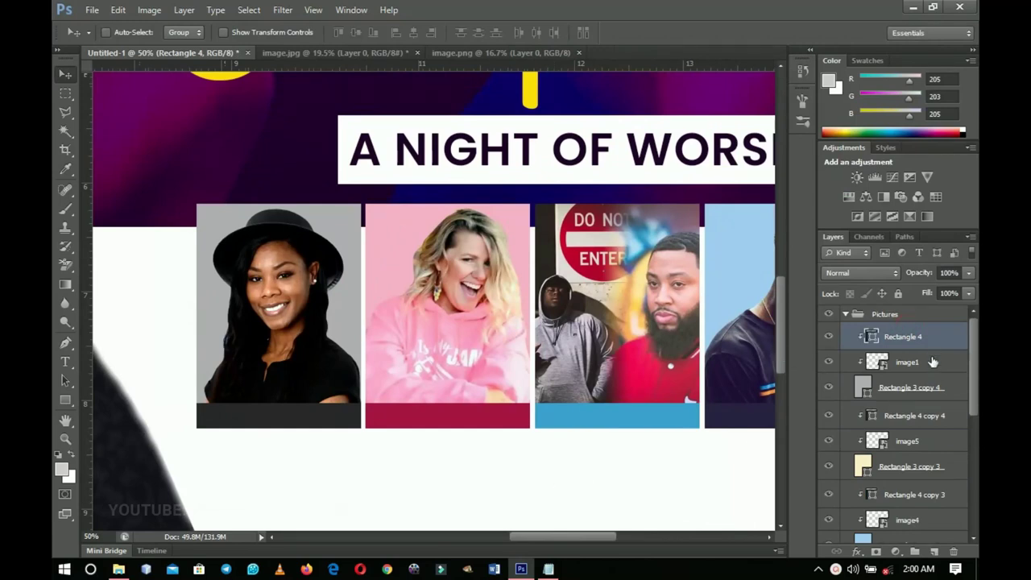
drag(656, 367, 690, 286)
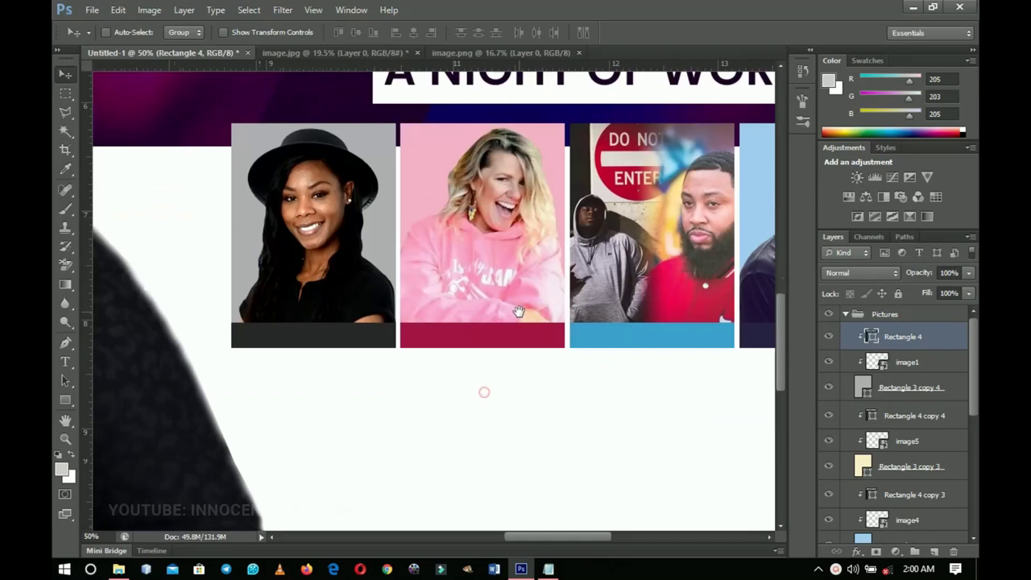
click(64, 363)
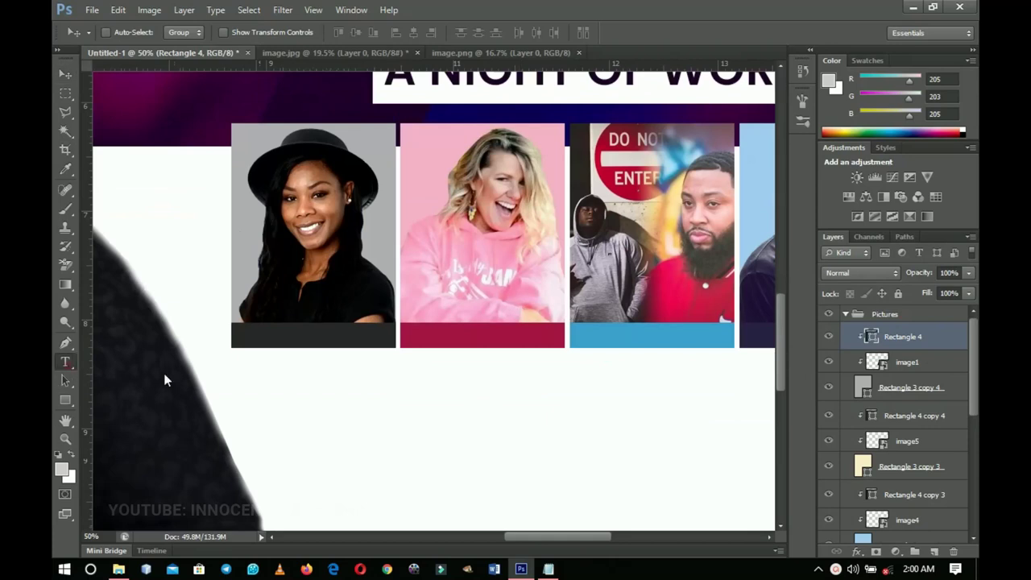
- Create a text layer over the first bar containing ERYCA copied from the notes
click(311, 347)
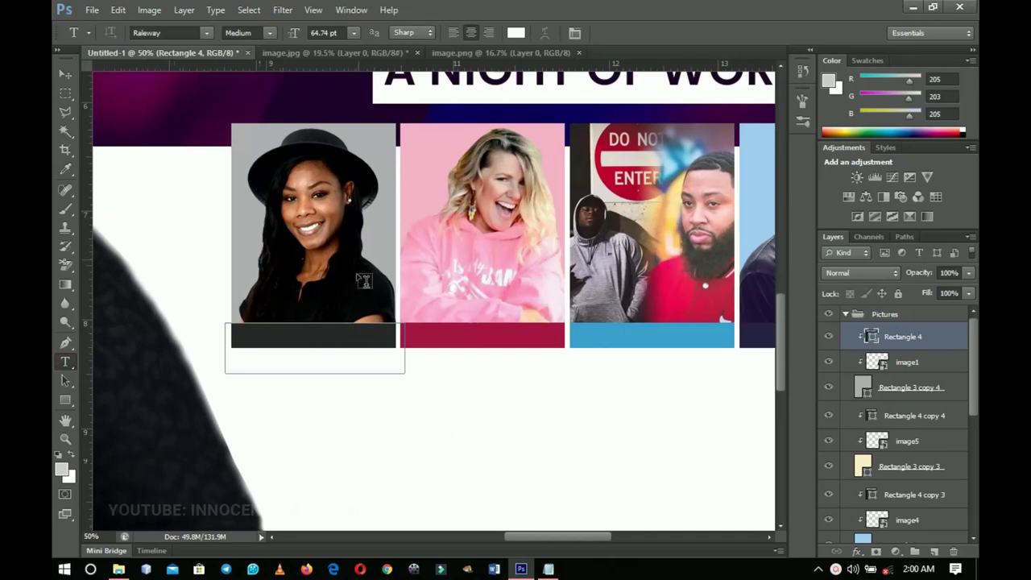
click(312, 272)
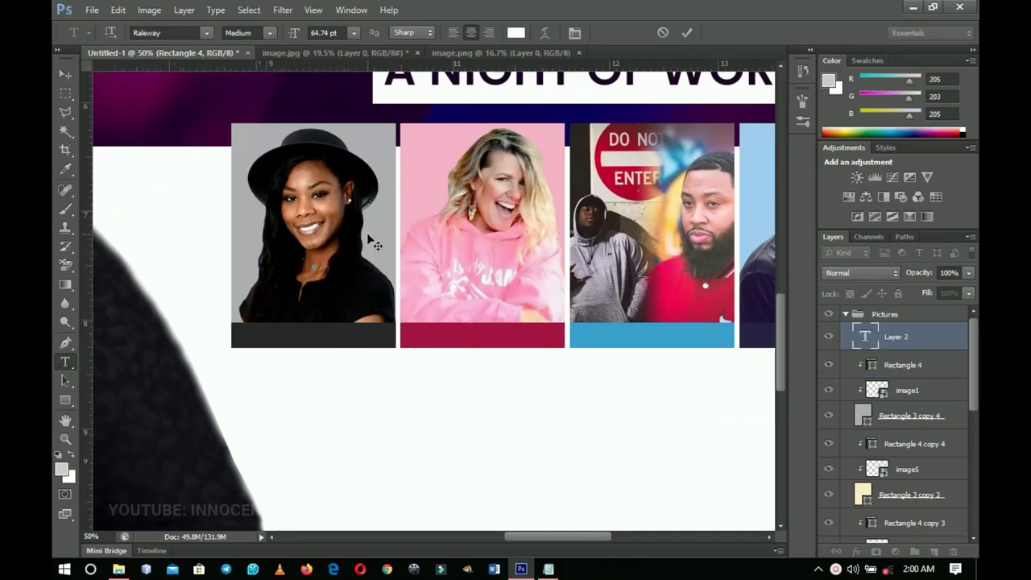
click(548, 569)
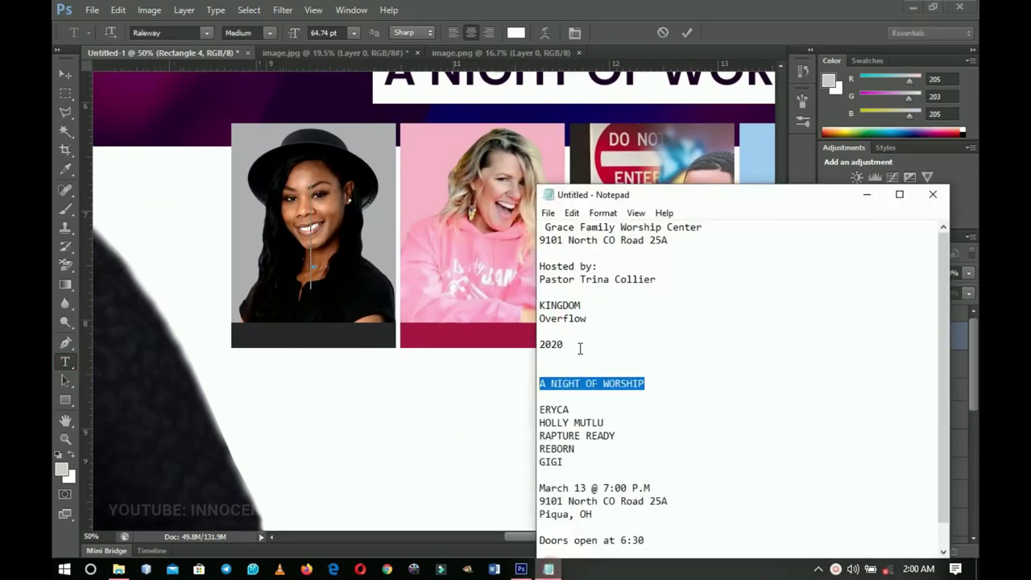
drag(569, 409, 540, 410)
key(ctrl+c)
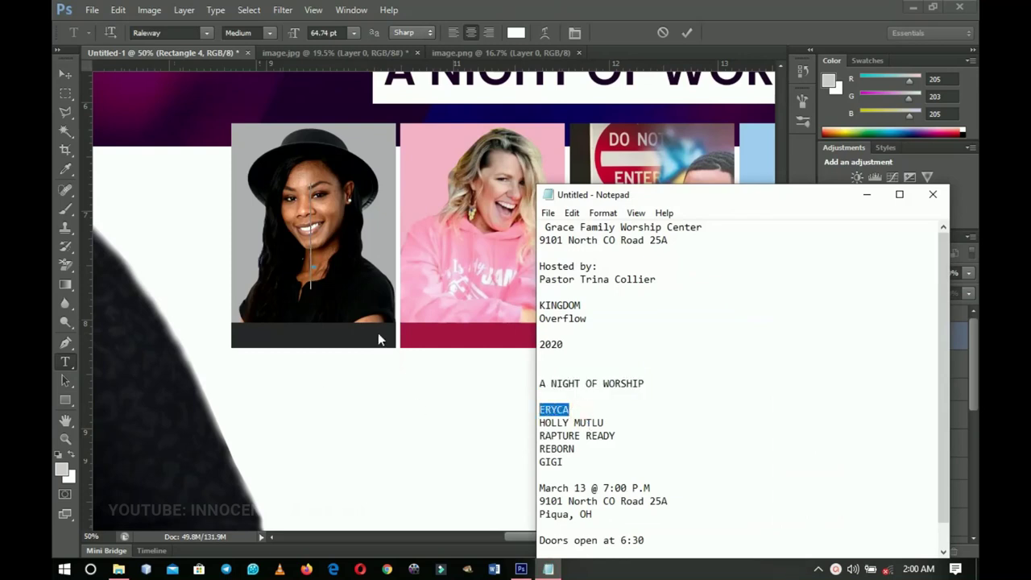
click(866, 194)
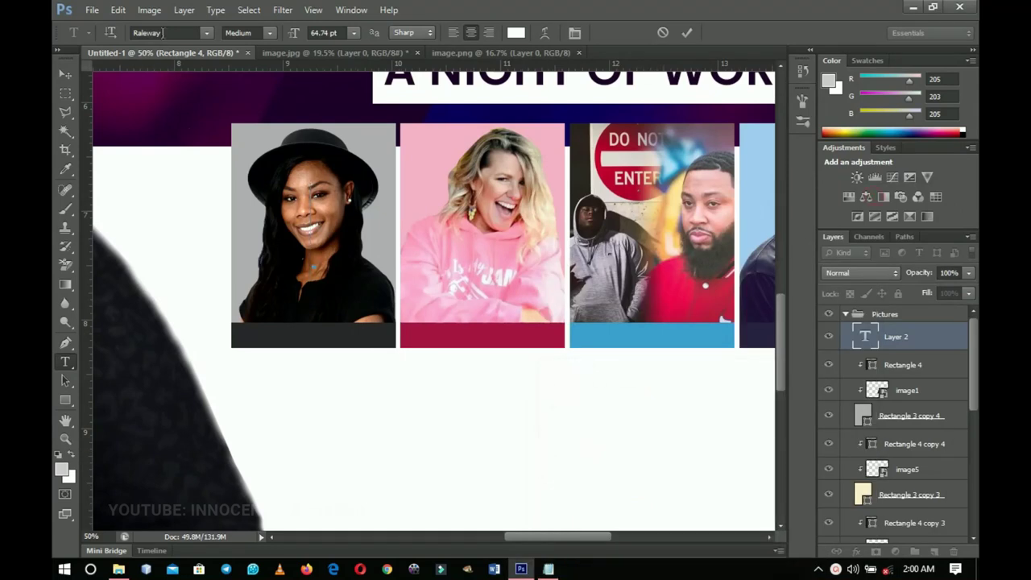
key(ctrl+v)
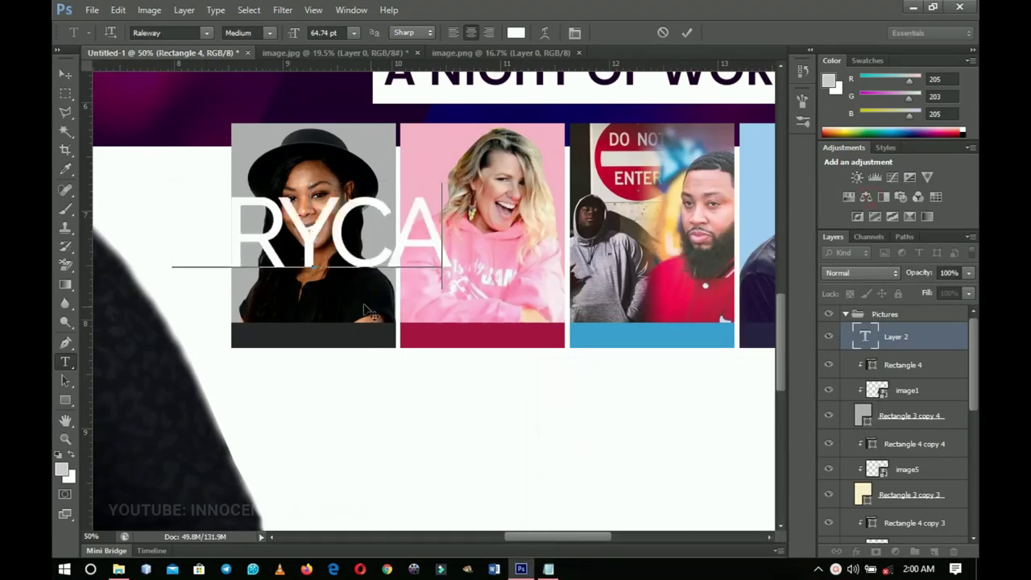
click(65, 73)
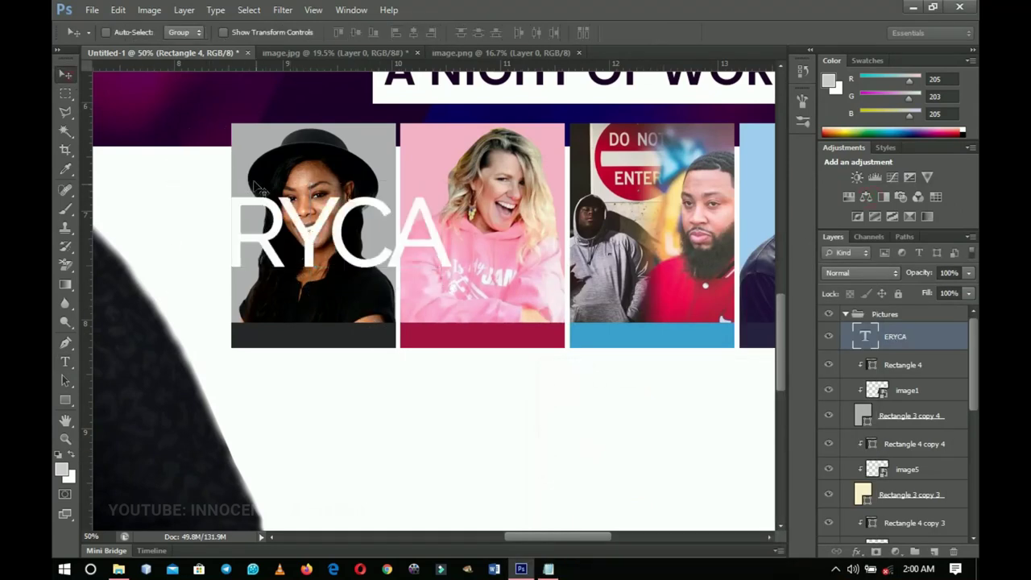
- Scale the ERYCA text down to fit the bar and nudge it up
key(ctrl+t)
drag(452, 235, 320, 342)
key(Return)
key(Up)
key(Up)
key(Up)
key(Up)
key(Up)
key(Up)
key(Up)
key(Up)
key(Up)
key(Up)
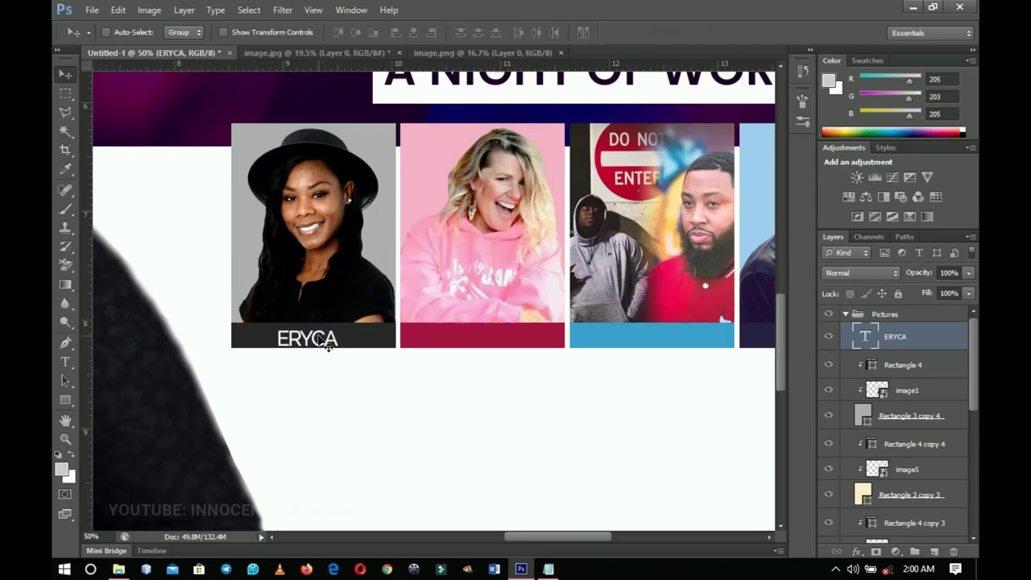
- Centre ERYCA in its bar and zoom to 100% on the first two cards
key(Right)
key(Right)
key(Right)
key(Right)
key(Left)
key(Left)
key(Left)
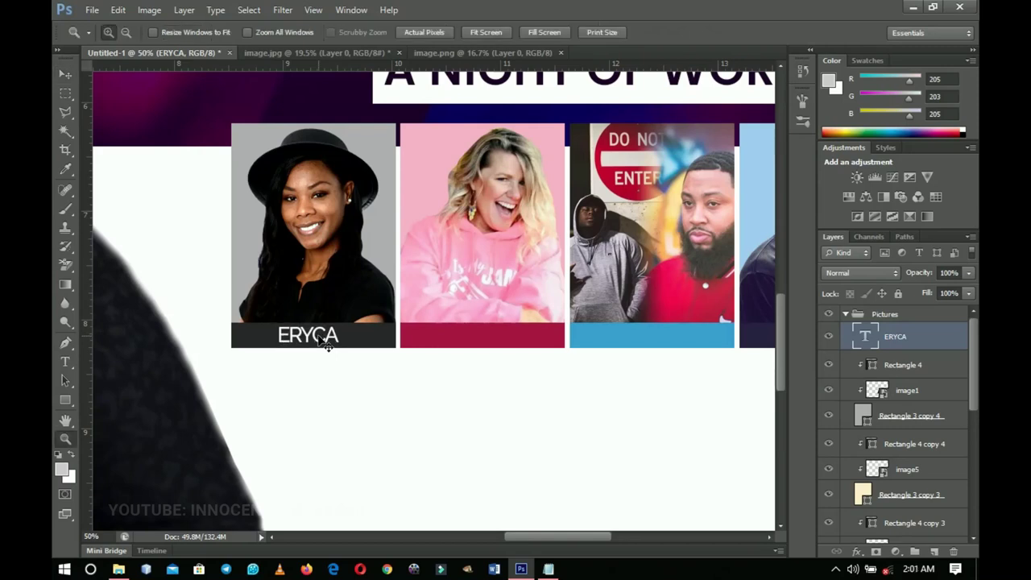
ctrl+click(326, 345)
drag(326, 345, 306, 442)
key(z)
drag(154, 283, 492, 483)
drag(518, 344, 461, 375)
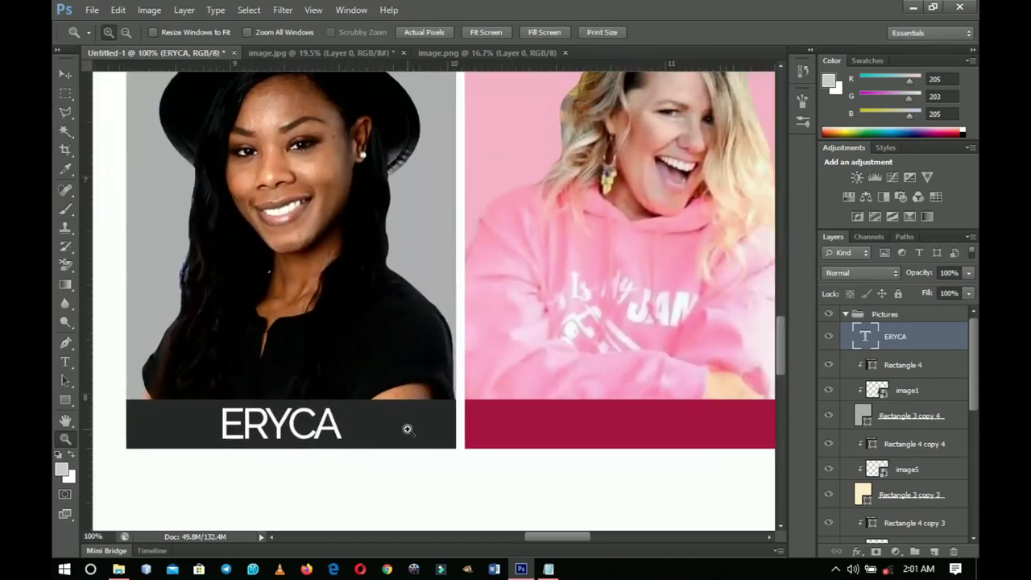
drag(730, 370, 572, 391)
key(ctrl+j)
key(v)
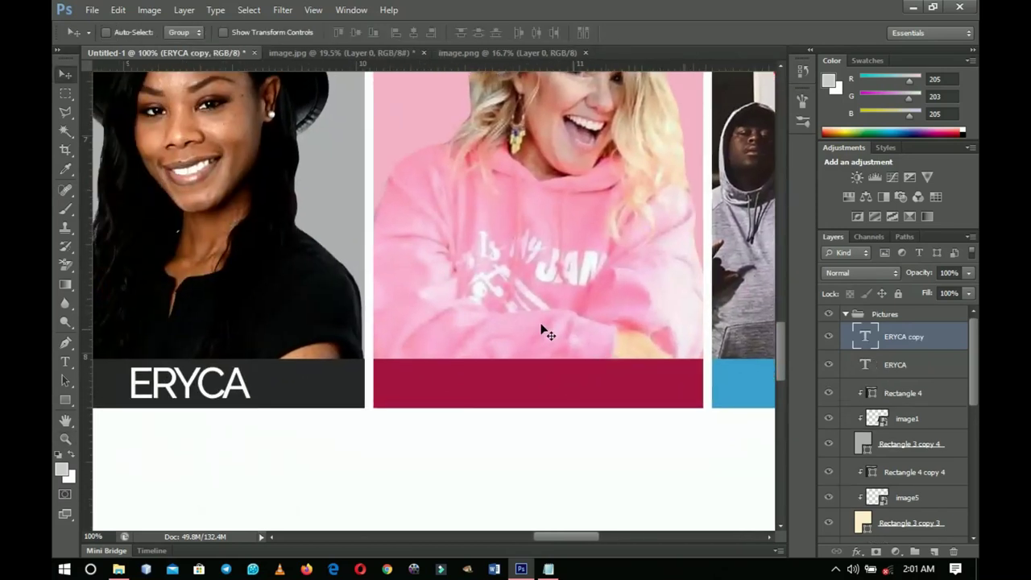
key(Right)
key(Right)
key(Right)
drag(373, 395, 508, 381)
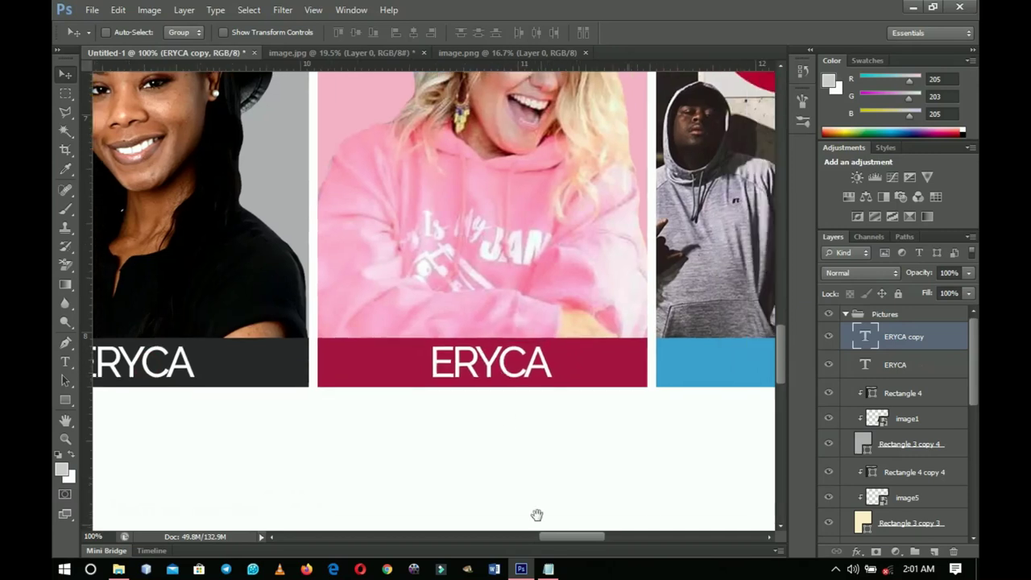
click(548, 568)
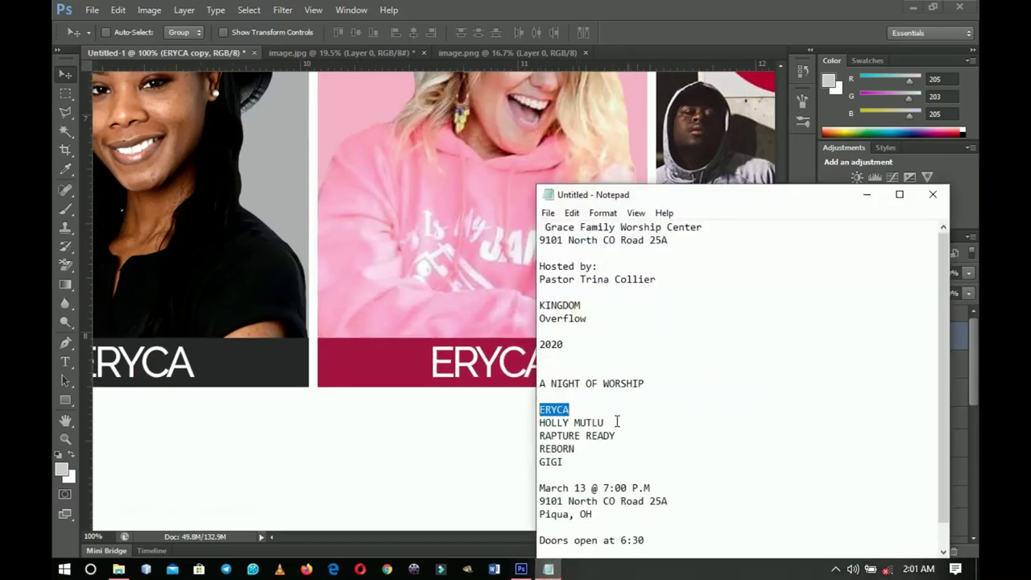
drag(616, 421, 539, 422)
key(ctrl+c)
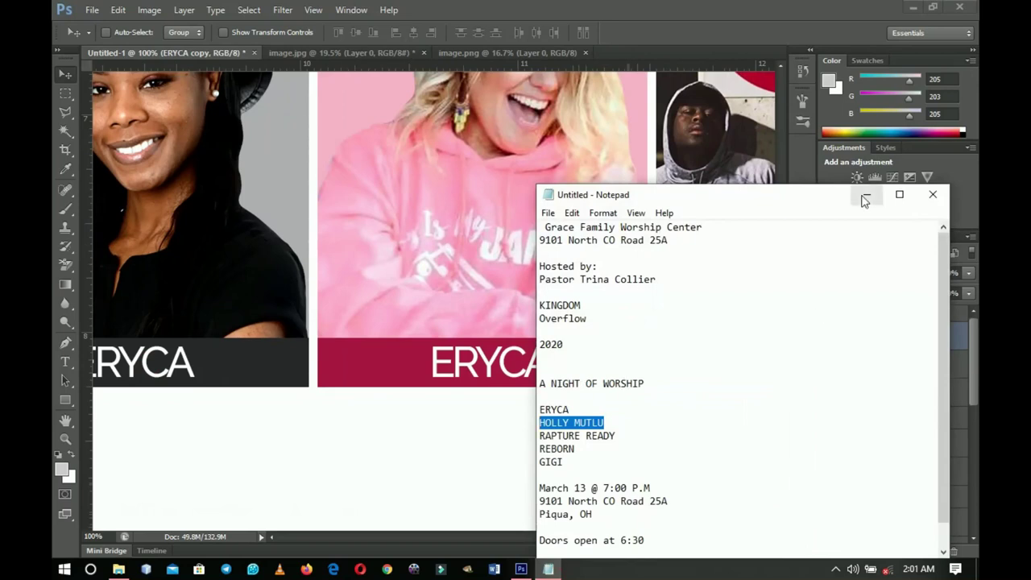
click(864, 199)
key(t)
click(510, 372)
key(ctrl+a)
key(ctrl+v)
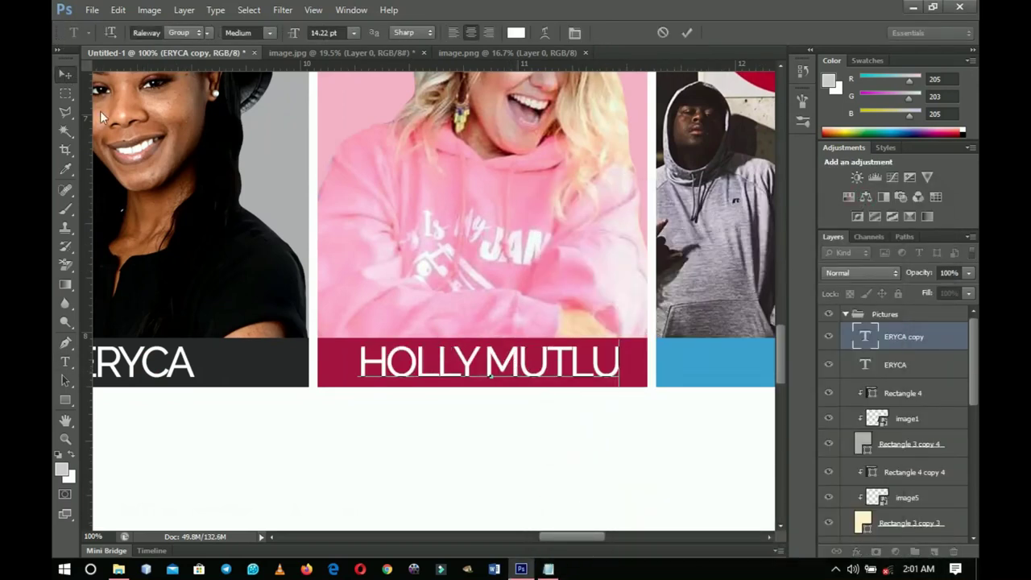
click(66, 73)
- Add a RAPTURE READY caption on the blue bar
scroll(435, 241, right, 5)
drag(298, 290, 660, 290)
scroll(435, 242, right, 5)
key(alt+Tab)
drag(538, 436, 615, 436)
key(ctrl+c)
key(ctrl+v)
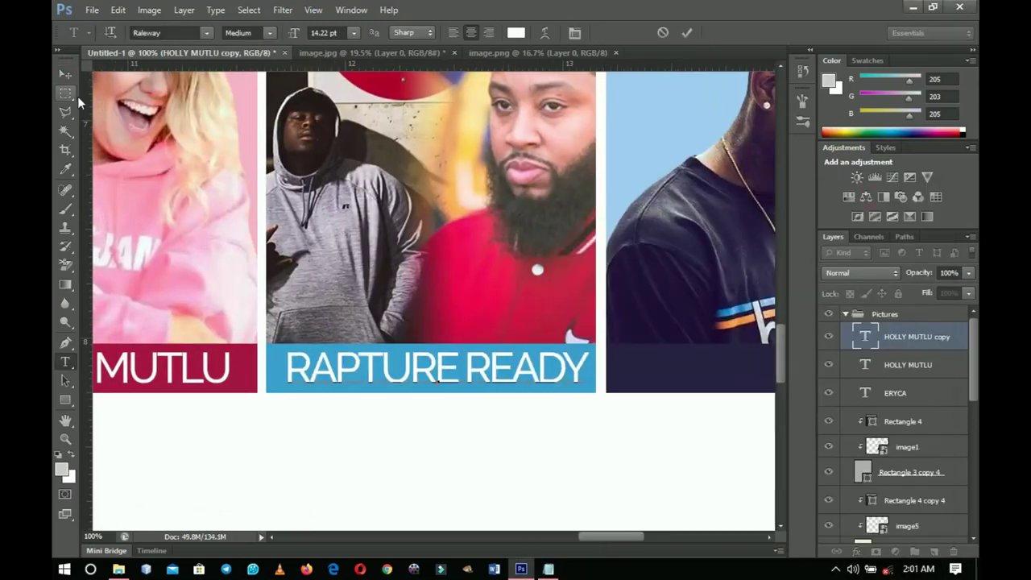
key(alt+Tab)
- Add REBORN and GIGI captions on the last two bars and fit the flyer in view
drag(539, 448, 574, 448)
key(ctrl+c)
key(ctrl+v)
drag(516, 379, 773, 379)
key(alt+Tab)
drag(539, 462, 557, 462)
key(ctrl+c)
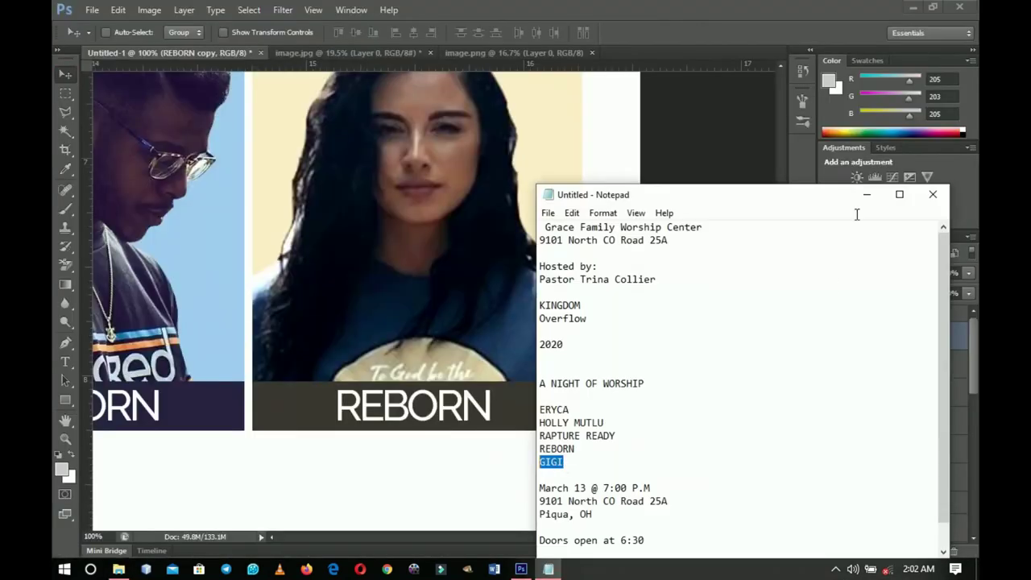
key(alt+Tab)
key(ctrl+v)
key(ctrl+0)
- Collapse the Pictures group and zoom in on the captioned photo row
click(845, 314)
click(845, 315)
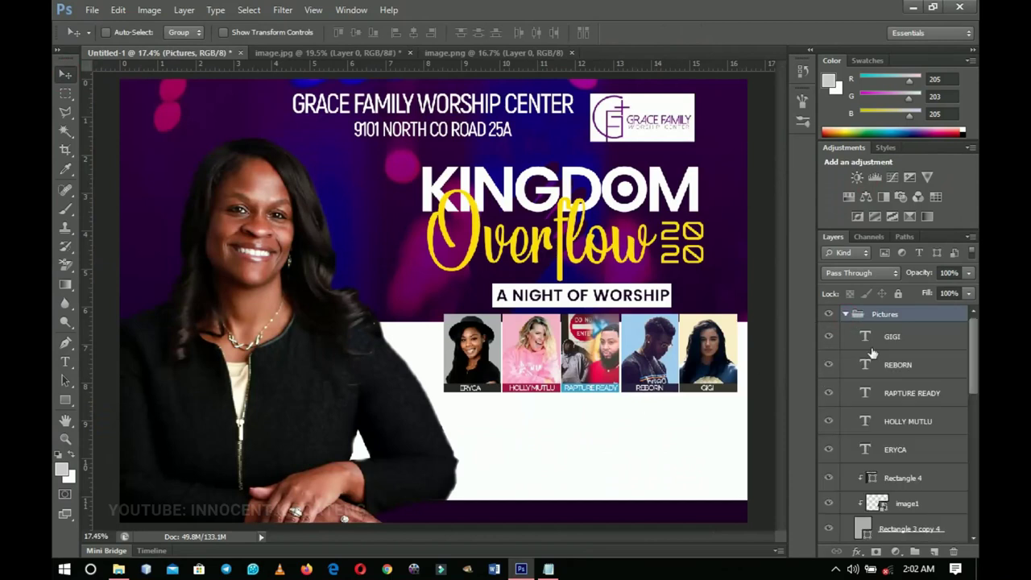
click(845, 314)
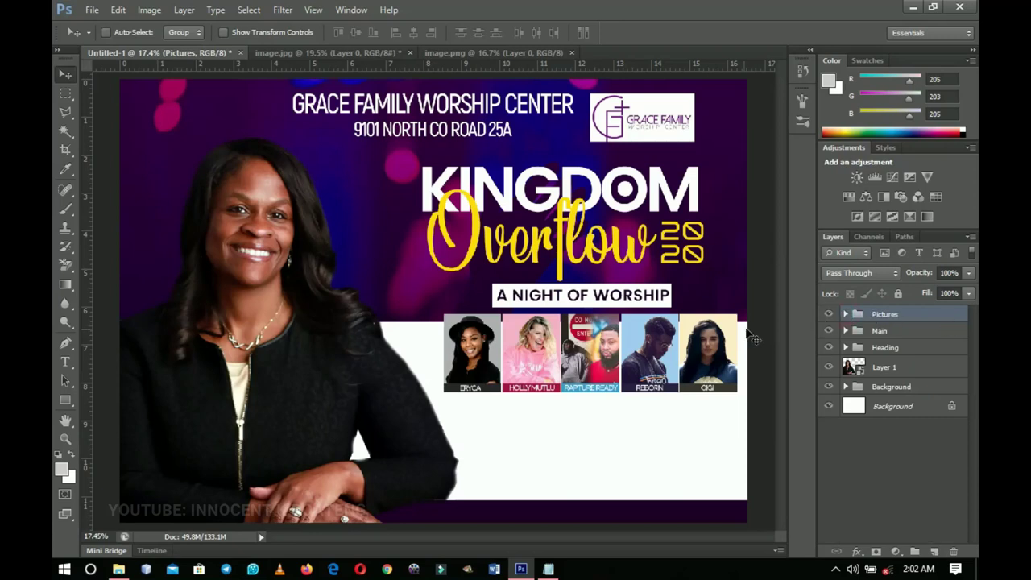
ctrl+click(708, 345)
drag(498, 365, 522, 320)
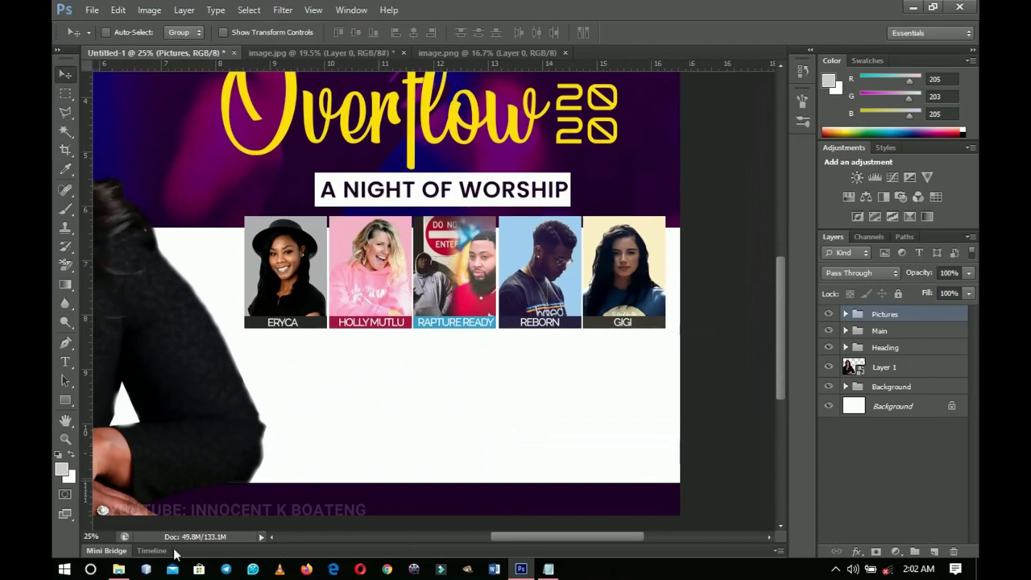
- Drag image (2) from the Grace family flyer Resources folder onto the Photoshop flyer canvas
click(119, 568)
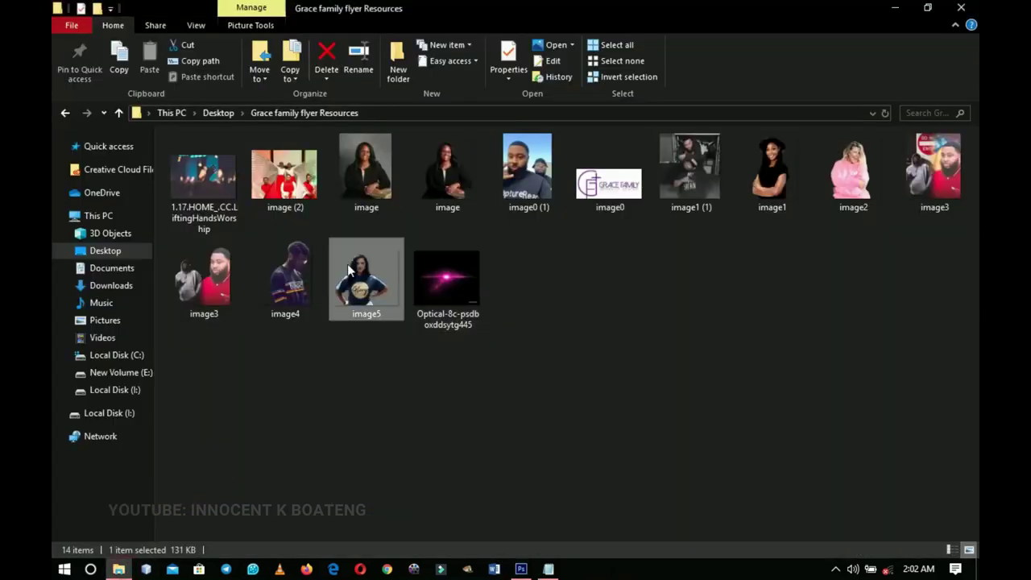
click(291, 183)
drag(283, 173, 542, 528)
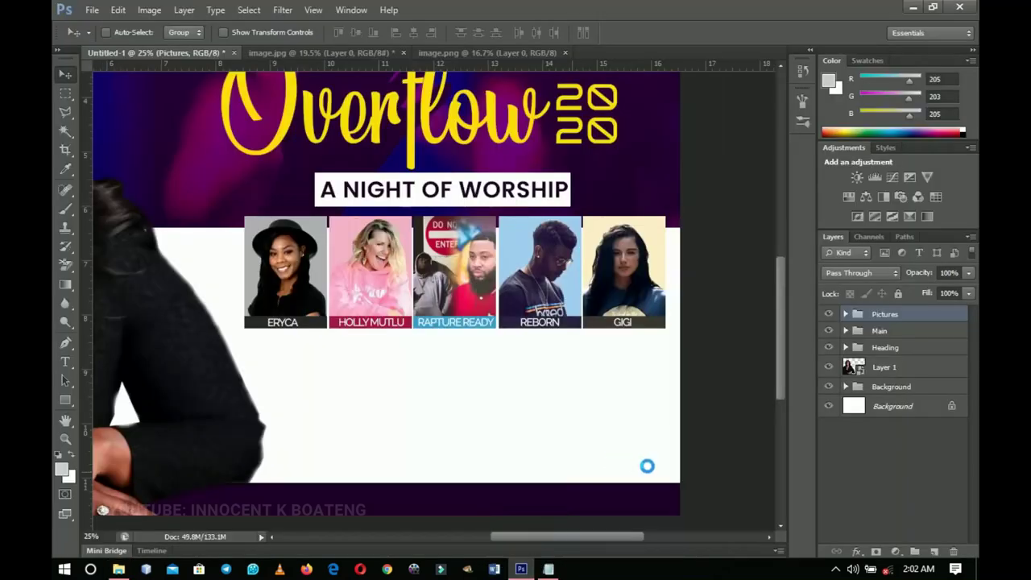
- Shrink the placed dancers group photo and set it below the guest photo row
key(ctrl+minus)
key(ctrl+minus)
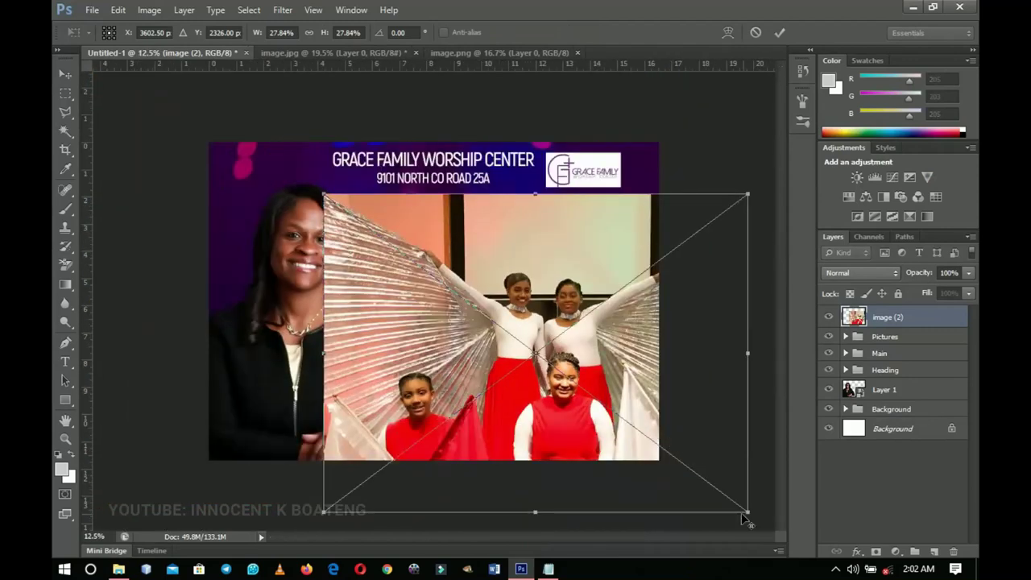
drag(749, 513, 505, 300)
scroll(578, 359, up, 5)
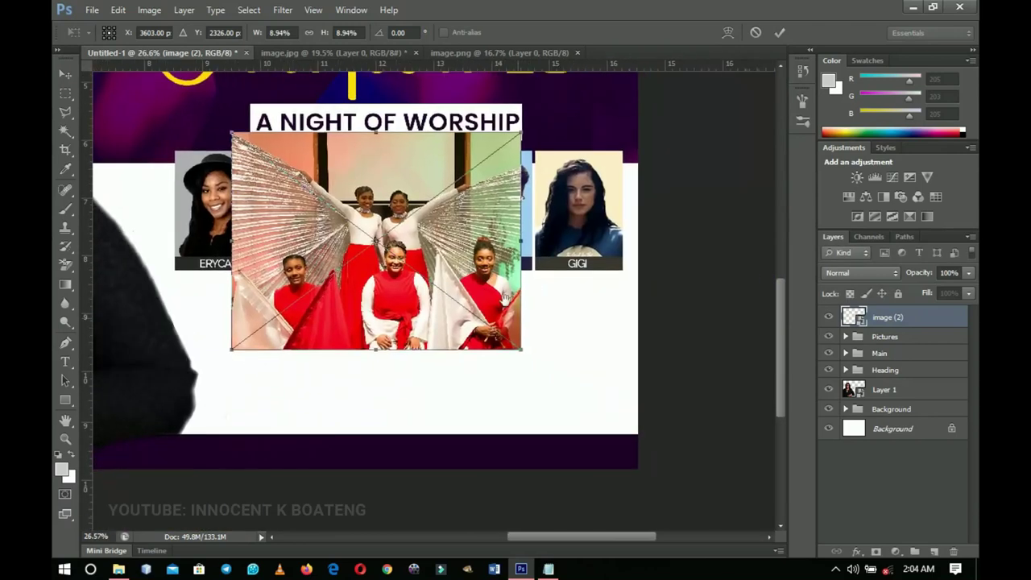
drag(521, 349, 481, 317)
drag(461, 246, 592, 346)
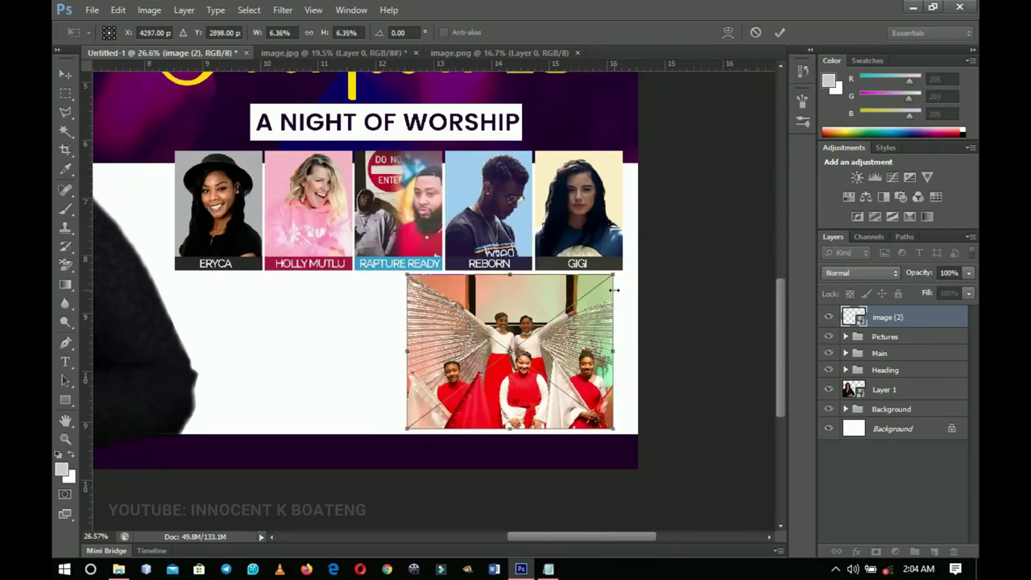
drag(614, 279, 606, 279)
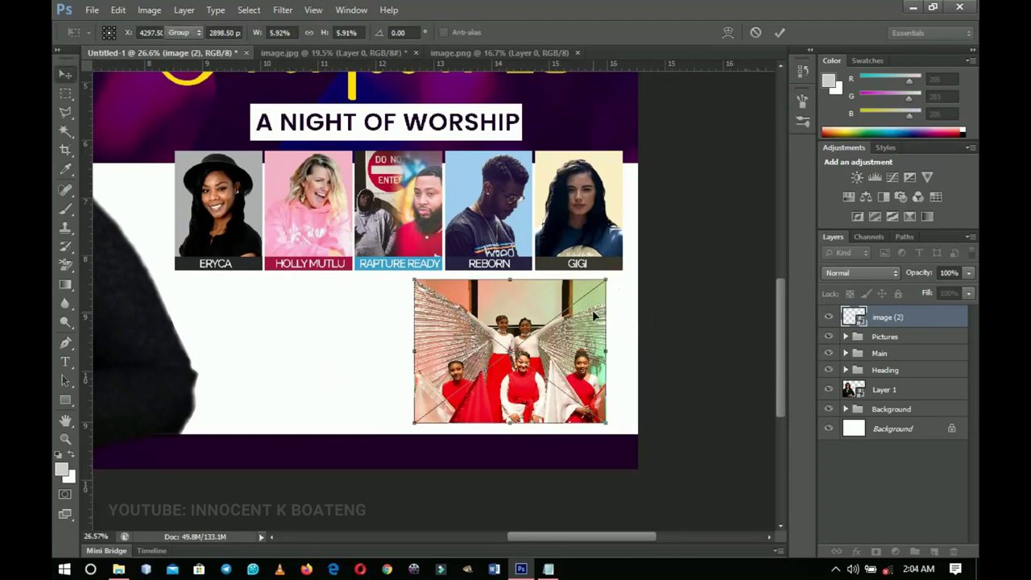
key(Return)
- Nudge the group photo slightly right and zoom in on the photo area
drag(592, 348, 608, 348)
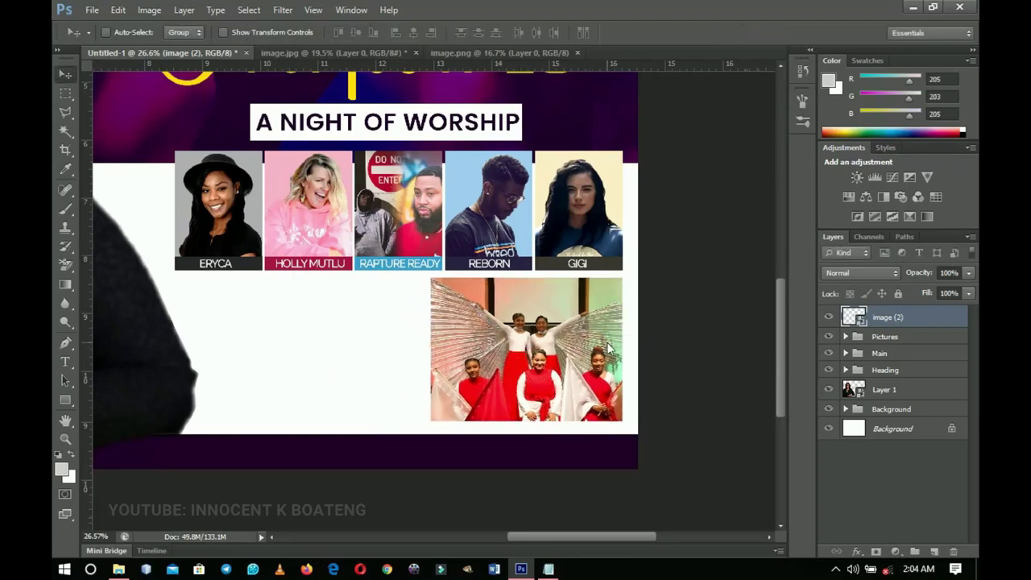
key(shift+Right)
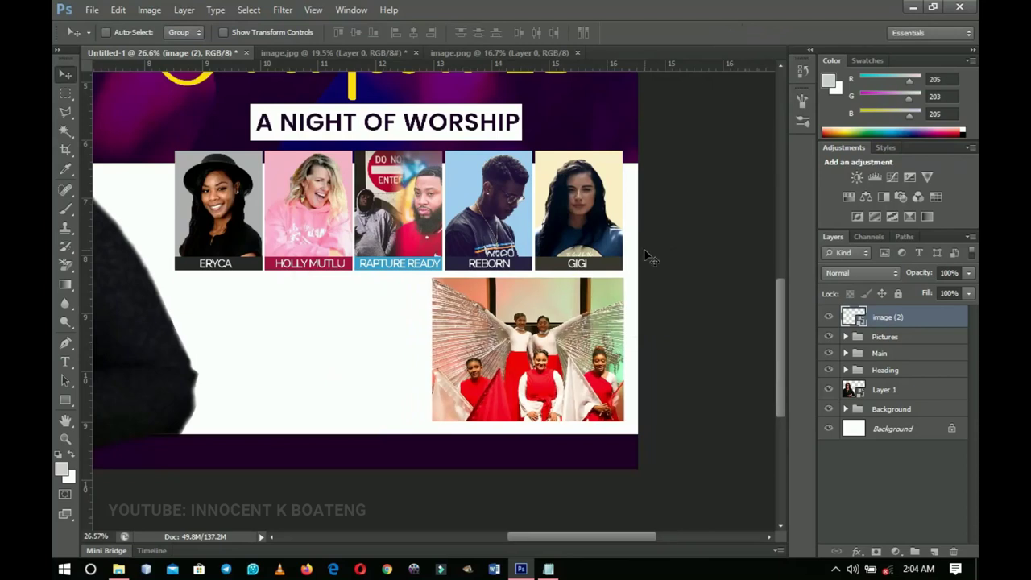
scroll(596, 310, up, 2)
scroll(596, 310, down, 2)
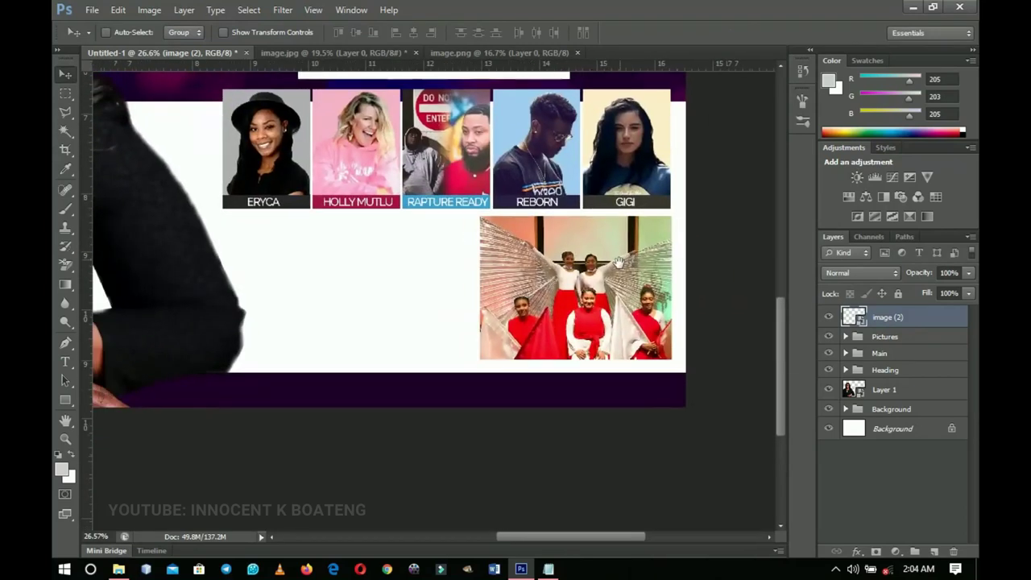
ctrl+click(599, 278)
drag(614, 370, 683, 369)
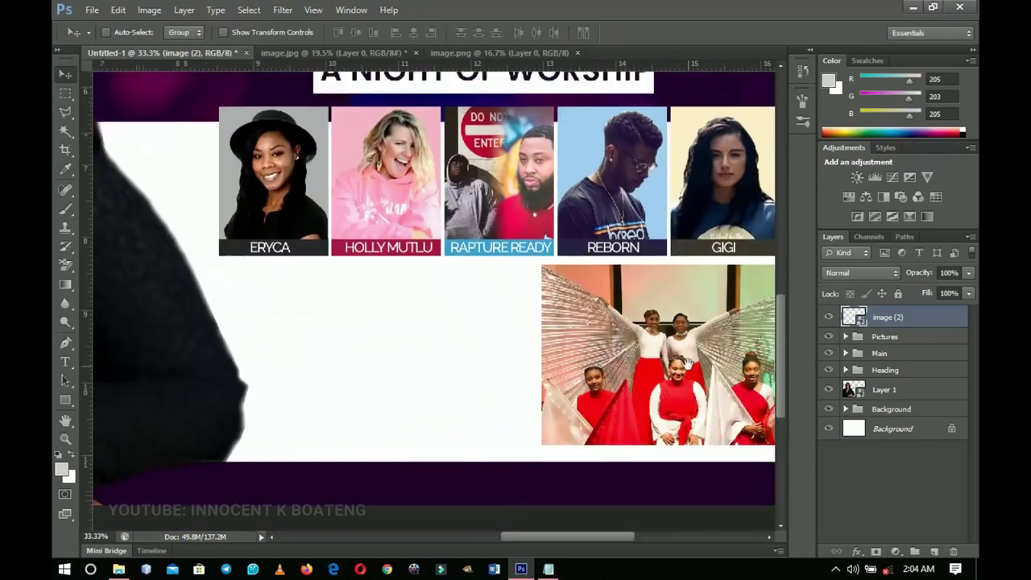
drag(515, 382, 492, 363)
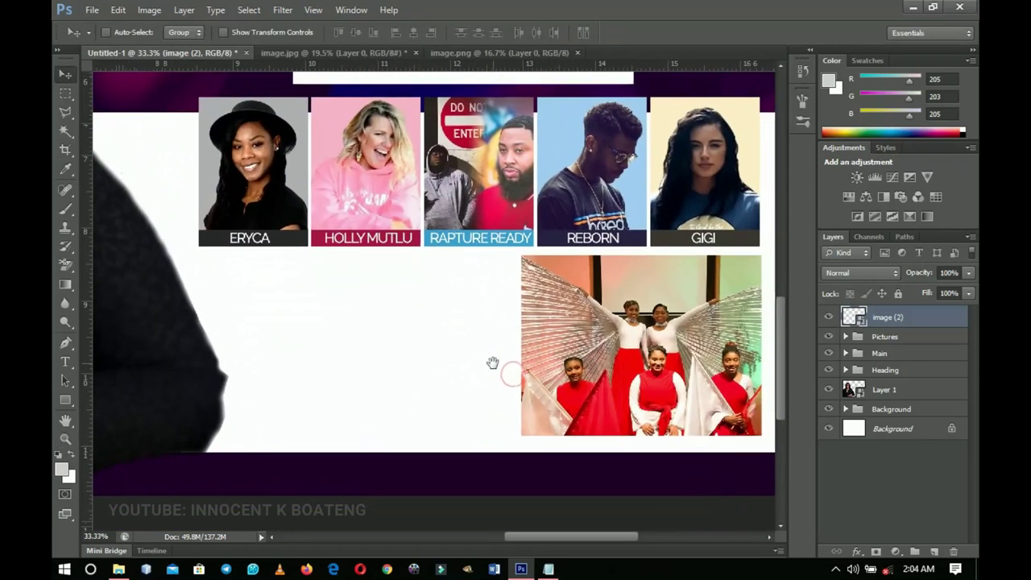
- Copy the March 13 date and Piqua address lines from the Notepad notes
click(548, 570)
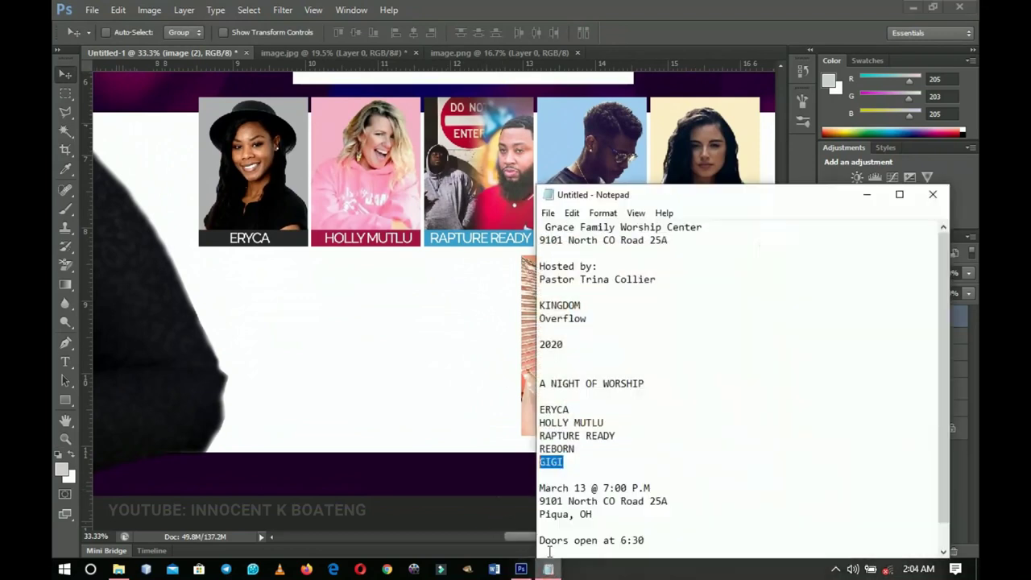
scroll(634, 448, down, 1)
drag(617, 493, 529, 462)
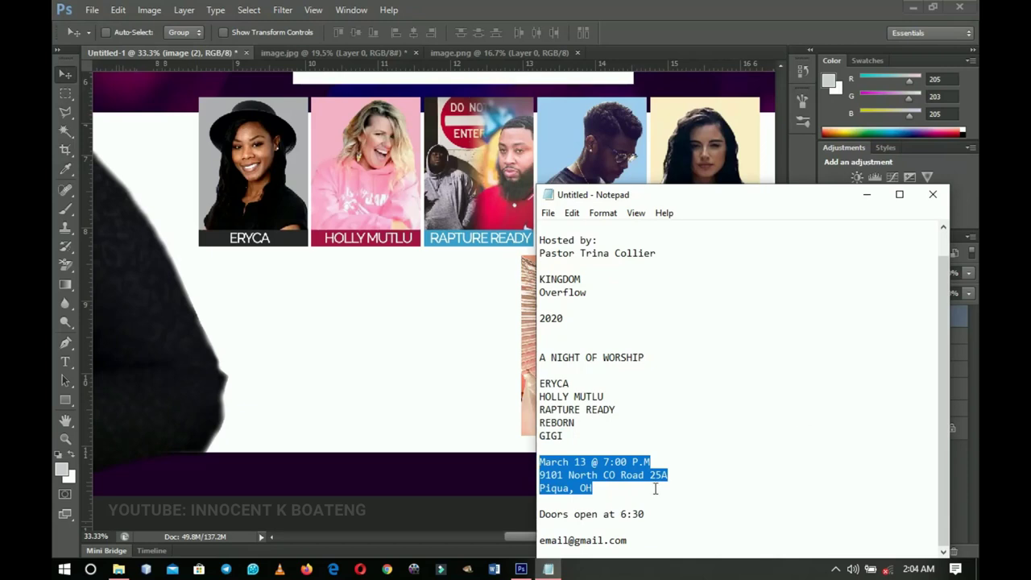
click(614, 487)
drag(603, 493, 522, 463)
click(866, 194)
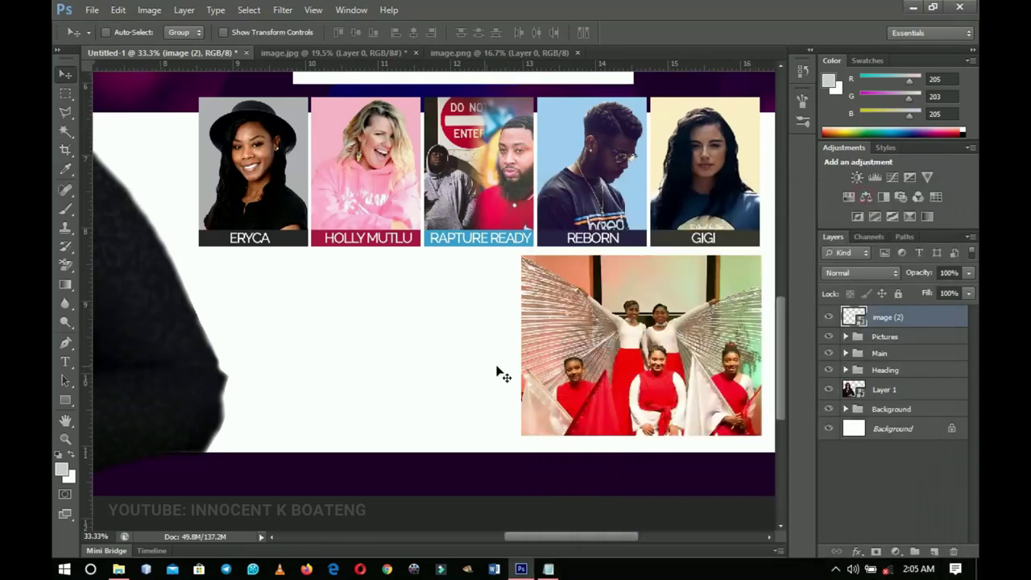
- Paste the date and address as a Poppins text layer left of the group photo
click(66, 364)
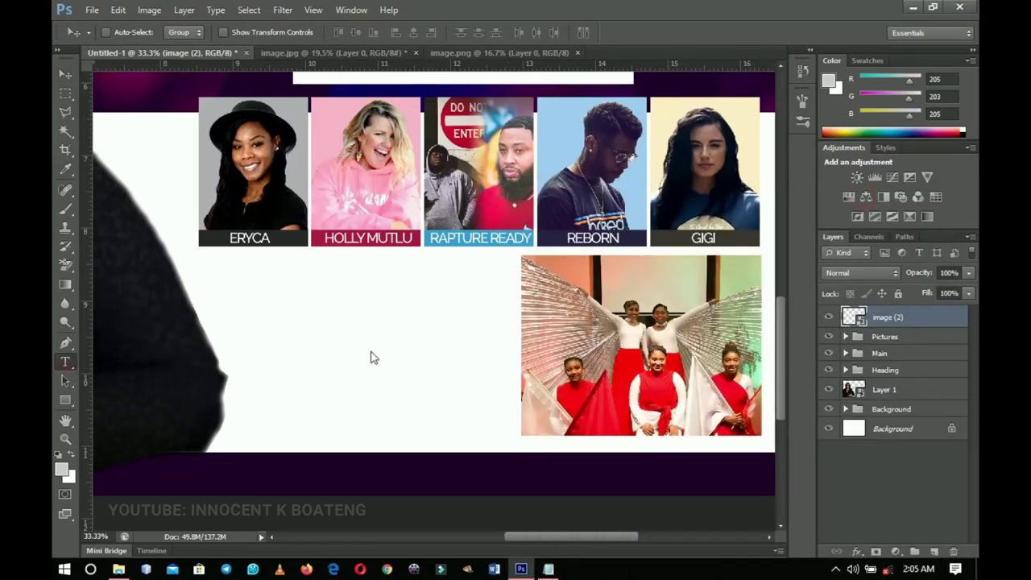
click(310, 322)
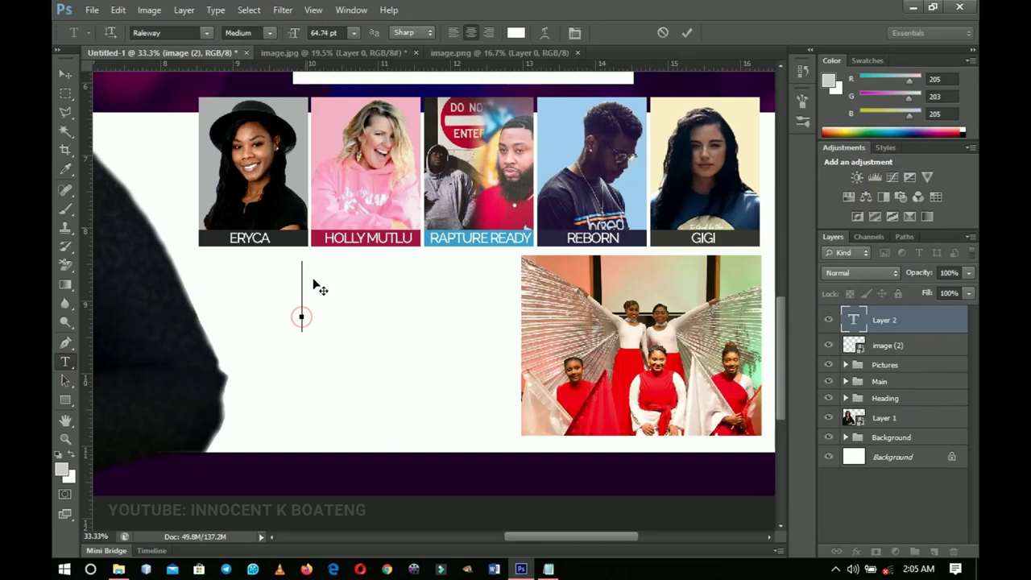
click(176, 40)
click(175, 35)
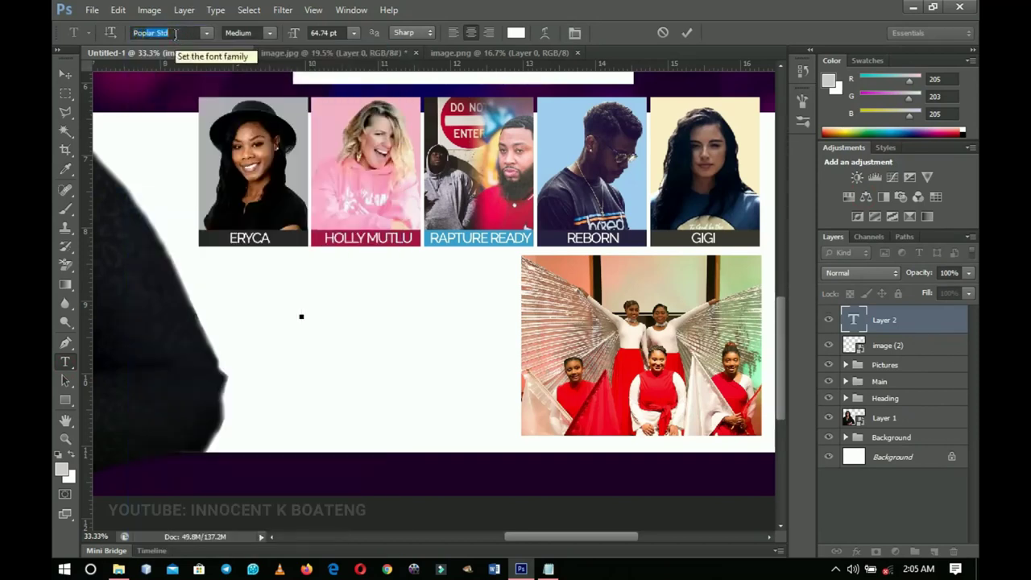
key(ctrl+v)
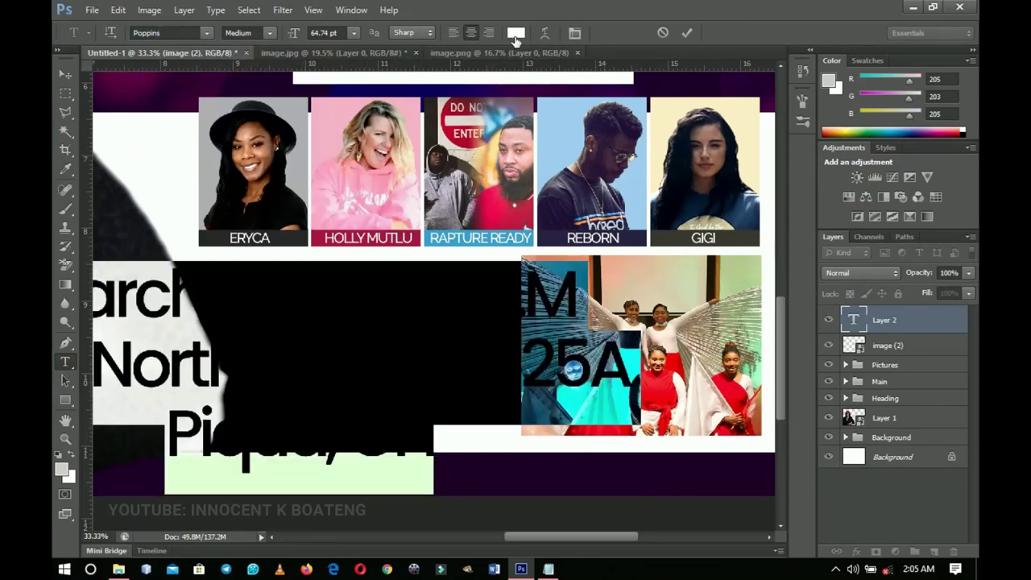
- Style the text dark purple 1e002a, Poppins Medium, 30.74 pt, with tighter leading
click(515, 34)
click(644, 483)
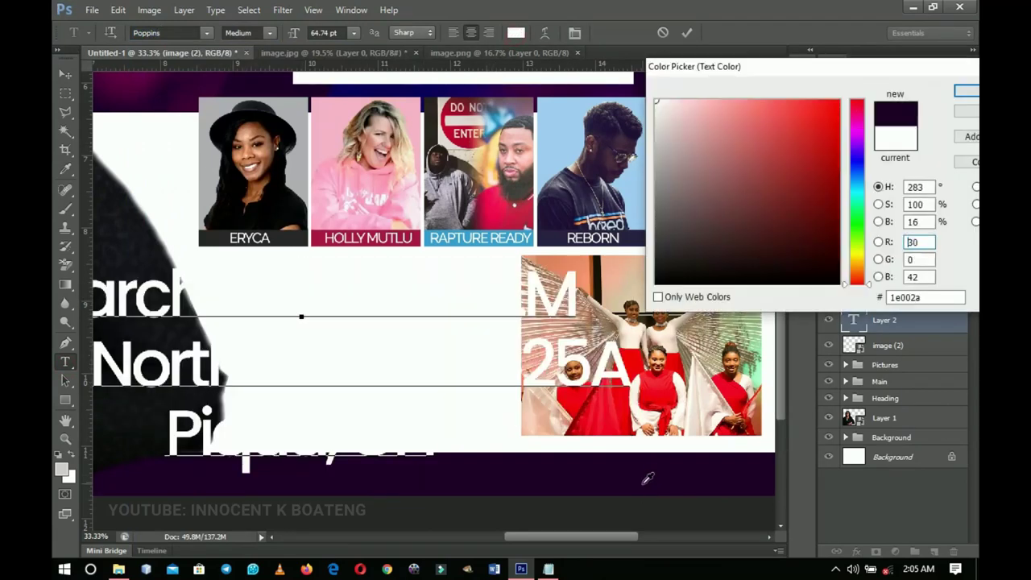
click(972, 95)
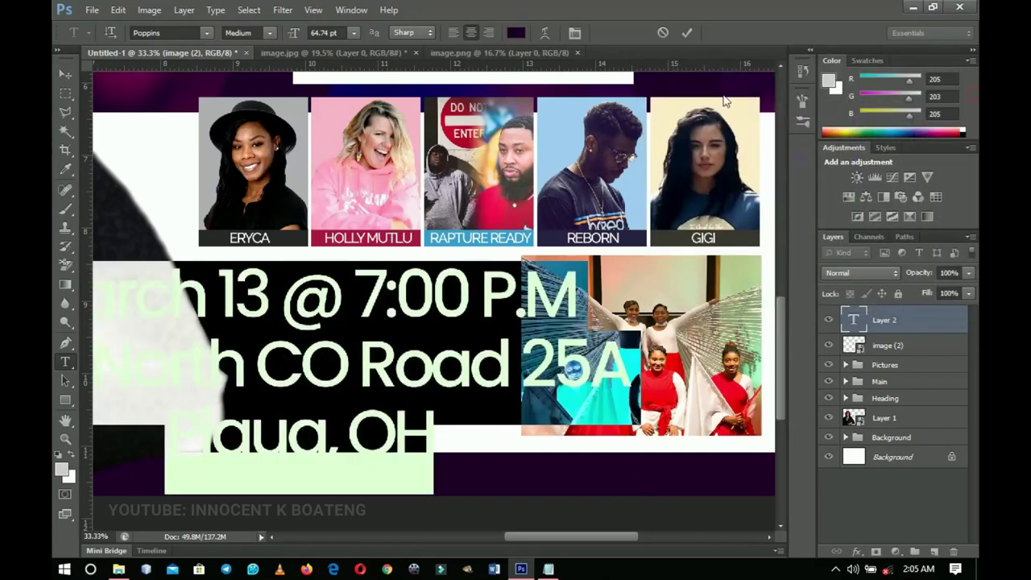
click(258, 31)
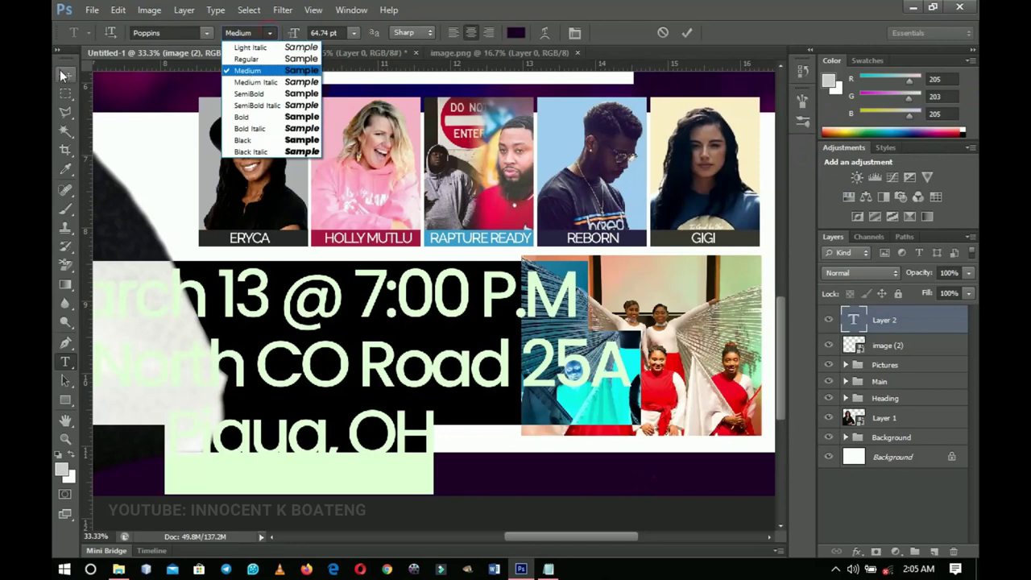
click(296, 33)
drag(290, 36, 267, 42)
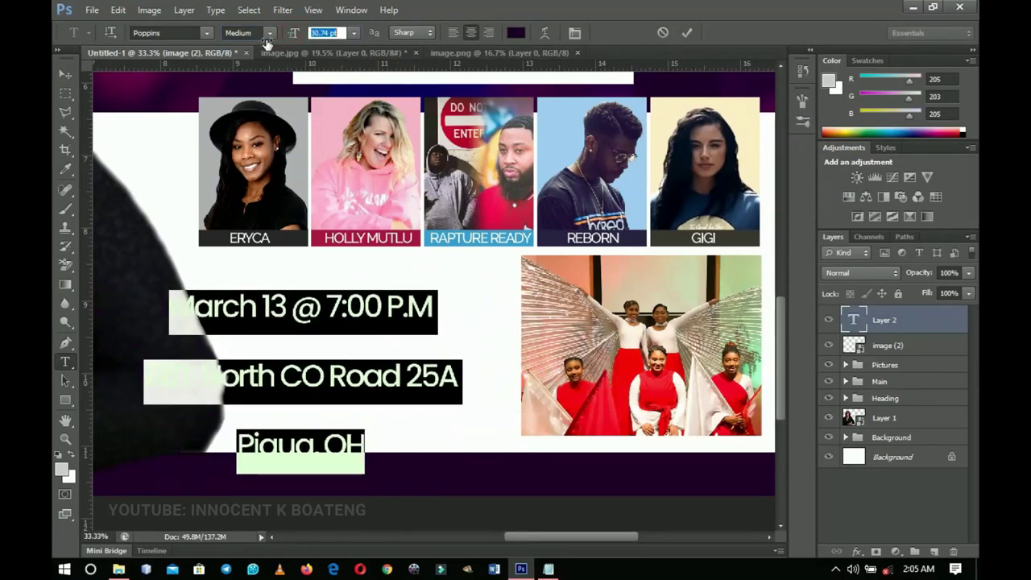
click(574, 32)
drag(559, 136, 530, 134)
key(Tab)
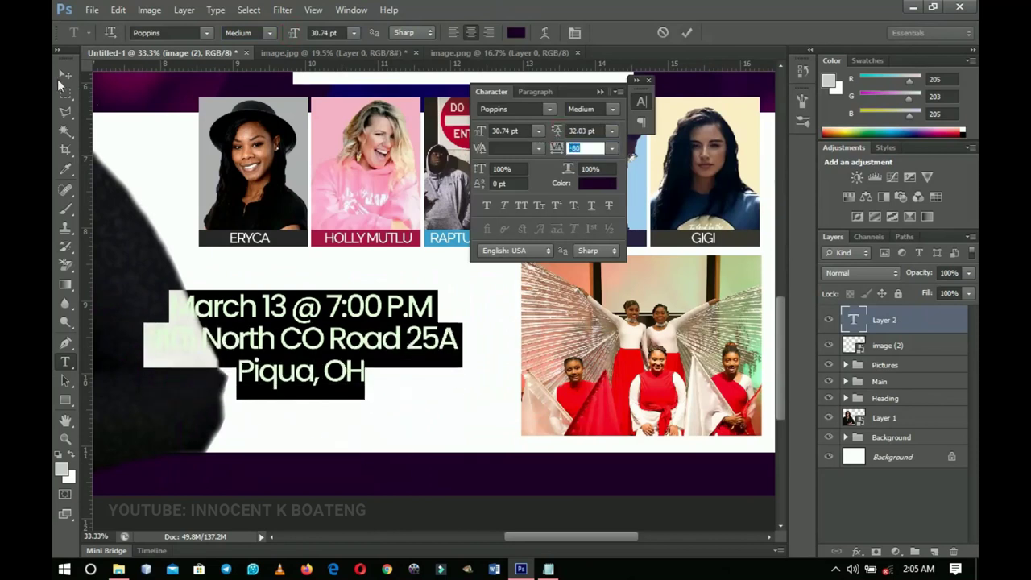
click(65, 73)
- Move the block beside the photo, scale it to about 81%, and duplicate it below
drag(352, 324, 382, 308)
key(ctrl+t)
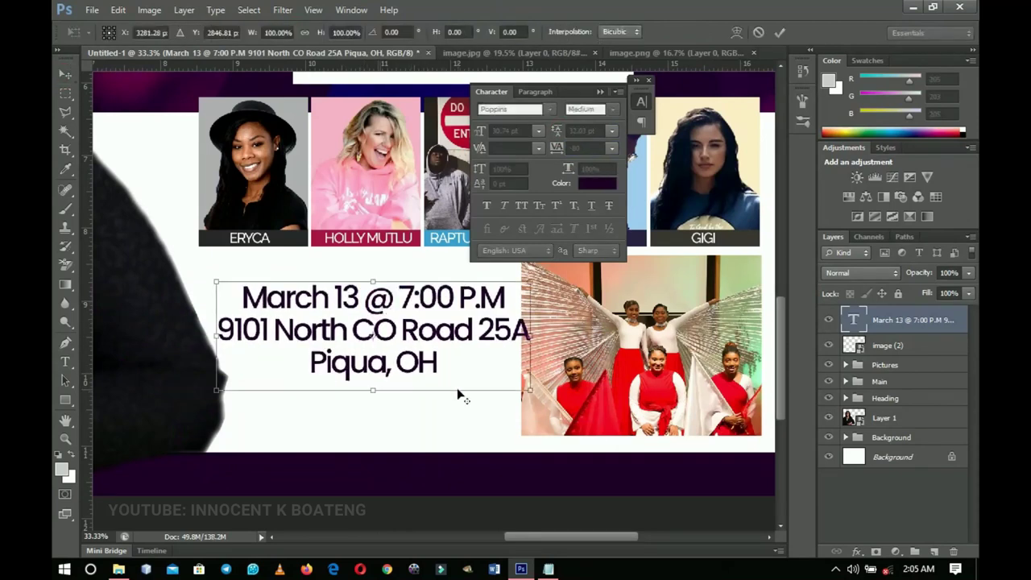
drag(528, 392, 473, 372)
key(Return)
scroll(460, 370, left, 1)
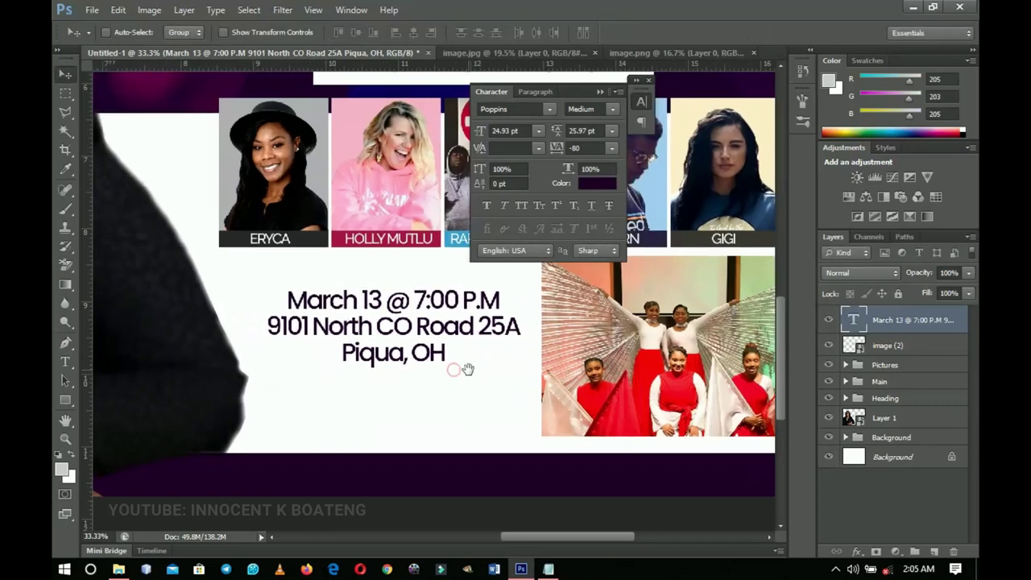
key(ctrl+j)
drag(432, 373, 415, 431)
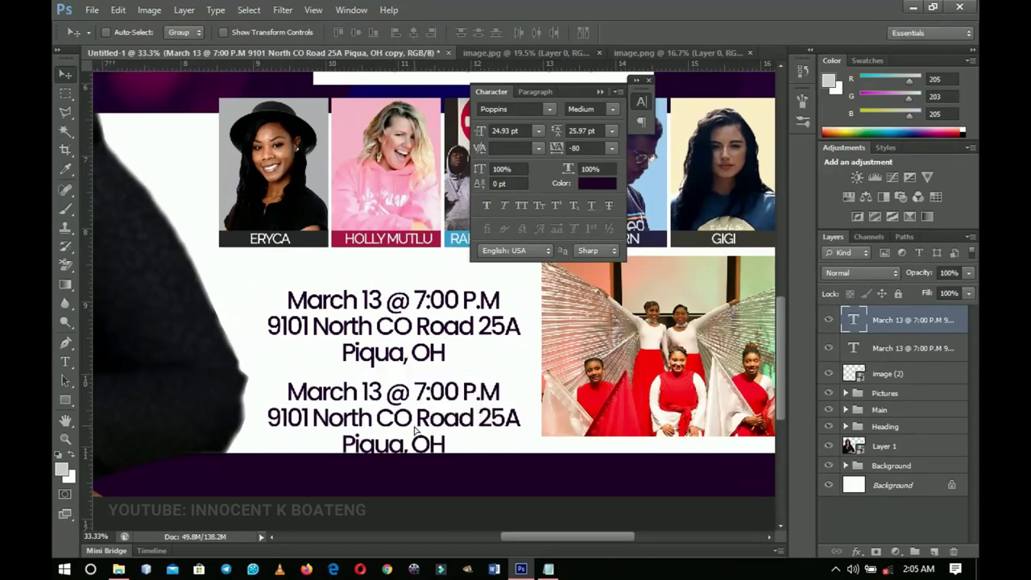
- Replace the lower copy's text with the contact phone number
double_click(414, 426)
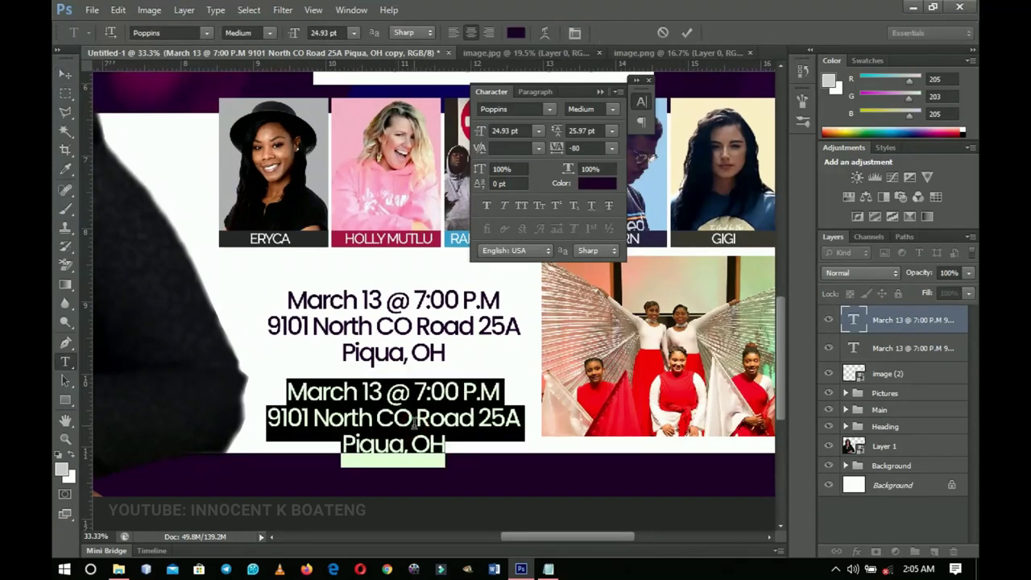
key(BackSpace)
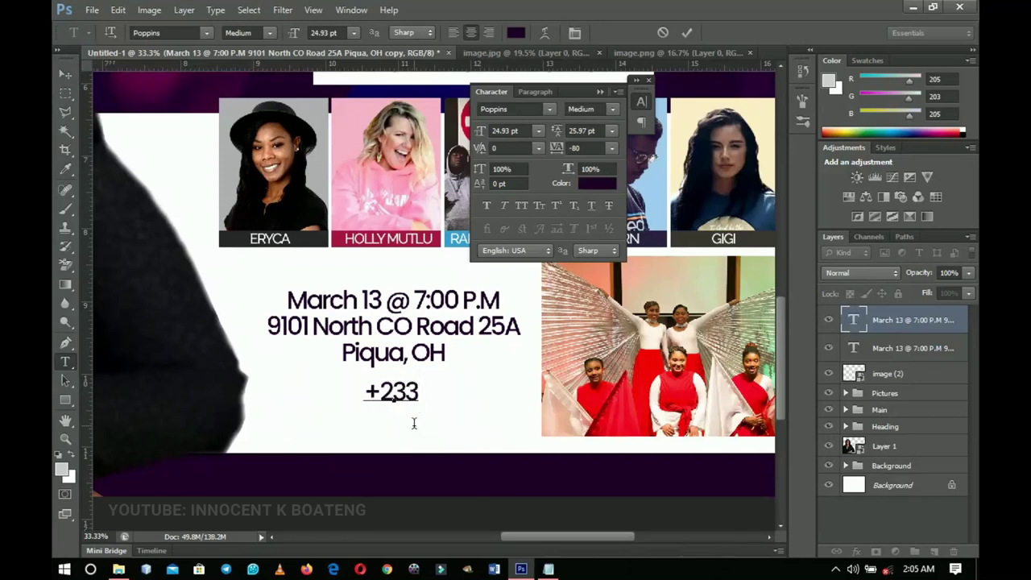
key(ctrl+Return)
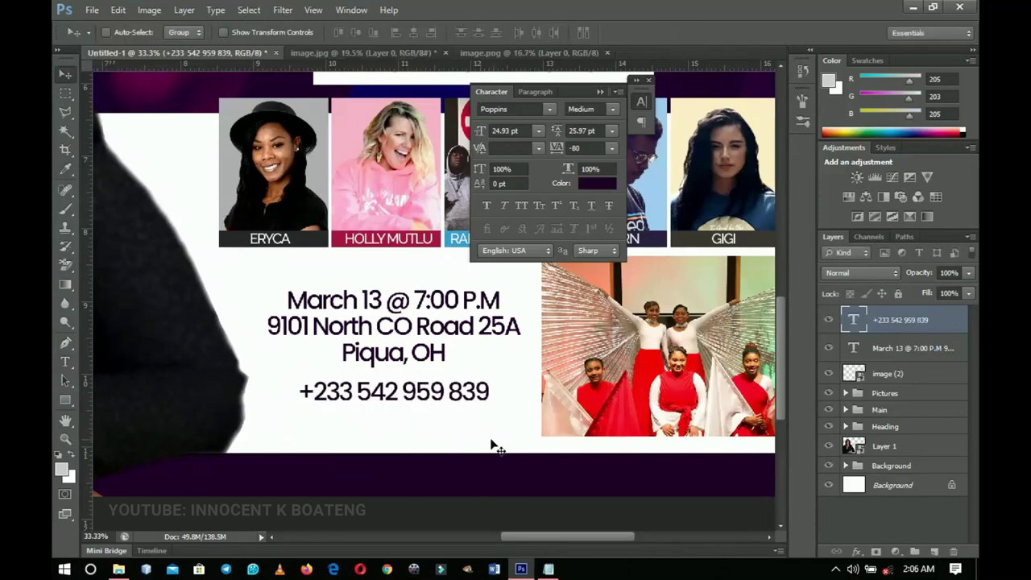
- Duplicate the phone number line and move the copy further down
drag(422, 424, 428, 384)
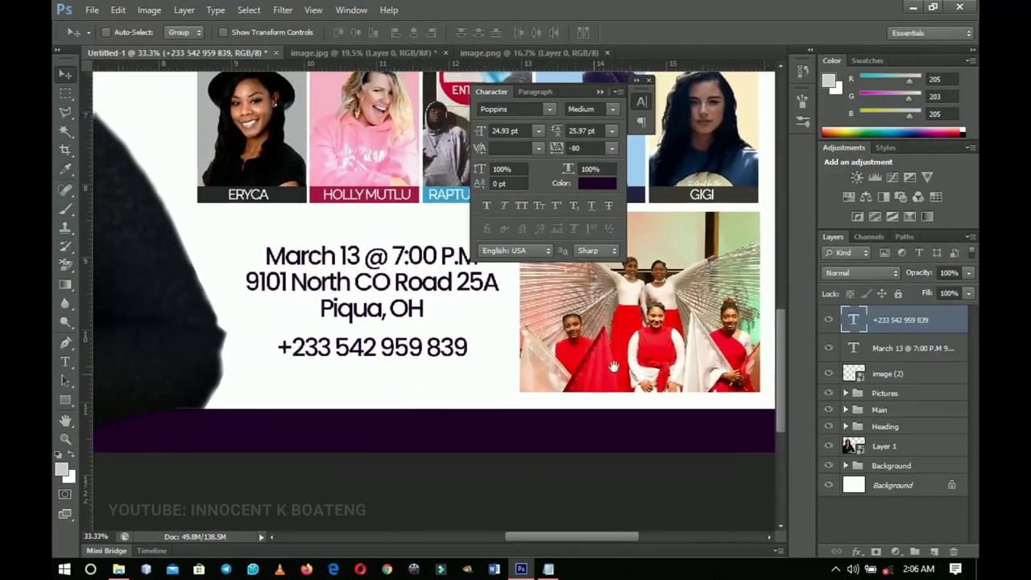
drag(614, 366, 656, 337)
drag(503, 312, 477, 407)
- Select the 'Doors open at 6:30' line in the flyer notes
click(548, 568)
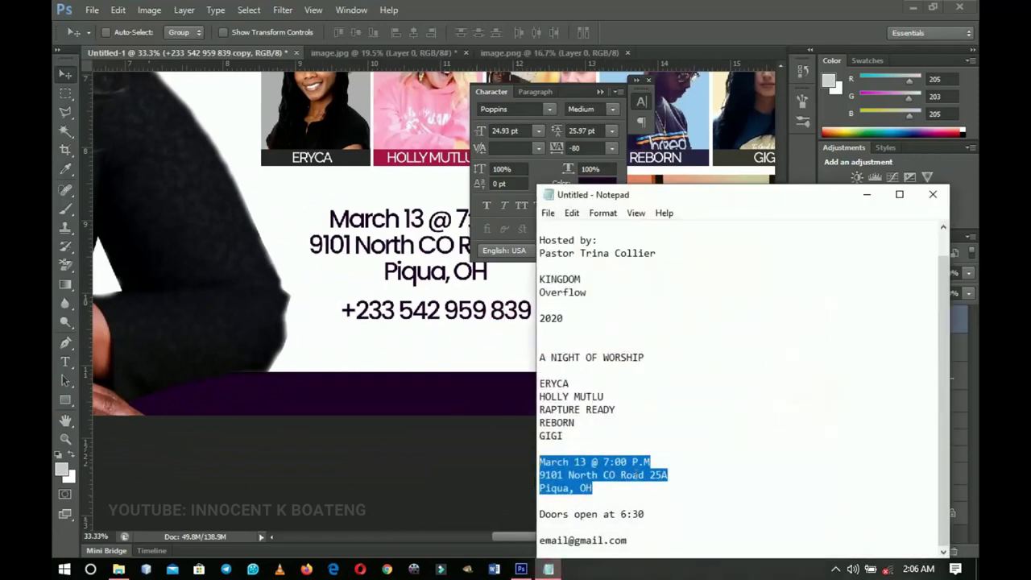
double_click(601, 515)
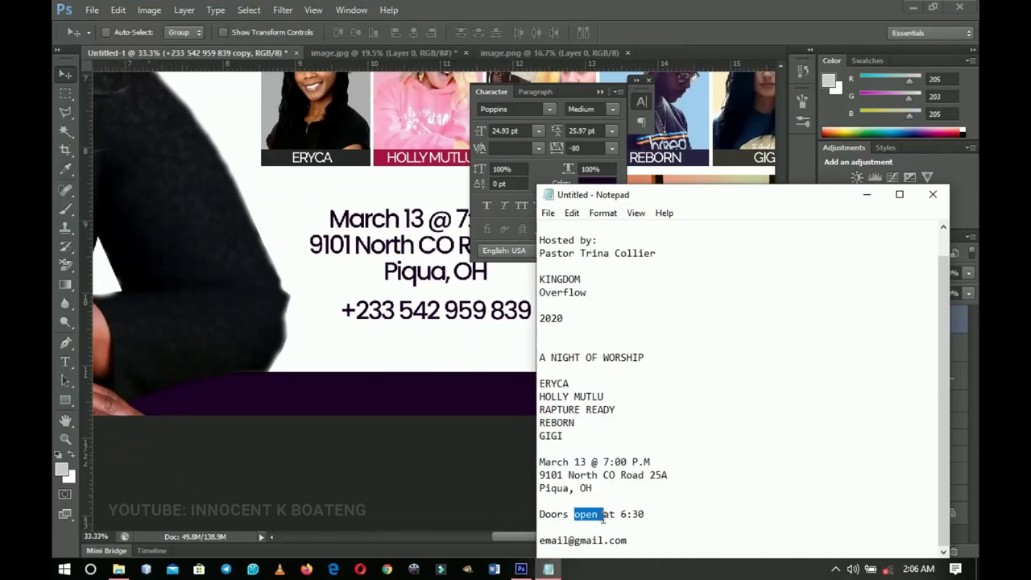
drag(662, 513, 539, 516)
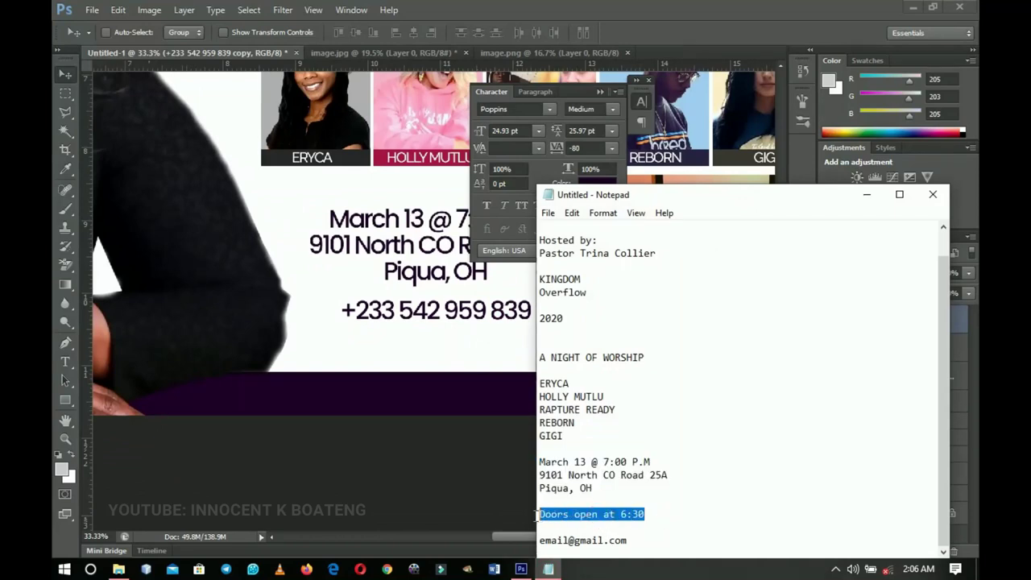
click(867, 194)
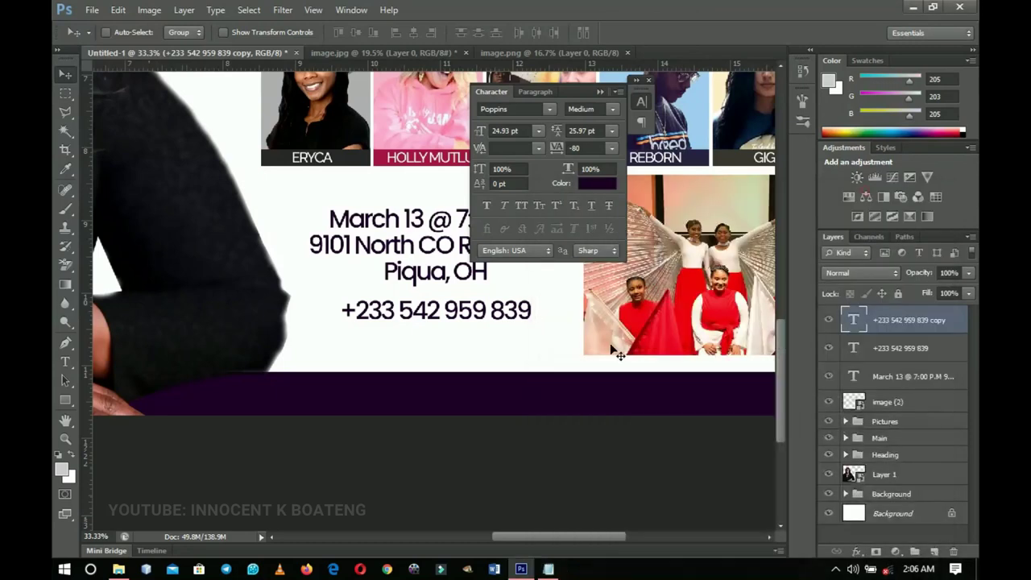
- Make the purple-band 'Doors open at 6:30' text white Poppins Regular
key(t)
triple_click(490, 389)
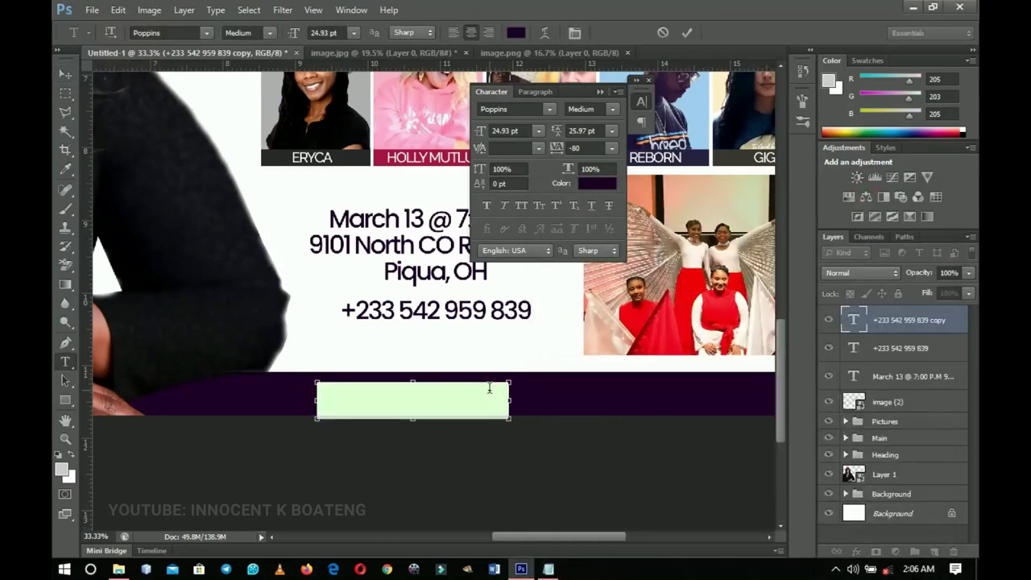
key(ctrl+a)
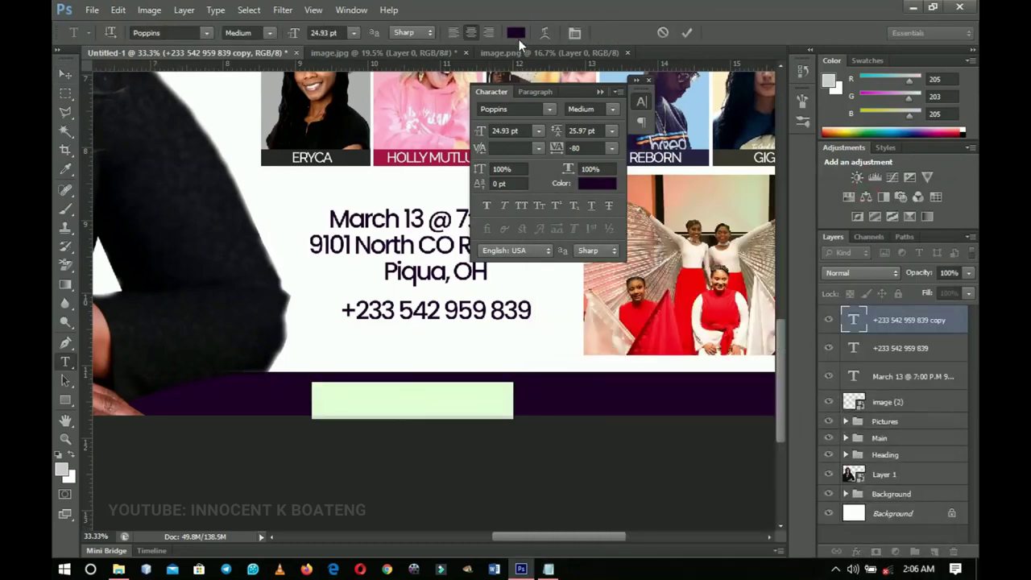
click(517, 32)
click(725, 168)
click(657, 101)
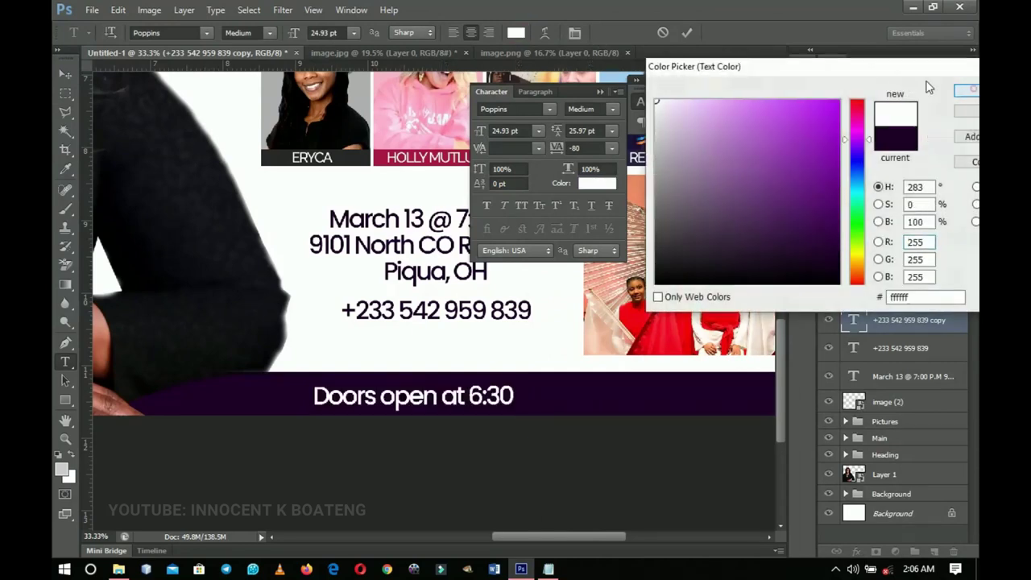
click(966, 90)
click(270, 33)
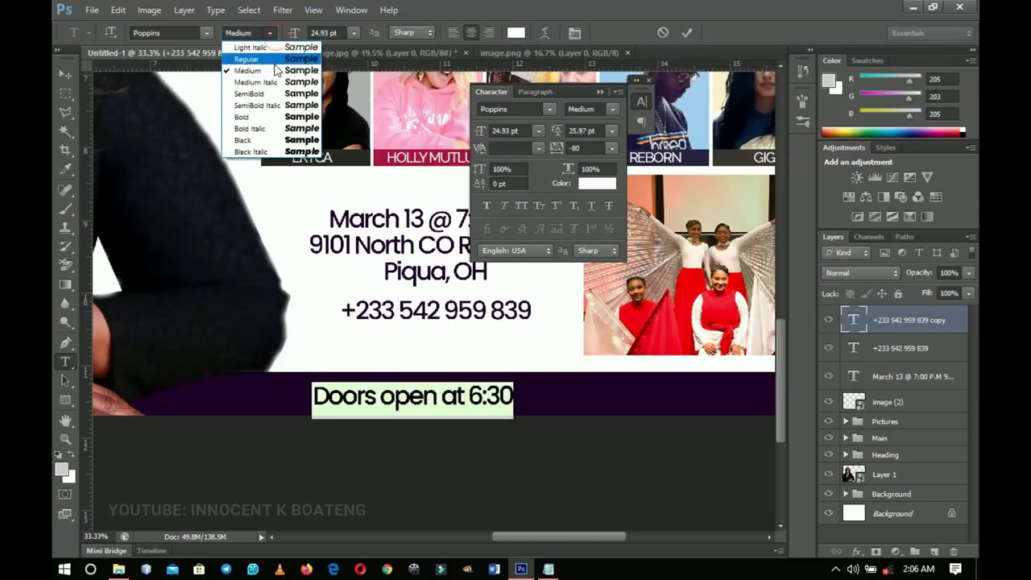
click(258, 51)
click(64, 72)
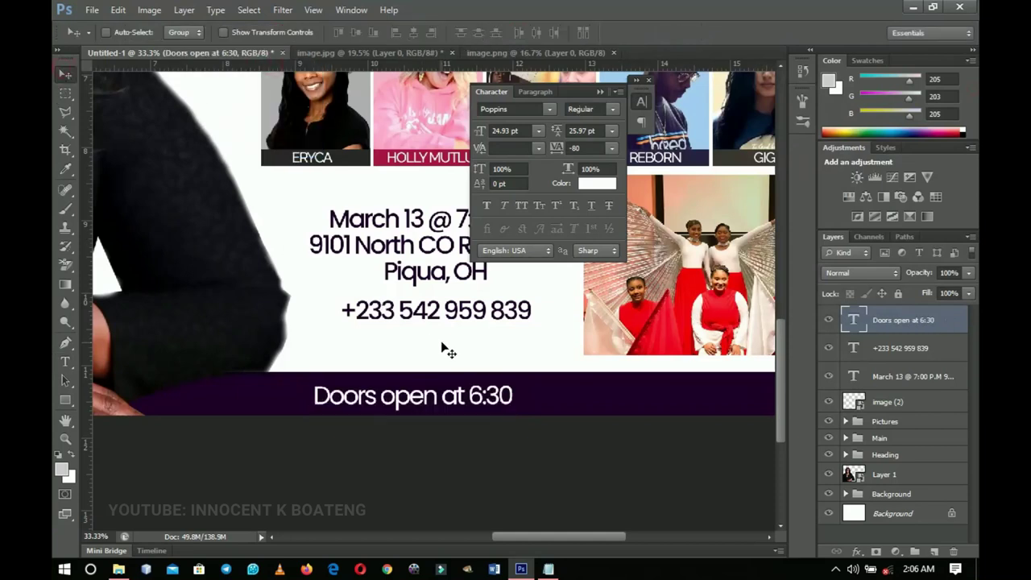
- Shrink the band text slightly and duplicate it onto the band's right side
key(ctrl+t)
drag(510, 418, 316, 403)
key(Return)
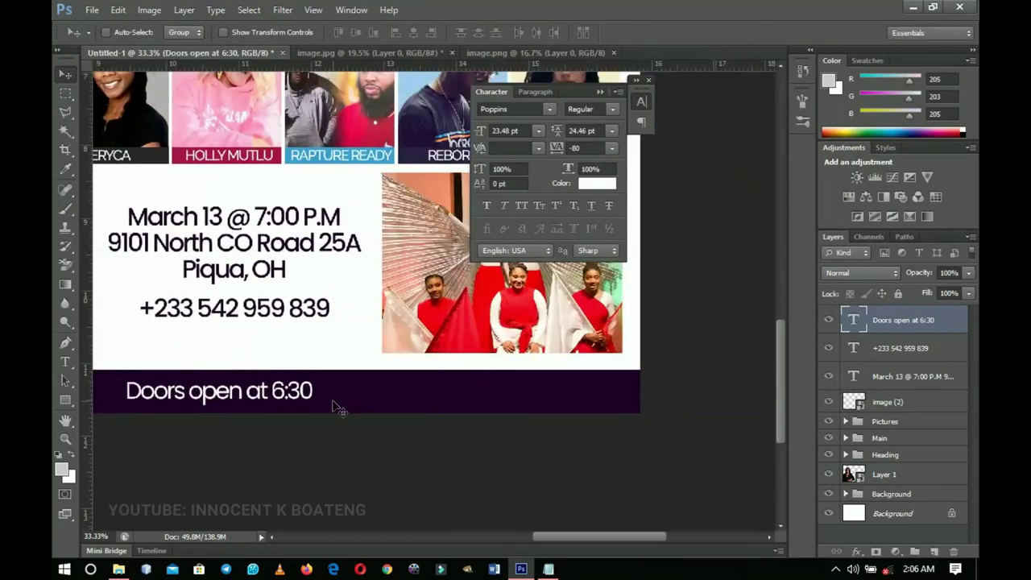
key(ctrl+j)
drag(238, 407, 518, 413)
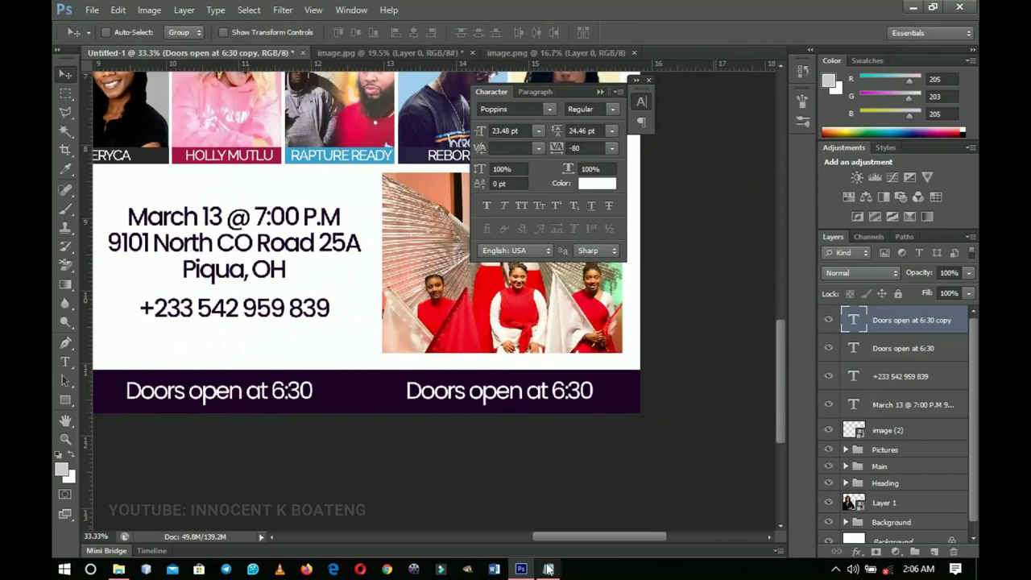
click(548, 568)
click(573, 539)
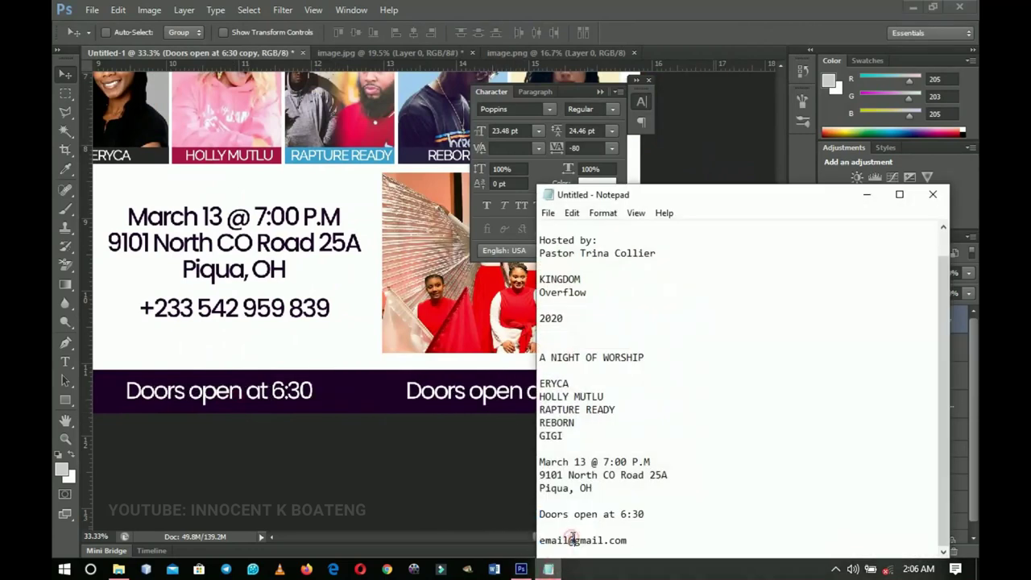
- Replace the duplicated band text with the e-mail address copied from the notes
key(ctrl+a)
triple_click(644, 546)
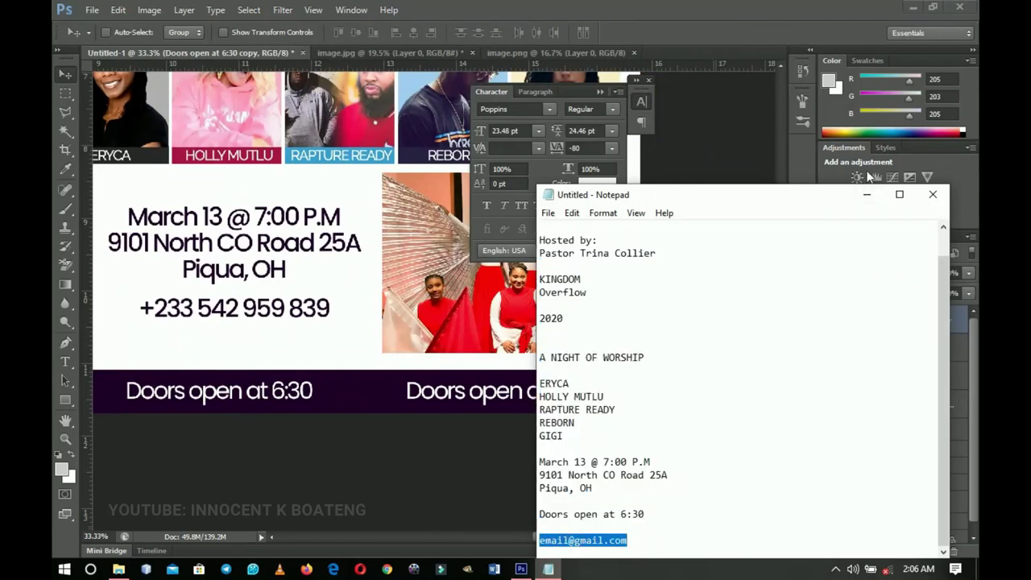
click(866, 194)
key(t)
click(465, 392)
key(ctrl+a)
key(ctrl+v)
click(66, 74)
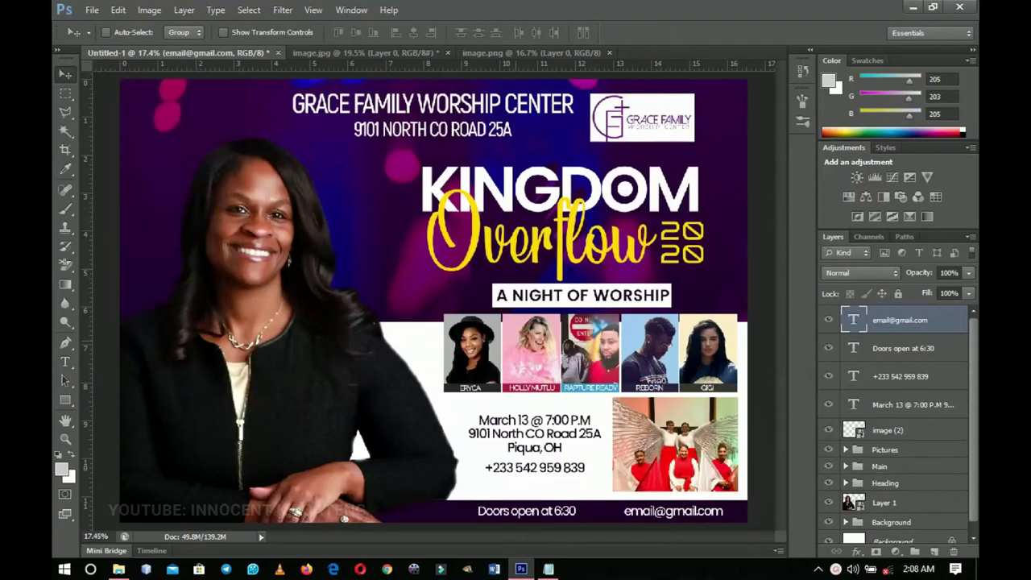
- Zoom to the headline and toggle the Main group's visibility to check it
drag(325, 79, 506, 439)
drag(647, 217, 506, 240)
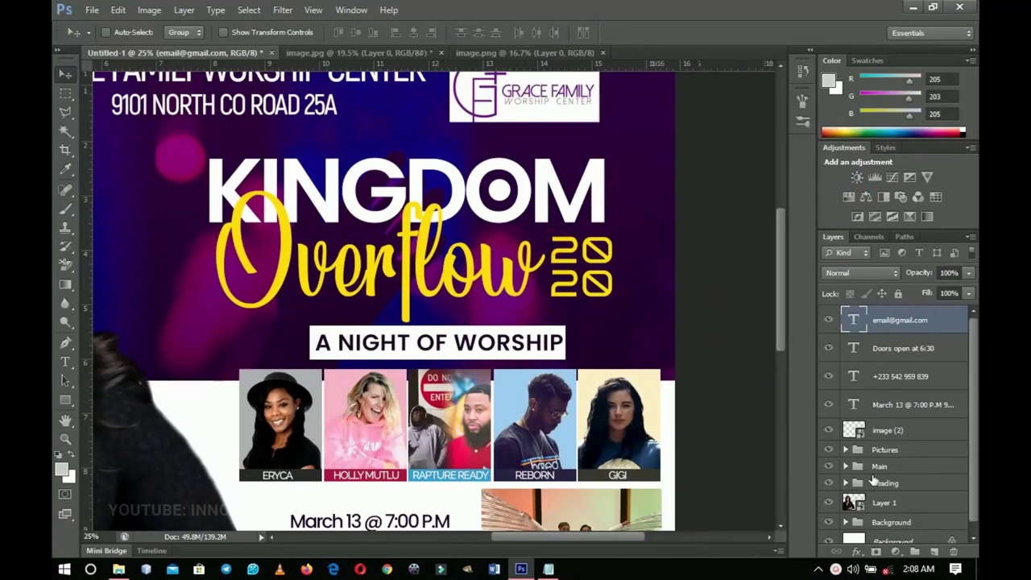
click(882, 467)
click(828, 466)
click(828, 466)
- Drag the Optical glow file from the resources folder into Photoshop
scroll(402, 515, down, 2)
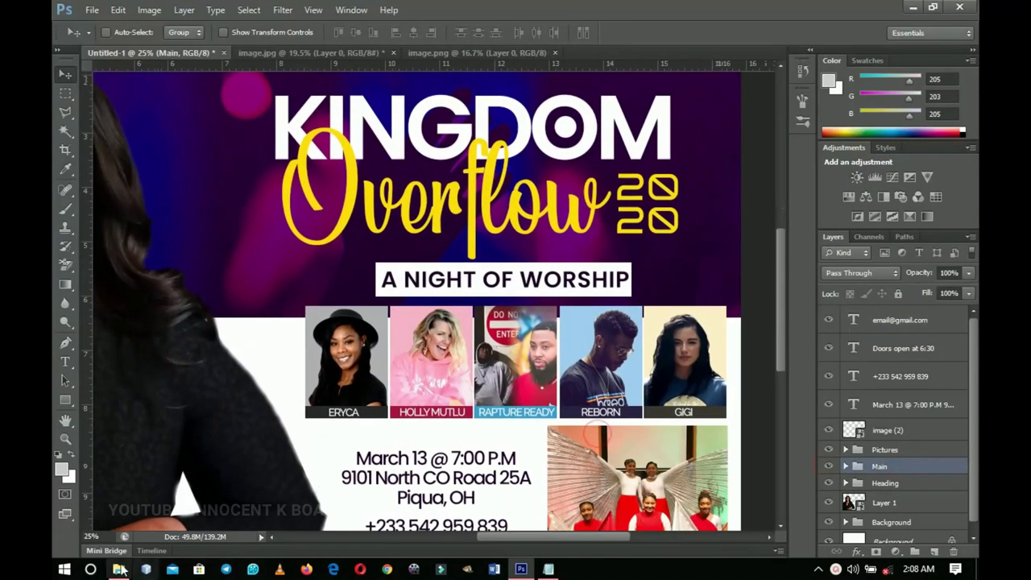
click(119, 568)
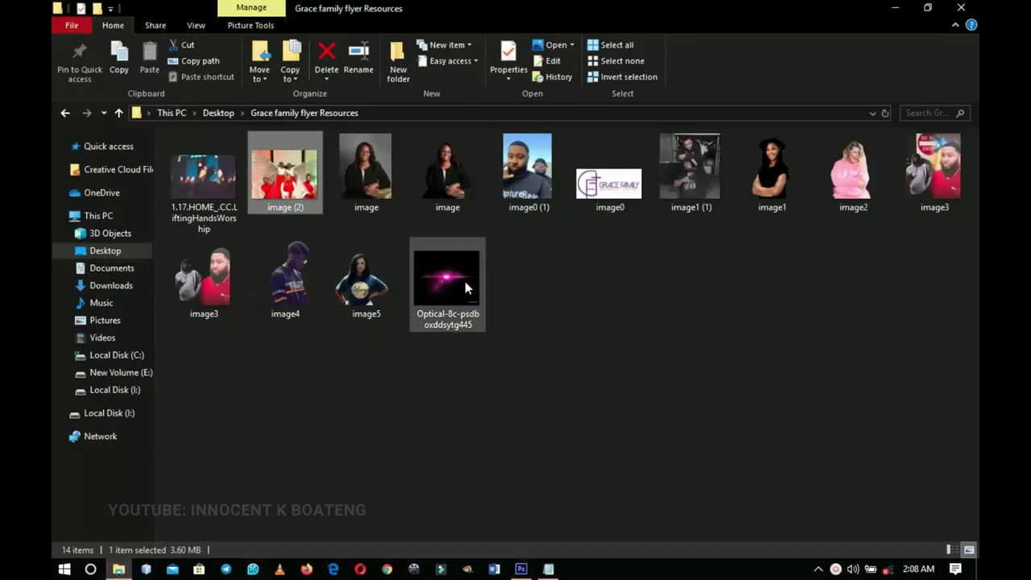
drag(464, 281, 512, 348)
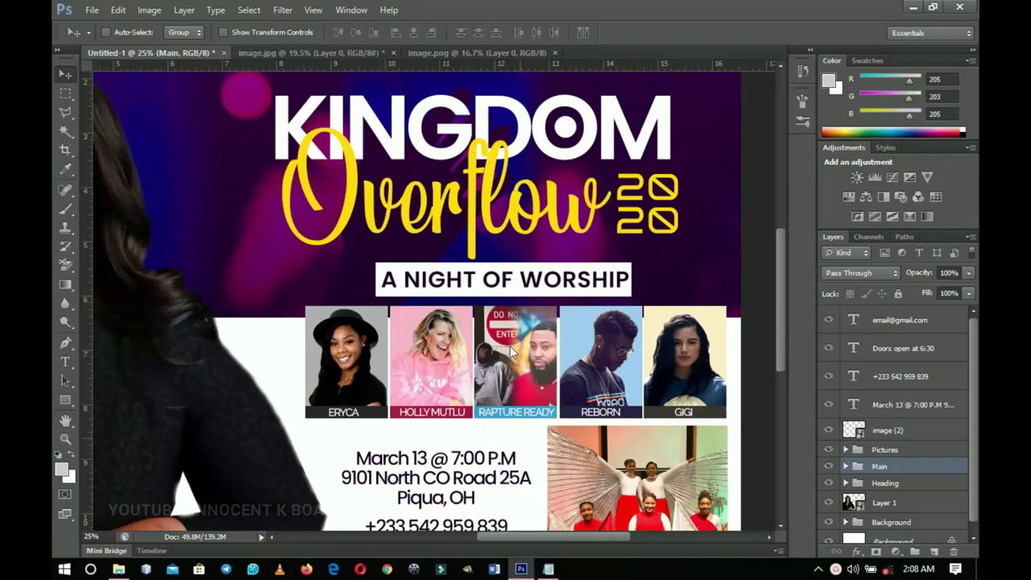
- Place the Optical glow image over the headline and enlarge it to 170%
drag(496, 229, 498, 232)
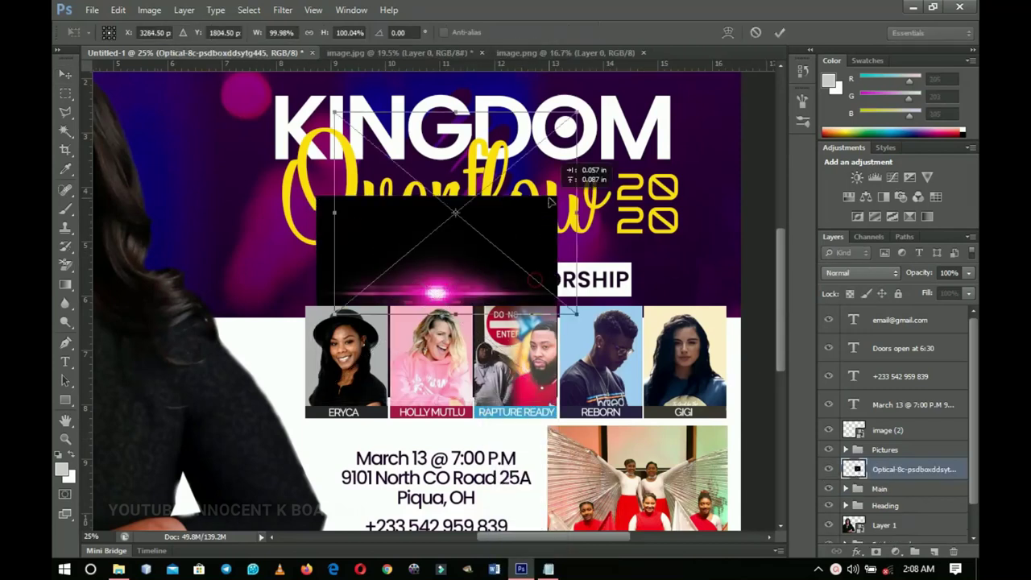
drag(555, 208, 536, 326)
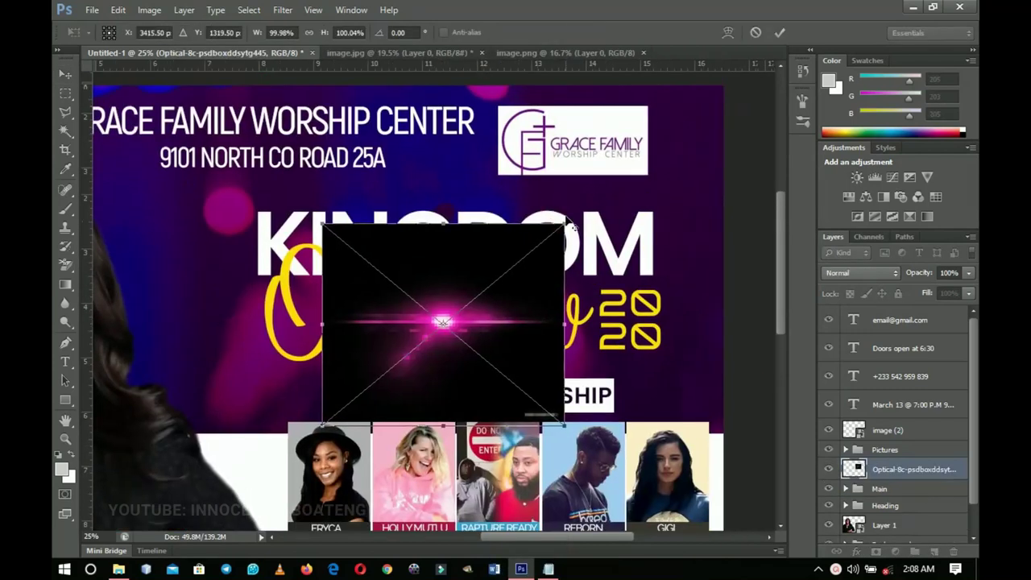
drag(567, 226, 641, 161)
drag(563, 344, 595, 301)
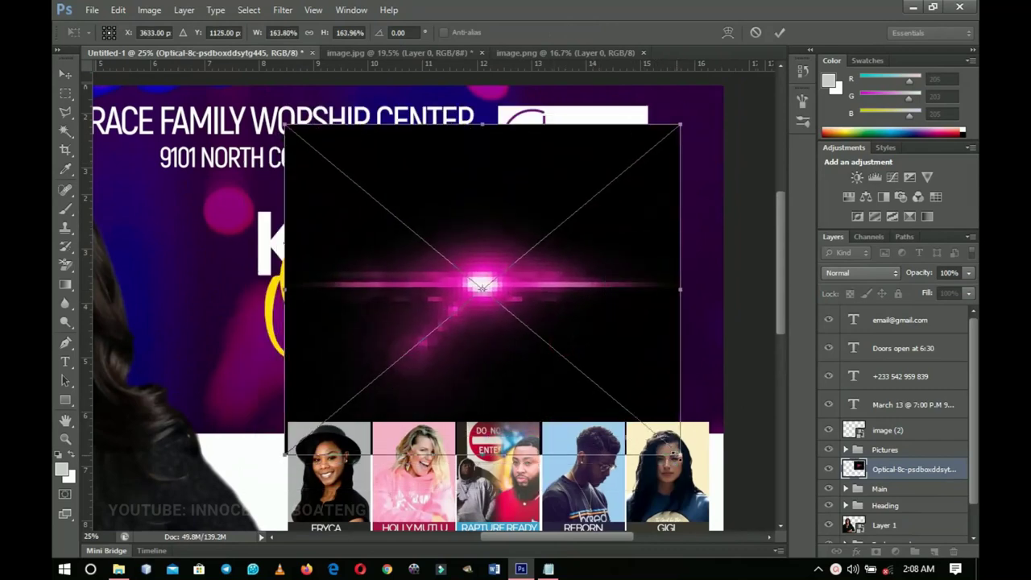
drag(675, 456, 722, 432)
key(Return)
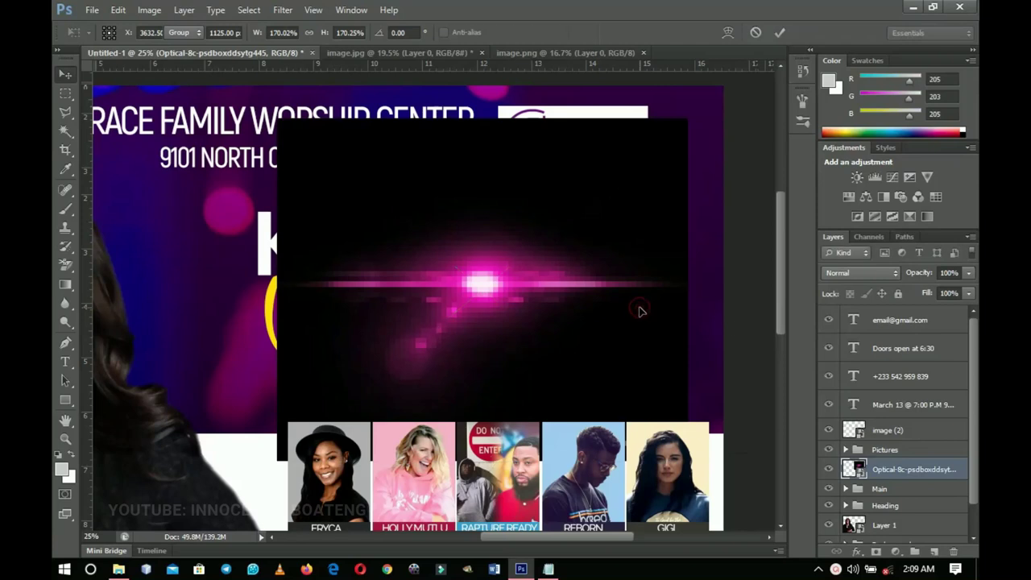
- Set the glow layer's blend mode to Screen
click(851, 274)
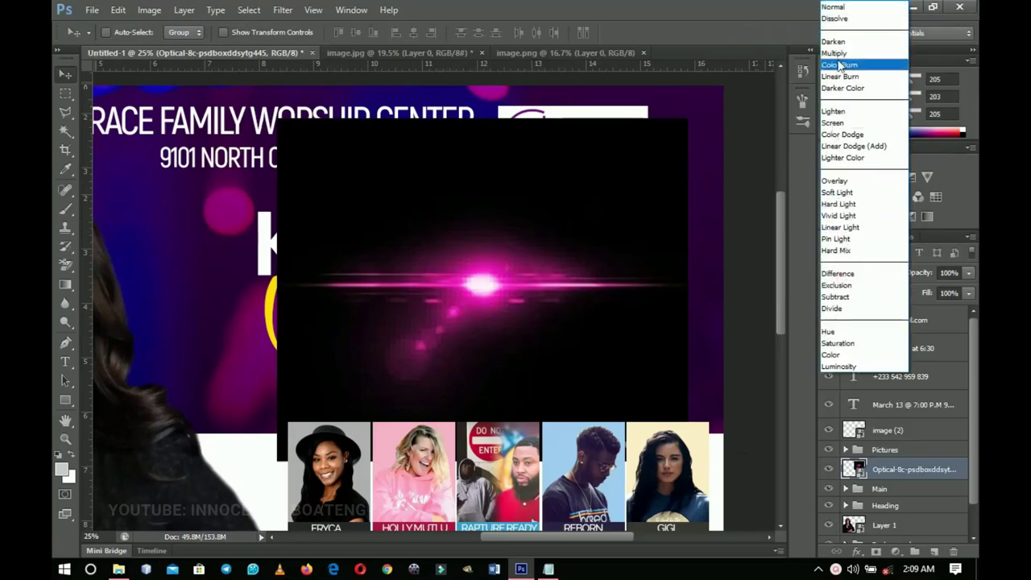
click(837, 122)
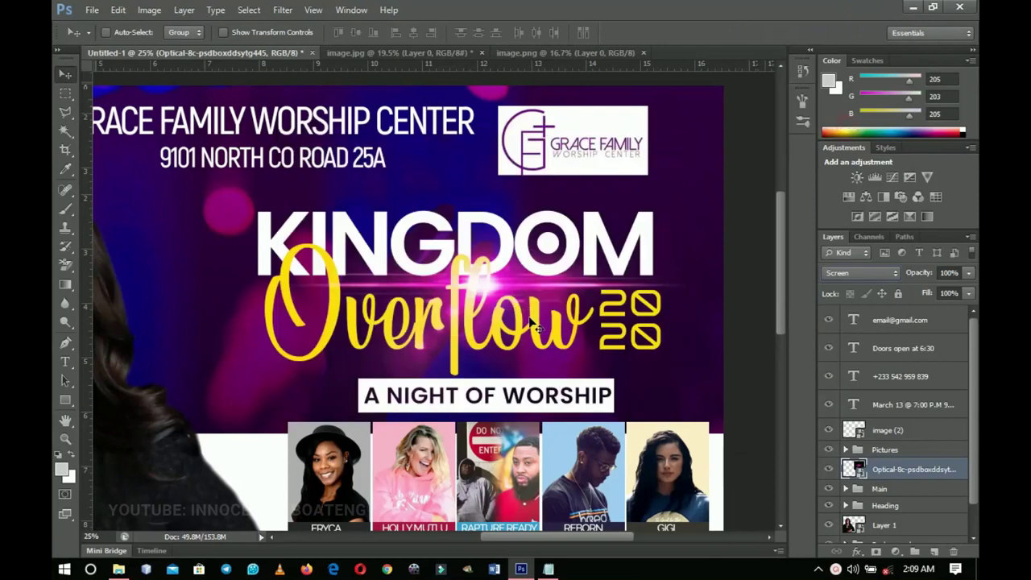
key(ctrl+t)
- Enlarge the glow a little more and rasterize its layer
drag(689, 461, 765, 456)
key(Return)
right_click(883, 473)
click(782, 202)
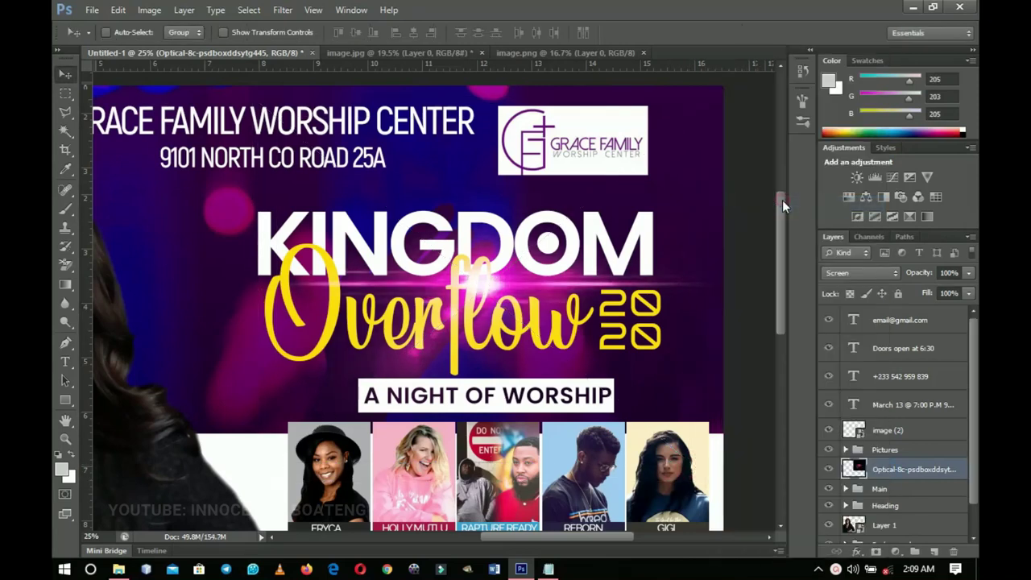
- Apply a Gaussian Blur with 15.5-pixel radius to the glow
click(295, 10)
mouse_move(397, 158)
click(515, 262)
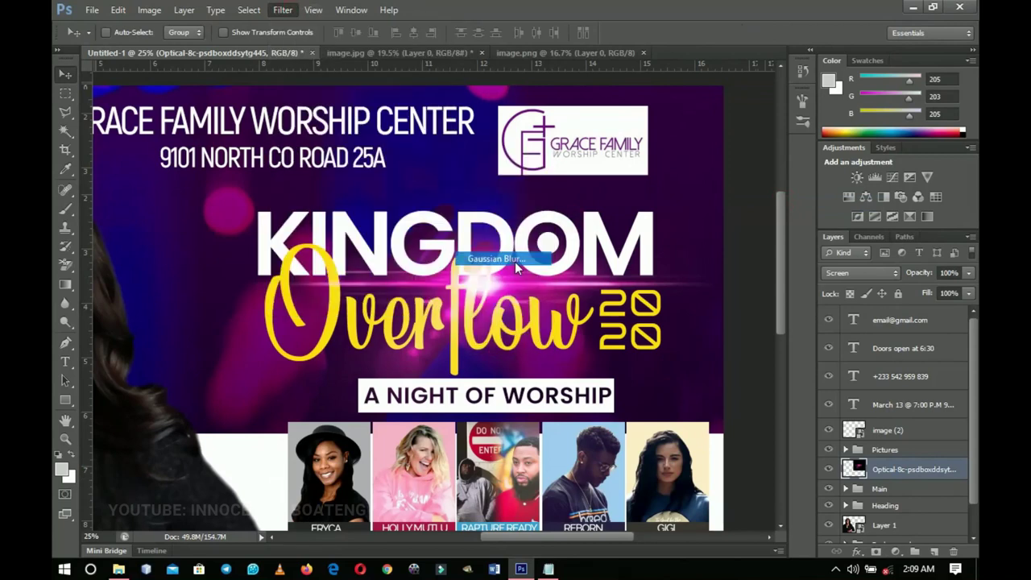
drag(795, 373, 780, 373)
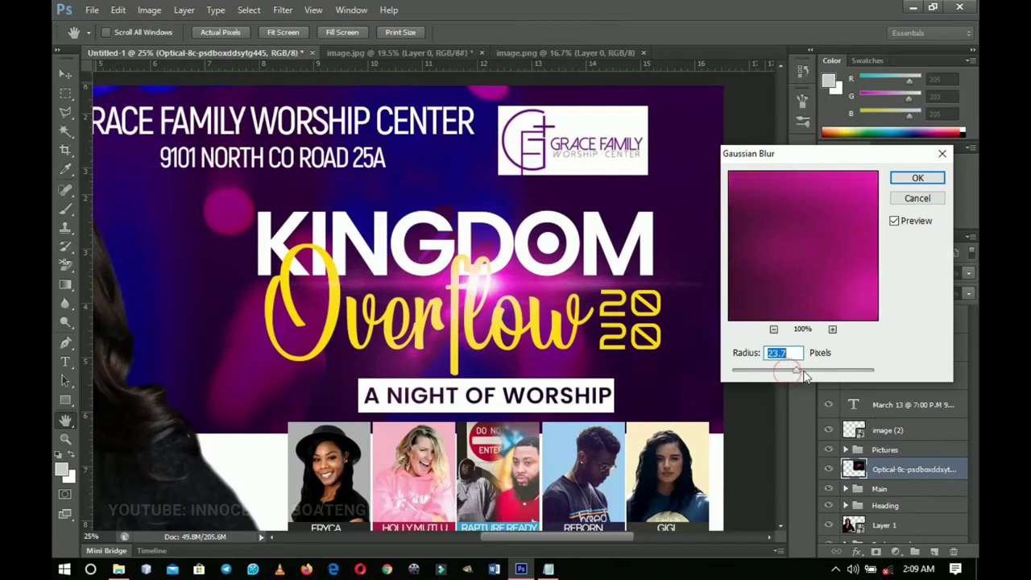
drag(796, 370, 793, 372)
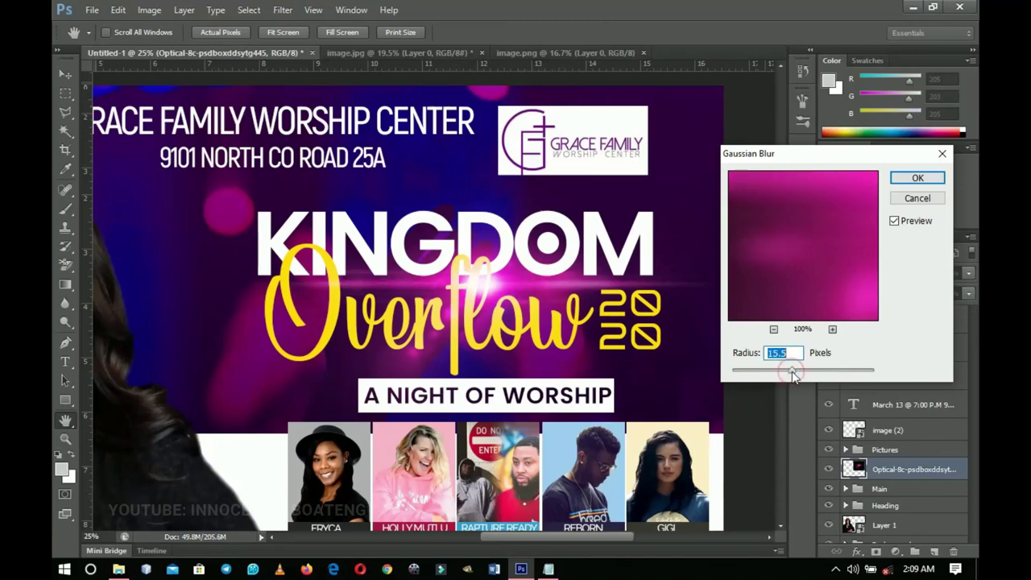
click(918, 179)
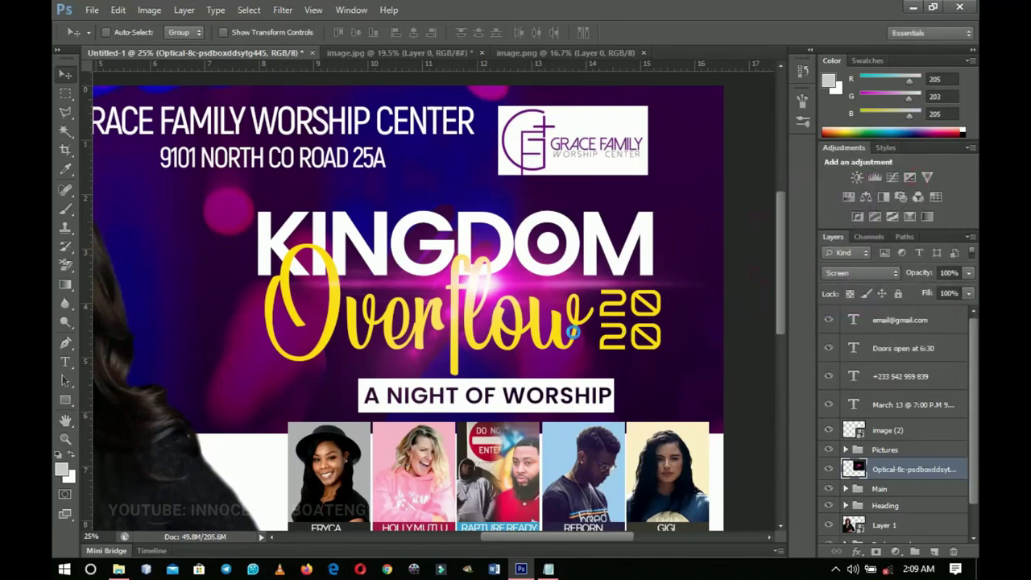
- Reposition the glow over the headline and scale it to about 120.72%
drag(591, 324, 562, 310)
key(ctrl+t)
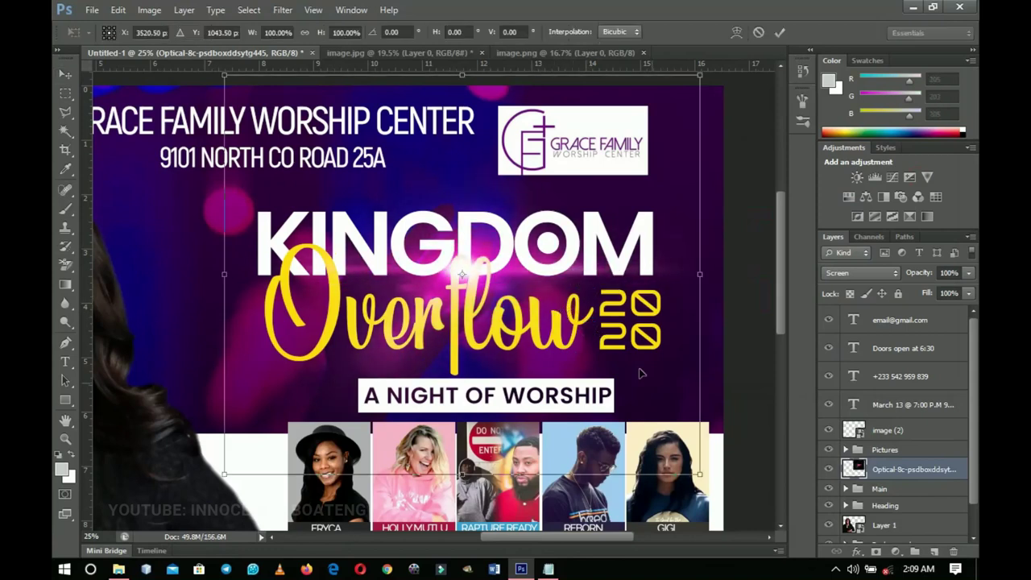
drag(698, 477, 749, 513)
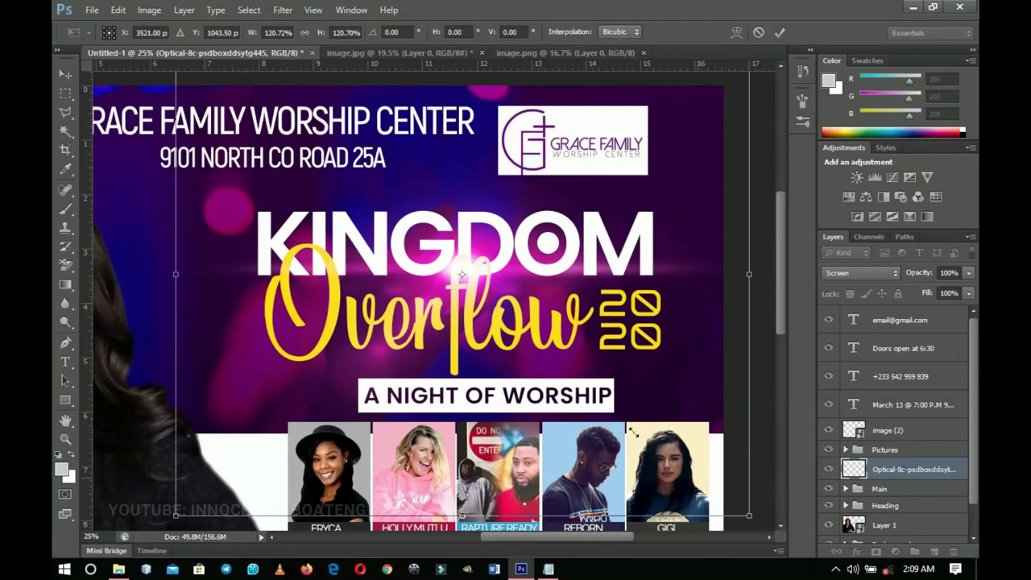
key(Return)
- Fit the whole flyer on screen and zoom out slightly
key(z)
right_click(588, 385)
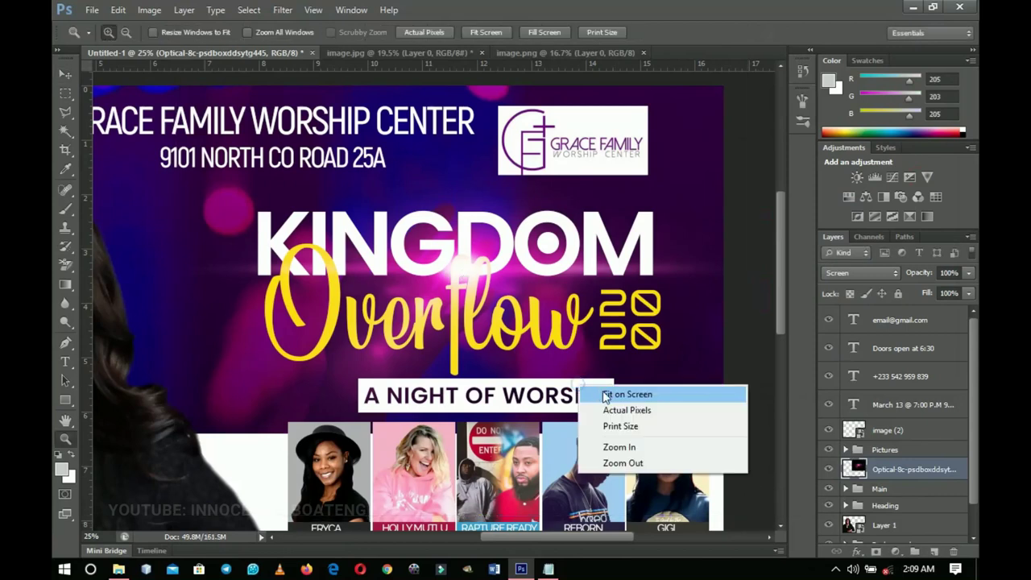
click(602, 392)
alt+click(575, 356)
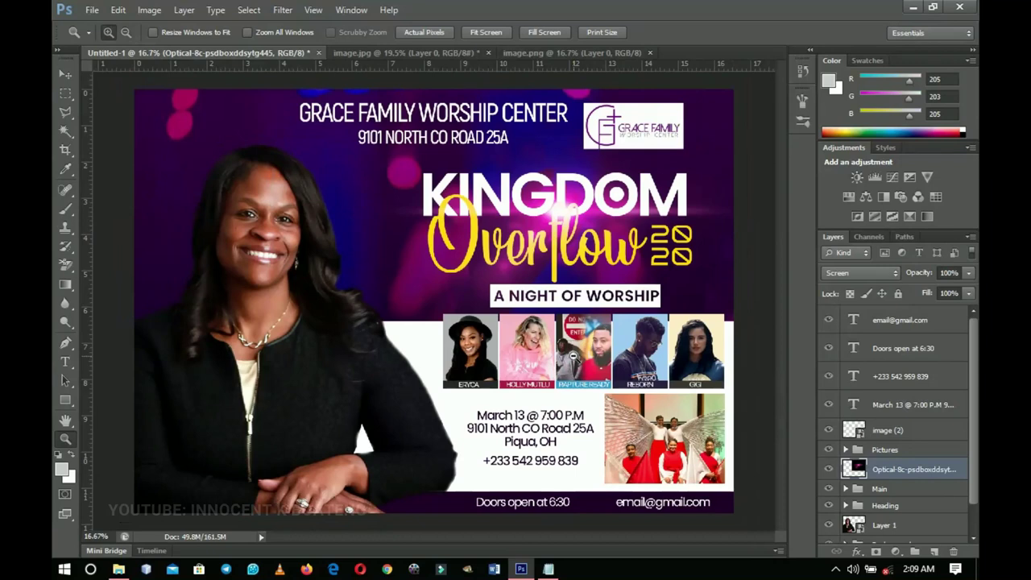